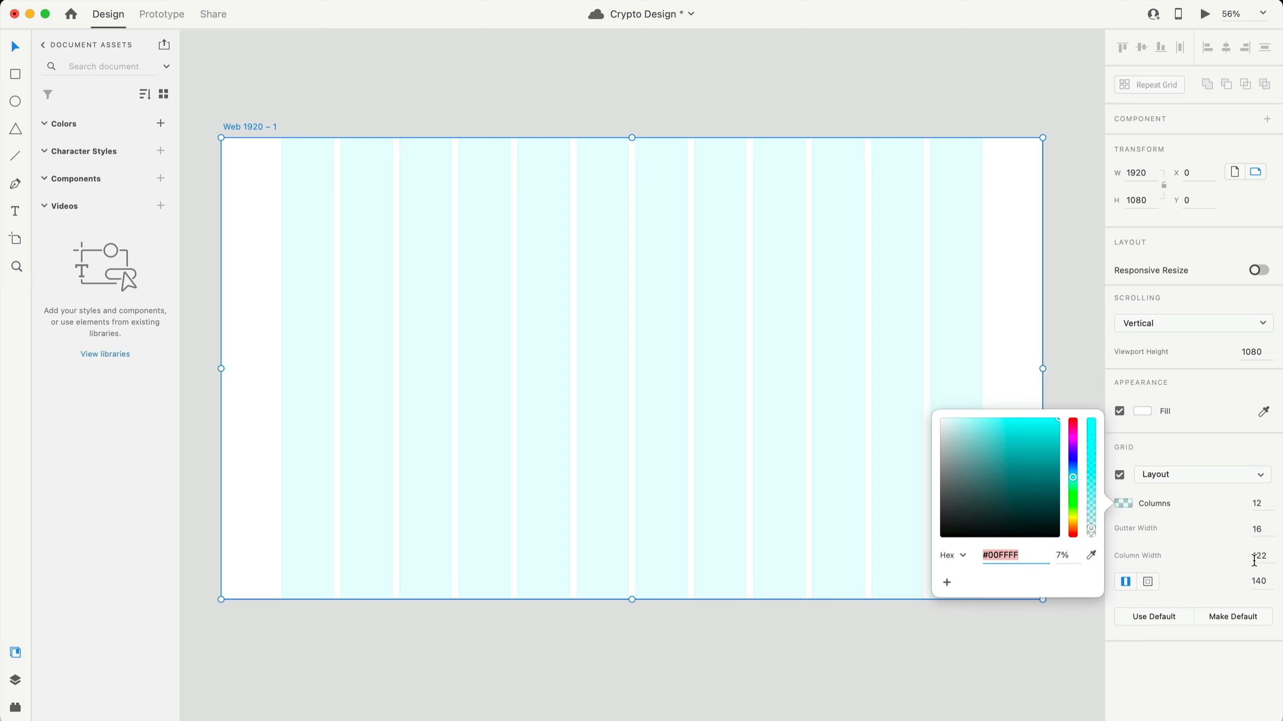
- Draw a 25 px circle near the top of the artboard
{"action": "left_click", "coordinate": [1171, 660]}
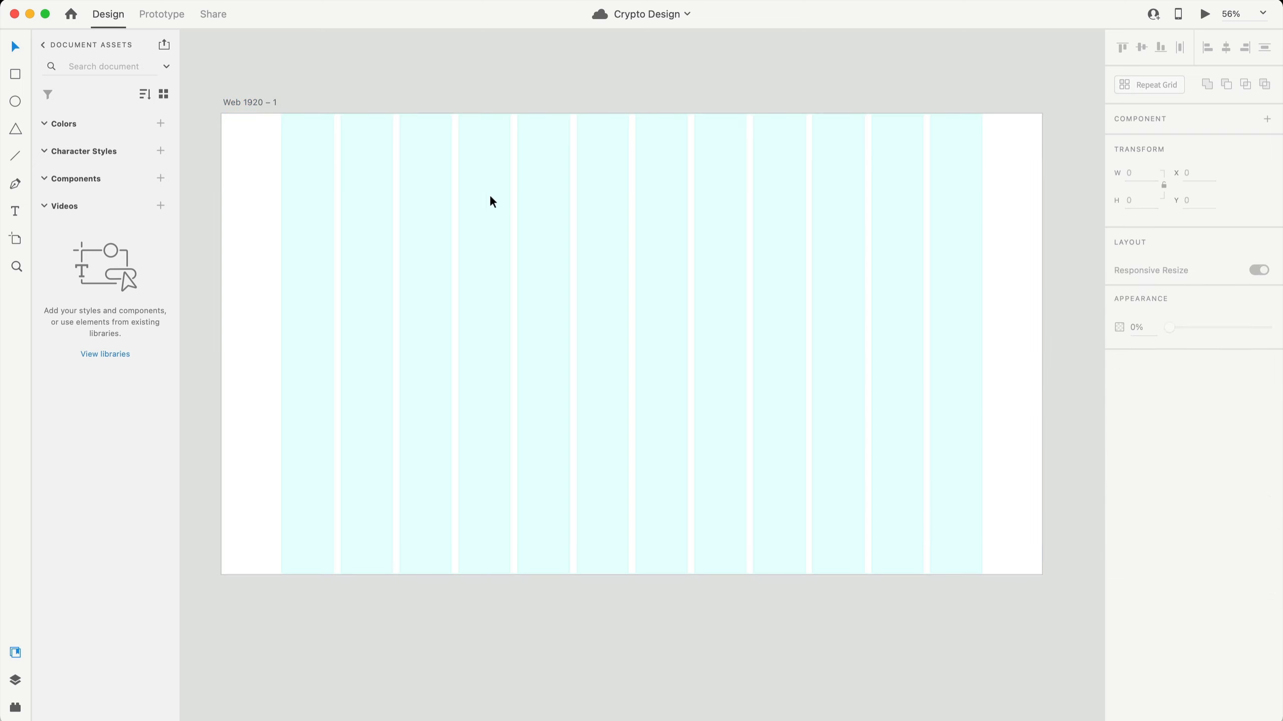
{"action": "left_click", "coordinate": [491, 201]}
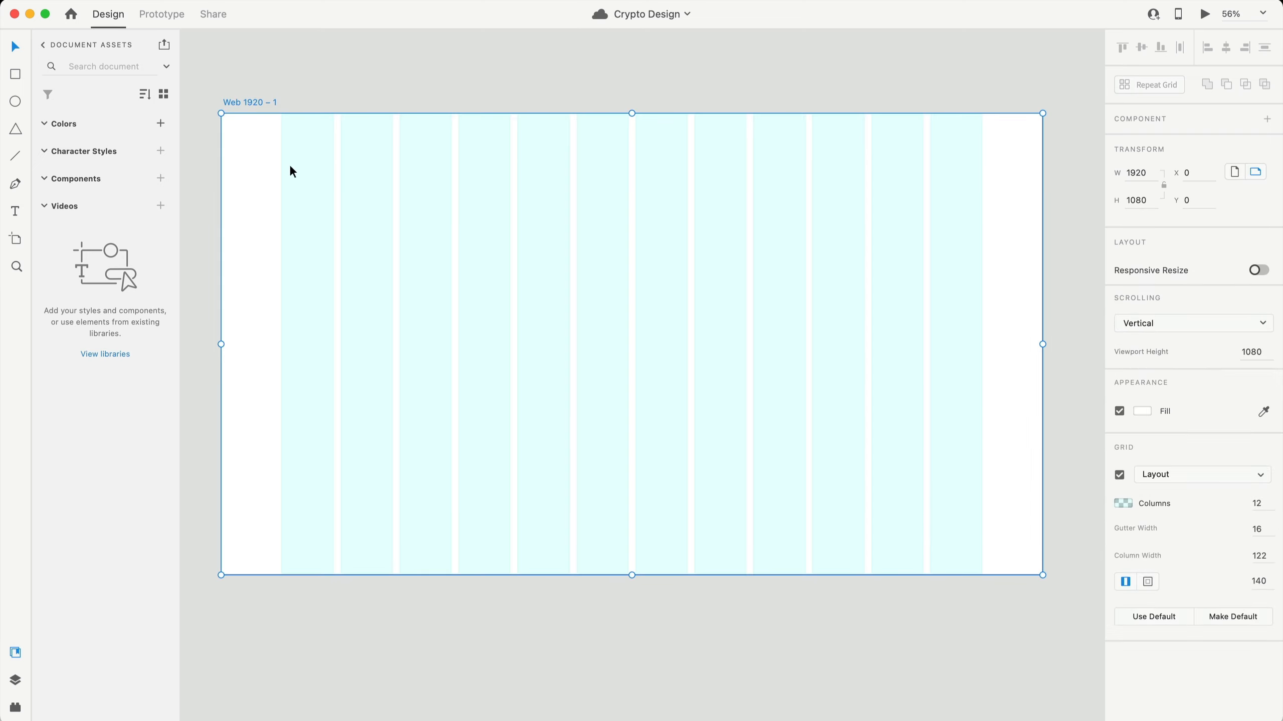
{"action": "left_click", "coordinate": [15, 101]}
{"action": "left_click_drag", "start_coordinate": [450, 173], "coordinate": [457, 179]}
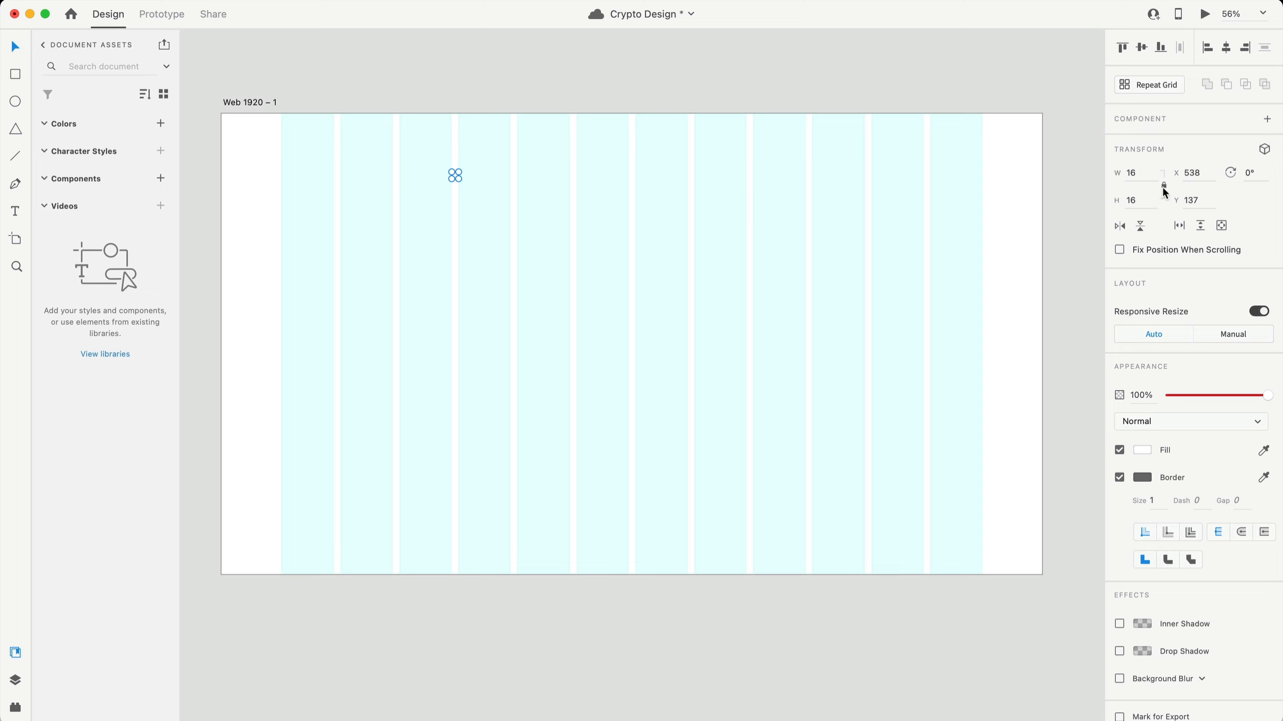
{"action": "left_click", "coordinate": [1140, 173]}
{"action": "type", "text": "25"}
{"action": "key", "text": "Return"}
{"action": "key", "text": "Return"}
- Give the circle a white outline and remove its fill
{"action": "left_click", "coordinate": [1140, 478]}
{"action": "left_click_drag", "start_coordinate": [969, 420], "coordinate": [931, 383]}
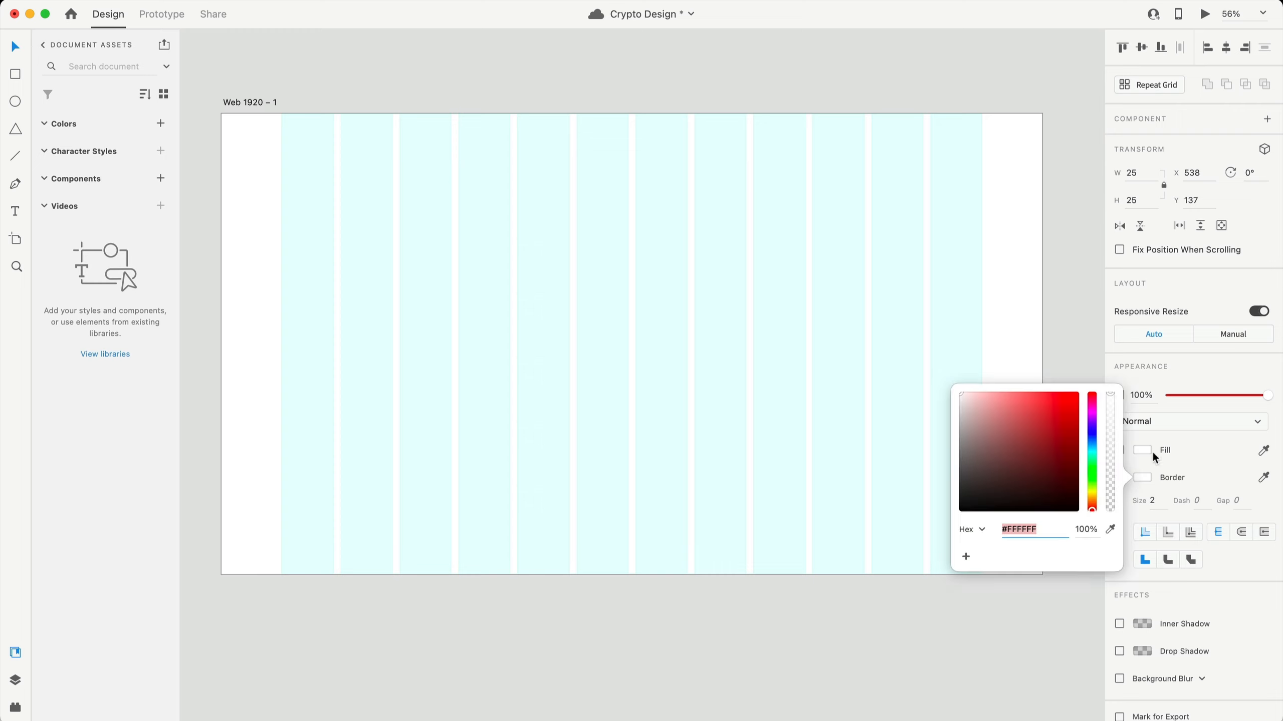
{"action": "left_click", "coordinate": [1123, 459]}
{"action": "left_click", "coordinate": [1119, 452]}
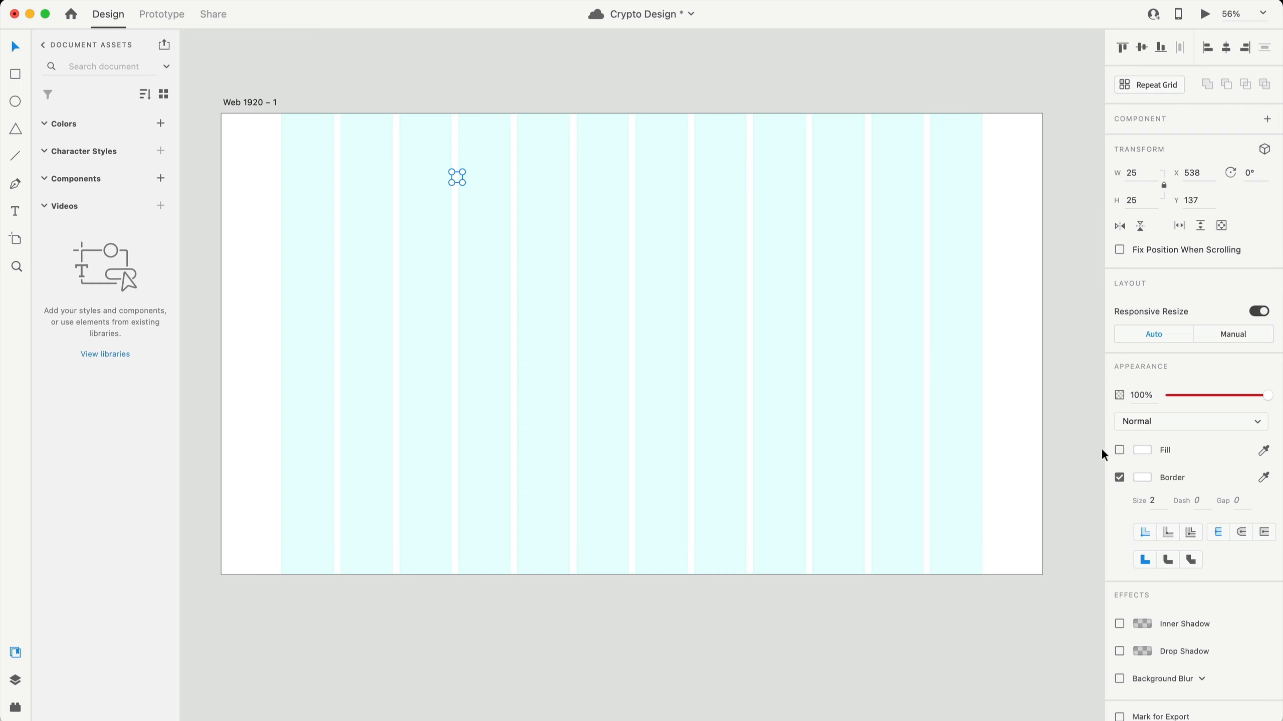
{"action": "left_click", "coordinate": [269, 103]}
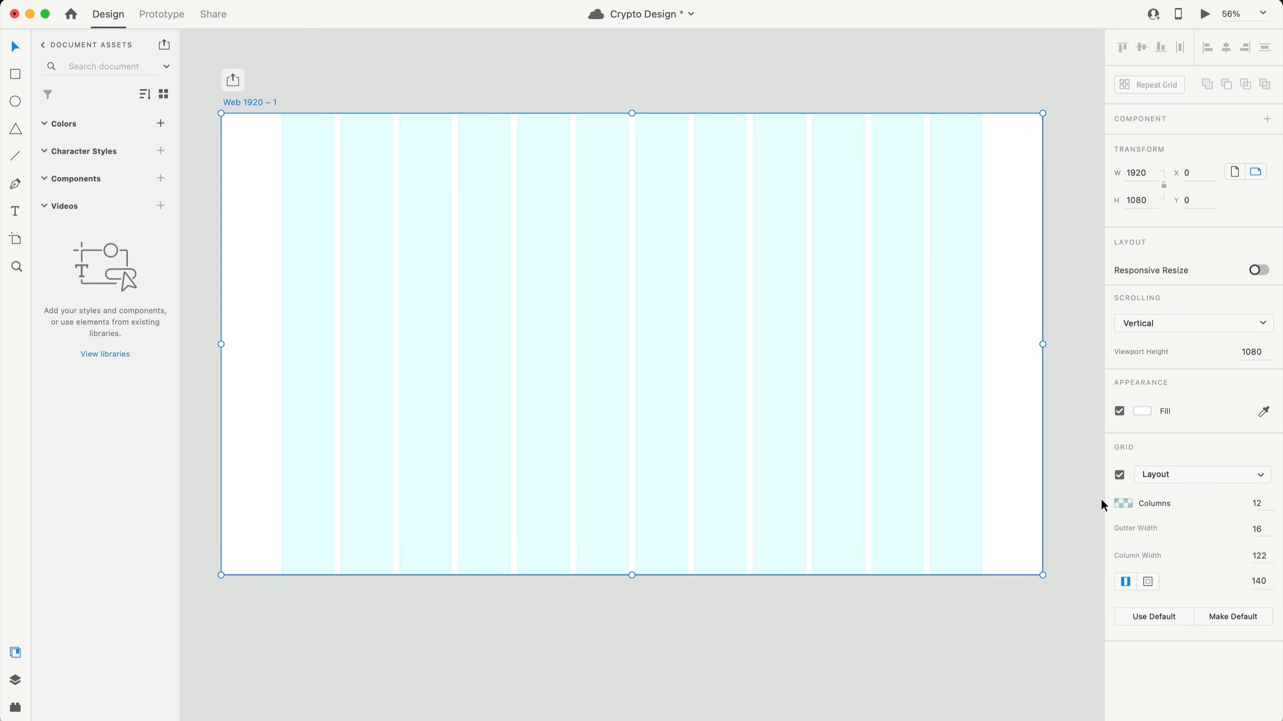
- Set the artboard background to black
{"action": "left_click", "coordinate": [1138, 410]}
{"action": "left_click_drag", "start_coordinate": [982, 401], "coordinate": [945, 467]}
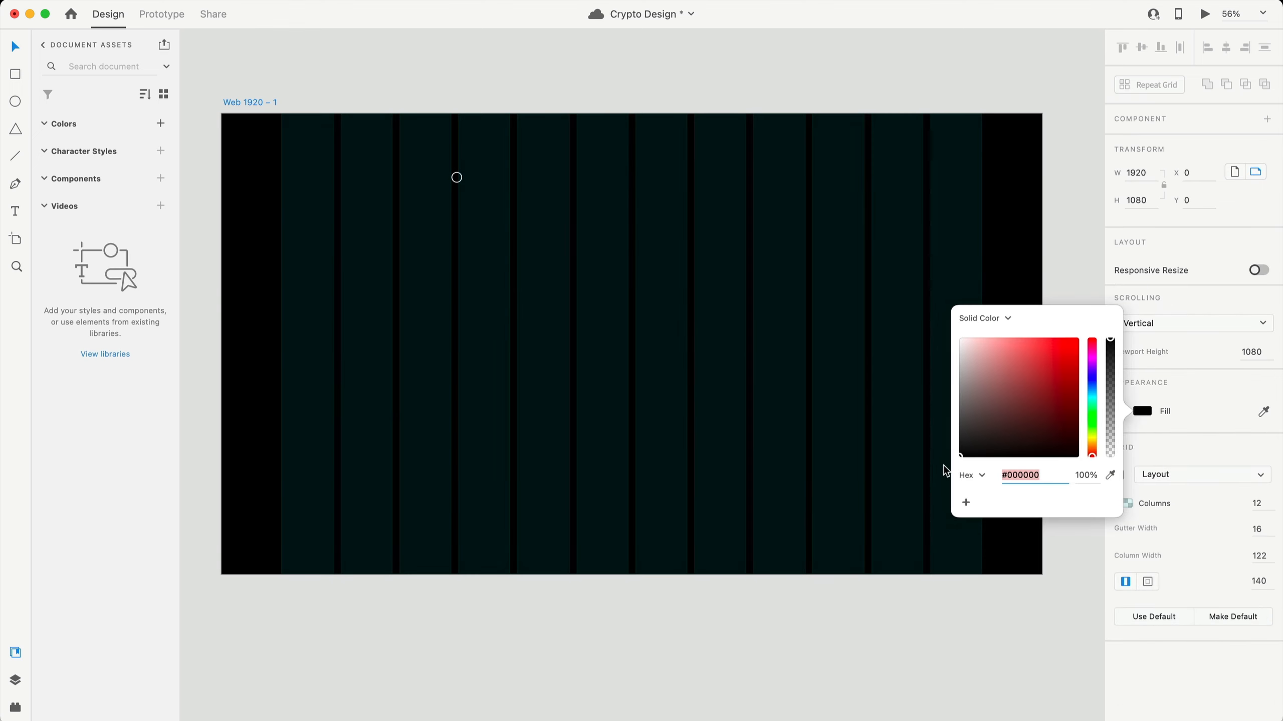
{"action": "left_click", "coordinate": [814, 656]}
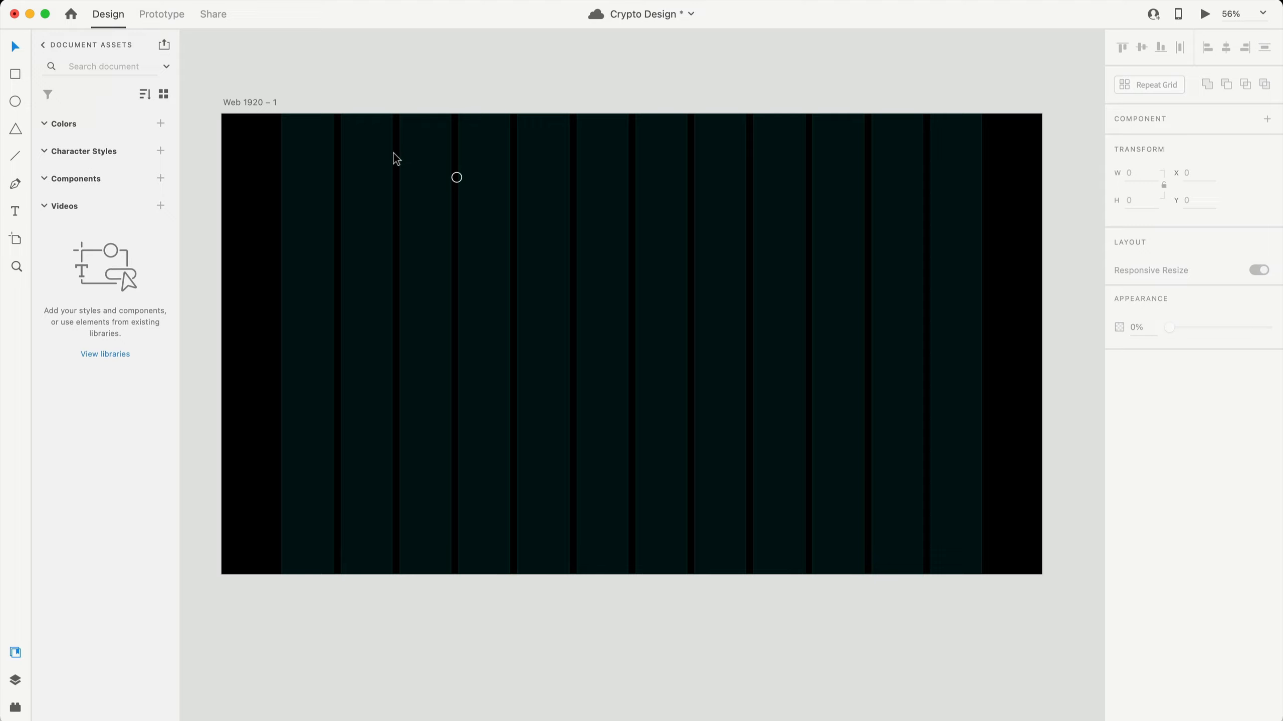
{"action": "scroll", "coordinate": [469, 179], "scroll_direction": "up", "scroll_amount": 10}
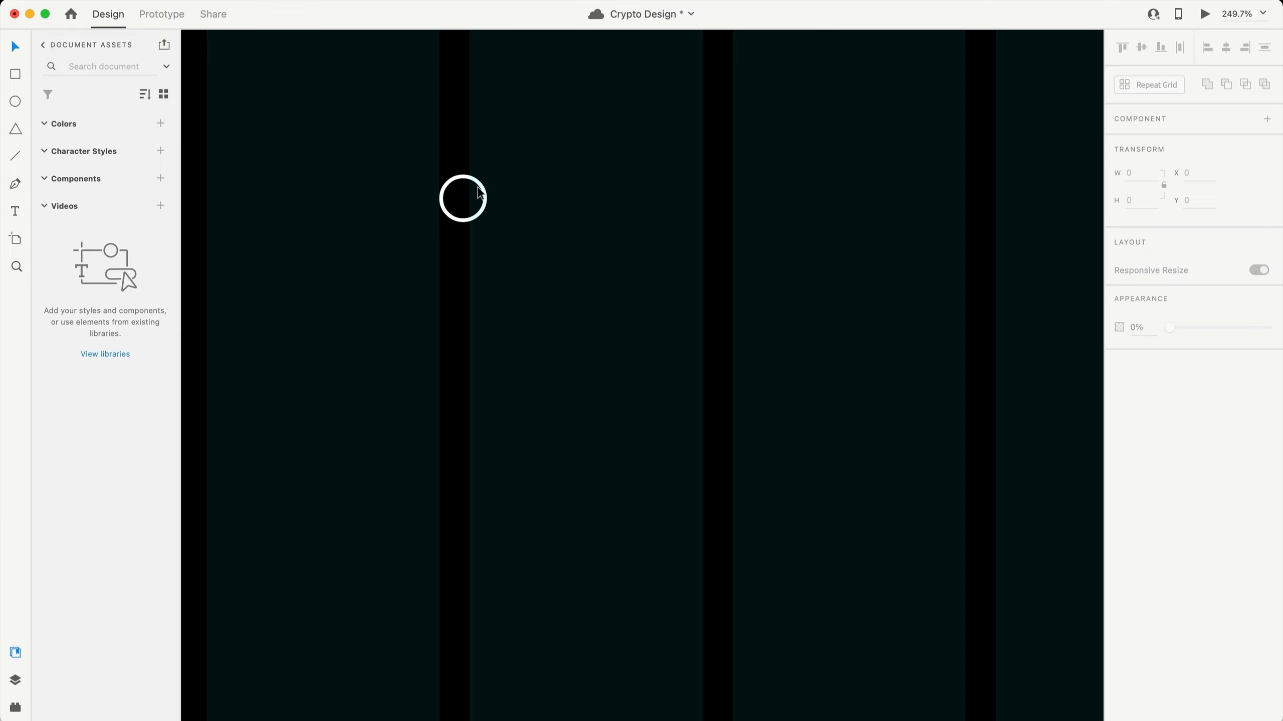
- Duplicate the circle and shrink the copy to 12 px
{"action": "left_click", "coordinate": [529, 216]}
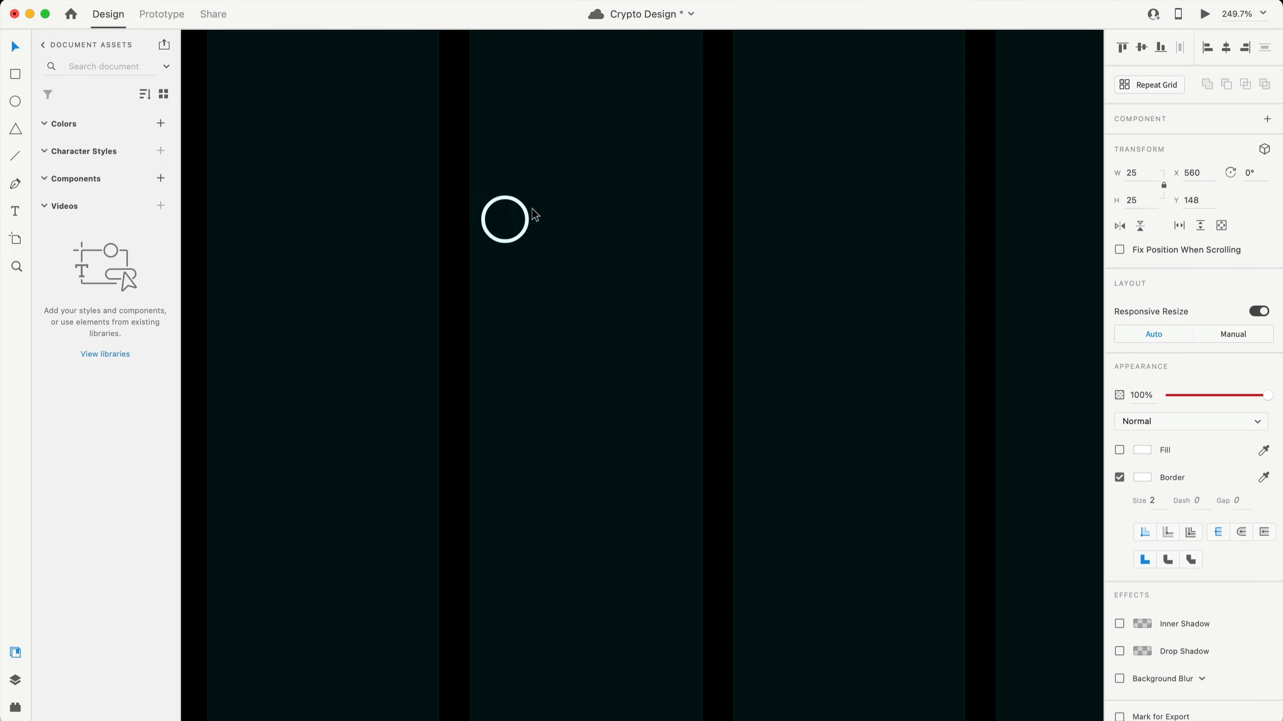
{"action": "left_click_drag", "start_coordinate": [523, 211], "coordinate": [592, 236]}
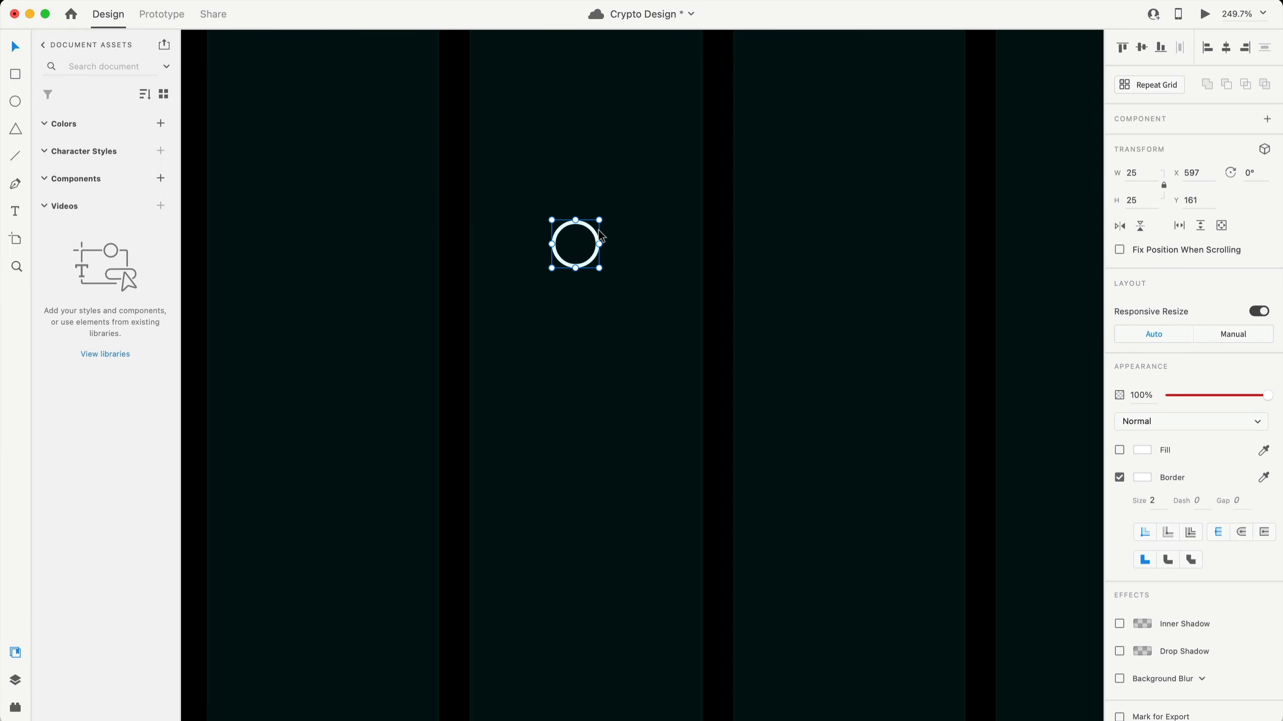
{"action": "left_click_drag", "start_coordinate": [594, 234], "coordinate": [645, 249]}
{"action": "left_click", "coordinate": [1142, 172]}
{"action": "type", "text": "12"}
{"action": "key", "text": "Return"}
- Overlap the small circle on the big one, group them, and move the logo top-left
{"action": "scroll", "coordinate": [591, 241], "scroll_direction": "up", "scroll_amount": 5}
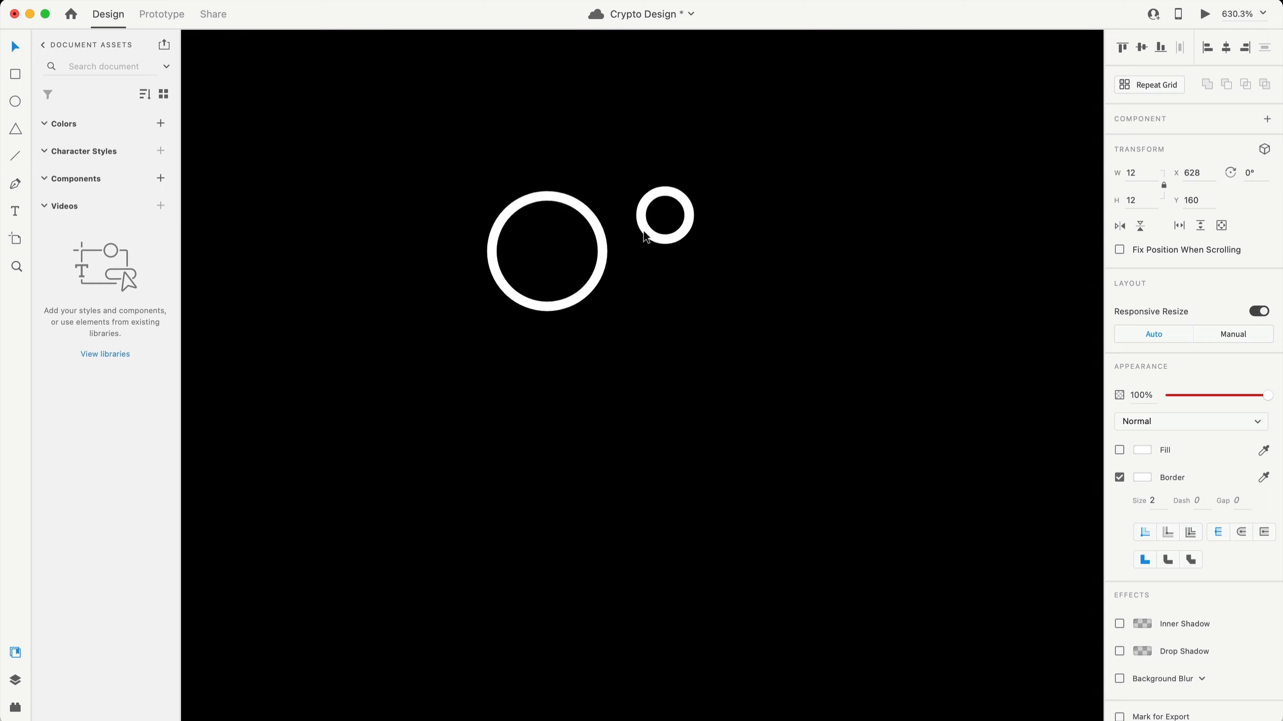
{"action": "left_click_drag", "start_coordinate": [639, 233], "coordinate": [587, 244]}
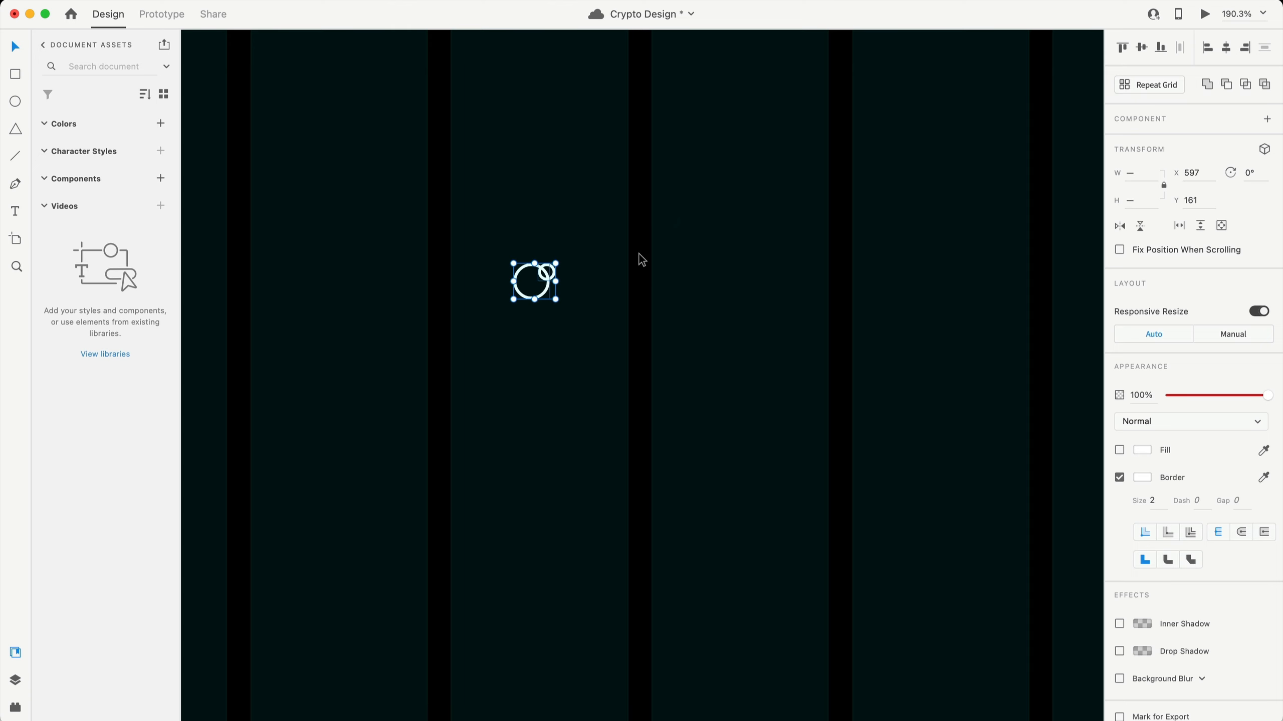
{"action": "key", "text": "super+g"}
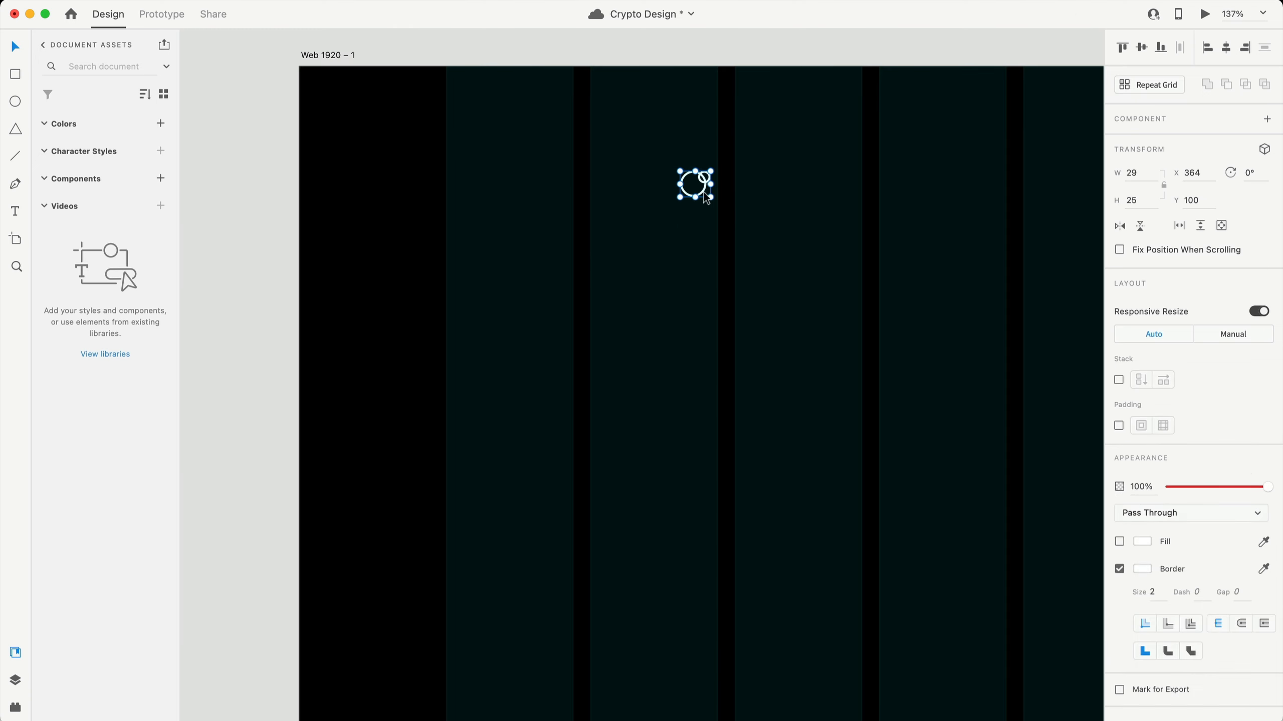
{"action": "left_click_drag", "start_coordinate": [701, 193], "coordinate": [465, 163]}
- Add the text 'Connect.' right beside the circle logo
{"action": "key", "text": "t"}
{"action": "left_click", "coordinate": [547, 151]}
{"action": "type", "text": "Connect."}
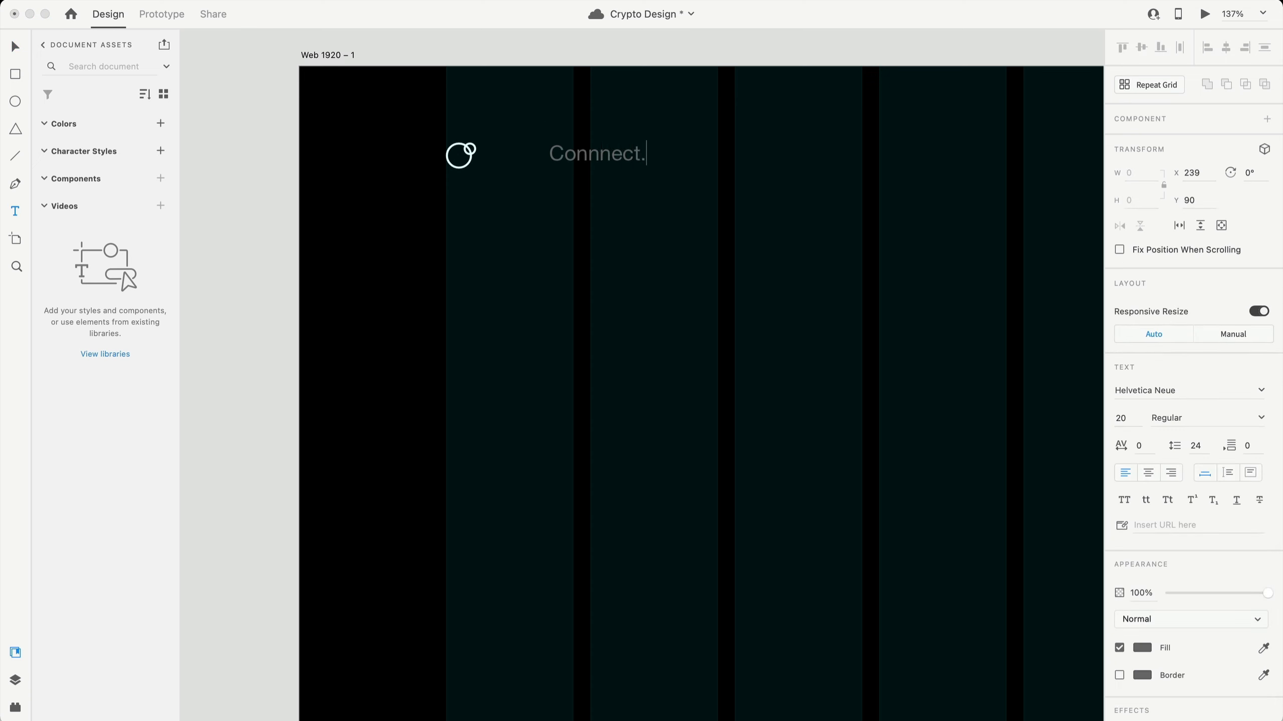
{"action": "key", "text": "Escape"}
{"action": "left_click_drag", "start_coordinate": [602, 151], "coordinate": [561, 153]}
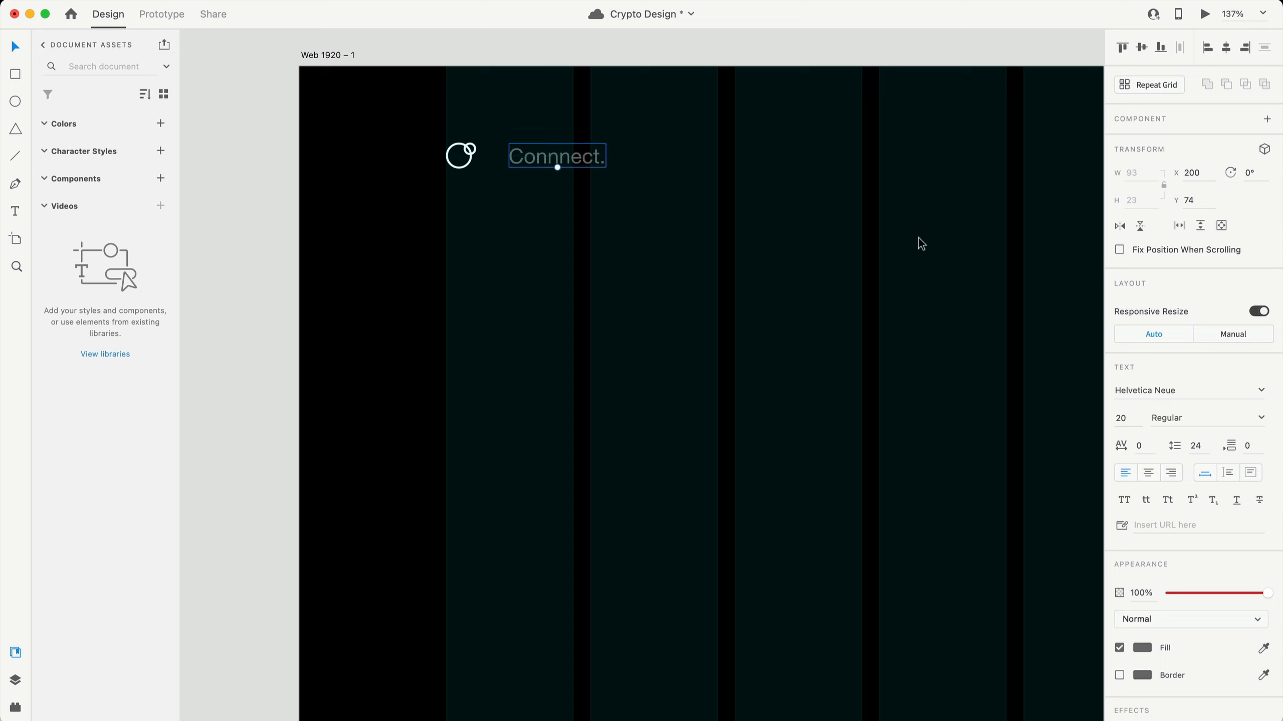
- Style the text as 30 pt Proxima Nova in white
{"action": "left_click", "coordinate": [1137, 418]}
{"action": "type", "text": "30"}
{"action": "left_click", "coordinate": [1187, 393]}
{"action": "type", "text": "Po"}
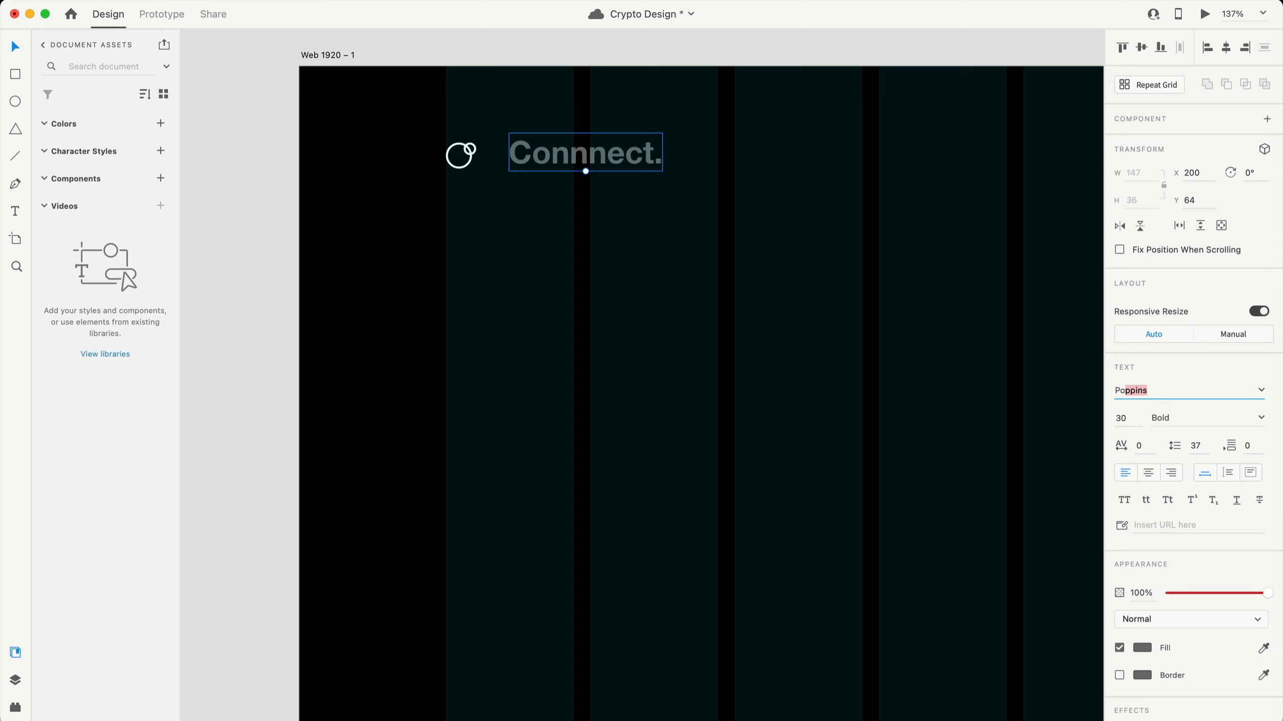
{"action": "type", "text": "roxima Nova"}
{"action": "key", "text": "Return"}
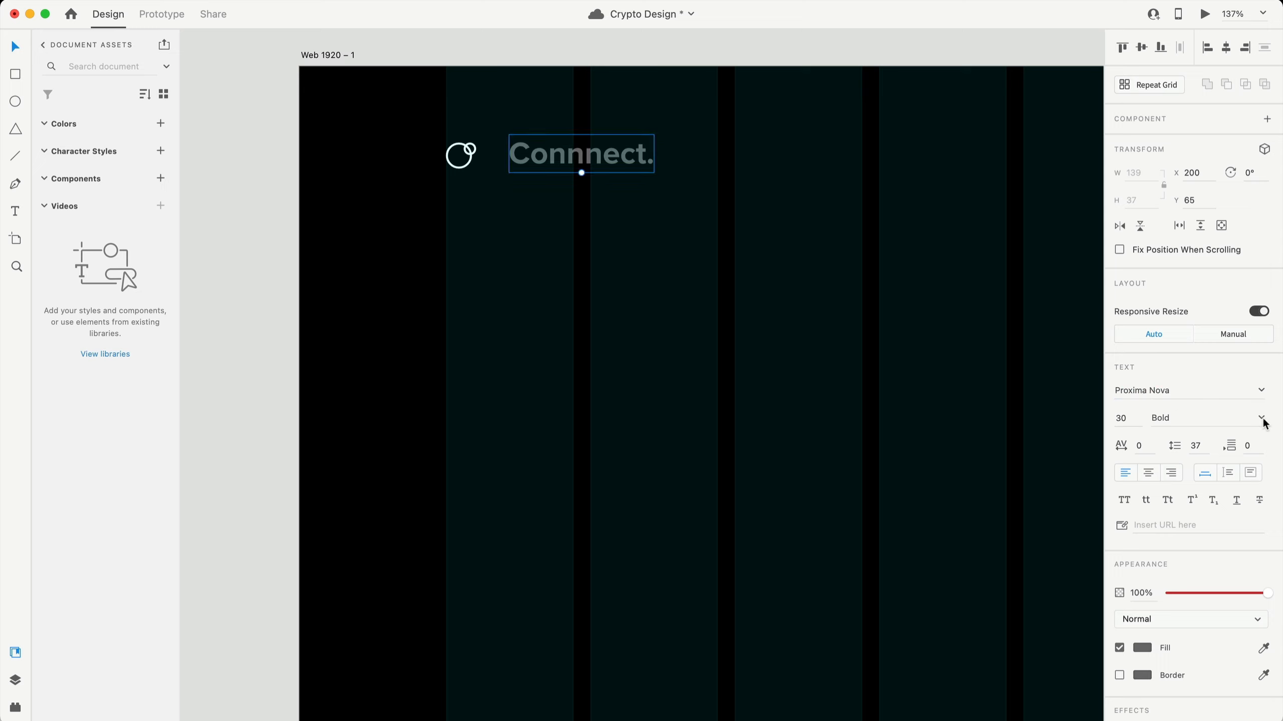
{"action": "left_click", "coordinate": [1142, 646]}
{"action": "left_click_drag", "start_coordinate": [1011, 598], "coordinate": [892, 517]}
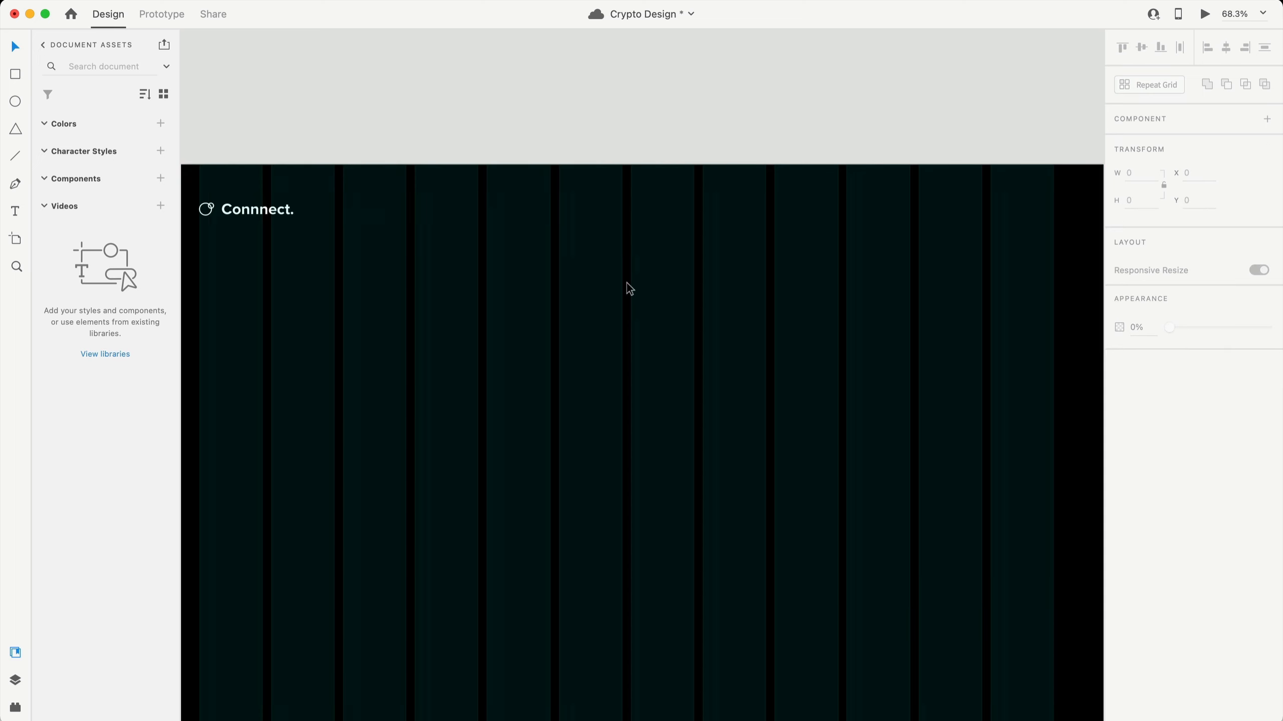
{"action": "scroll", "coordinate": [678, 289], "scroll_direction": "down", "scroll_amount": 3}
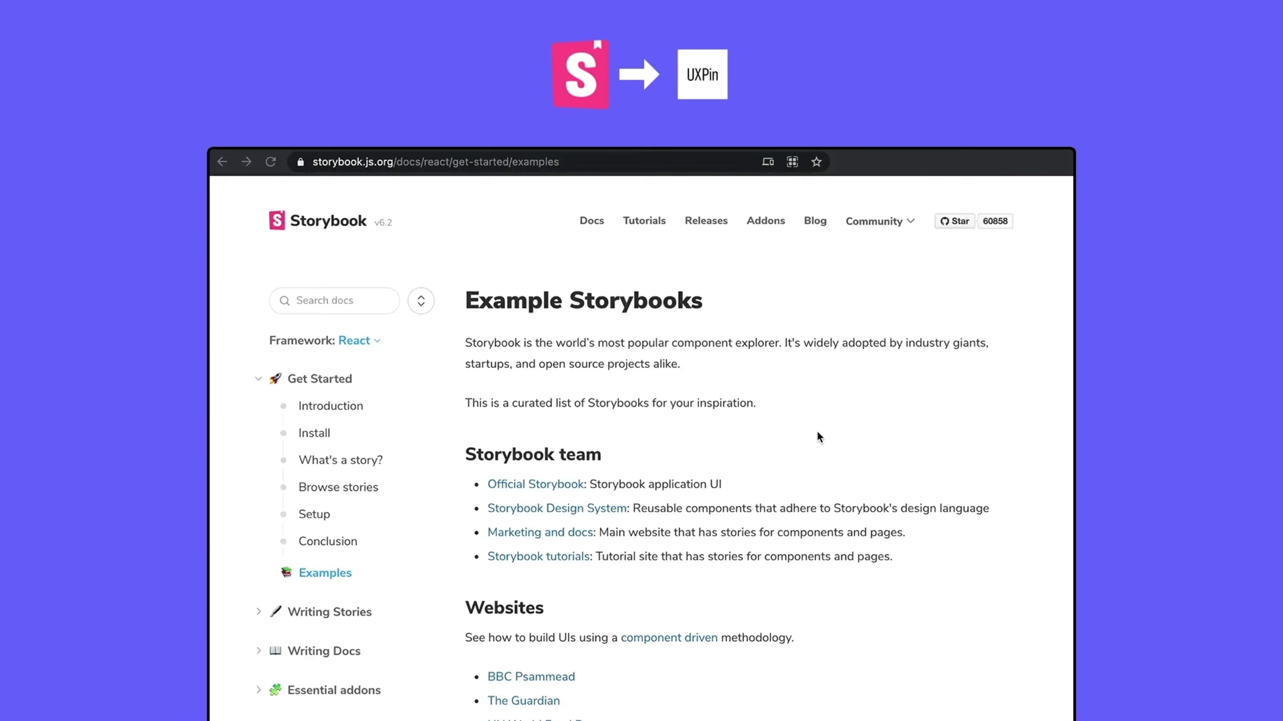
- Open the Audi Design System example Storybook and select its web address
{"action": "scroll", "coordinate": [818, 433], "scroll_direction": "down", "scroll_amount": 20}
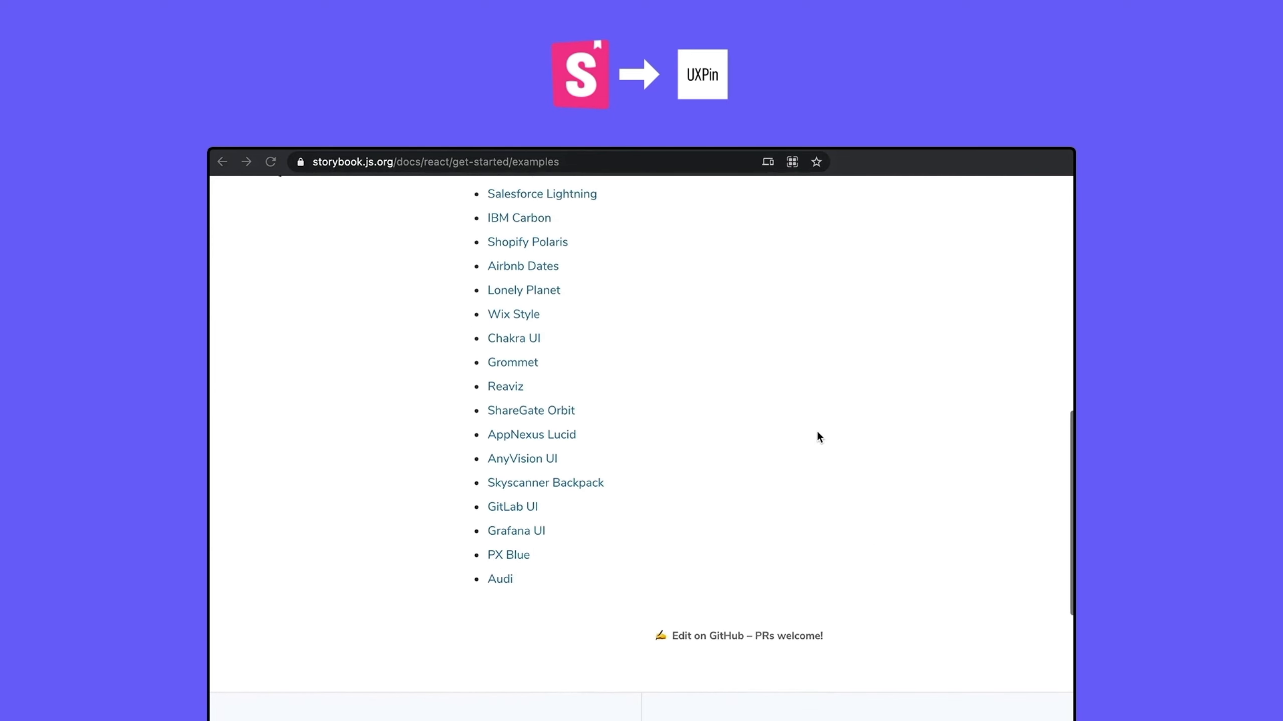
{"action": "left_click", "coordinate": [503, 579]}
{"action": "left_click_drag", "start_coordinate": [409, 162], "coordinate": [310, 161]}
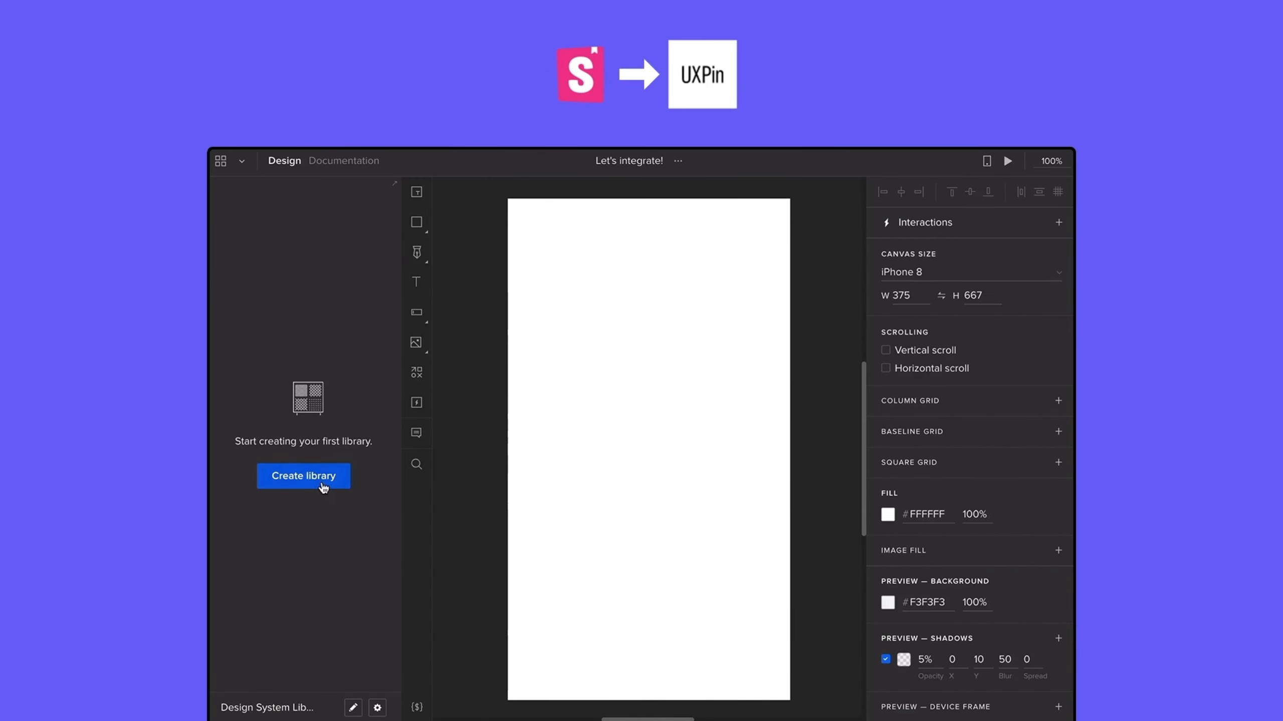
- Place Audi's Minimum Date component on the page and pick 5 June 2021 in preview
{"action": "left_click", "coordinate": [322, 482]}
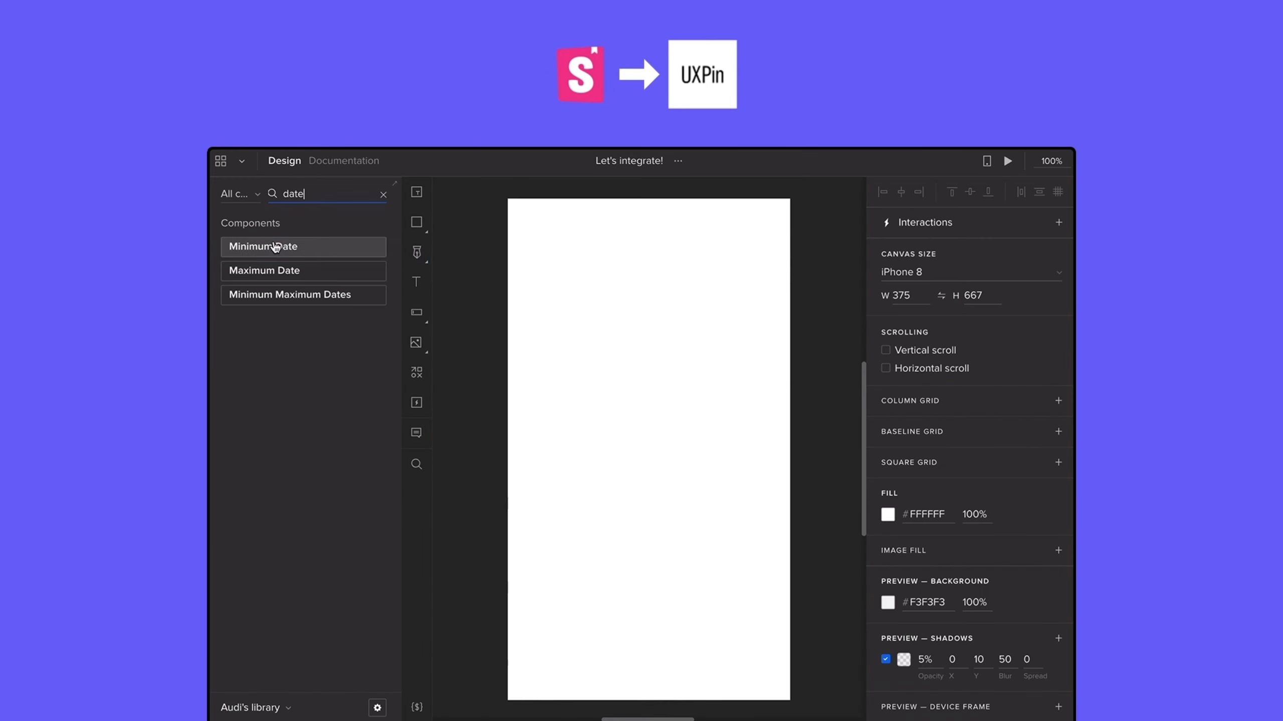
{"action": "left_click_drag", "start_coordinate": [273, 248], "coordinate": [618, 284]}
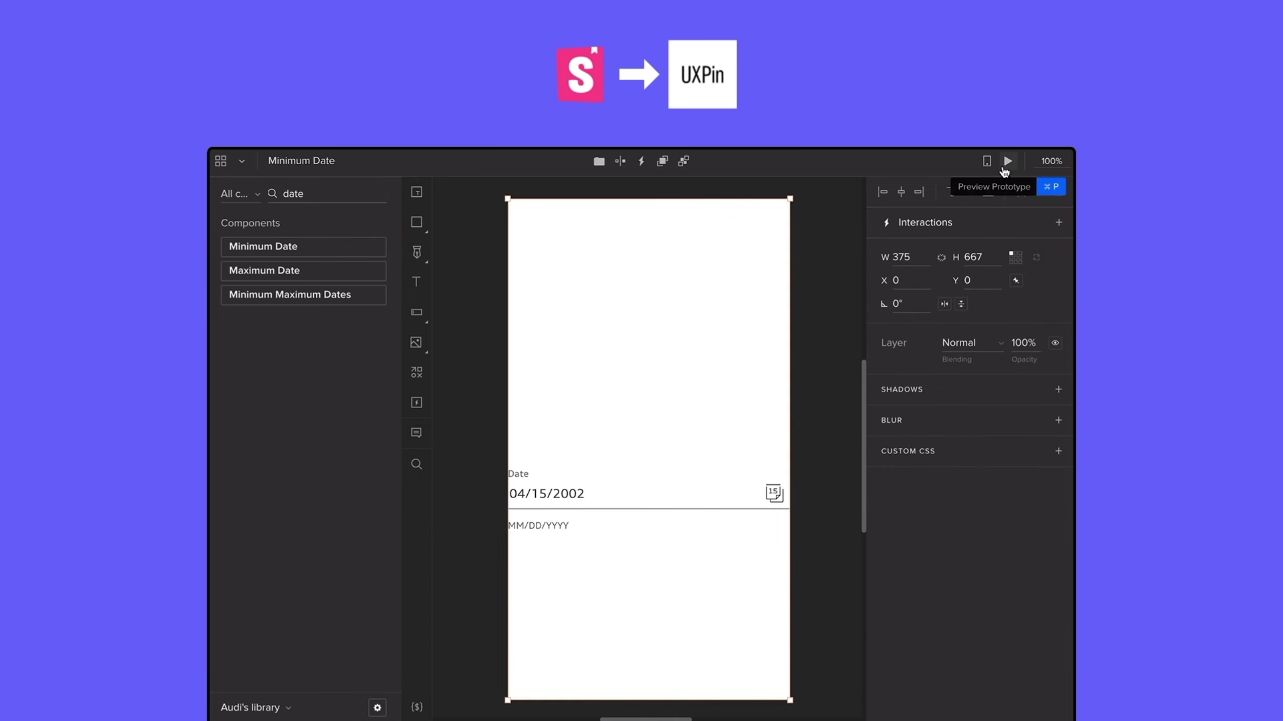
{"action": "left_click", "coordinate": [1004, 171]}
{"action": "left_click", "coordinate": [772, 502]}
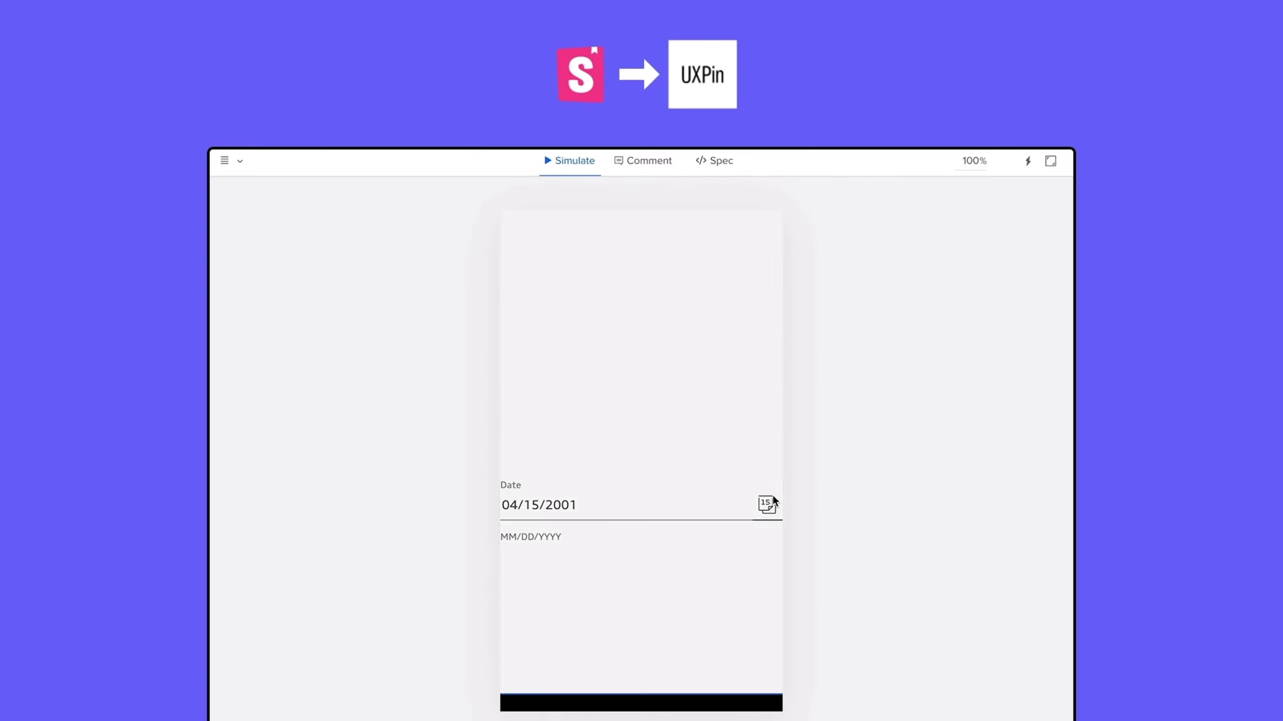
{"action": "left_click", "coordinate": [758, 479]}
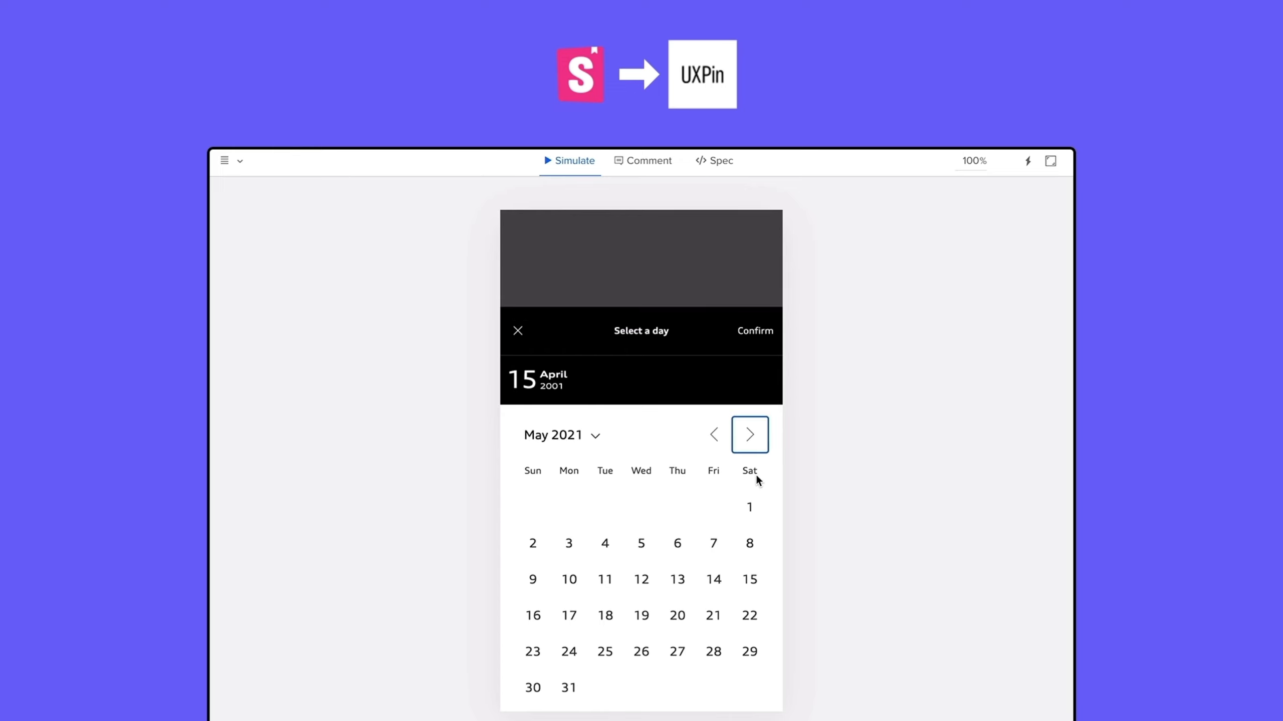
{"action": "left_click", "coordinate": [752, 438]}
{"action": "left_click", "coordinate": [750, 553]}
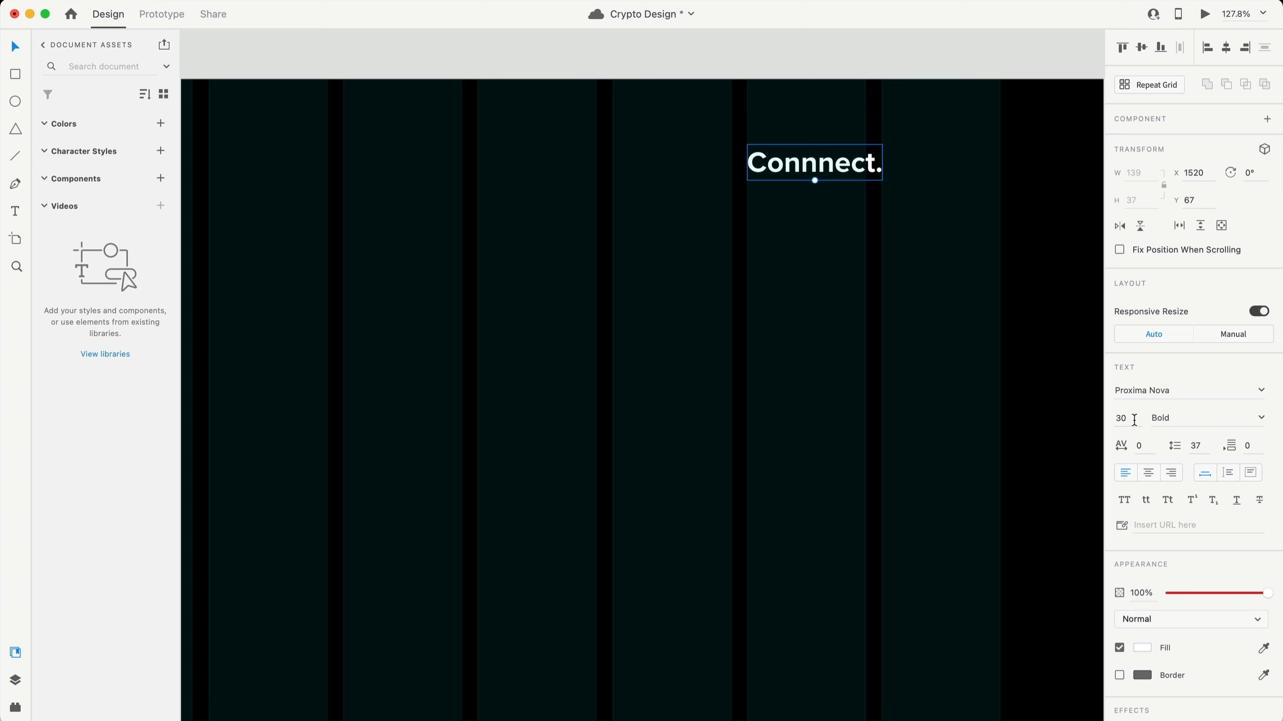
- Set the Connnect. text to 18 pt Medium weight
{"action": "left_click", "coordinate": [1134, 419]}
{"action": "type", "text": "16"}
{"action": "key", "text": "Return"}
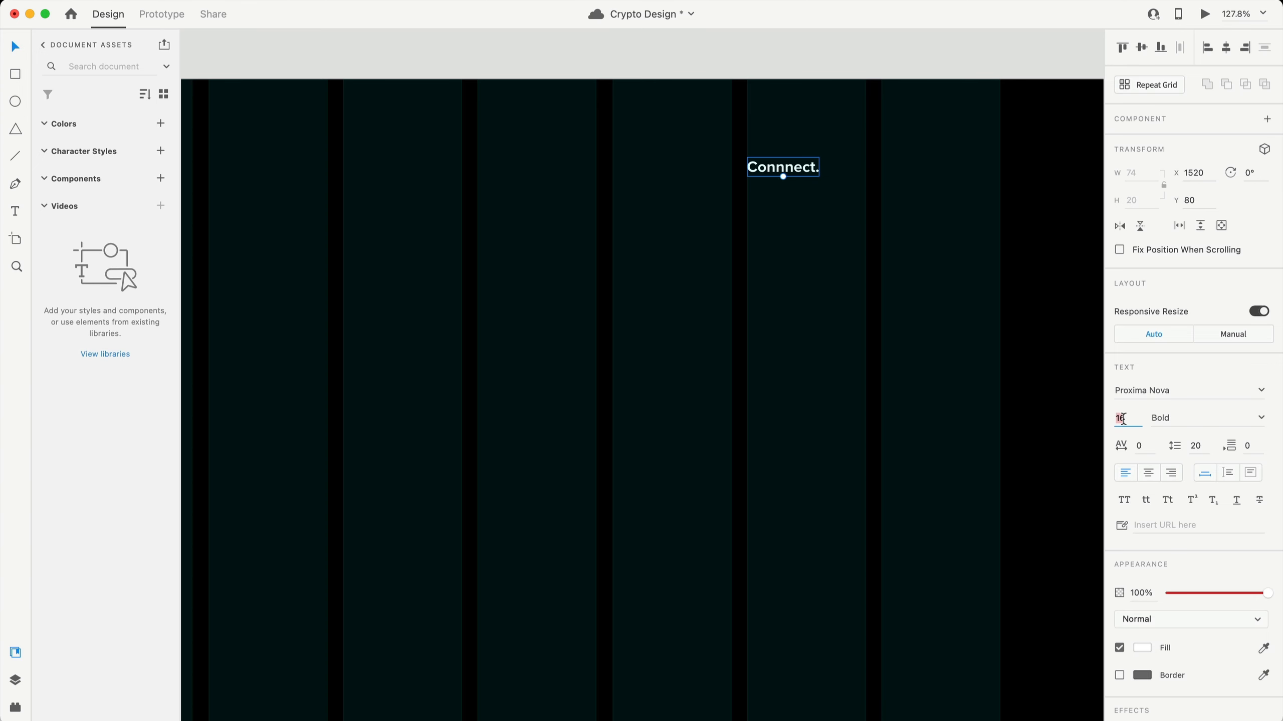
{"action": "key", "text": "Return"}
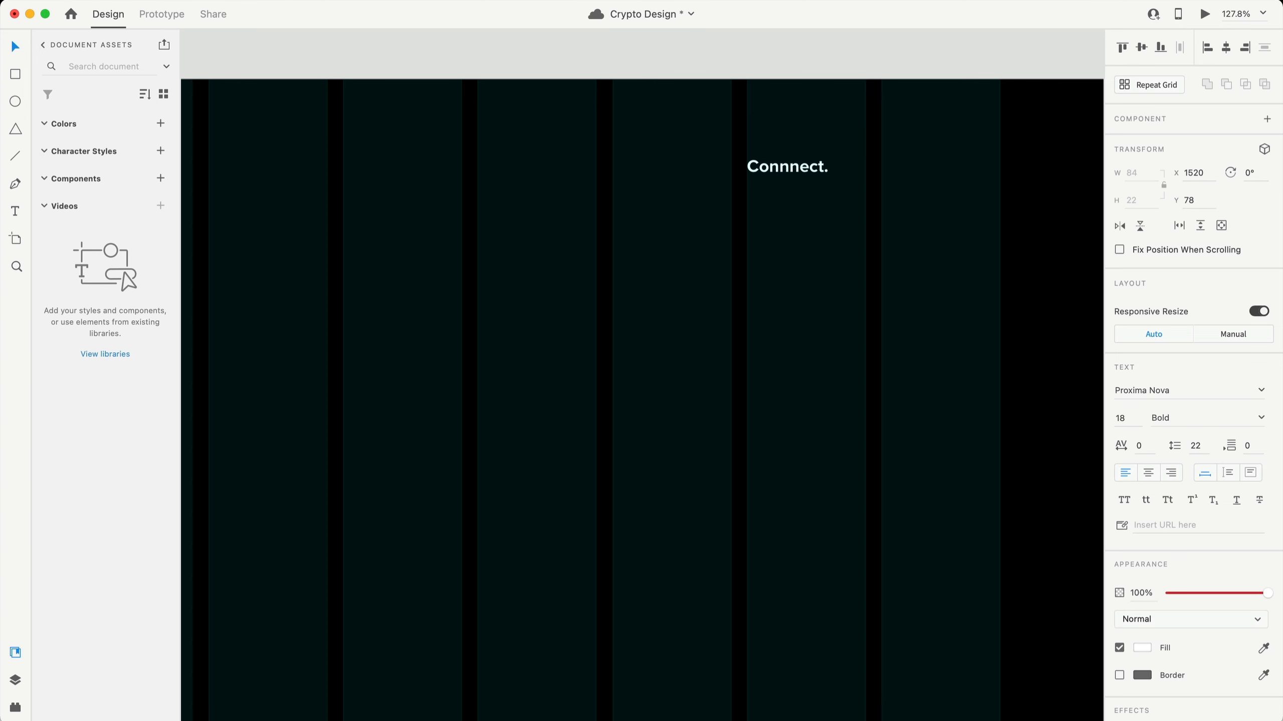
{"action": "left_click", "coordinate": [1263, 421]}
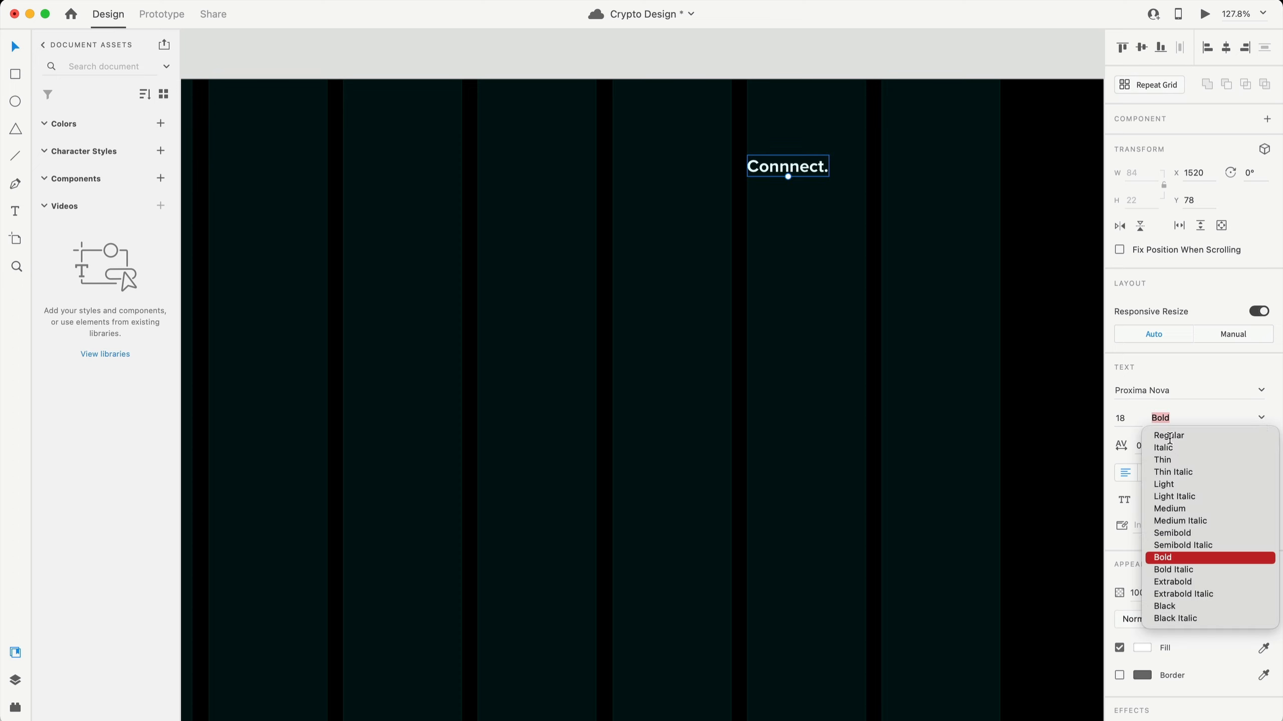
{"action": "left_click", "coordinate": [1169, 508]}
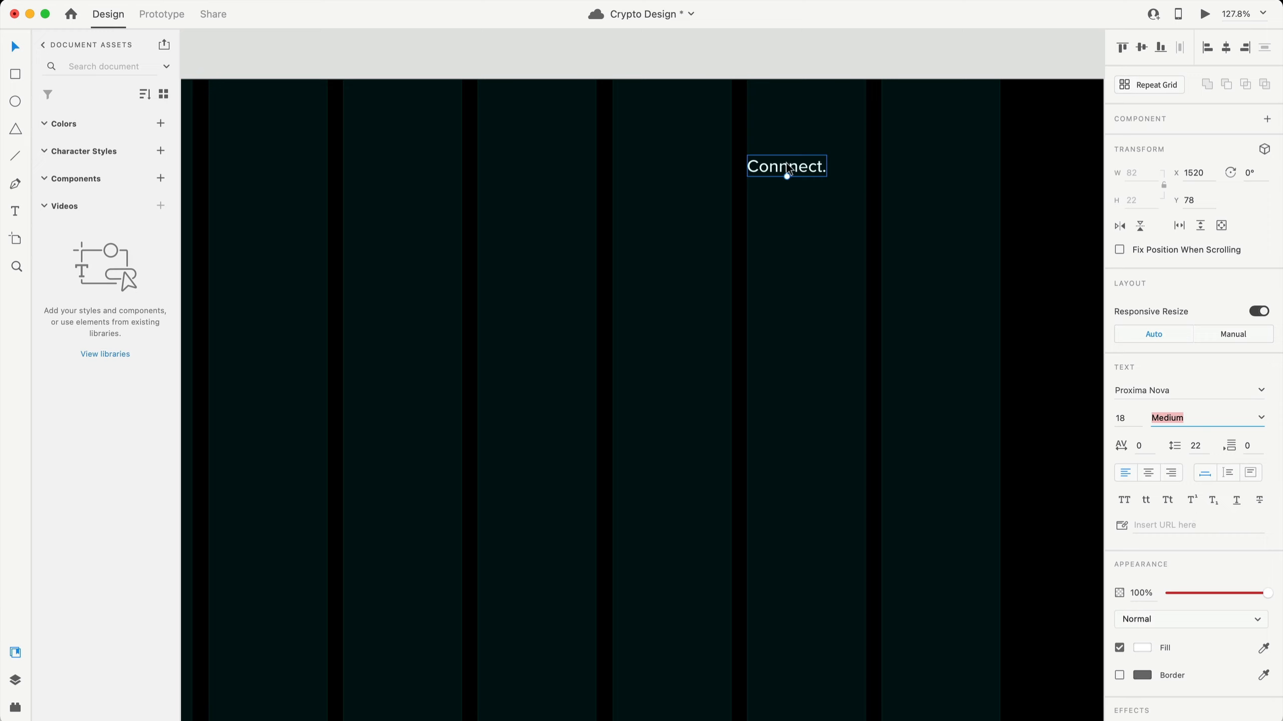
- Move the text toward the top right, right-align it, and make it a repeat grid
{"action": "left_click_drag", "start_coordinate": [786, 166], "coordinate": [959, 171]}
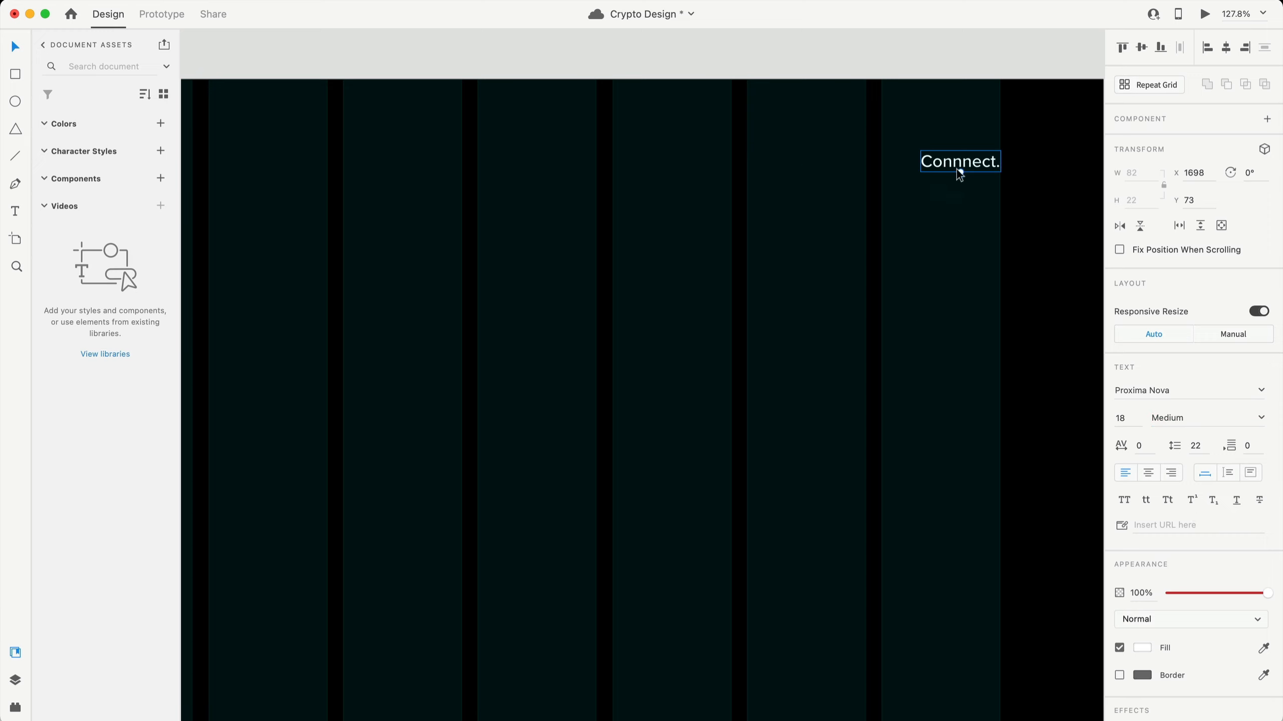
{"action": "left_click", "coordinate": [1172, 476]}
{"action": "left_click", "coordinate": [1145, 87]}
- Repeat the text into four copies, ungroup the grid, and group the four labels
{"action": "left_click_drag", "start_coordinate": [992, 161], "coordinate": [1061, 156]}
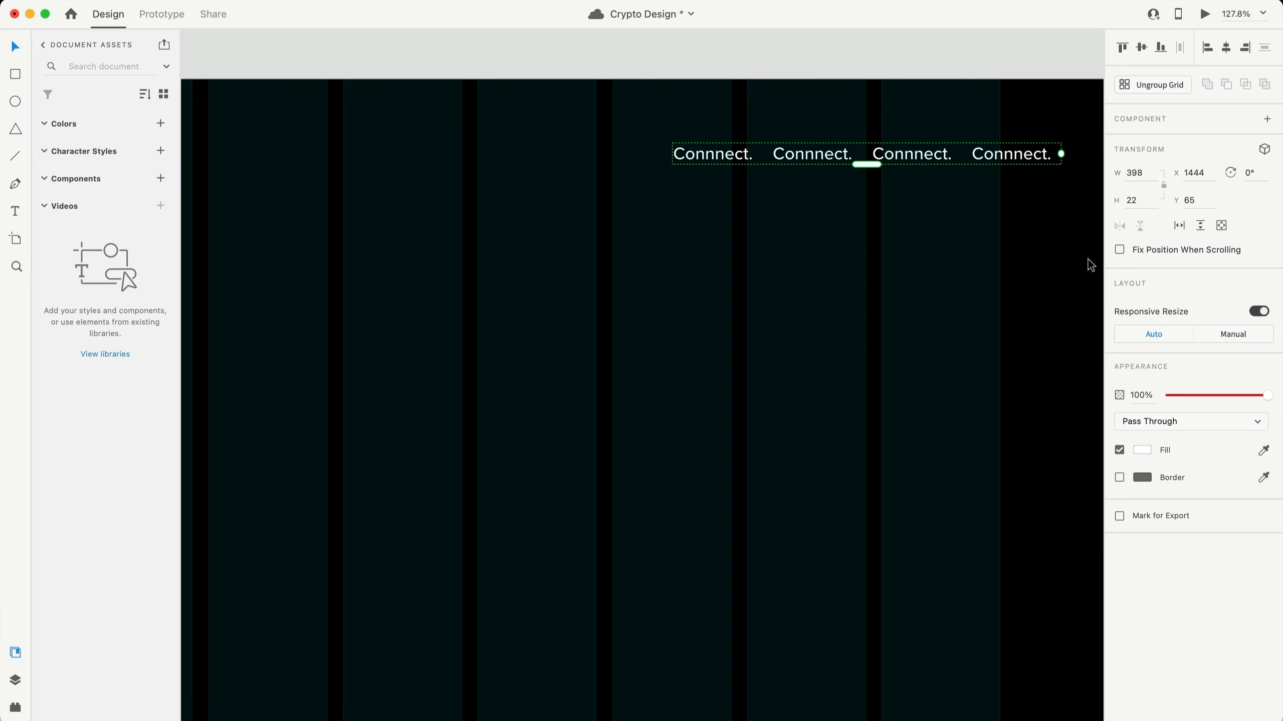
{"action": "left_click", "coordinate": [1169, 86]}
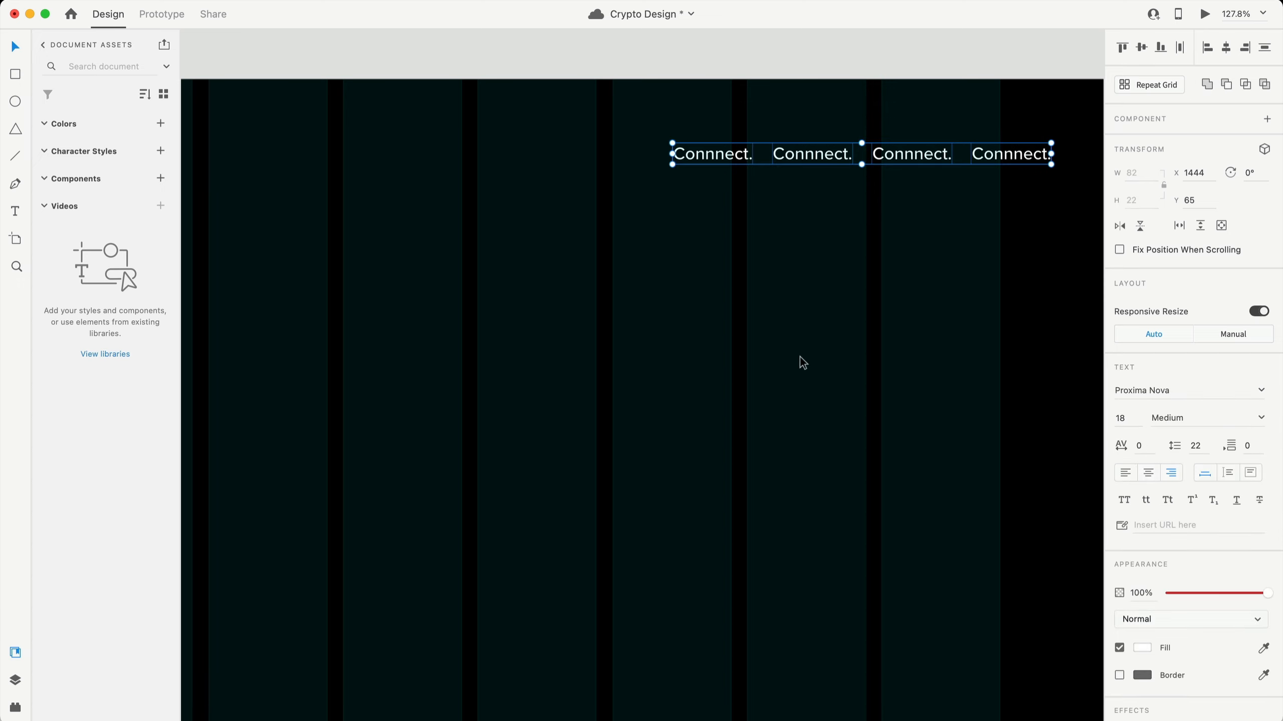
{"action": "key", "text": "super+g"}
{"action": "left_click_drag", "start_coordinate": [1010, 157], "coordinate": [961, 174]}
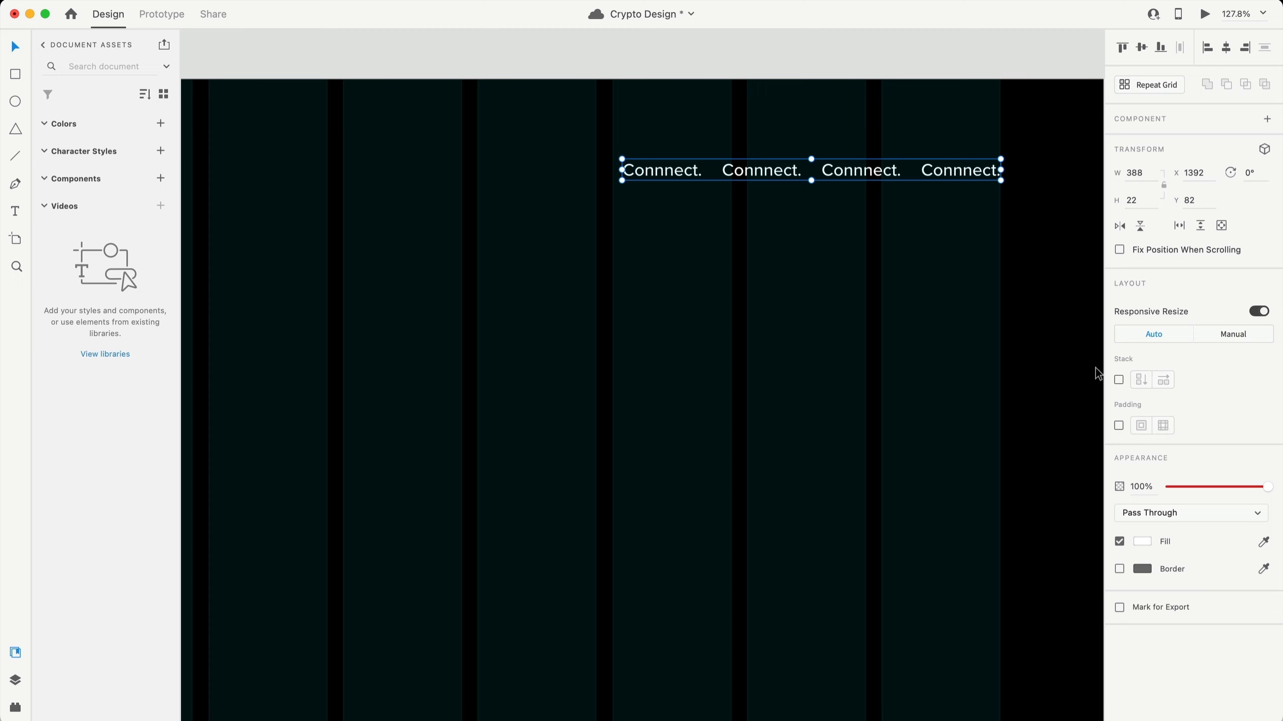
- Stack the labels horizontally with 50 spacing between them
{"action": "left_click", "coordinate": [1119, 379]}
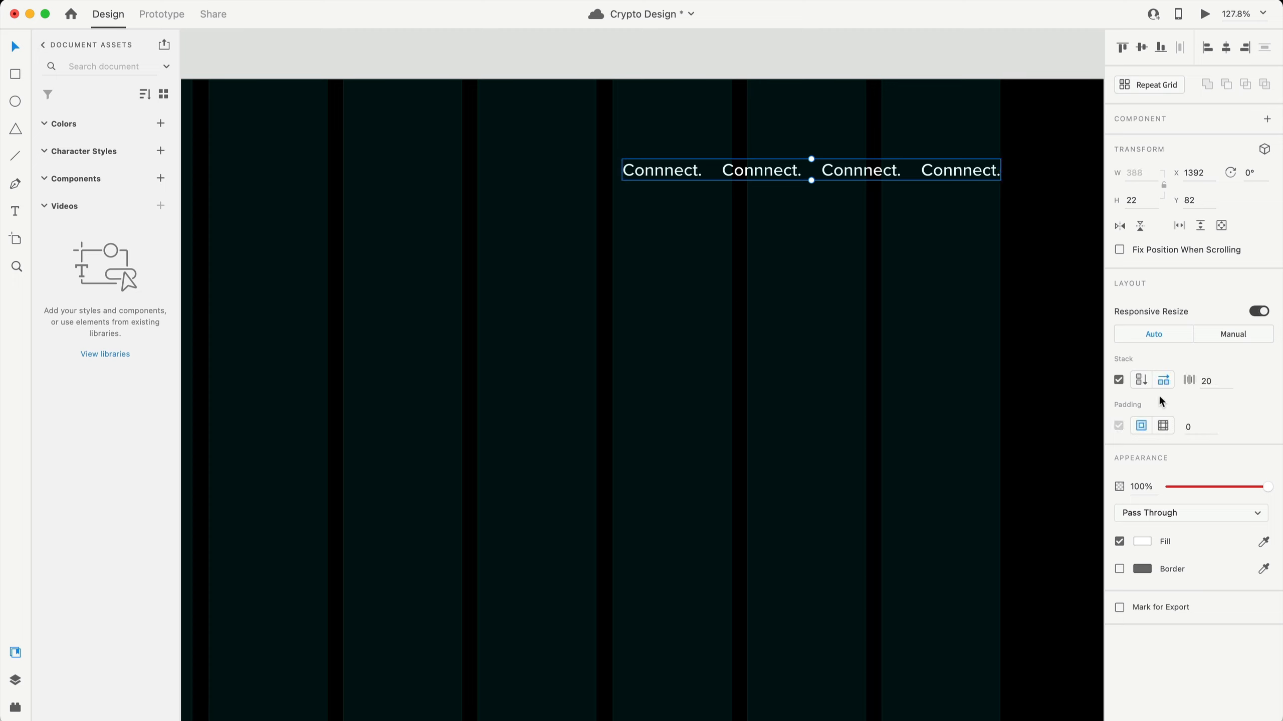
{"action": "left_click", "coordinate": [1217, 384]}
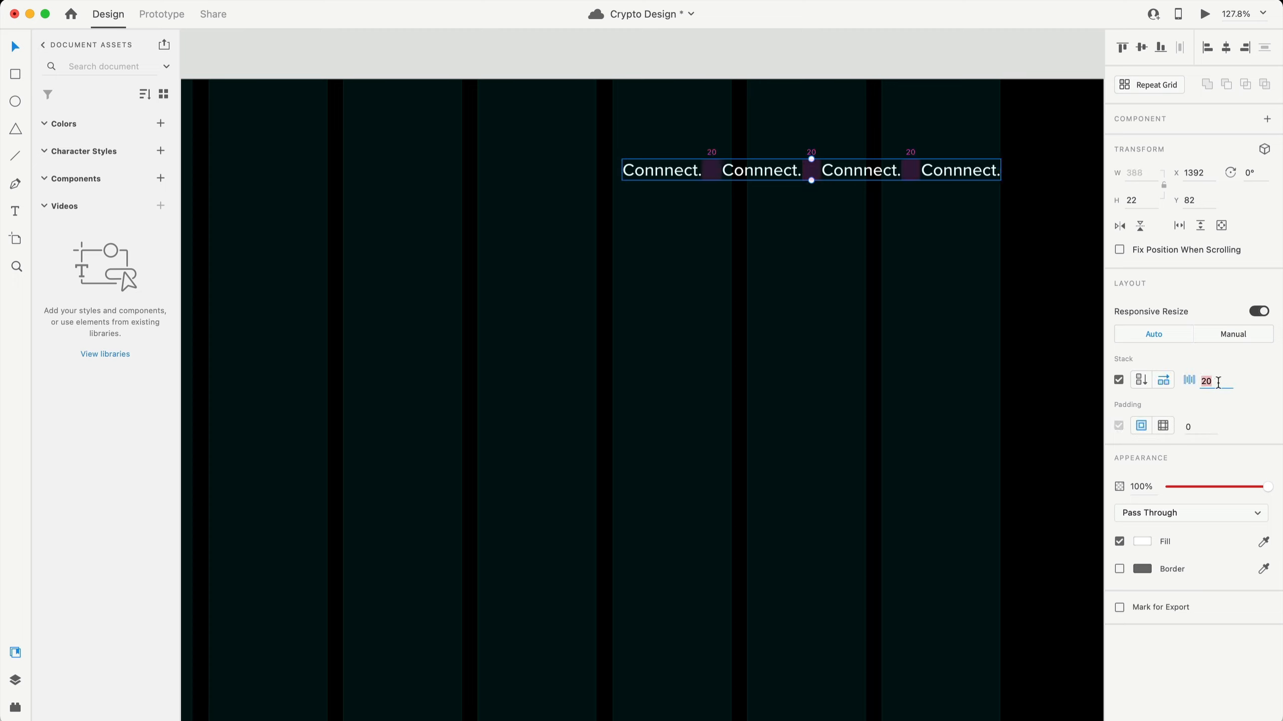
{"action": "type", "text": "50"}
{"action": "key", "text": "Return"}
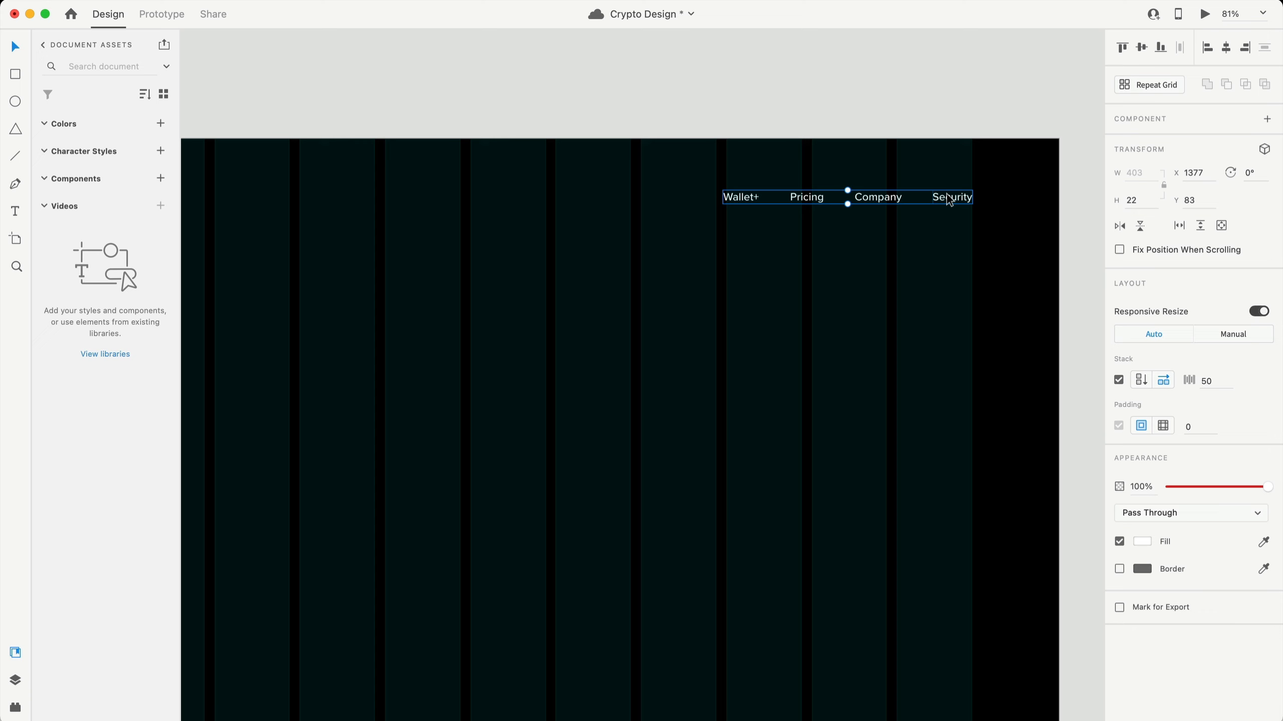
- Copy the nav group, keep two labels at the right edge, and rename them Register and Login
{"action": "key", "text": "alt"}
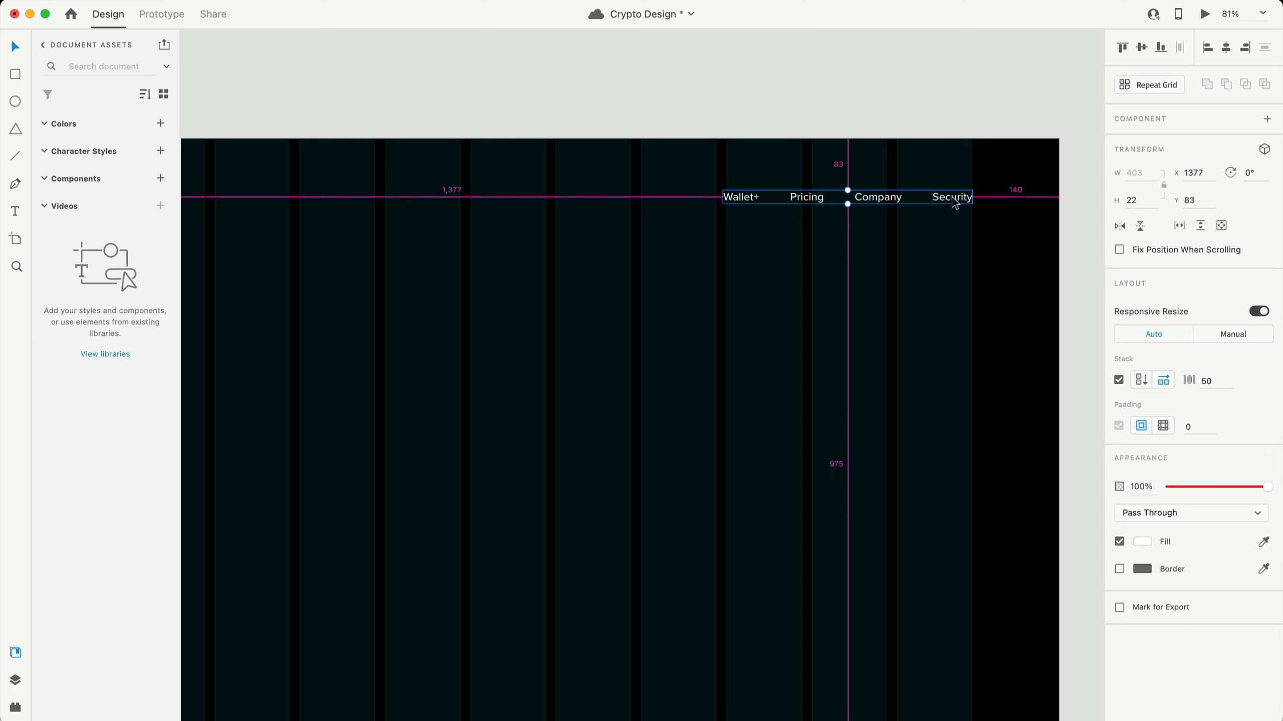
{"action": "left_click_drag", "start_coordinate": [954, 202], "coordinate": [675, 202]}
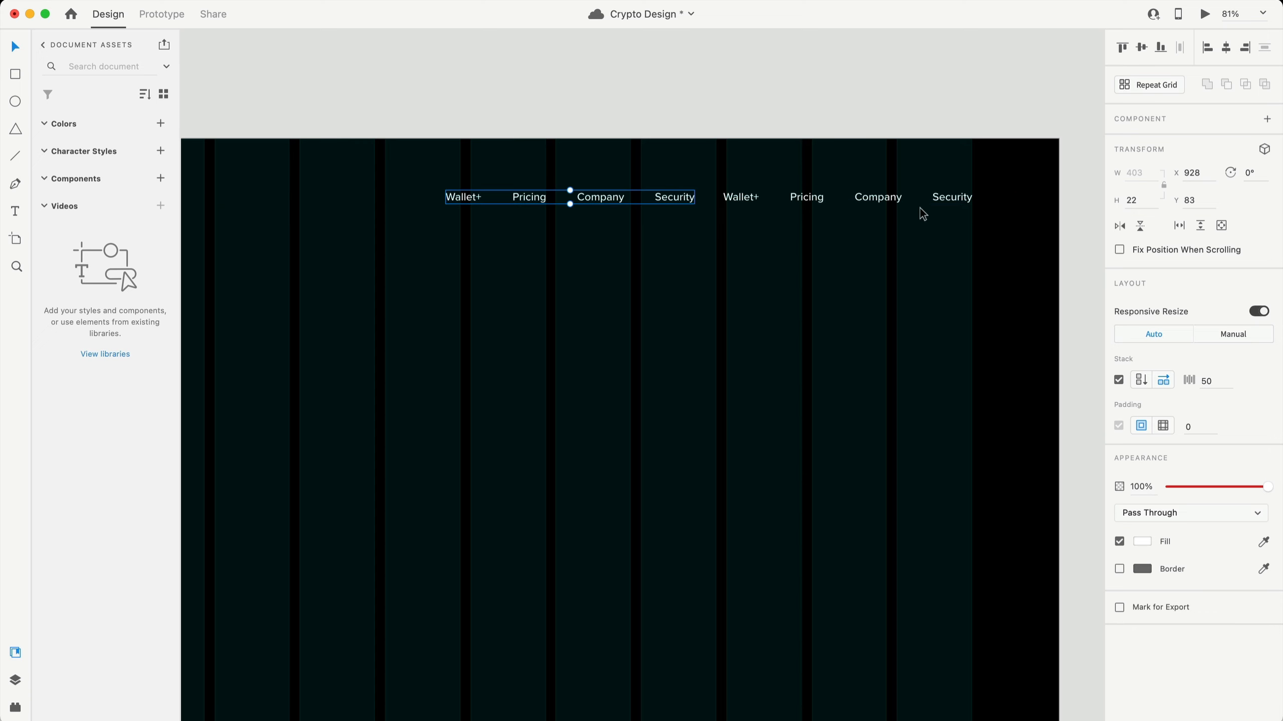
{"action": "left_click", "coordinate": [954, 202]}
{"action": "double_click", "coordinate": [951, 197]}
{"action": "left_click", "coordinate": [806, 197]}
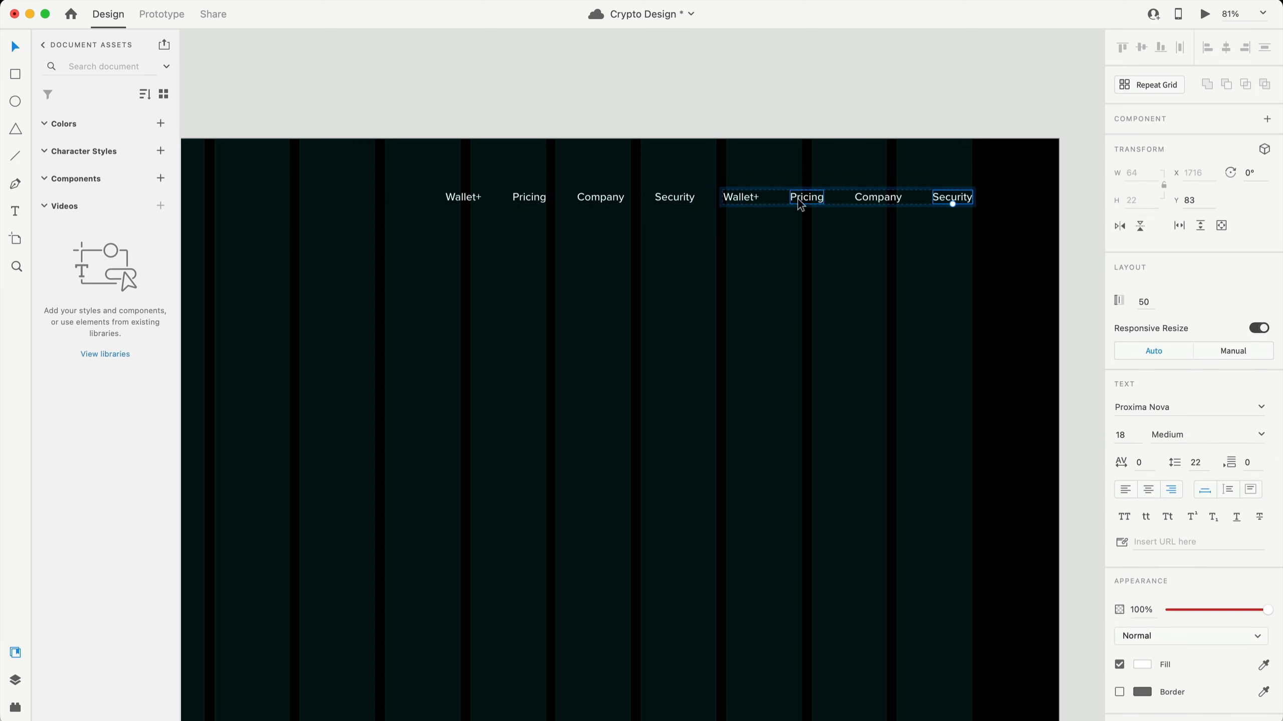
{"action": "key", "text": "Delete"}
{"action": "left_click", "coordinate": [750, 199]}
{"action": "key", "text": "Delete"}
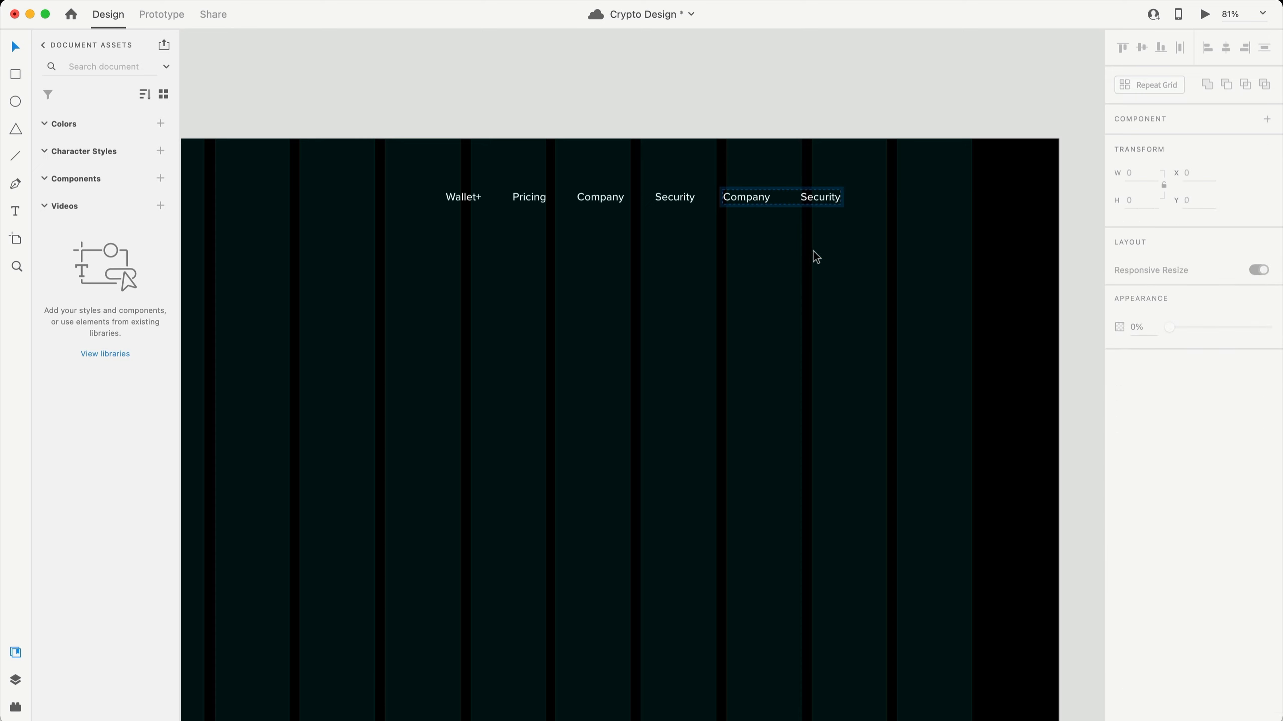
{"action": "left_click", "coordinate": [814, 250]}
{"action": "left_click_drag", "start_coordinate": [757, 199], "coordinate": [884, 208]}
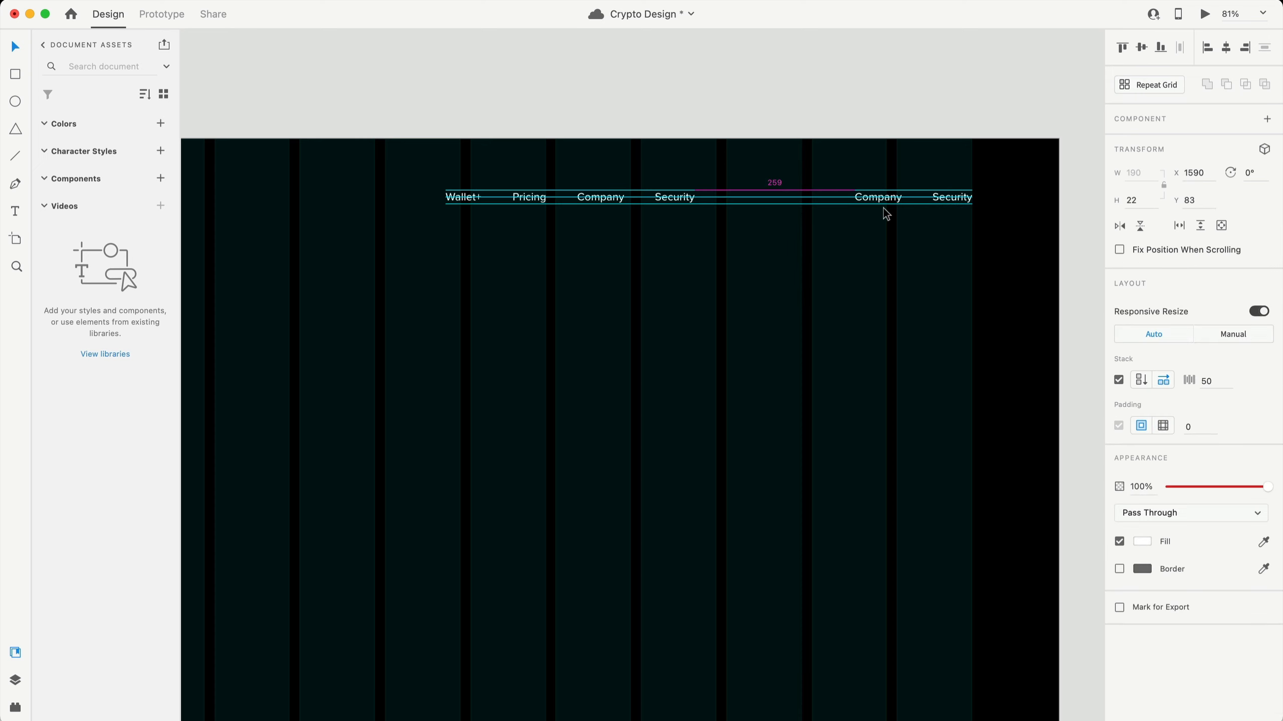
{"action": "double_click", "coordinate": [958, 195]}
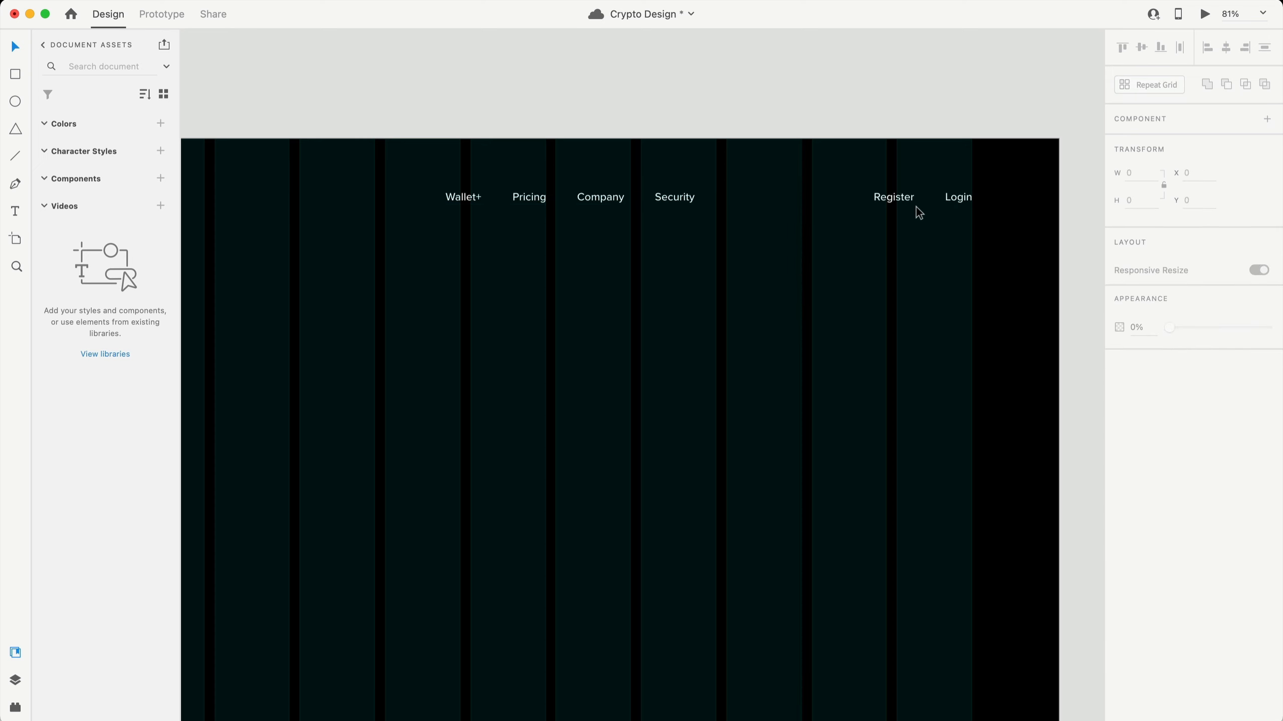
- Move the main nav links closer to the Register and Login pair
{"action": "left_click", "coordinate": [915, 197]}
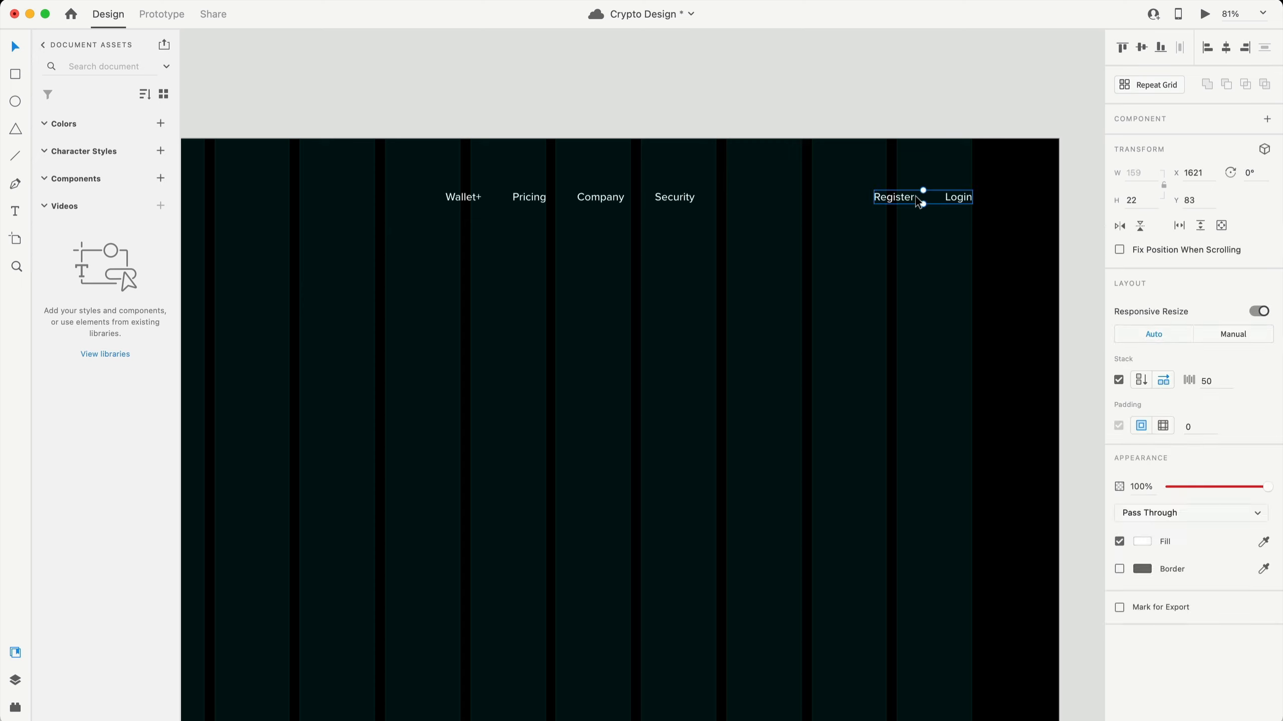
{"action": "left_click_drag", "start_coordinate": [689, 196], "coordinate": [808, 202]}
{"action": "left_click", "coordinate": [912, 197]}
{"action": "left_click", "coordinate": [882, 238]}
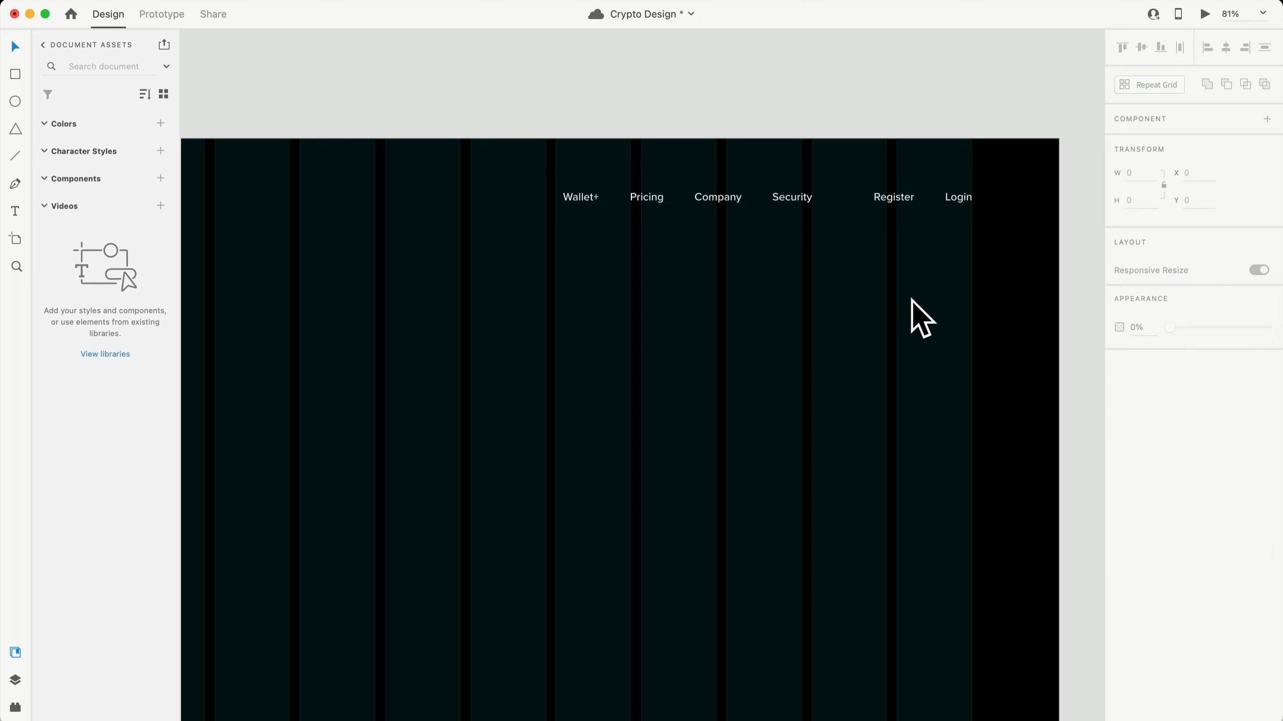
- Align the logo and header links on their centres and place them 50 from the top
{"action": "scroll", "coordinate": [910, 296], "scroll_direction": "down", "scroll_amount": 5}
{"action": "scroll", "coordinate": [943, 285], "scroll_direction": "up", "scroll_amount": 1}
{"action": "left_click_drag", "start_coordinate": [945, 286], "coordinate": [428, 232]}
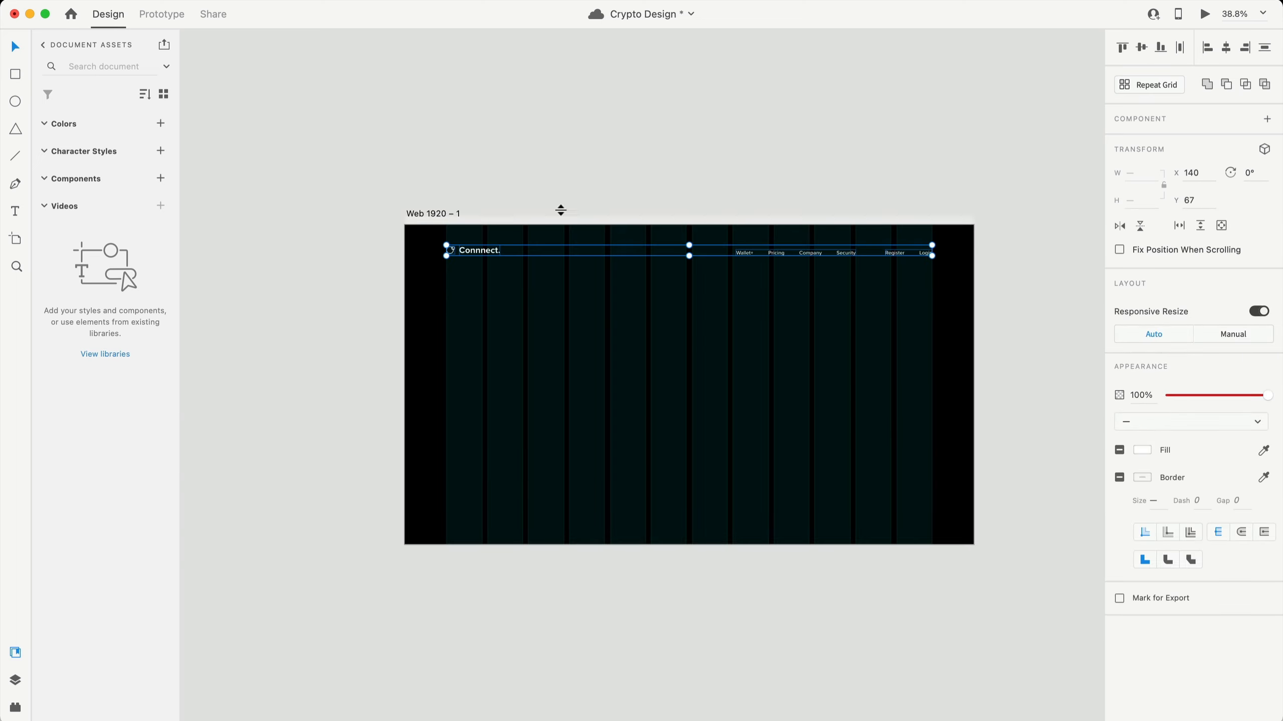
{"action": "left_click", "coordinate": [1142, 48]}
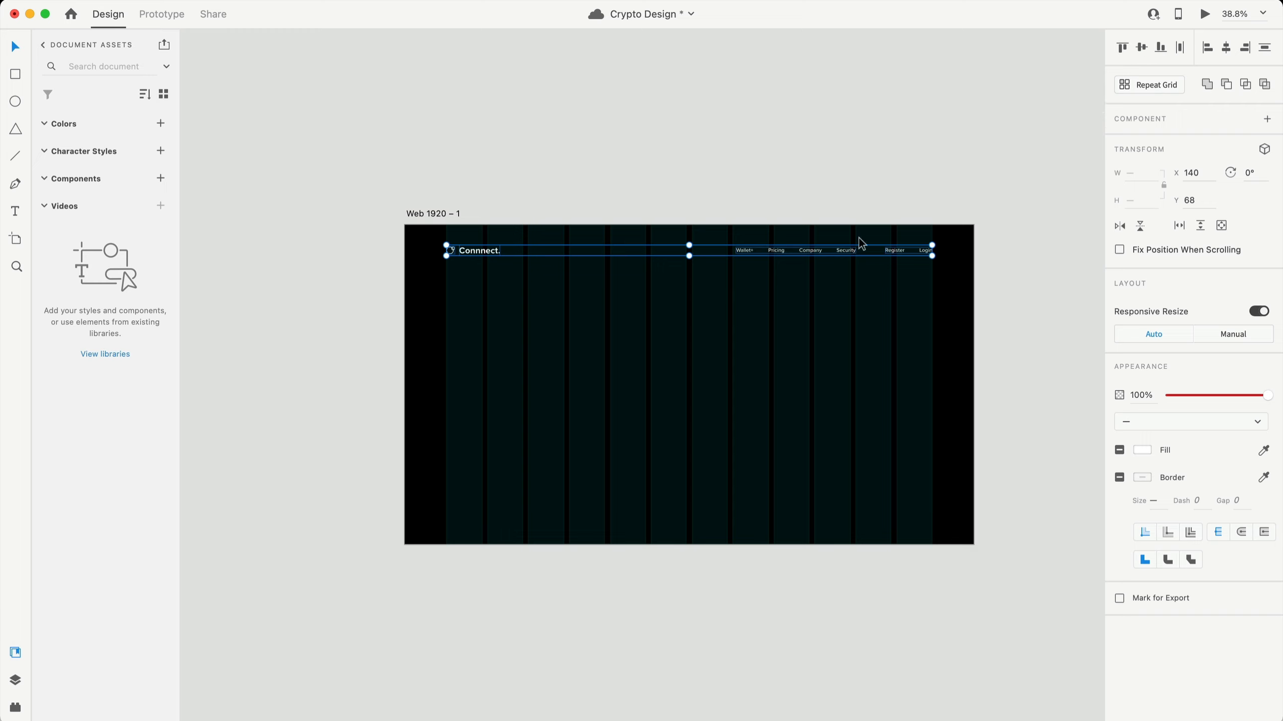
{"action": "key", "text": "alt"}
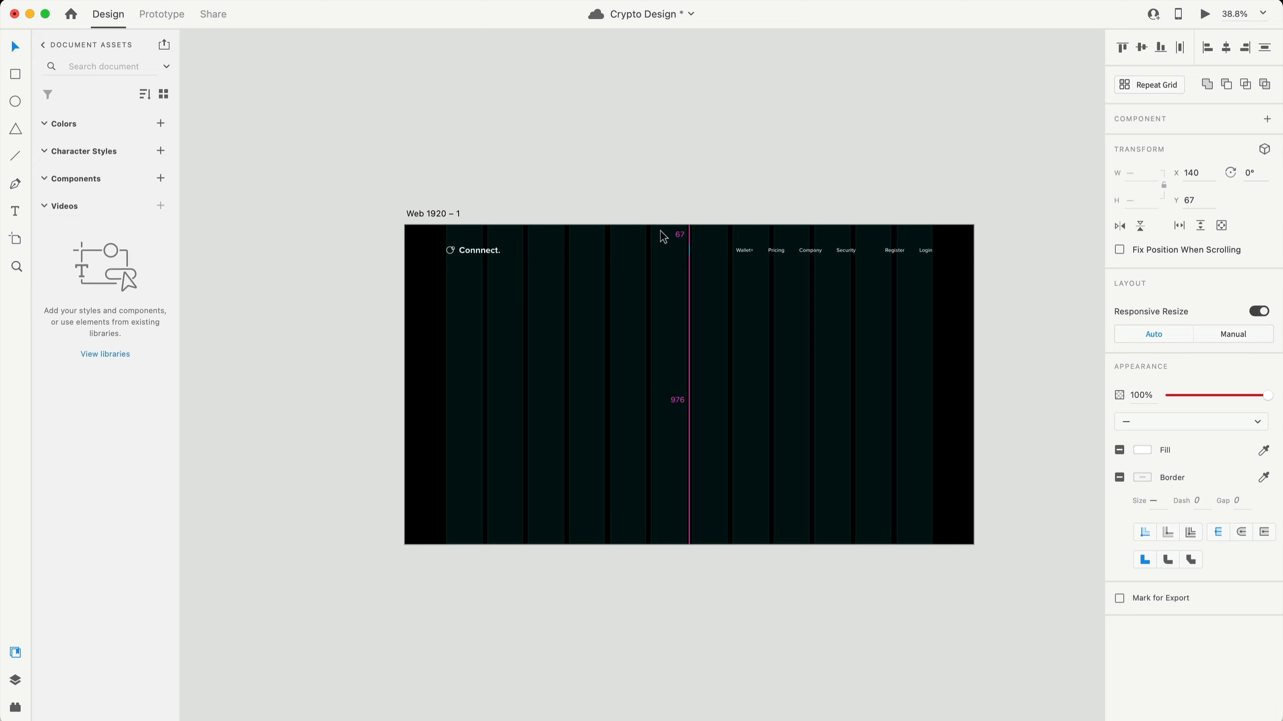
{"action": "key", "text": "Up"}
{"action": "key", "text": "Up"}
{"action": "key", "text": "Up"}
{"action": "key", "text": "Up"}
{"action": "key", "text": "Up"}
{"action": "key", "text": "Up"}
{"action": "key", "text": "Up"}
{"action": "key", "text": "Up"}
{"action": "key", "text": "Up"}
{"action": "key", "text": "Up"}
{"action": "key", "text": "Up"}
{"action": "key", "text": "Up"}
{"action": "key", "text": "Up"}
{"action": "key", "text": "Up"}
{"action": "key", "text": "Up"}
{"action": "key", "text": "Up"}
{"action": "key", "text": "Up"}
{"action": "key", "text": "Up"}
{"action": "key", "text": "Up"}
{"action": "key", "text": "Up"}
{"action": "key", "text": "Up"}
{"action": "key", "text": "Up"}
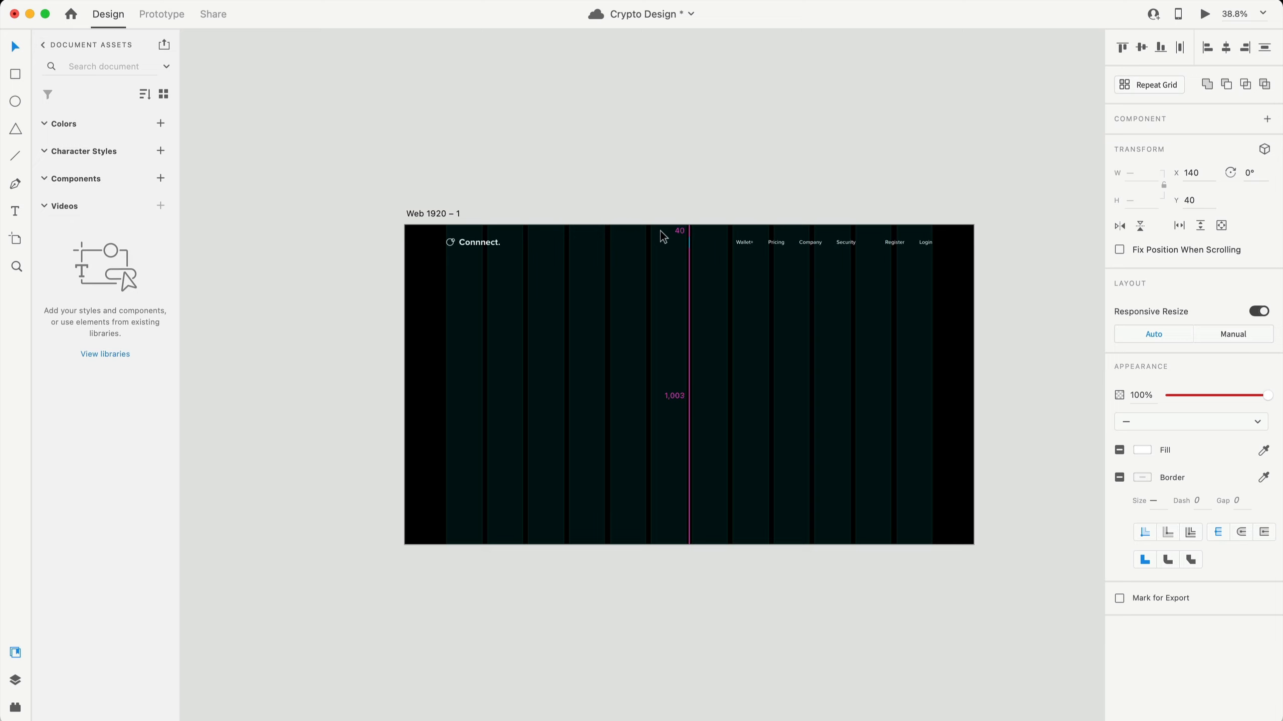
{"action": "key", "text": "shift+Down"}
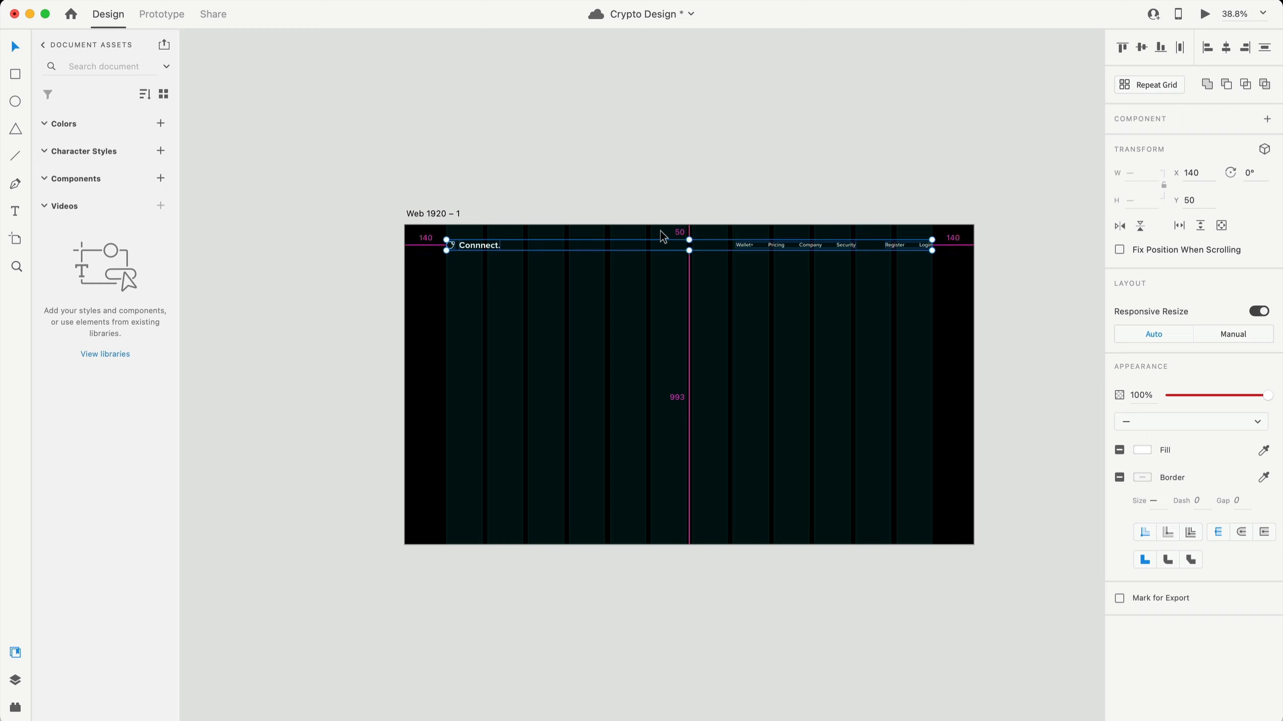
{"action": "scroll", "coordinate": [629, 231], "scroll_direction": "right", "scroll_amount": 3}
{"action": "scroll", "coordinate": [629, 231], "scroll_direction": "down", "scroll_amount": 2}
{"action": "scroll", "coordinate": [707, 292], "scroll_direction": "up", "scroll_amount": 4}
{"action": "scroll", "coordinate": [653, 286], "scroll_direction": "left", "scroll_amount": 1}
{"action": "left_click", "coordinate": [619, 327]}
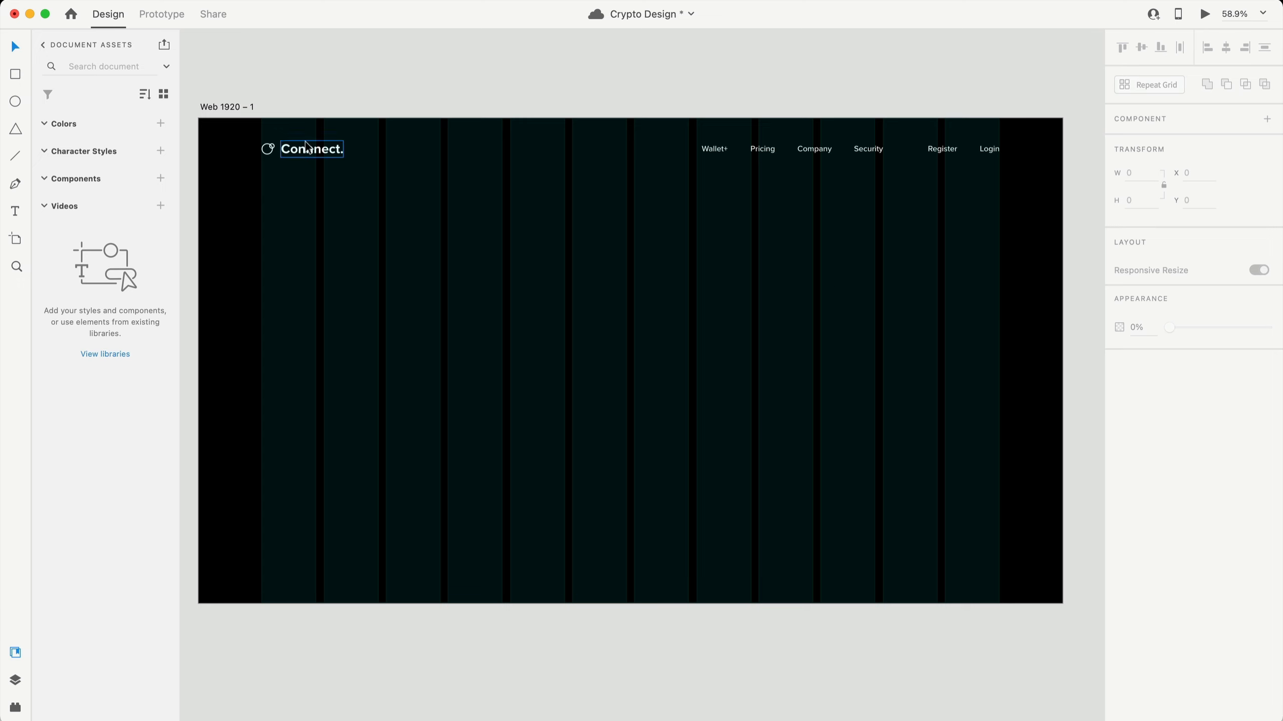
{"action": "left_click_drag", "start_coordinate": [309, 149], "coordinate": [458, 341]}
- Enlarge the copied text to 88 pt, move it left, and retype it as 'The future of crypto is here.'
{"action": "left_click", "coordinate": [1132, 419]}
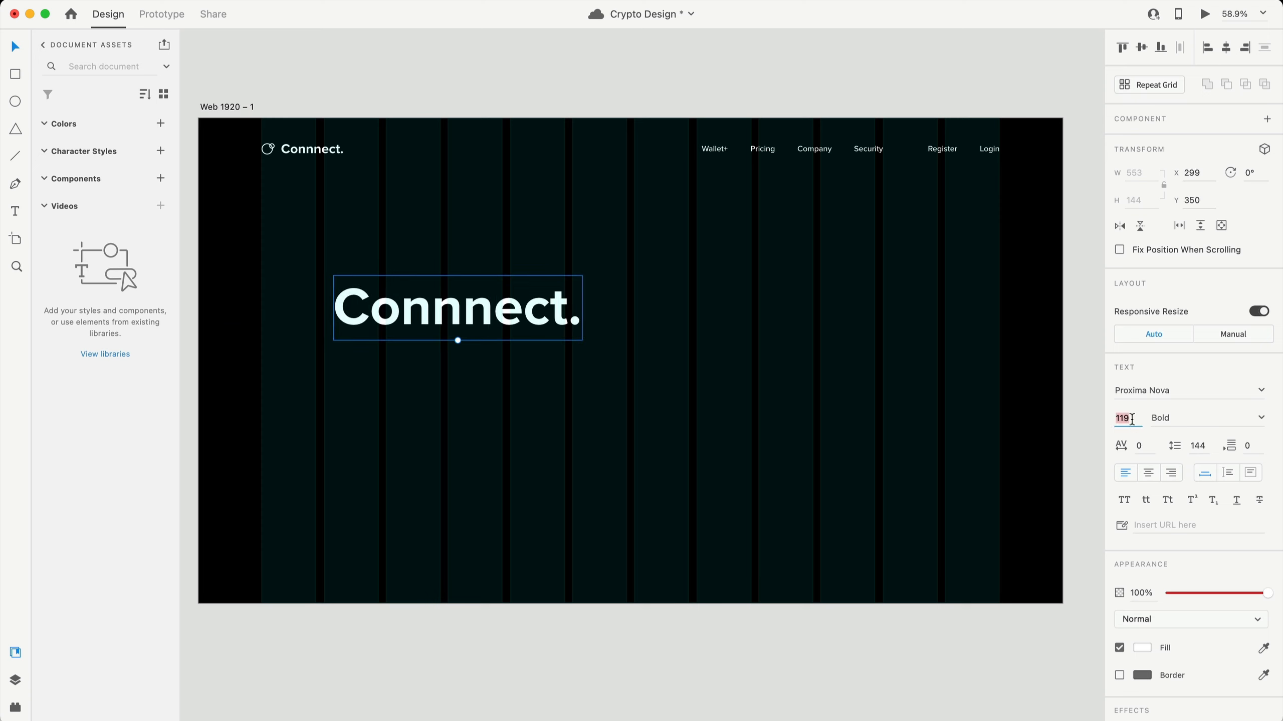
{"action": "type", "text": "88"}
{"action": "key", "text": "Return"}
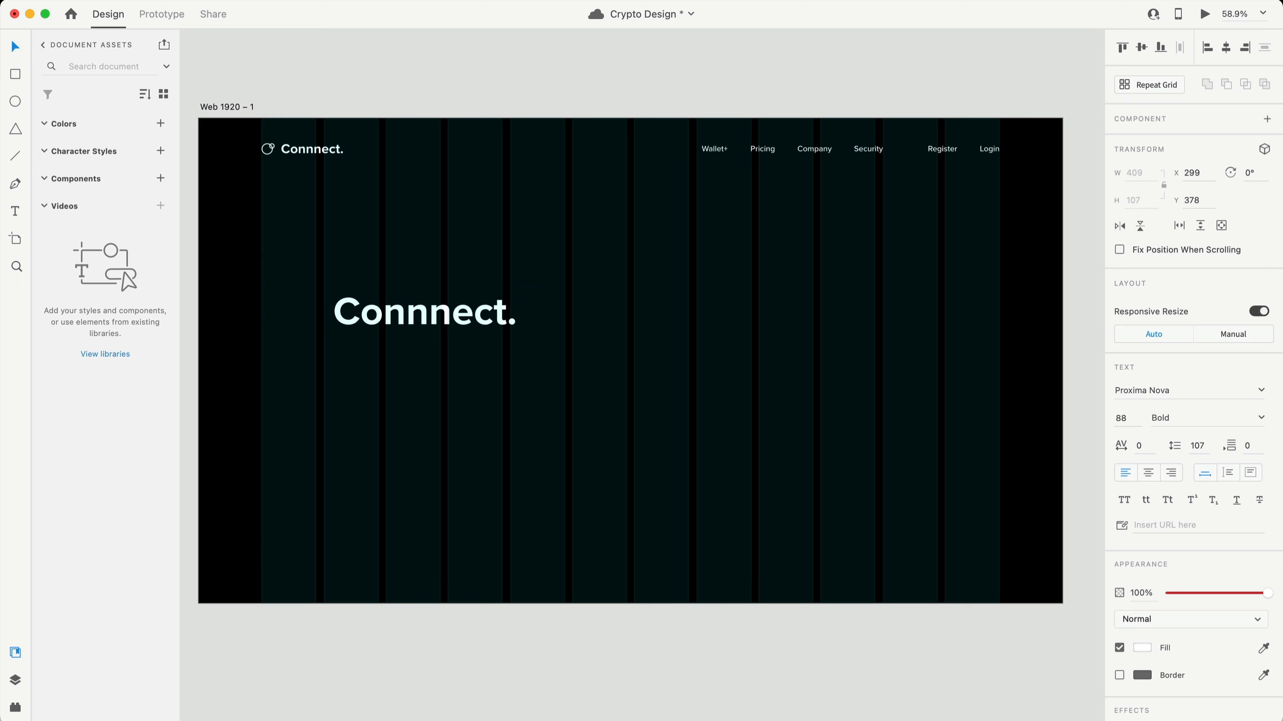
{"action": "left_click_drag", "start_coordinate": [393, 321], "coordinate": [352, 289]}
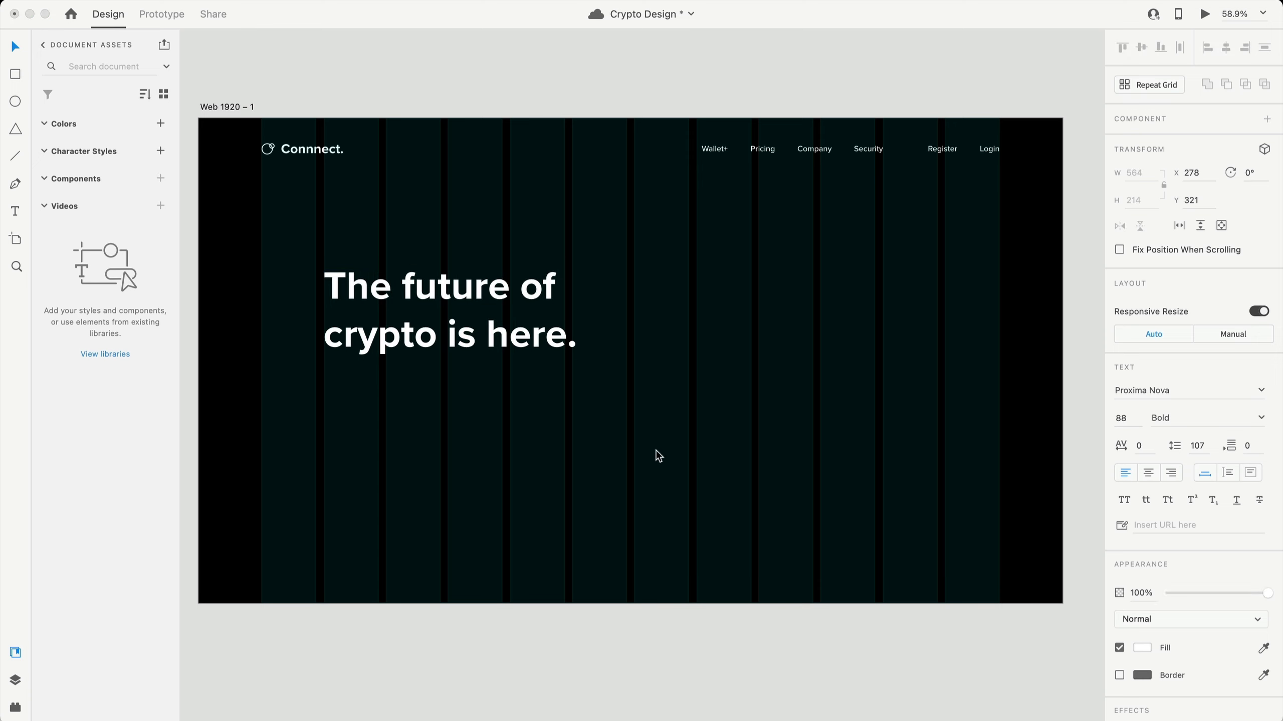
{"action": "key", "text": "Escape"}
{"action": "key", "text": "Escape"}
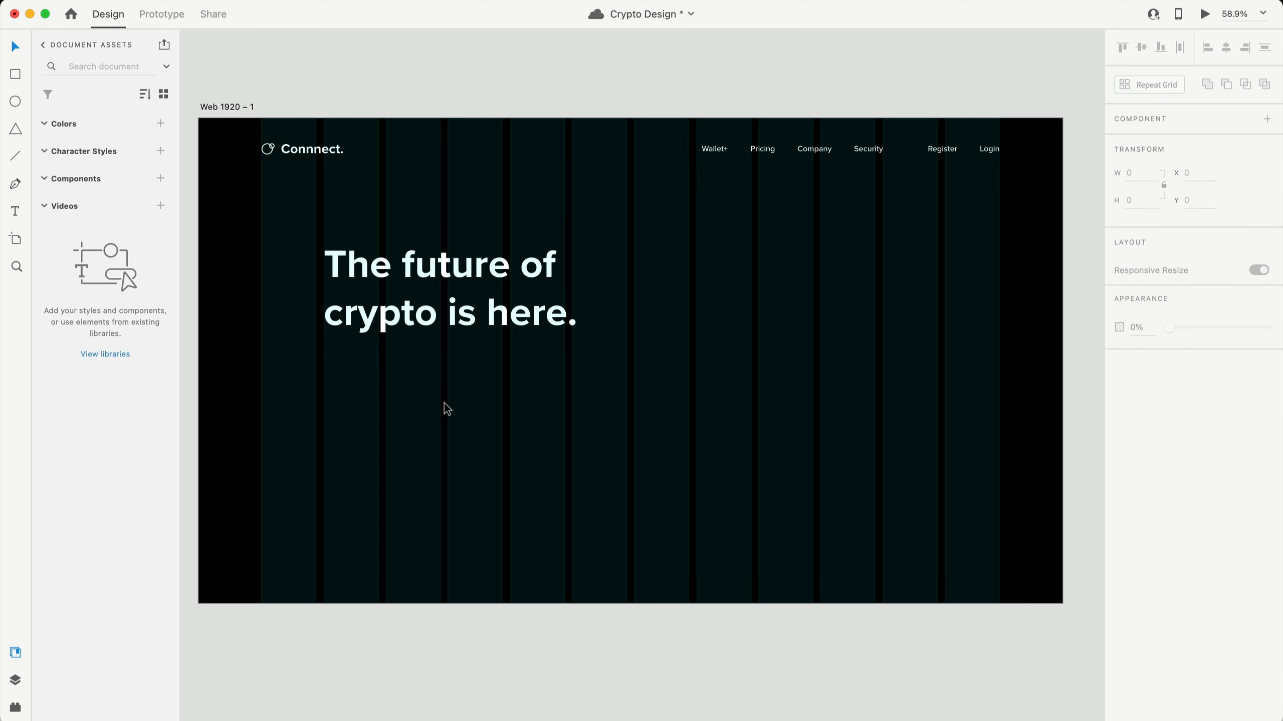
- Add an 18 pt paragraph below the headline, 536 wide, with 27 line height
{"action": "key", "text": "t"}
{"action": "left_click_drag", "start_coordinate": [323, 364], "coordinate": [624, 429]}
{"action": "type", "text": "d"}
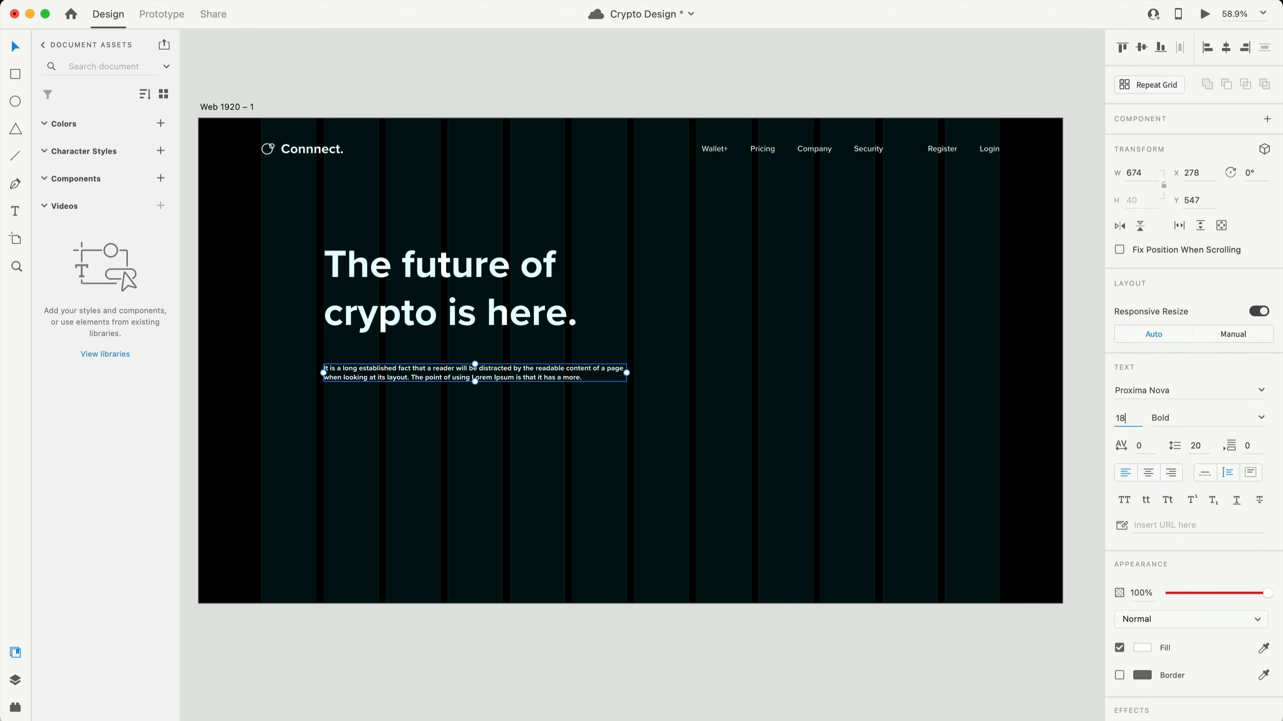
{"action": "key", "text": "Return"}
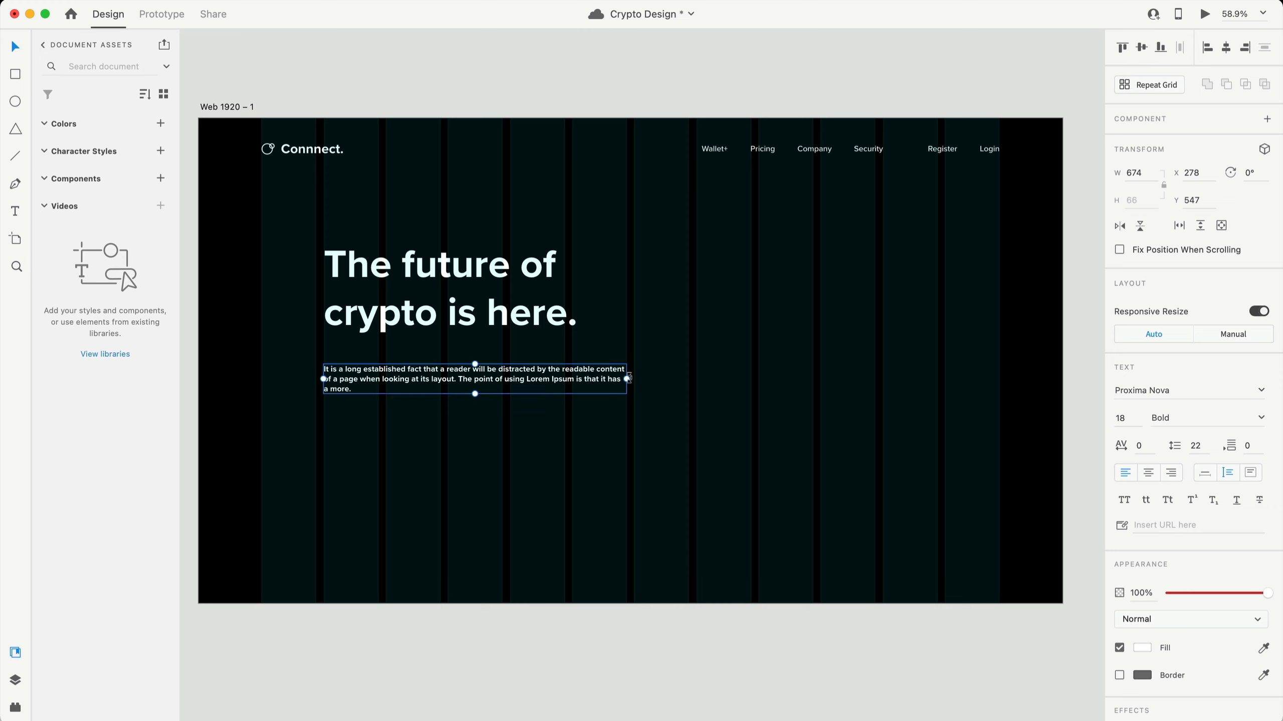
{"action": "left_click_drag", "start_coordinate": [626, 379], "coordinate": [564, 379]}
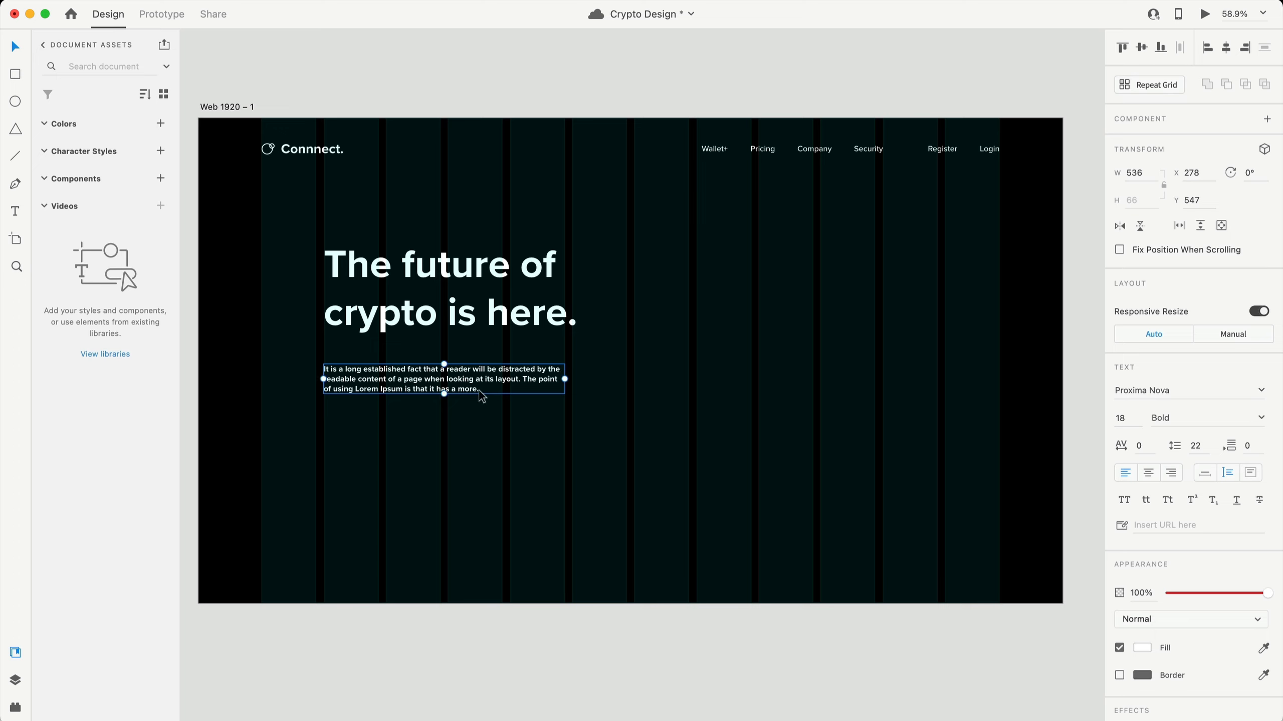
{"action": "left_click", "coordinate": [1202, 447]}
{"action": "type", "text": "18*1.5"}
{"action": "key", "text": "Return"}
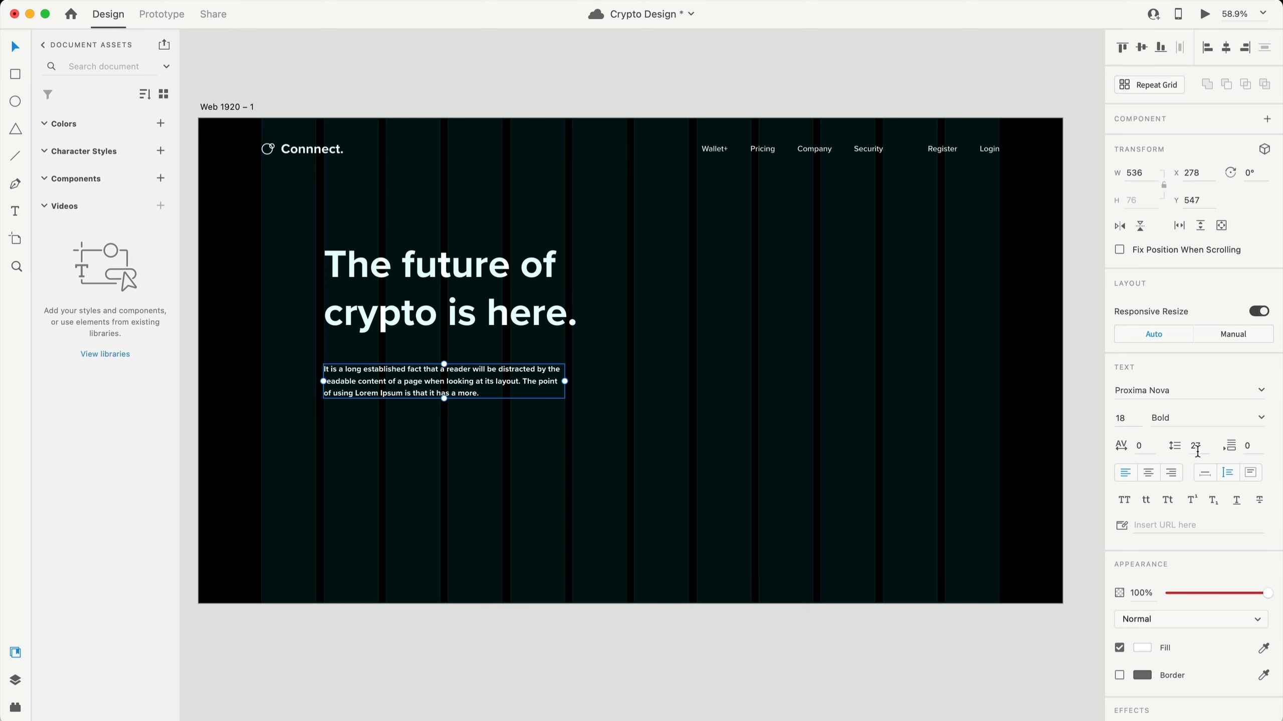
- Make the paragraph Regular weight at 60% opacity
{"action": "left_click", "coordinate": [1261, 419]}
{"action": "left_click", "coordinate": [1169, 435]}
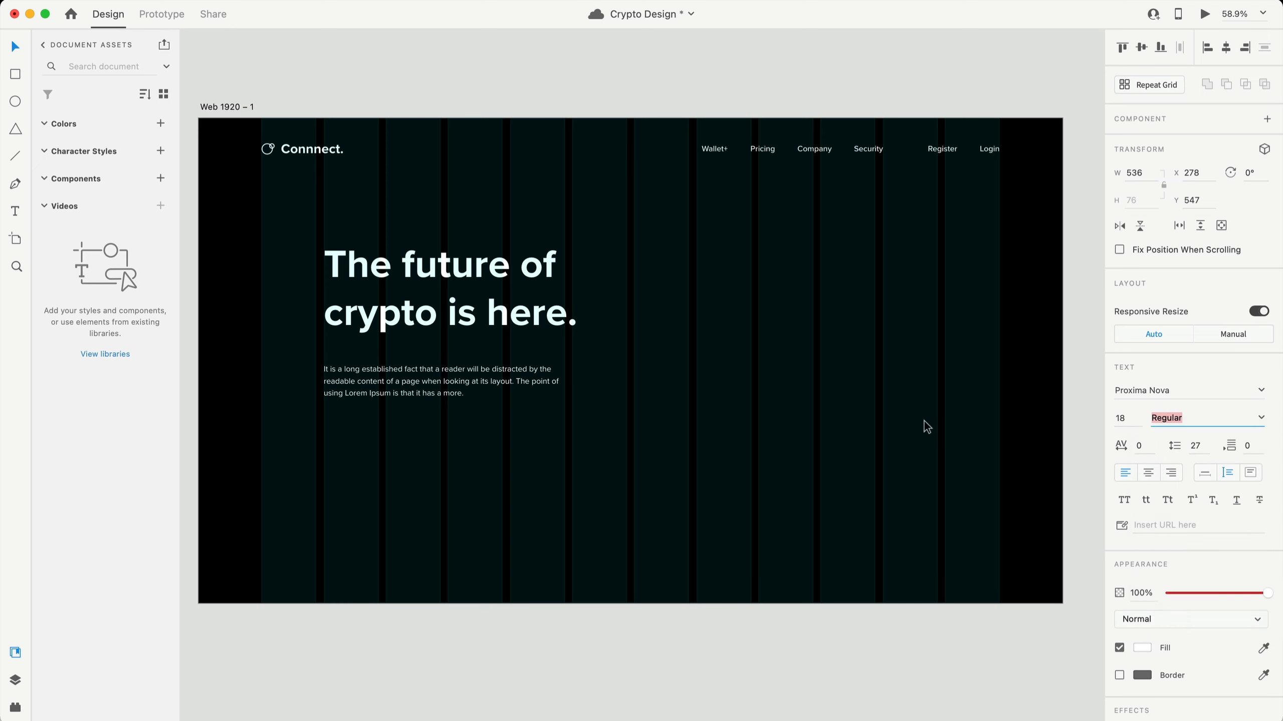
{"action": "scroll", "coordinate": [662, 388], "scroll_direction": "down", "scroll_amount": 2}
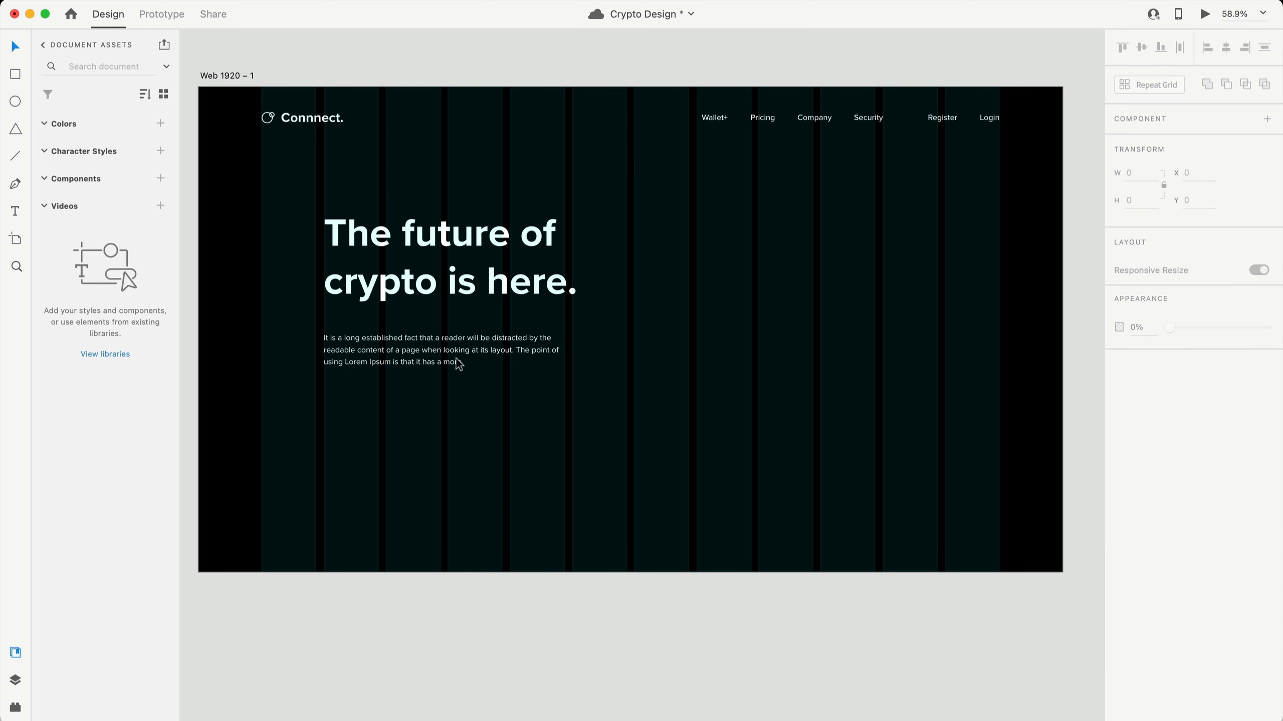
{"action": "key", "text": "6"}
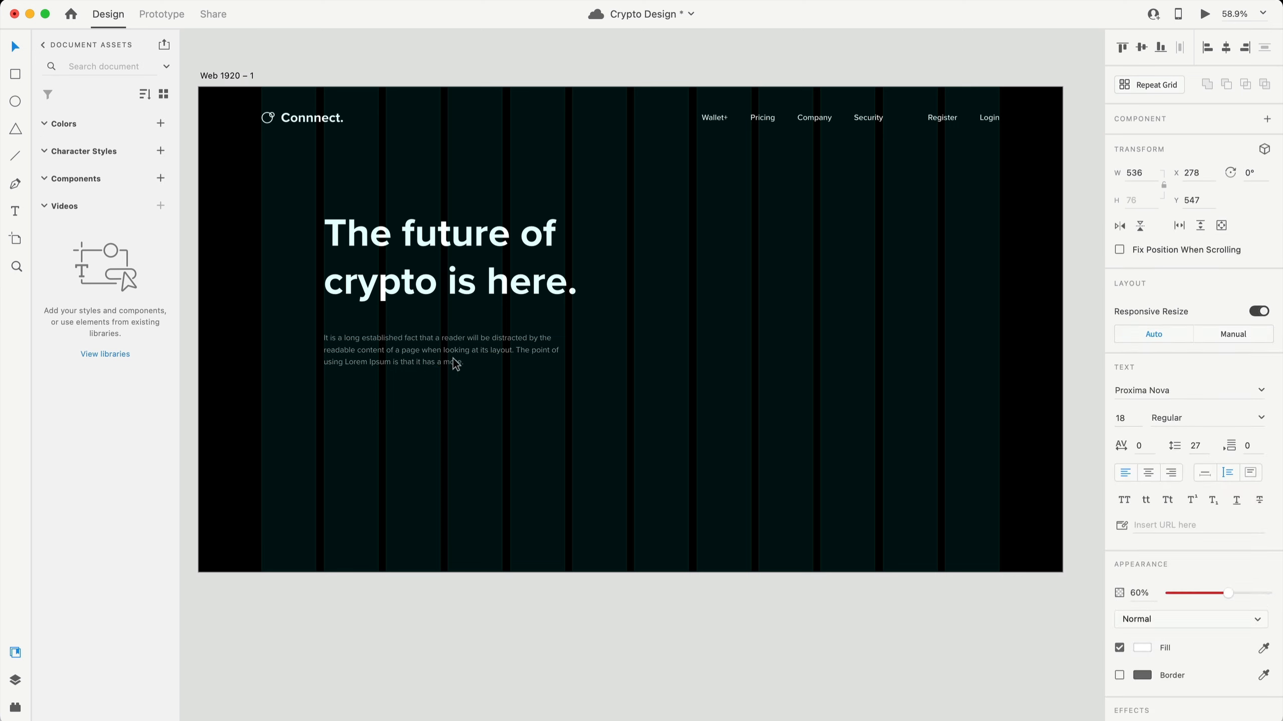
{"action": "left_click", "coordinate": [535, 413]}
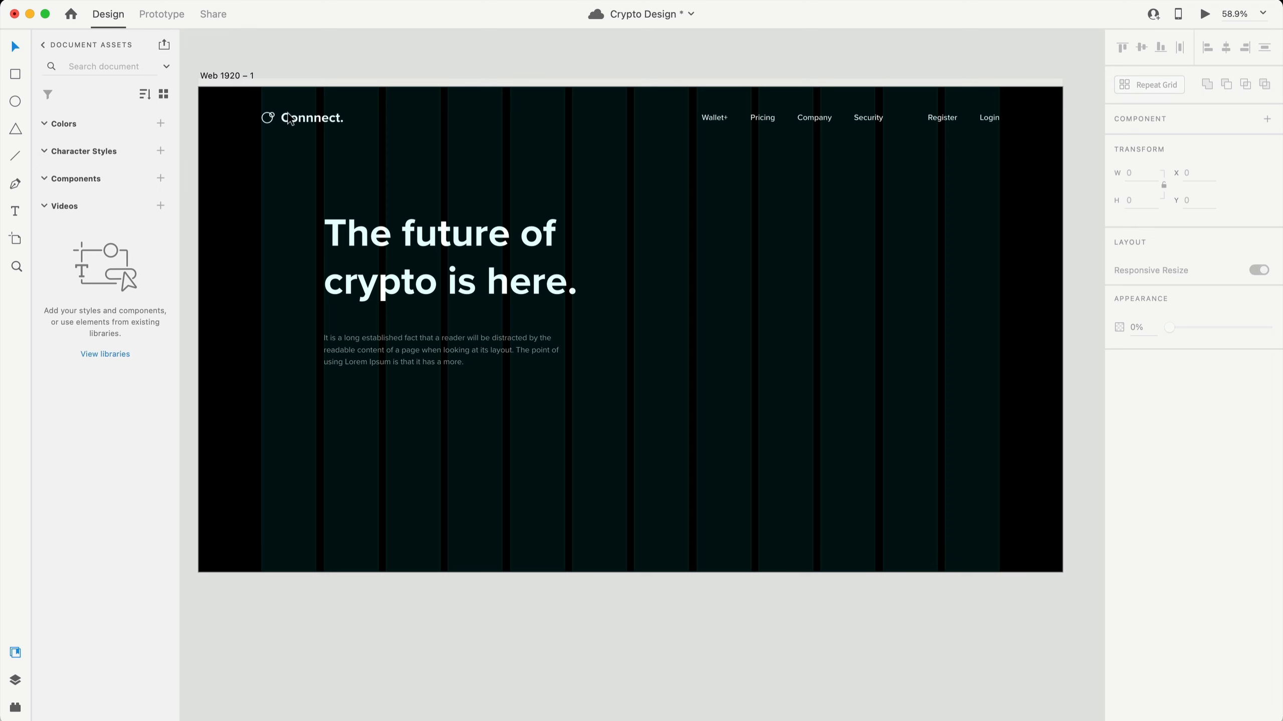
{"action": "left_click", "coordinate": [240, 76]}
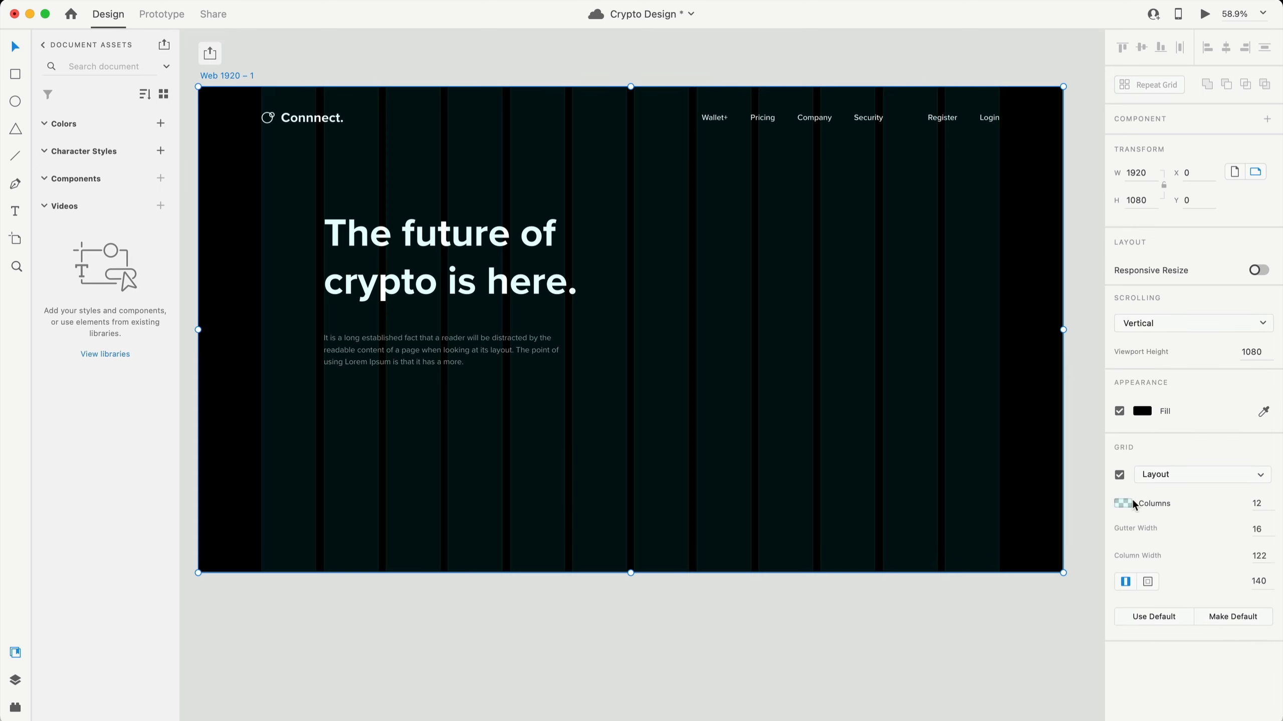
- Turn off the artboard's column layout grid so only the black background shows
{"action": "left_click", "coordinate": [1119, 475]}
{"action": "left_click", "coordinate": [463, 424]}
{"action": "scroll", "coordinate": [463, 421], "scroll_direction": "up", "scroll_amount": 5}
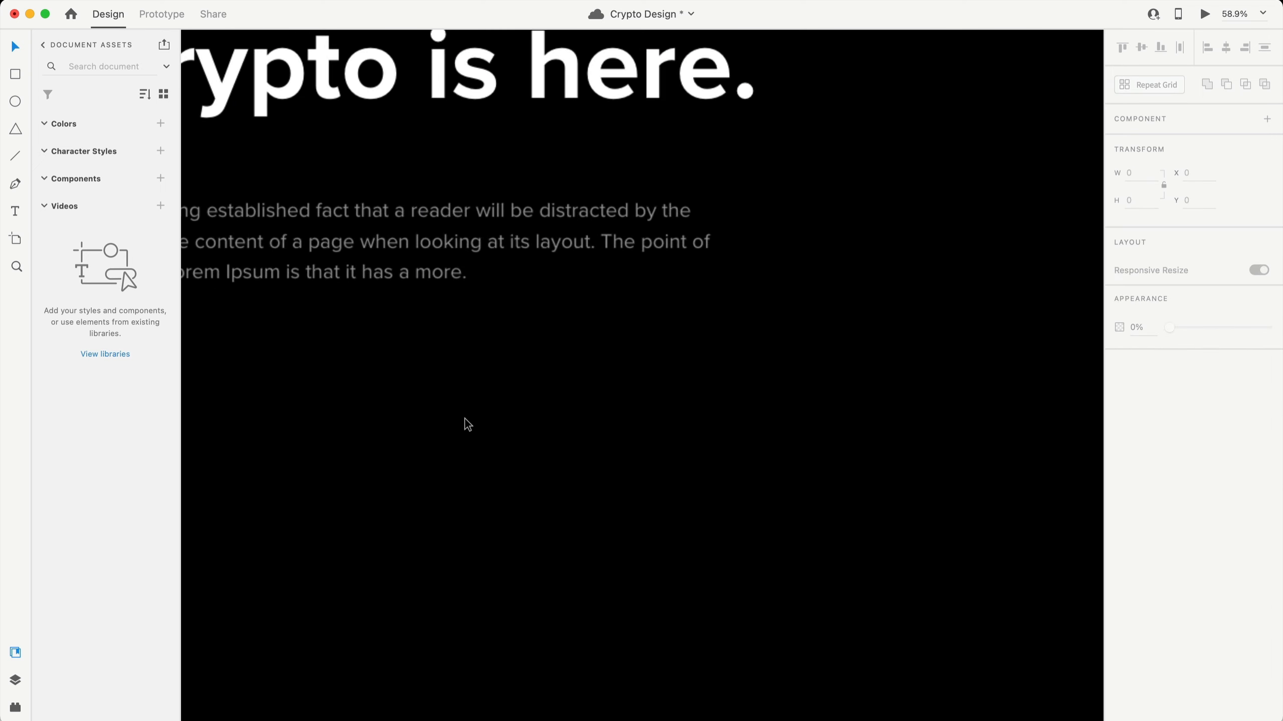
- Sample the paragraph's grey (#999999) into a temporary square, then delete the square
{"action": "left_click", "coordinate": [21, 77]}
{"action": "left_click_drag", "start_coordinate": [589, 339], "coordinate": [717, 467]}
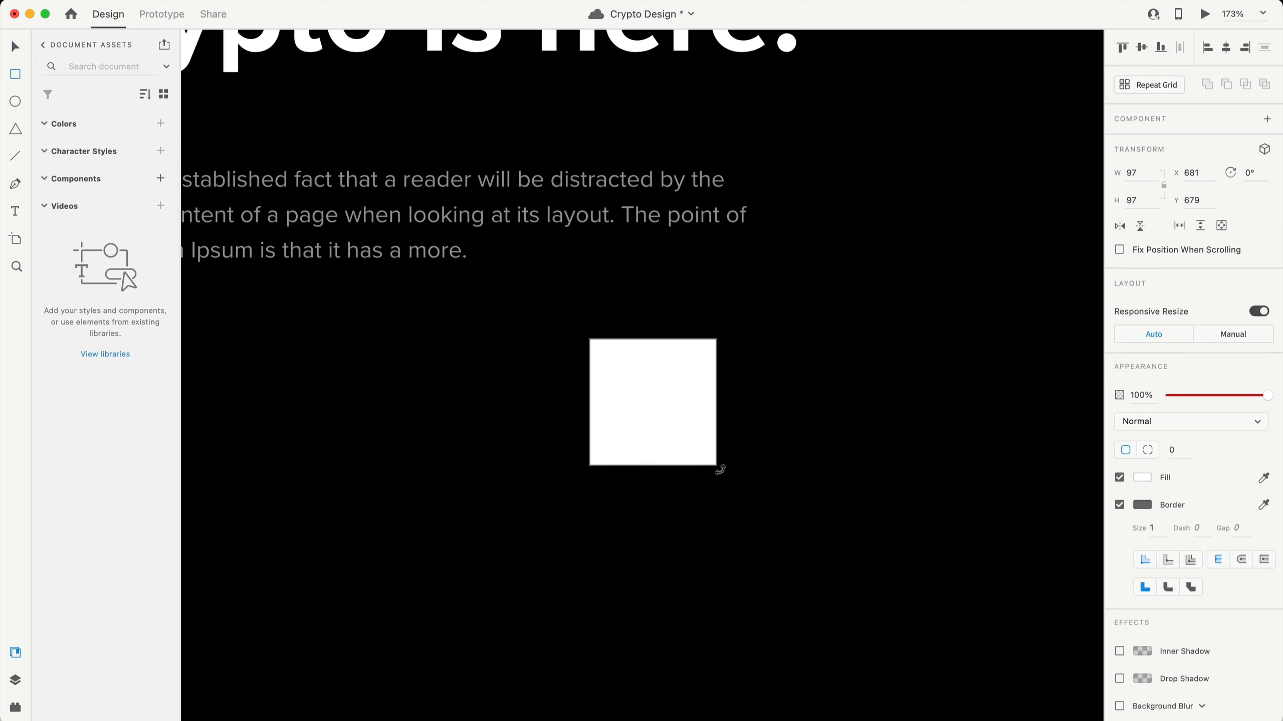
{"action": "left_click_drag", "start_coordinate": [653, 375], "coordinate": [632, 311]}
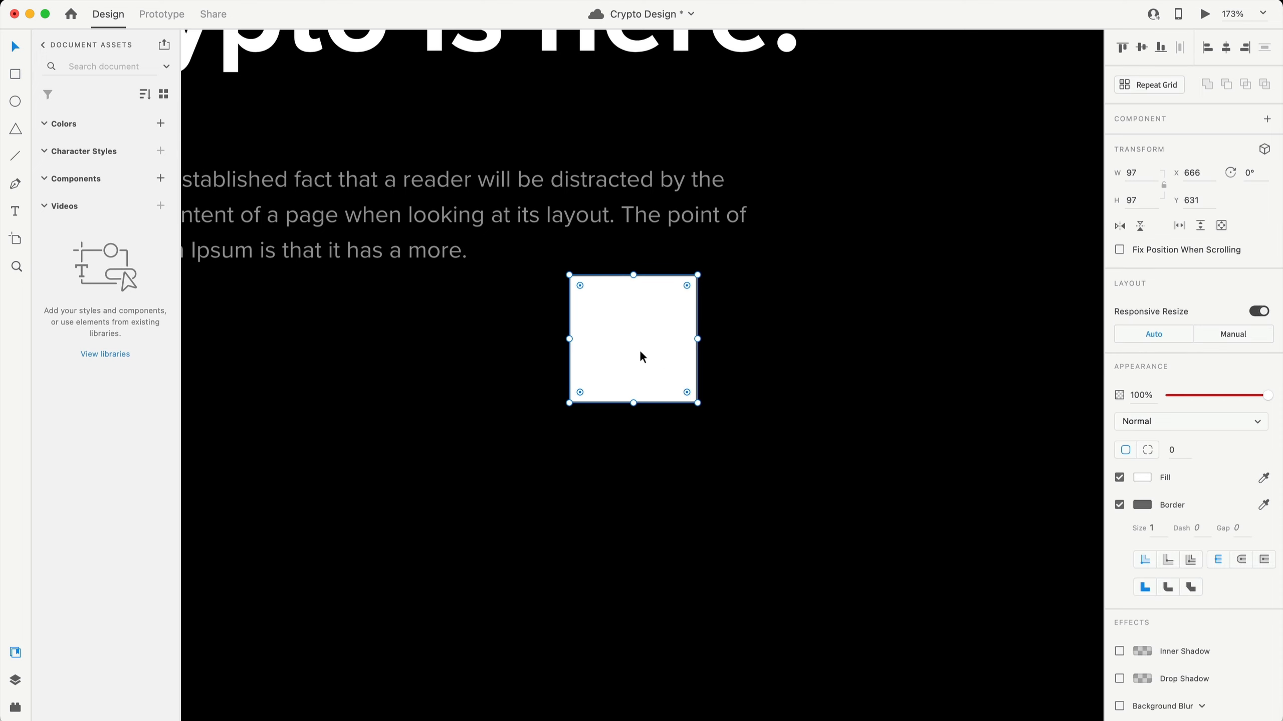
{"action": "left_click", "coordinate": [663, 366]}
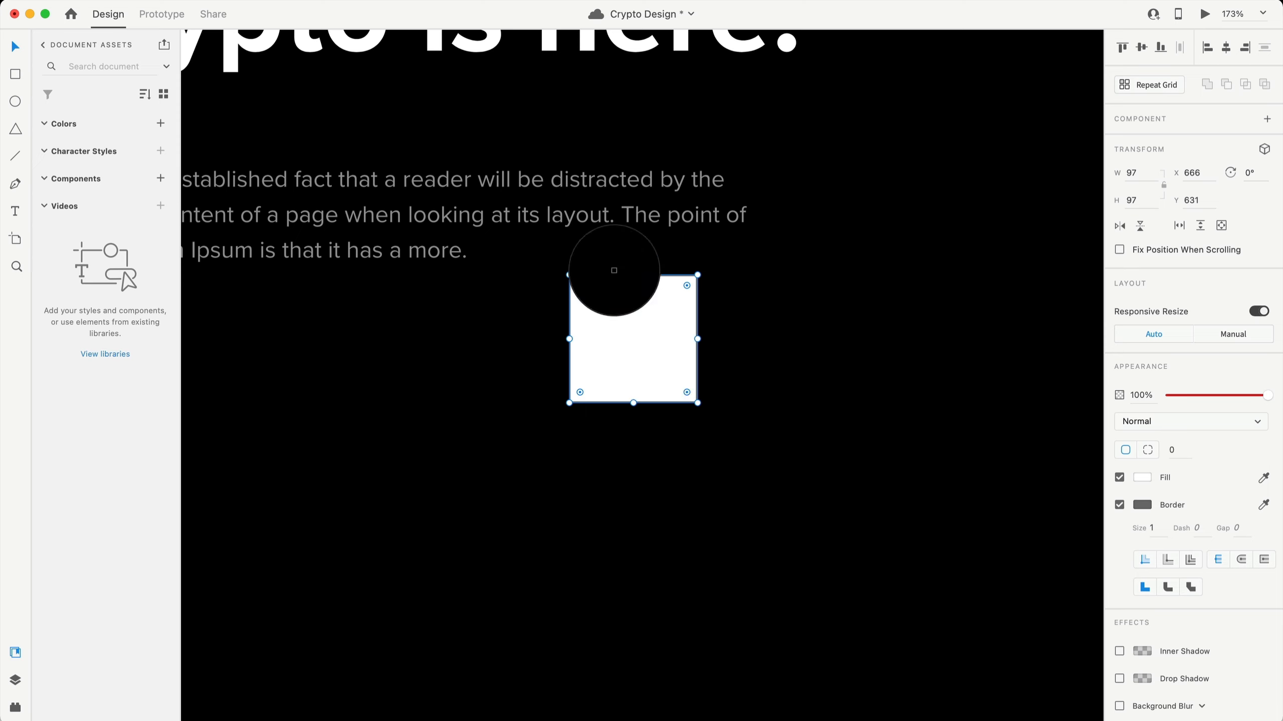
{"action": "left_click", "coordinate": [546, 216]}
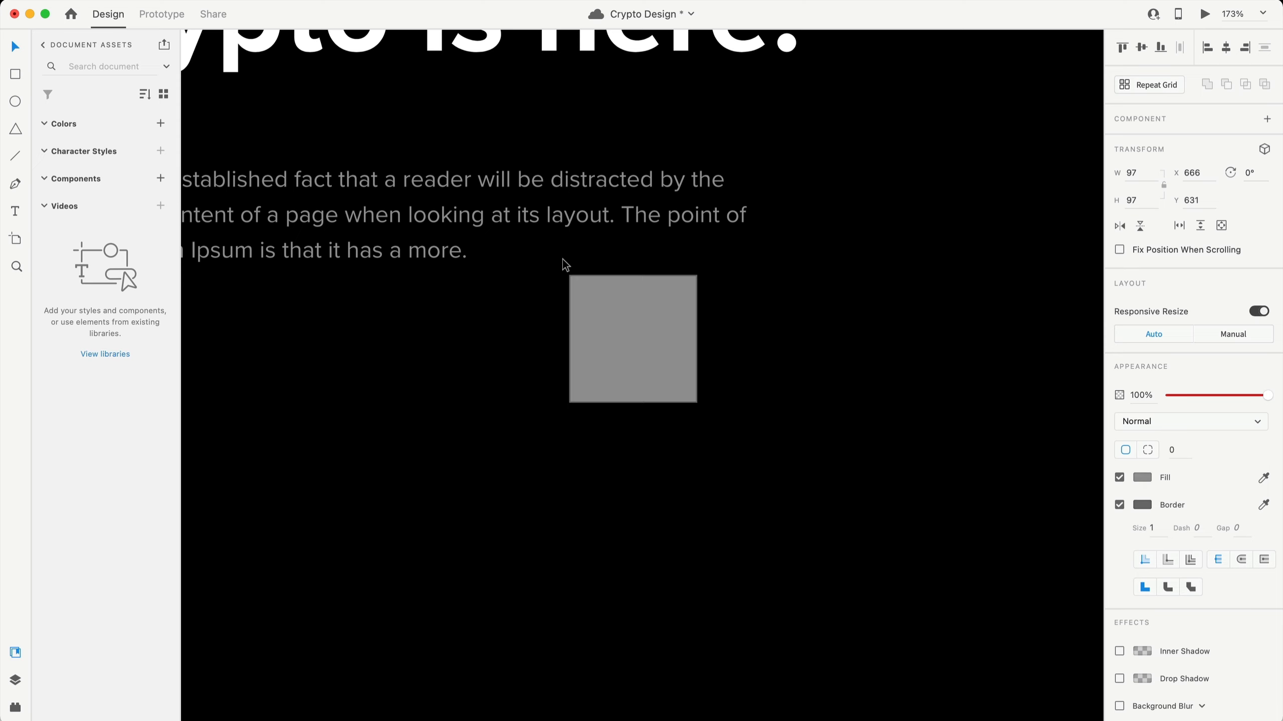
{"action": "left_click", "coordinate": [1144, 479]}
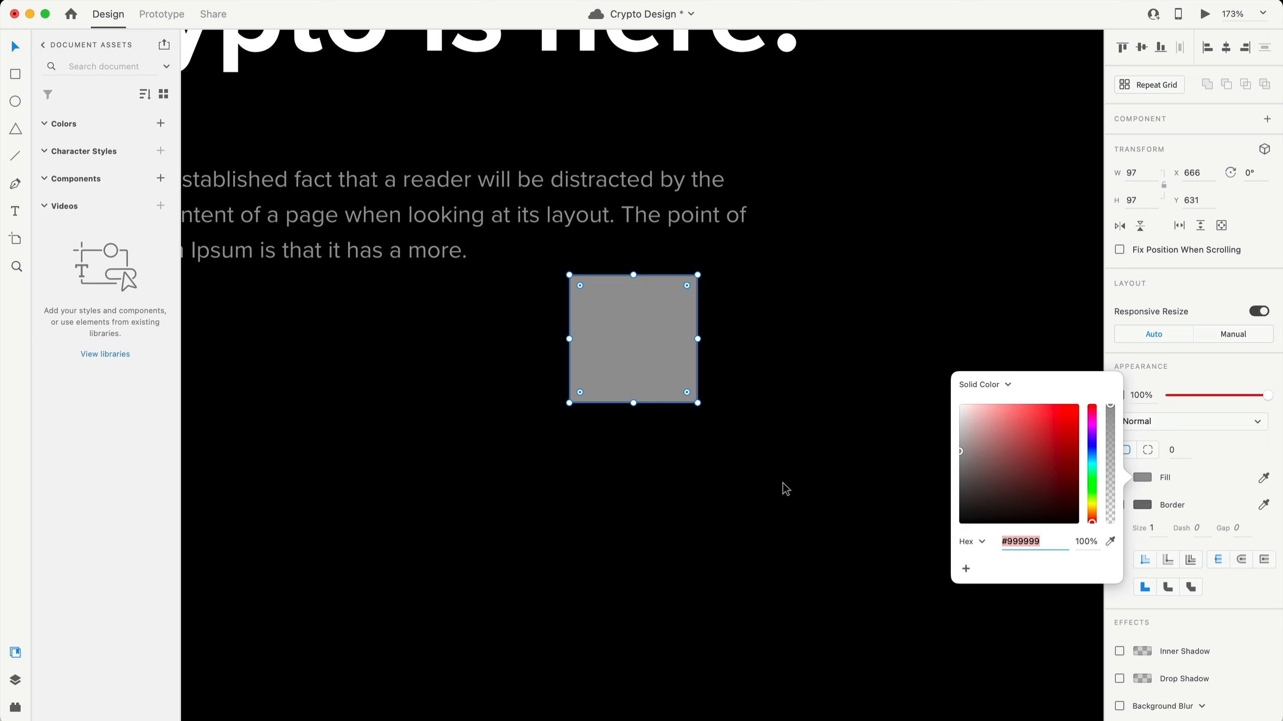
{"action": "left_click_drag", "start_coordinate": [764, 451], "coordinate": [503, 287]}
{"action": "key", "text": "Delete"}
{"action": "key", "text": "super+0"}
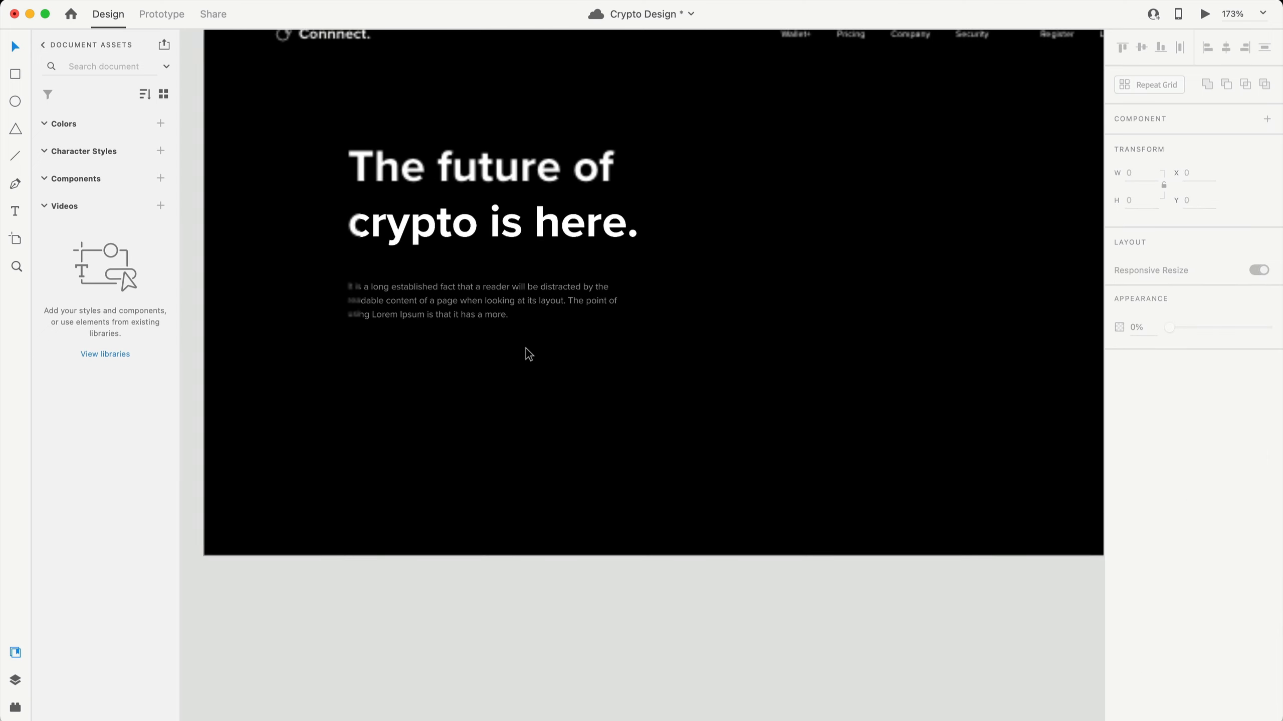
{"action": "left_click", "coordinate": [461, 301]}
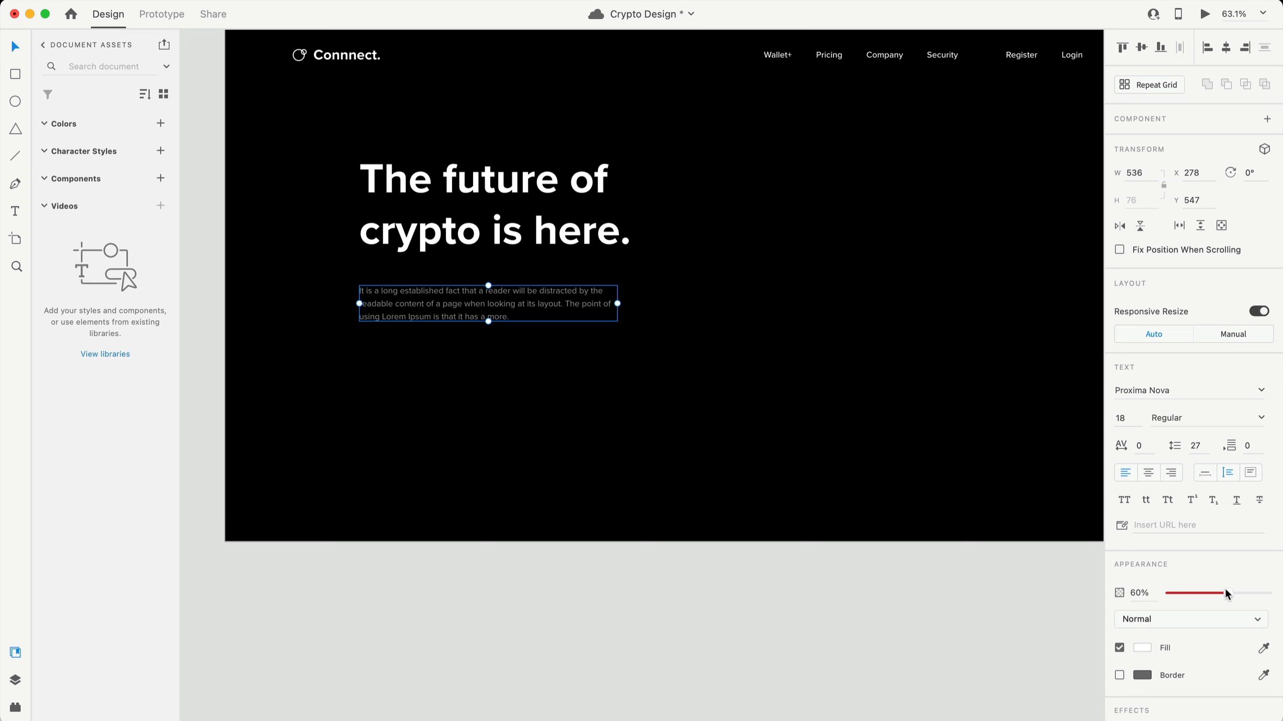
- Set the intro paragraph to 100% opacity with text colour #999999
{"action": "left_click_drag", "start_coordinate": [1228, 594], "coordinate": [1278, 595]}
{"action": "left_click", "coordinate": [1142, 652]}
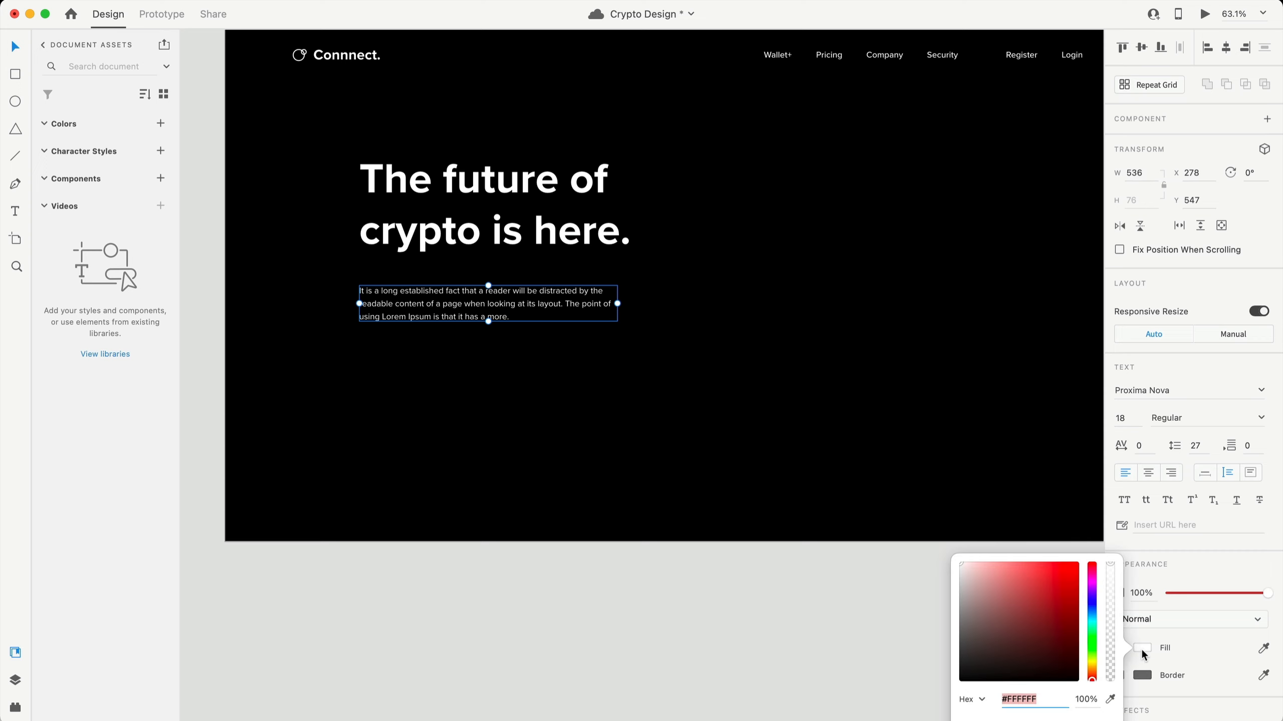
{"action": "type", "text": "999999"}
{"action": "key", "text": "Return"}
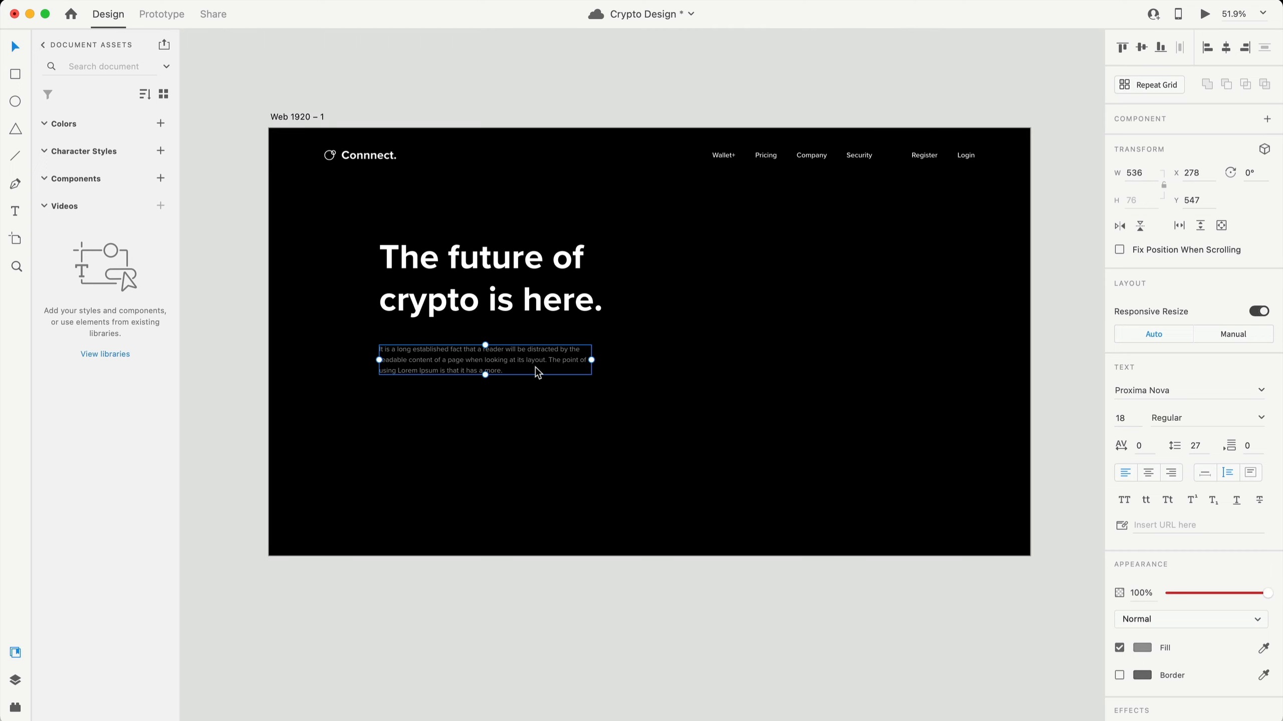
- Make the phrase about the reader being distracted bold and white
{"action": "scroll", "coordinate": [484, 373], "scroll_direction": "up", "scroll_amount": 6}
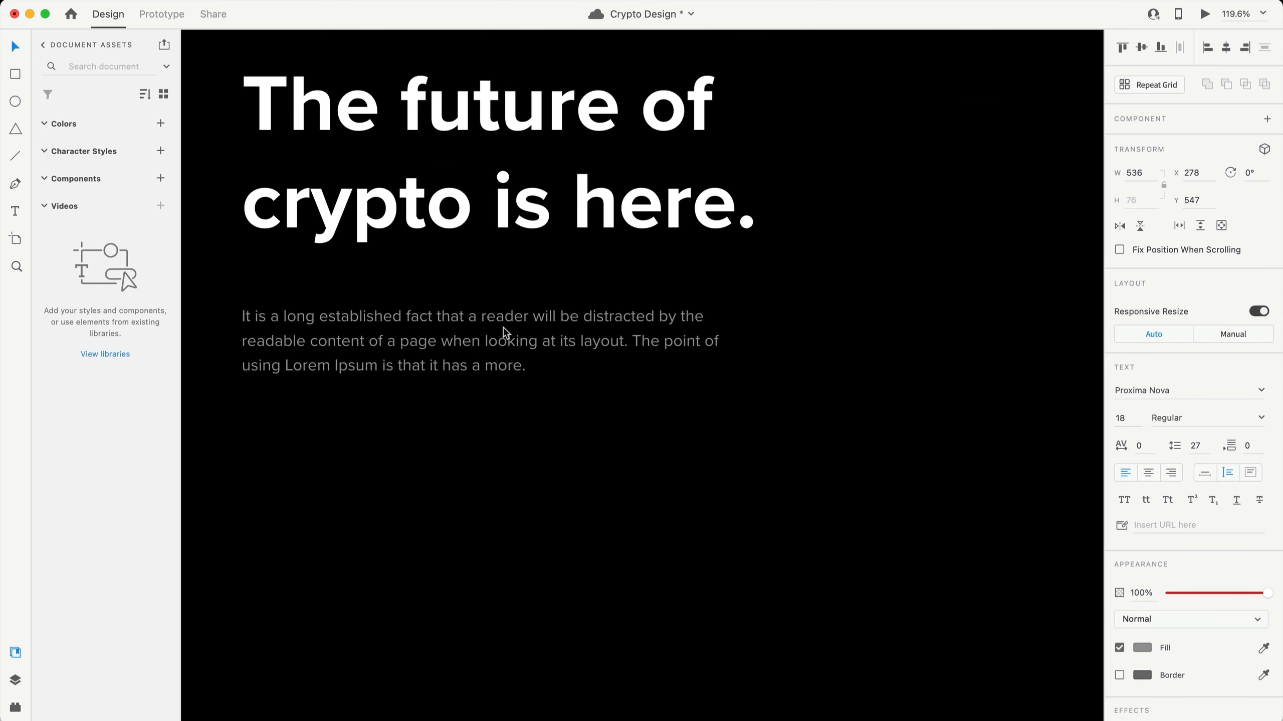
{"action": "double_click", "coordinate": [445, 318]}
{"action": "left_click_drag", "start_coordinate": [407, 316], "coordinate": [651, 316]}
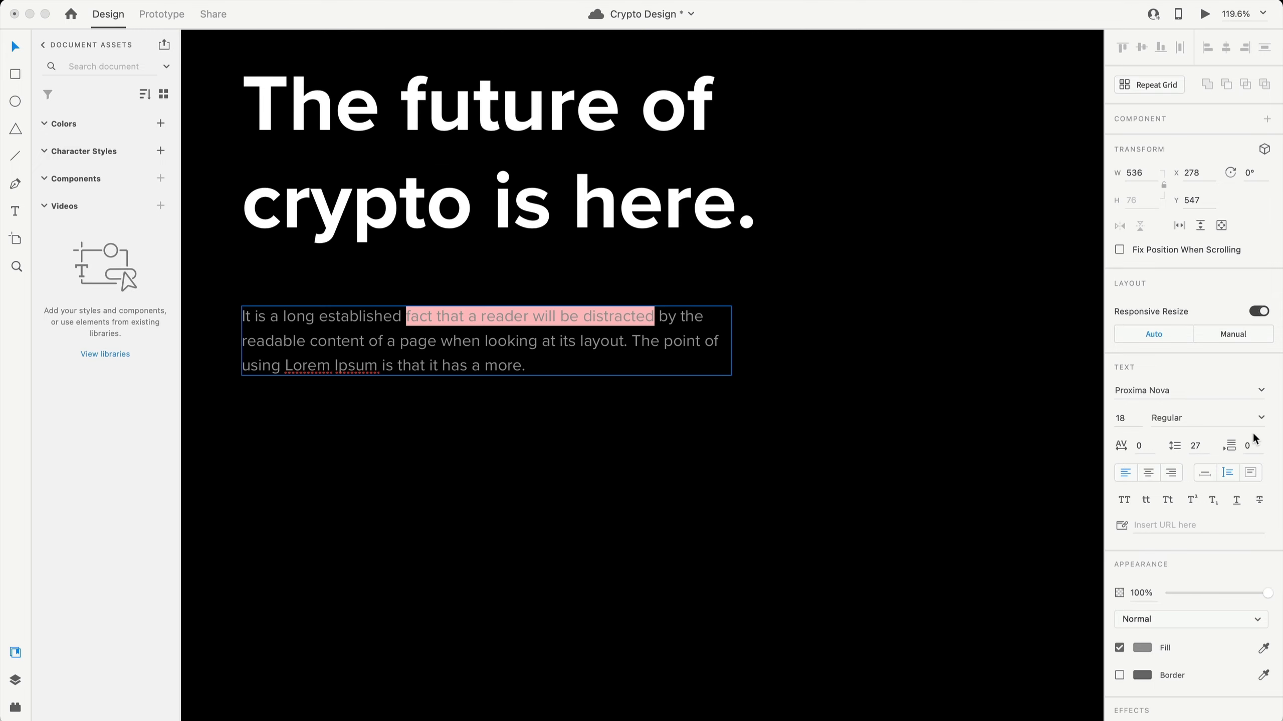
{"action": "left_click", "coordinate": [1261, 419]}
{"action": "left_click", "coordinate": [1169, 561]}
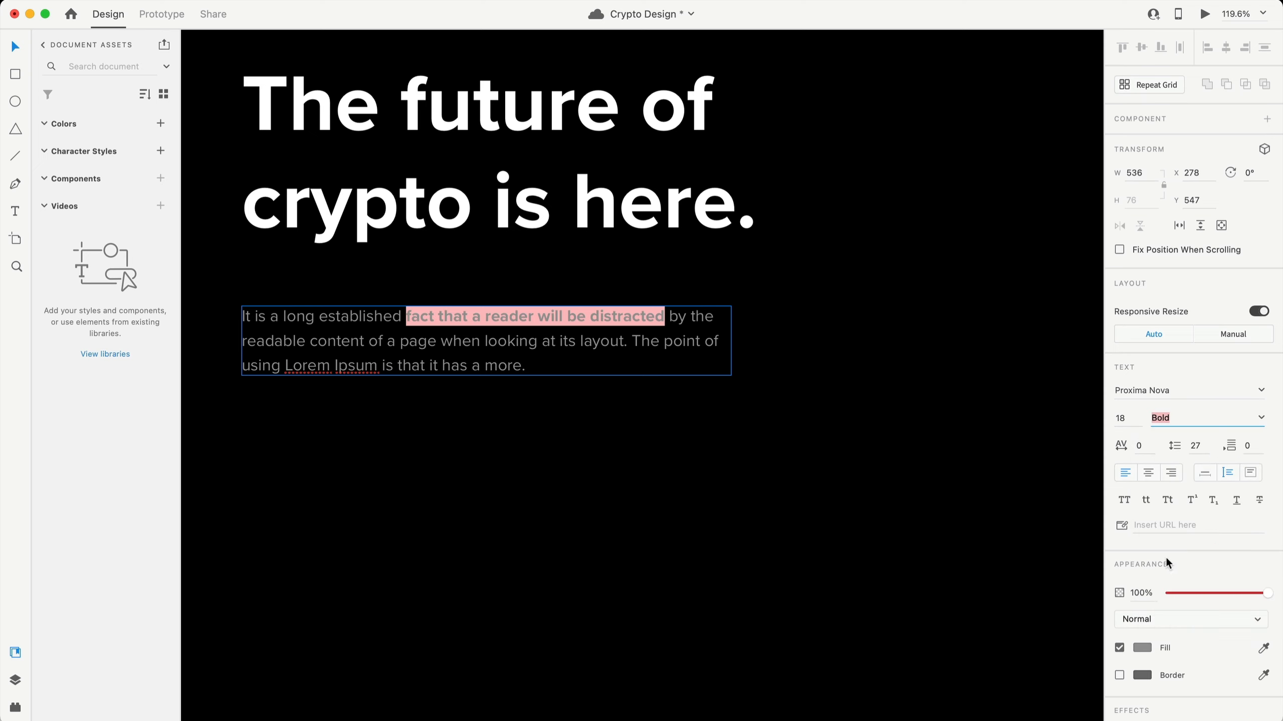
{"action": "left_click", "coordinate": [1141, 648]}
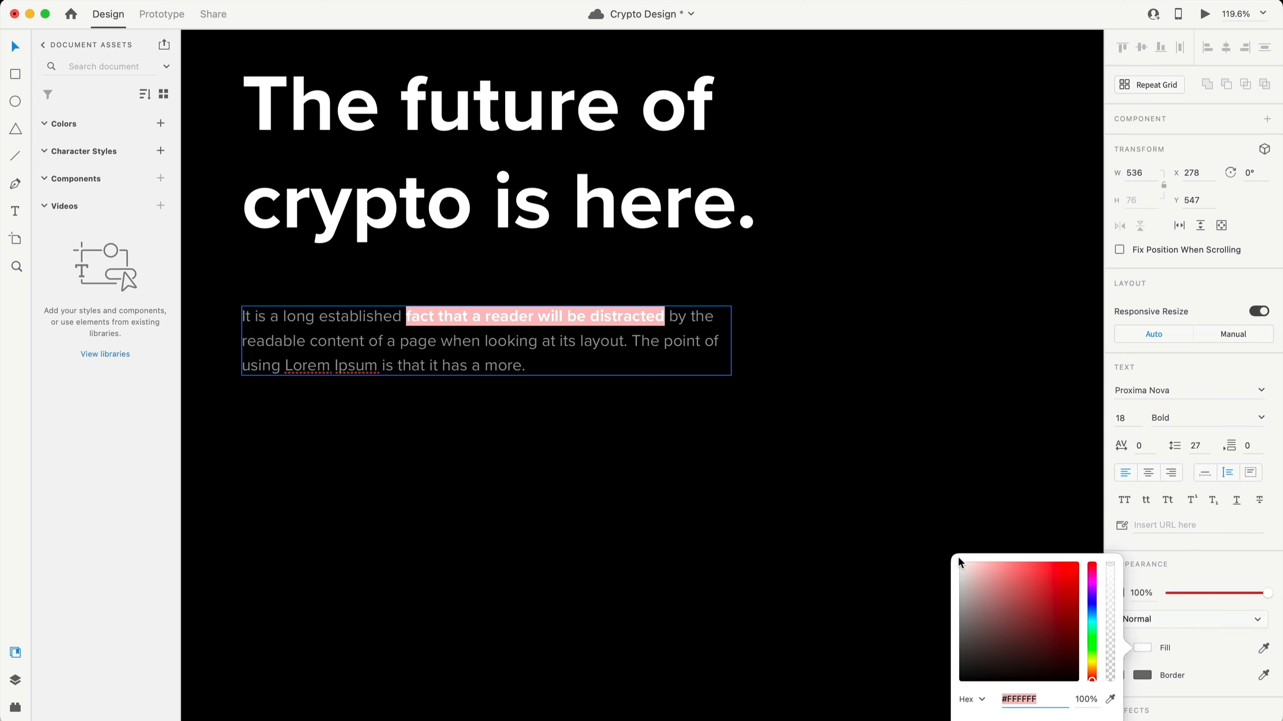
{"action": "left_click", "coordinate": [530, 362]}
- Nudge the paragraph text box up slightly
{"action": "left_click", "coordinate": [432, 375]}
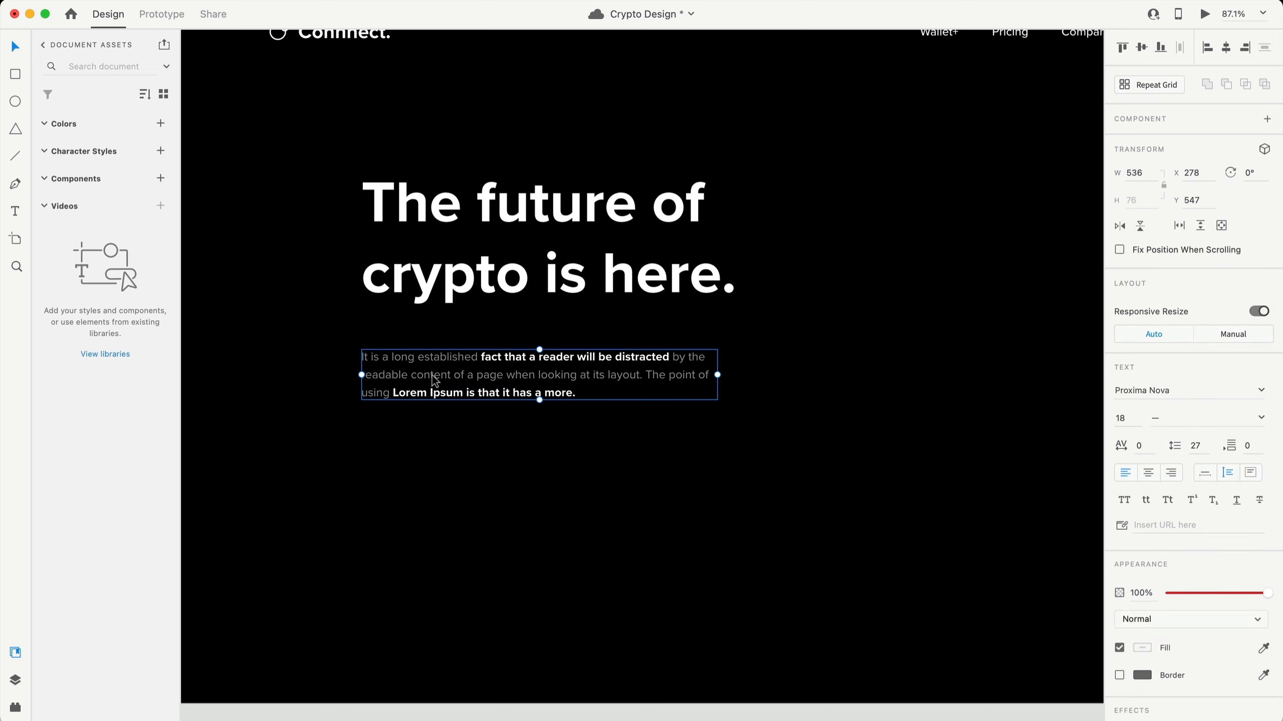
{"action": "left_click_drag", "start_coordinate": [435, 380], "coordinate": [472, 377]}
{"action": "key", "text": "super+0"}
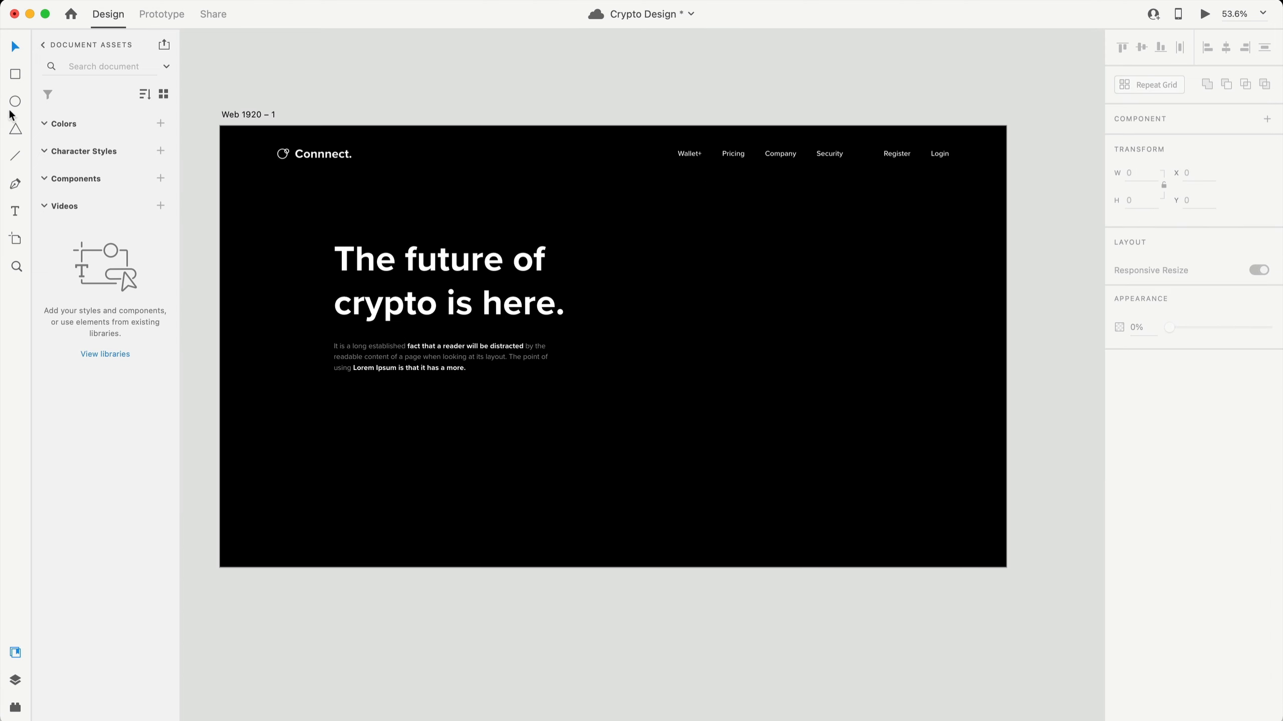
- Draw a button rectangle below the paragraph and pick out the Security nav text for its label
{"action": "key", "text": "r"}
{"action": "left_click_drag", "start_coordinate": [333, 401], "coordinate": [460, 449]}
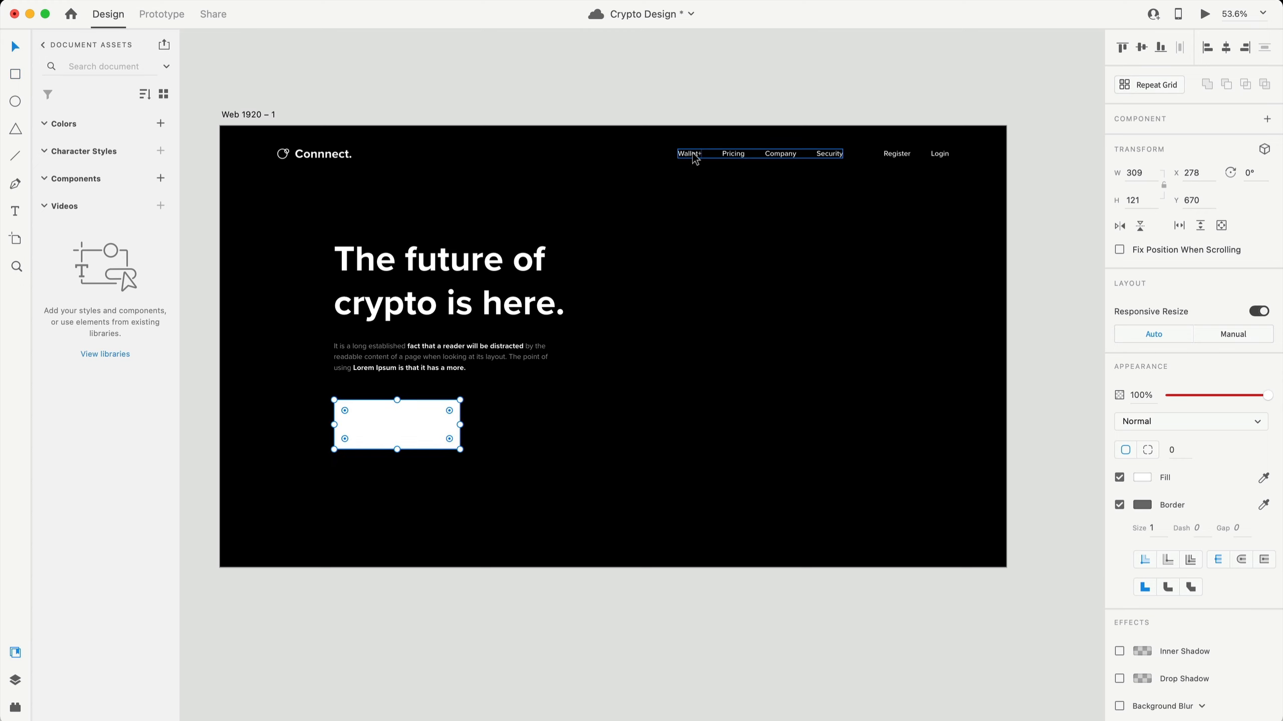
{"action": "double_click", "coordinate": [829, 155]}
{"action": "left_click", "coordinate": [807, 291]}
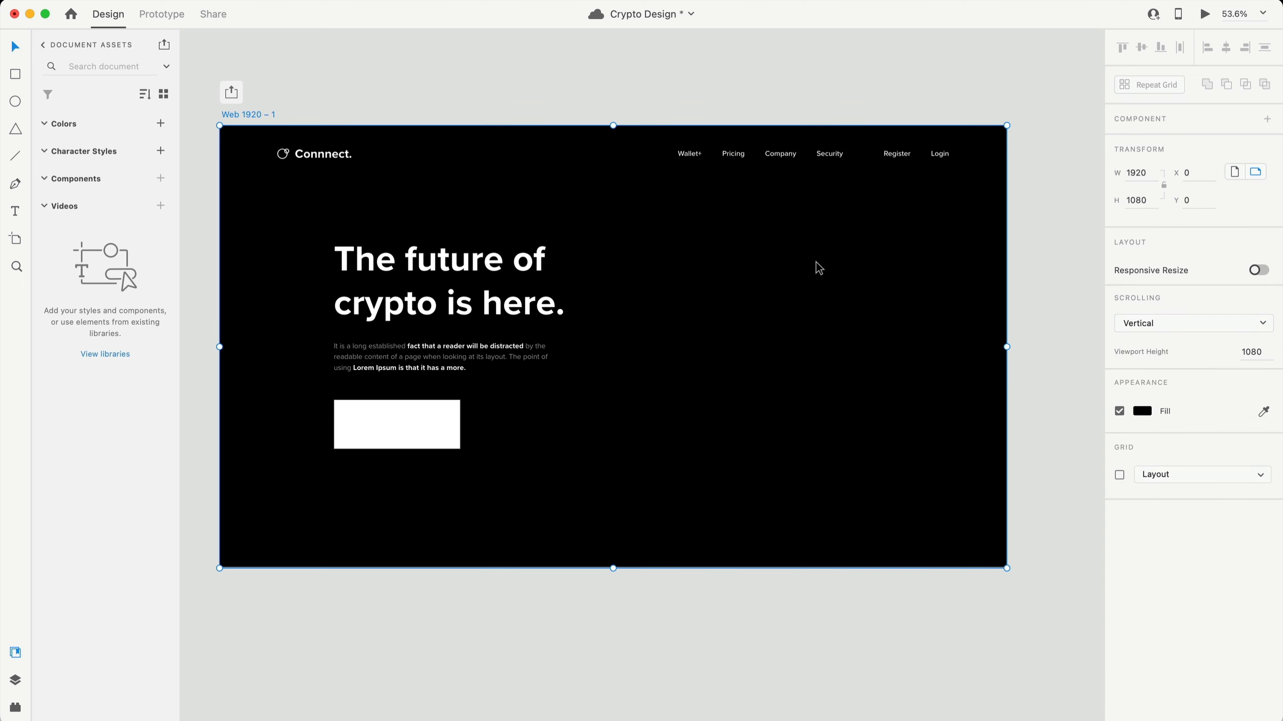
{"action": "double_click", "coordinate": [822, 155]}
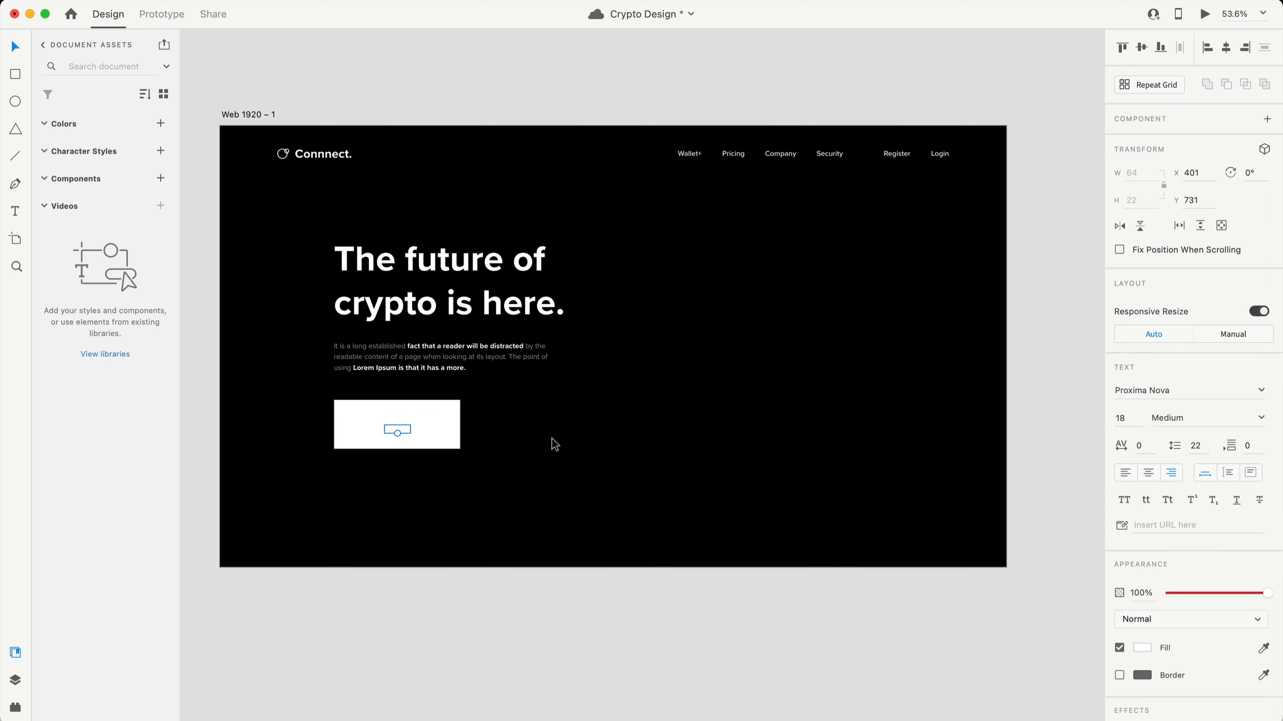
{"action": "scroll", "coordinate": [460, 438], "scroll_direction": "up", "scroll_amount": 3}
- Give the button a grey fill with no border, and select it together with the Security label
{"action": "left_click", "coordinate": [421, 409]}
{"action": "left_click", "coordinate": [1136, 480]}
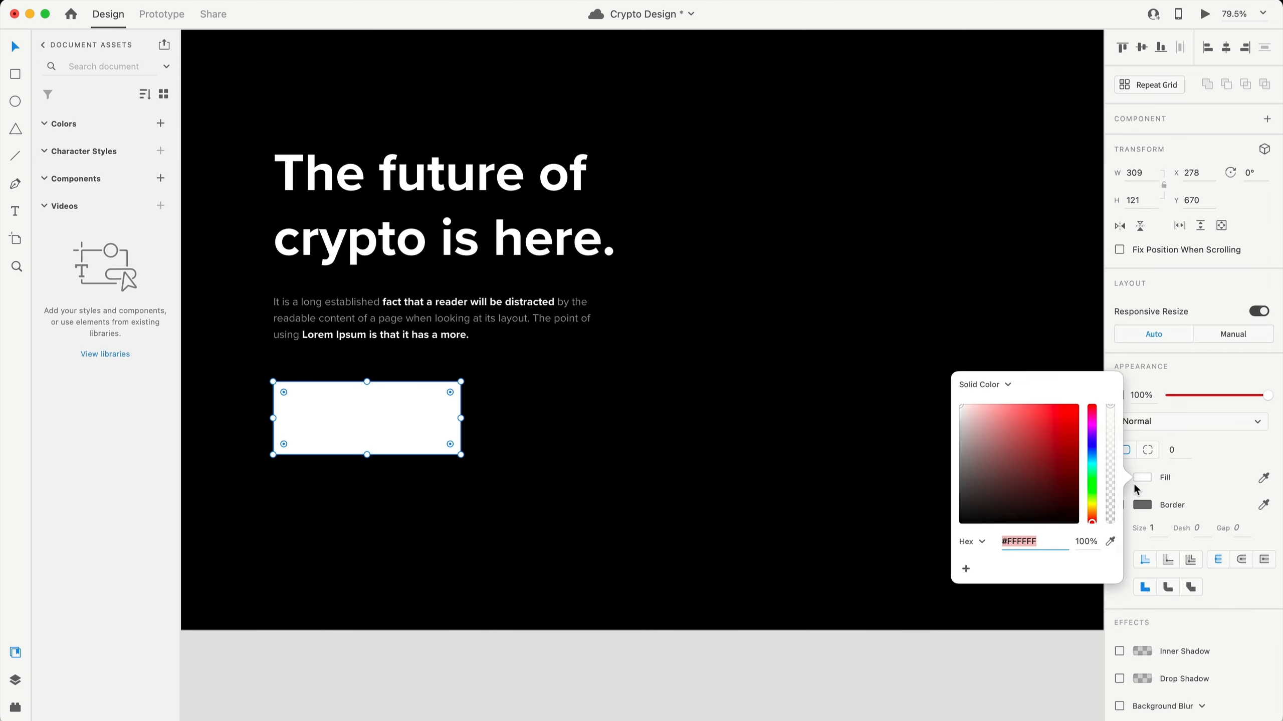
{"action": "left_click", "coordinate": [960, 447]}
{"action": "left_click", "coordinate": [1154, 498]}
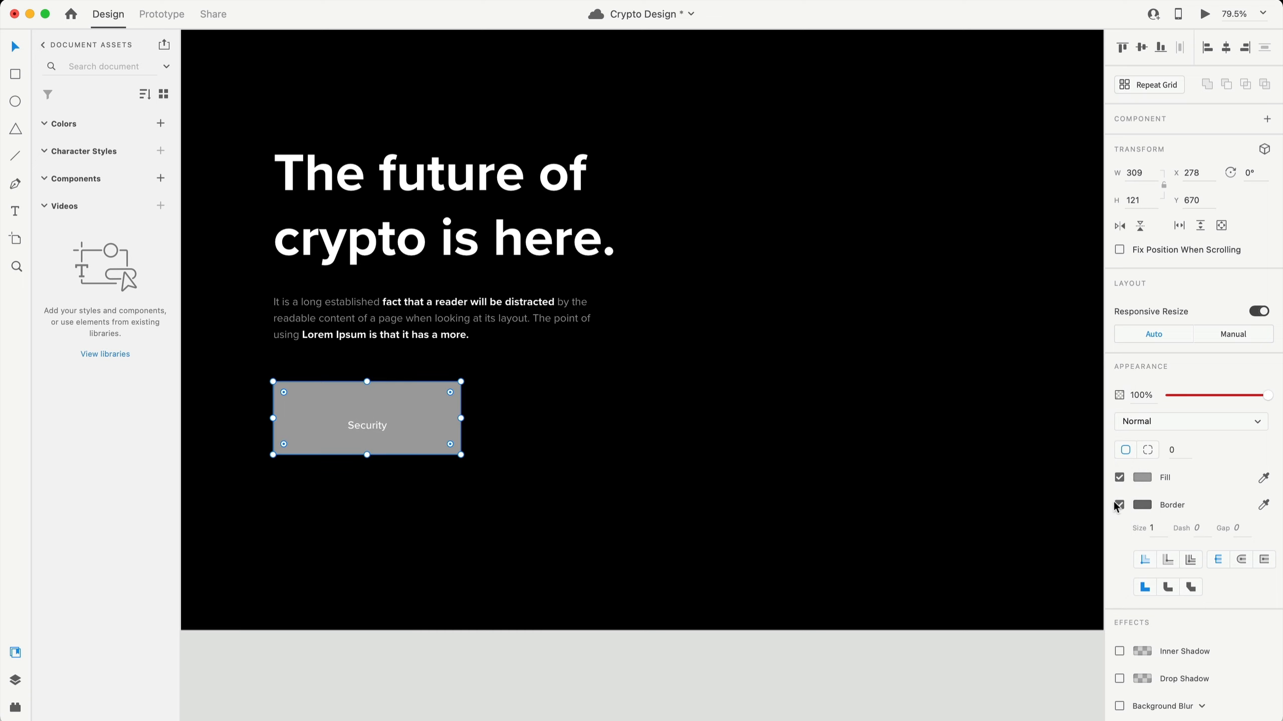
{"action": "left_click", "coordinate": [1118, 505]}
{"action": "scroll", "coordinate": [216, 518], "scroll_direction": "down", "scroll_amount": 2}
{"action": "left_click_drag", "start_coordinate": [450, 469], "coordinate": [339, 346]}
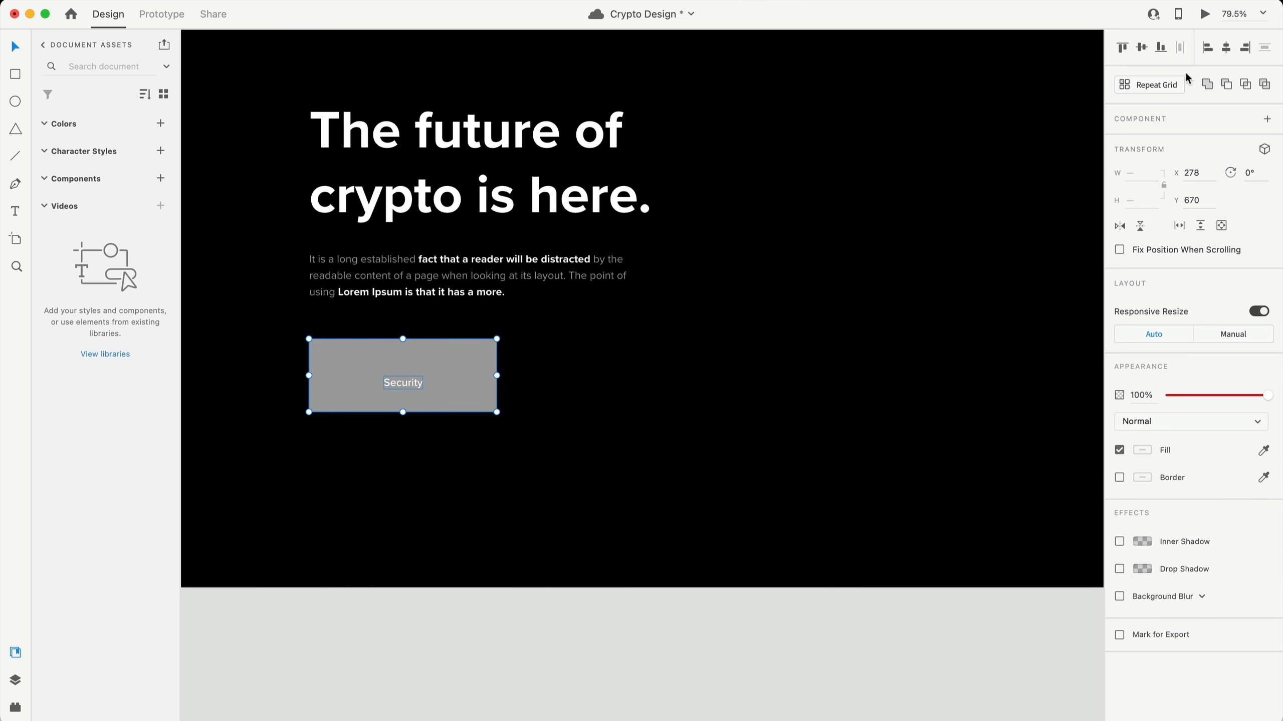
- Centre the Security label in the button and make it bold
{"action": "left_click", "coordinate": [1142, 48]}
{"action": "left_click", "coordinate": [1226, 48]}
{"action": "left_click", "coordinate": [537, 278]}
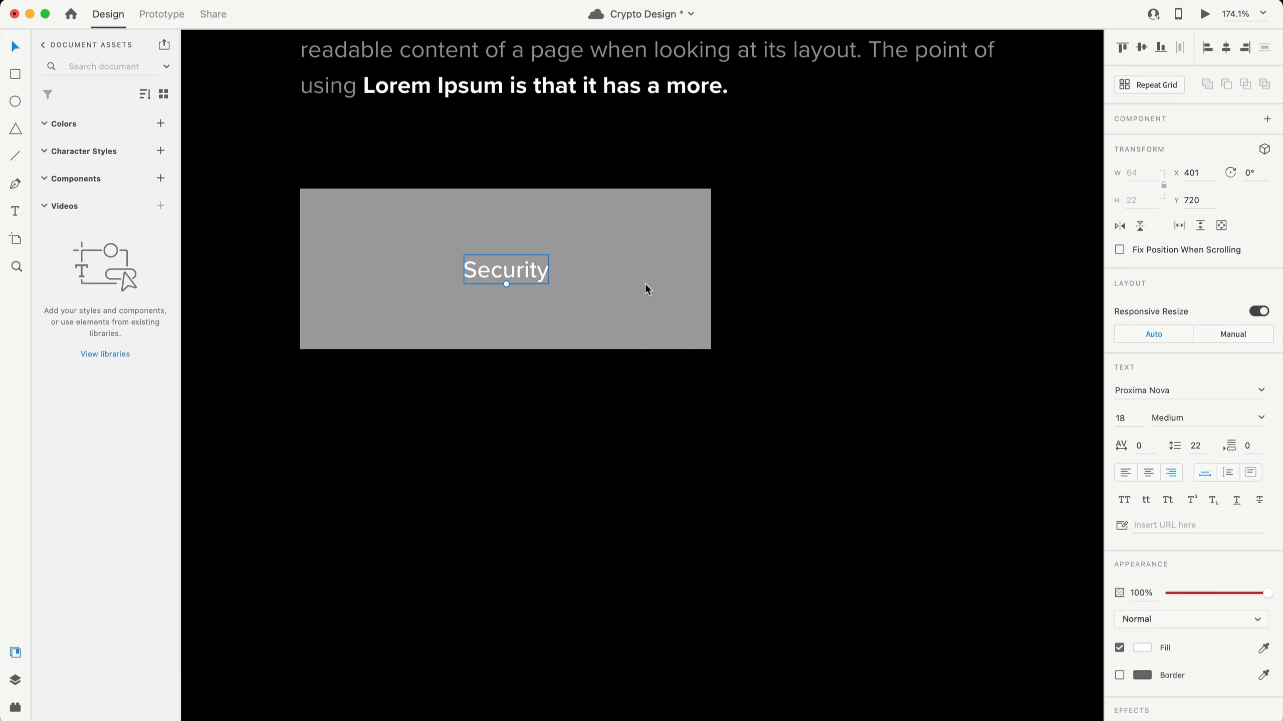
{"action": "left_click", "coordinate": [1262, 419]}
{"action": "left_click", "coordinate": [1173, 533]}
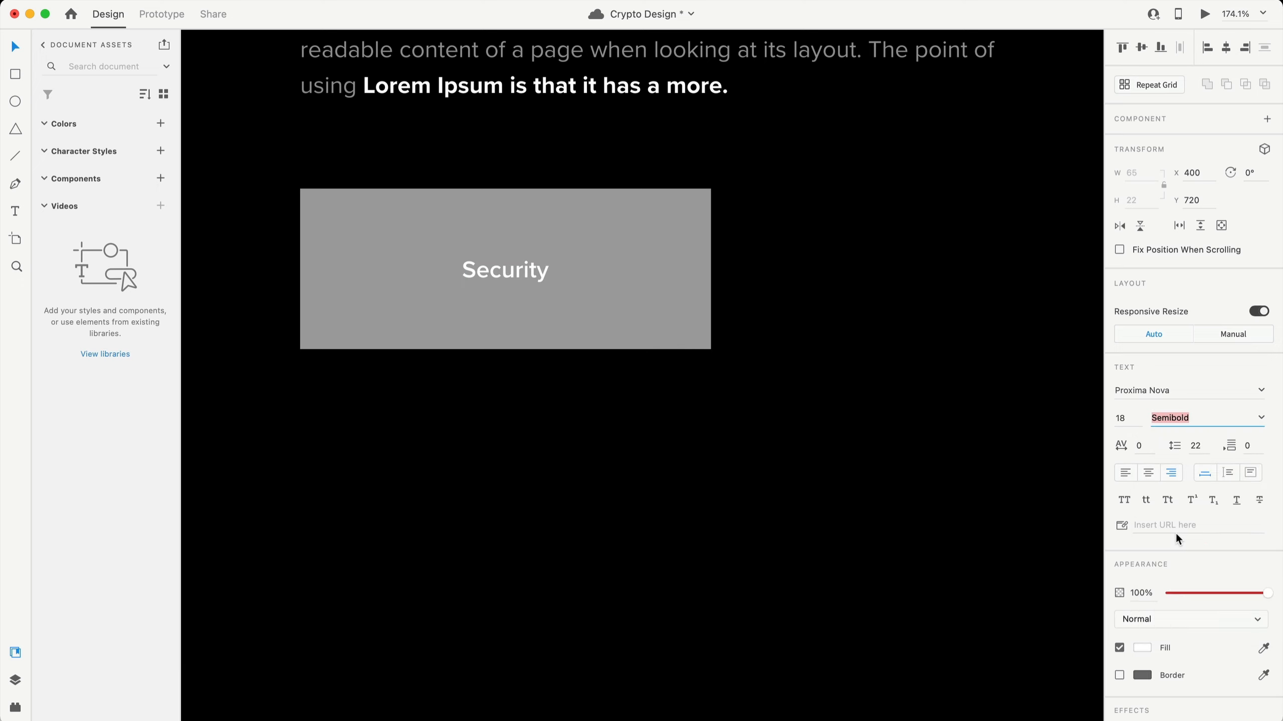
{"action": "left_click", "coordinate": [1263, 419]}
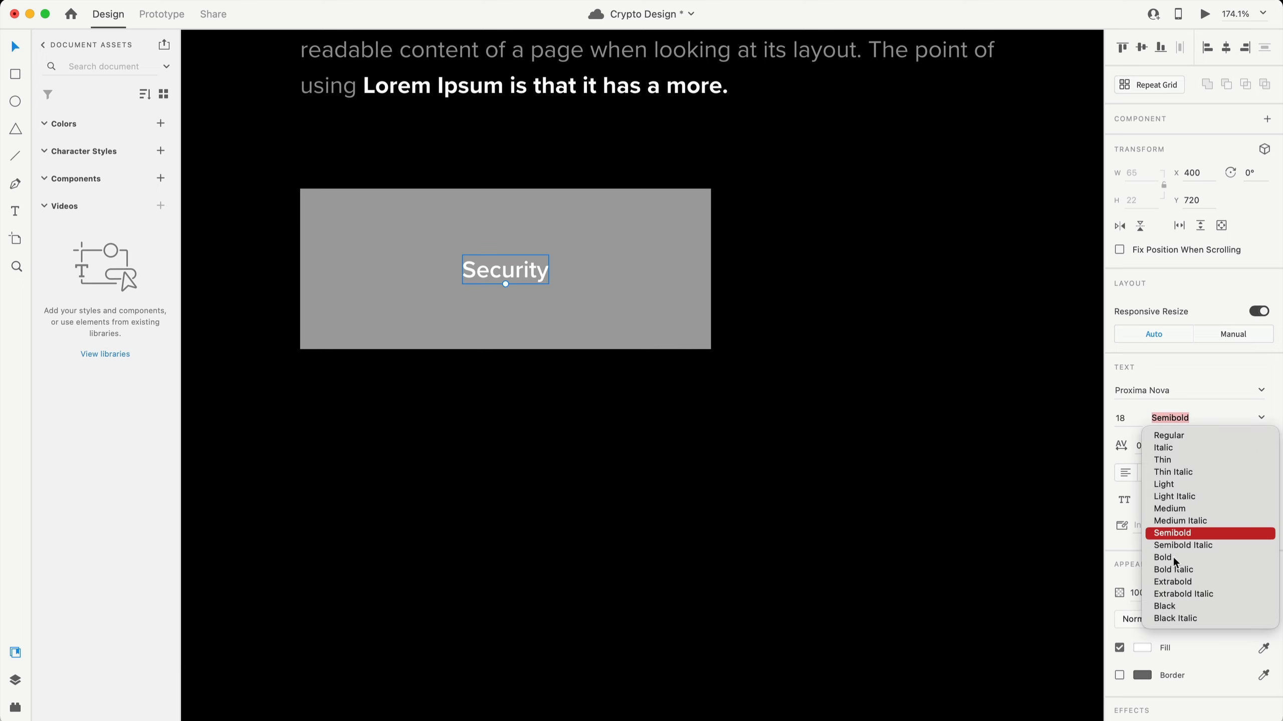
{"action": "left_click", "coordinate": [1171, 557]}
- Turn on padding for the button group with 25 px top and bottom
{"action": "scroll", "coordinate": [515, 332], "scroll_direction": "down", "scroll_amount": 5}
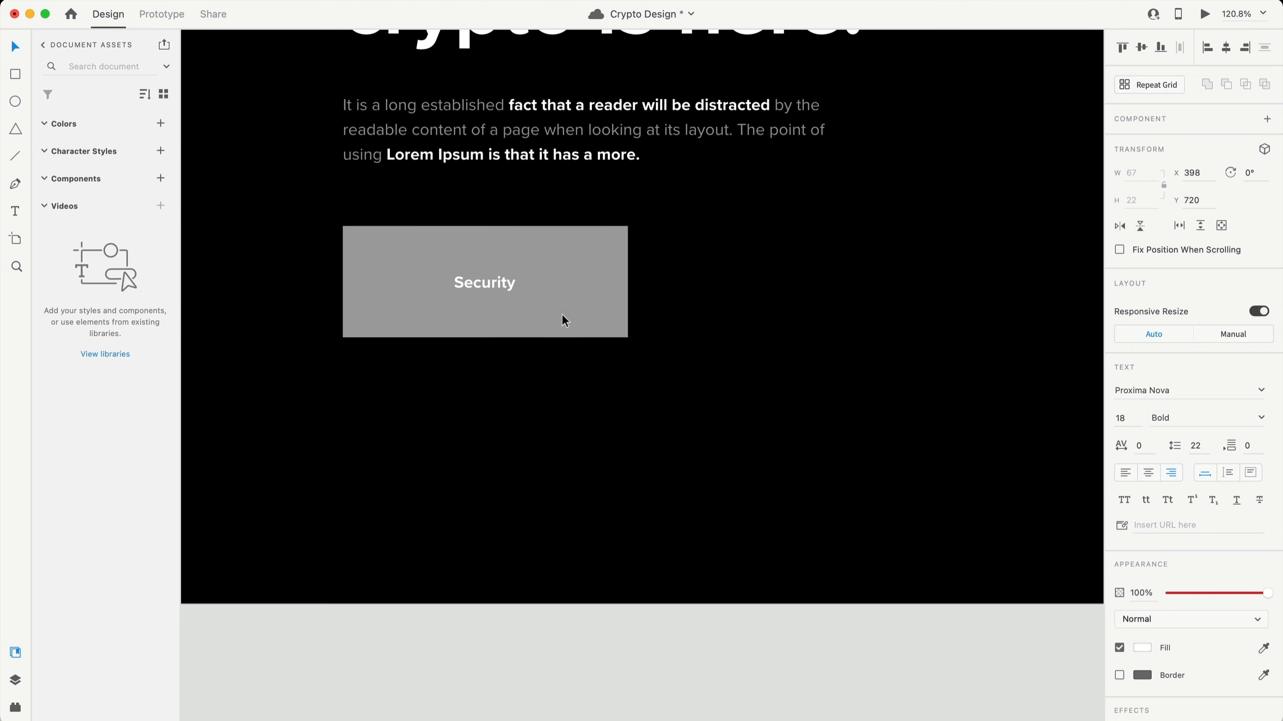
{"action": "key", "text": "Escape"}
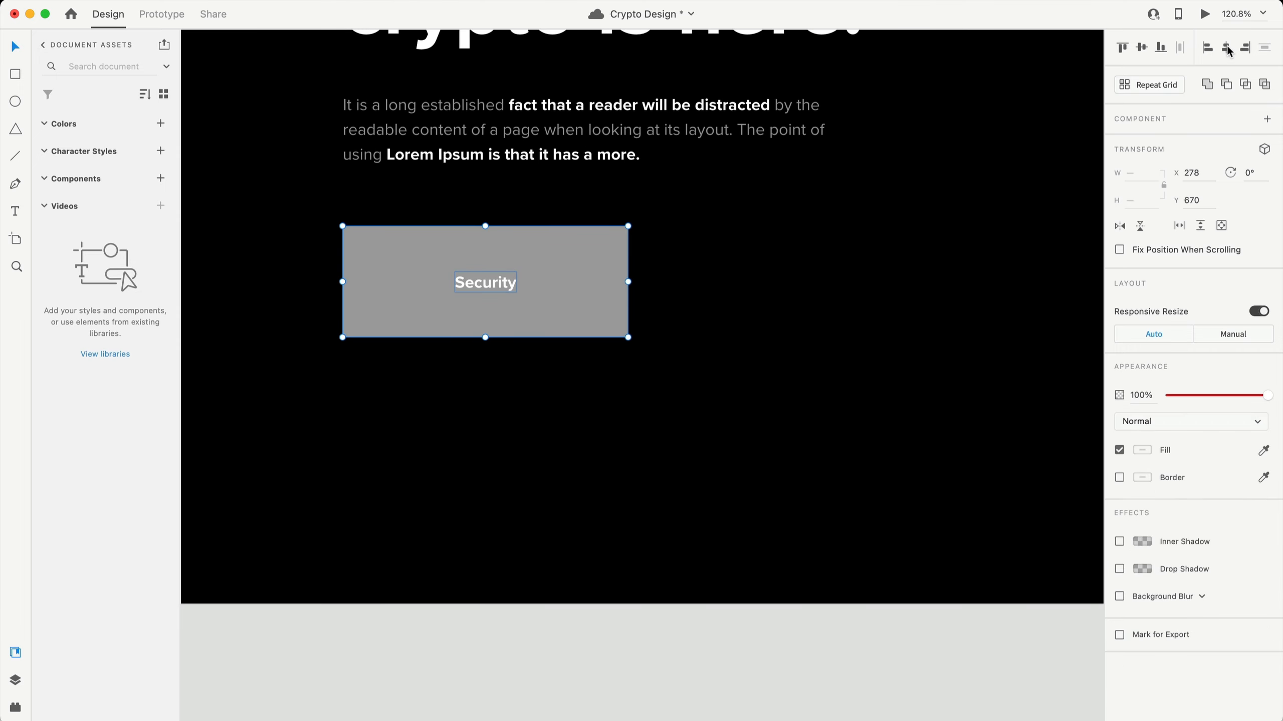
{"action": "left_click", "coordinate": [617, 324]}
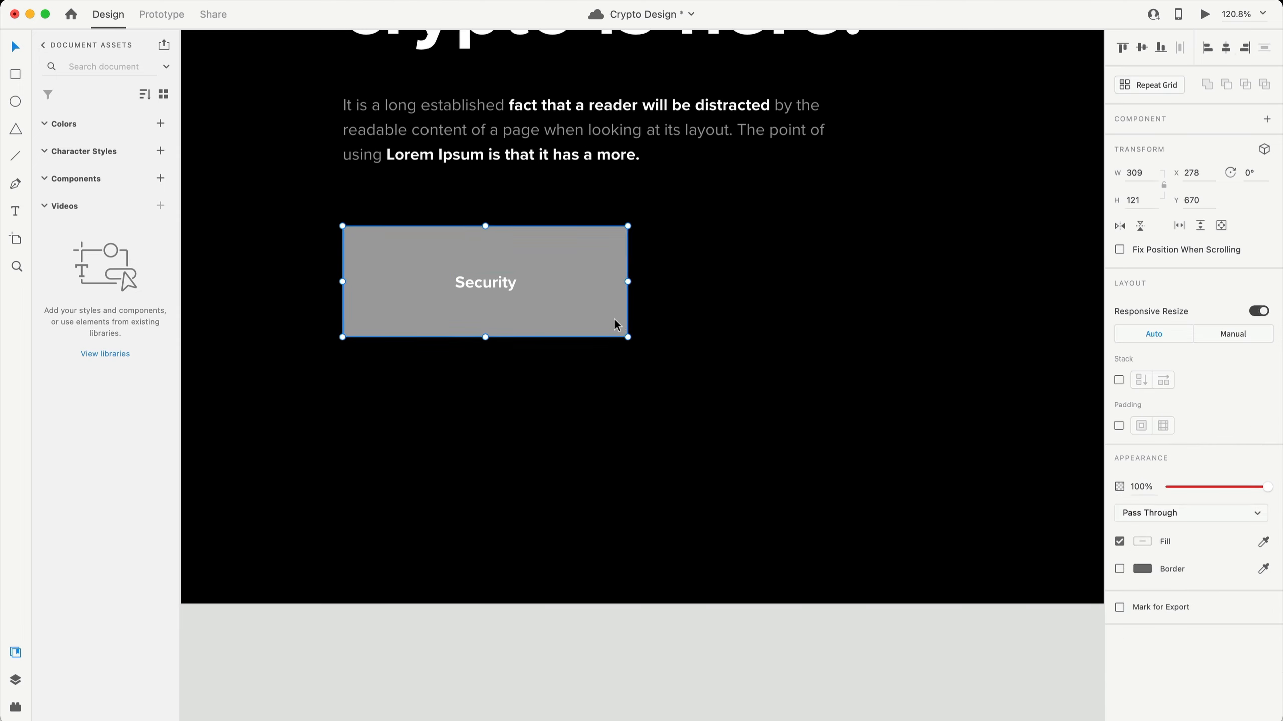
{"action": "left_click", "coordinate": [1118, 425]}
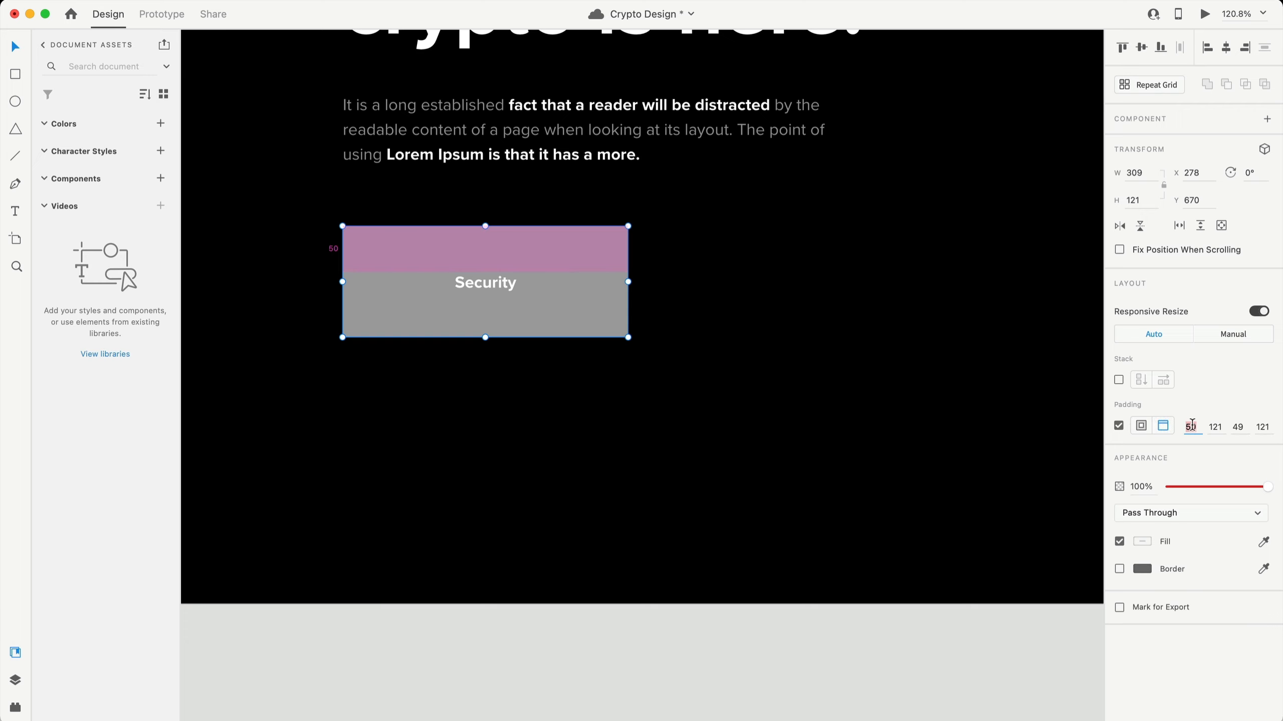
{"action": "type", "text": "25"}
{"action": "left_click", "coordinate": [1237, 427]}
{"action": "type", "text": "25"}
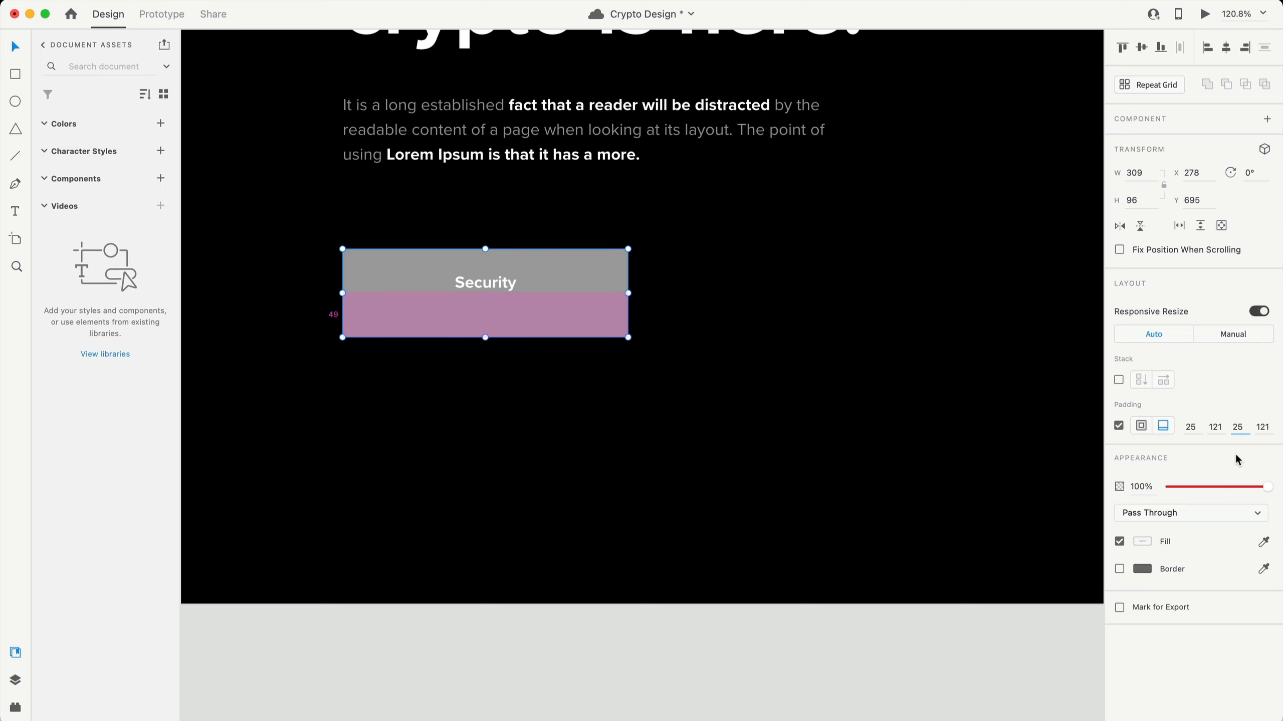
{"action": "key", "text": "Return"}
- Set the button's left and right padding to 60 px and try 18 px top padding
{"action": "left_click", "coordinate": [1215, 426]}
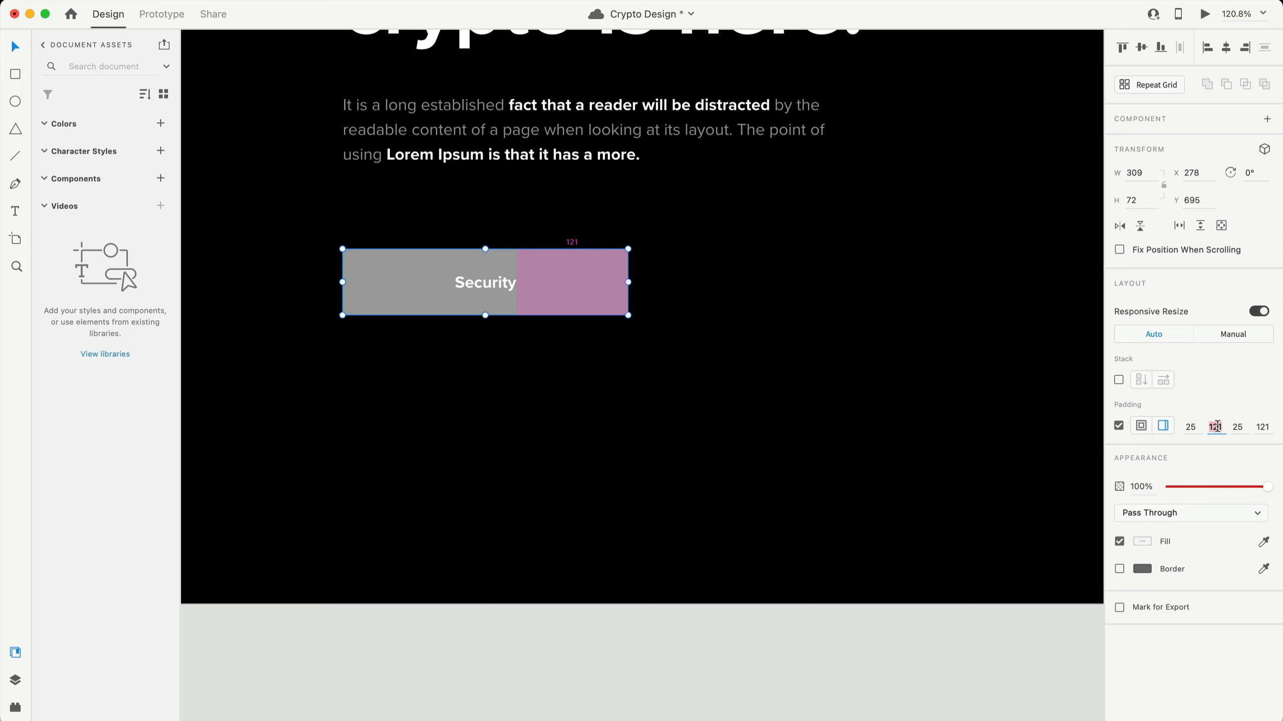
{"action": "type", "text": "60"}
{"action": "left_click", "coordinate": [1261, 427]}
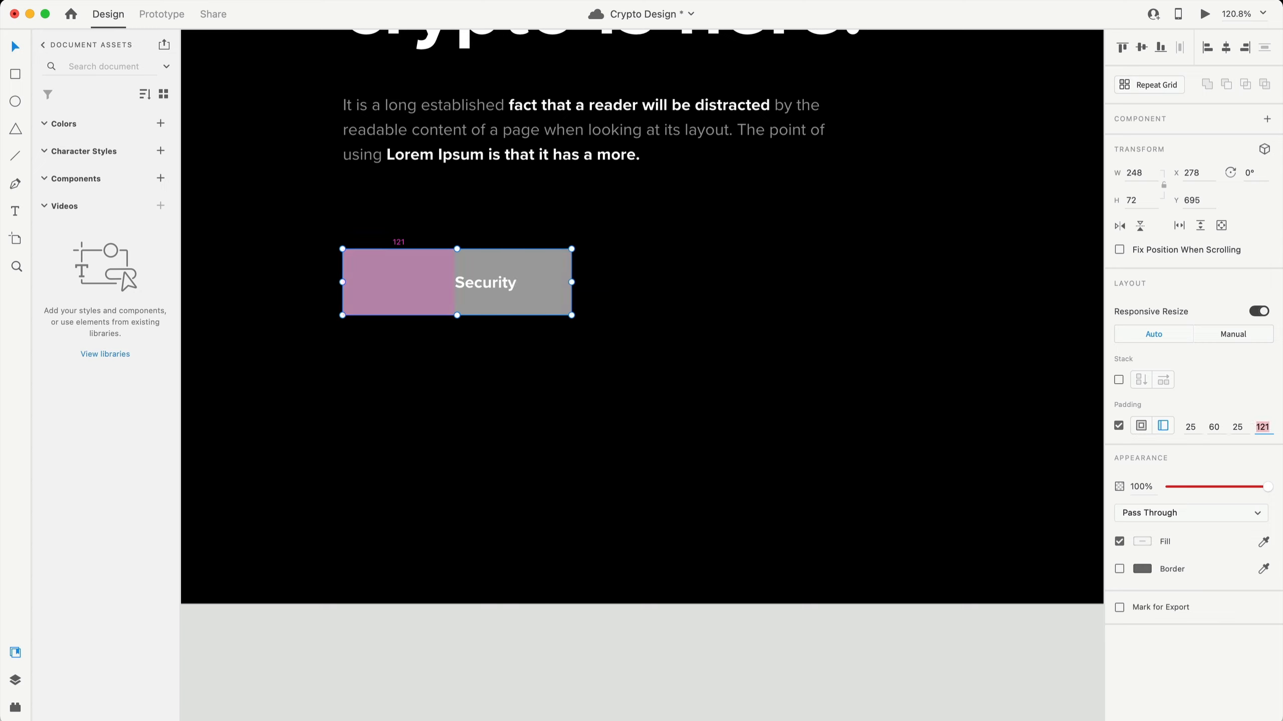
{"action": "type", "text": "60"}
{"action": "key", "text": "Return"}
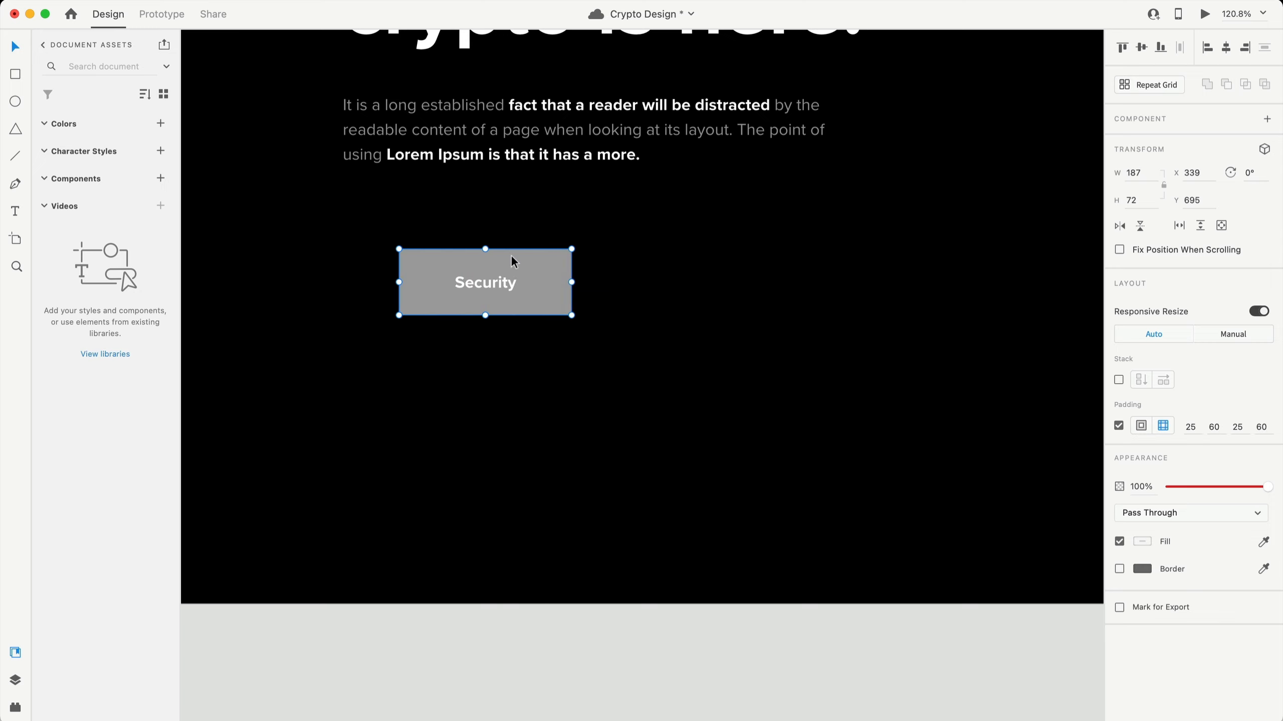
{"action": "left_click", "coordinate": [1190, 427]}
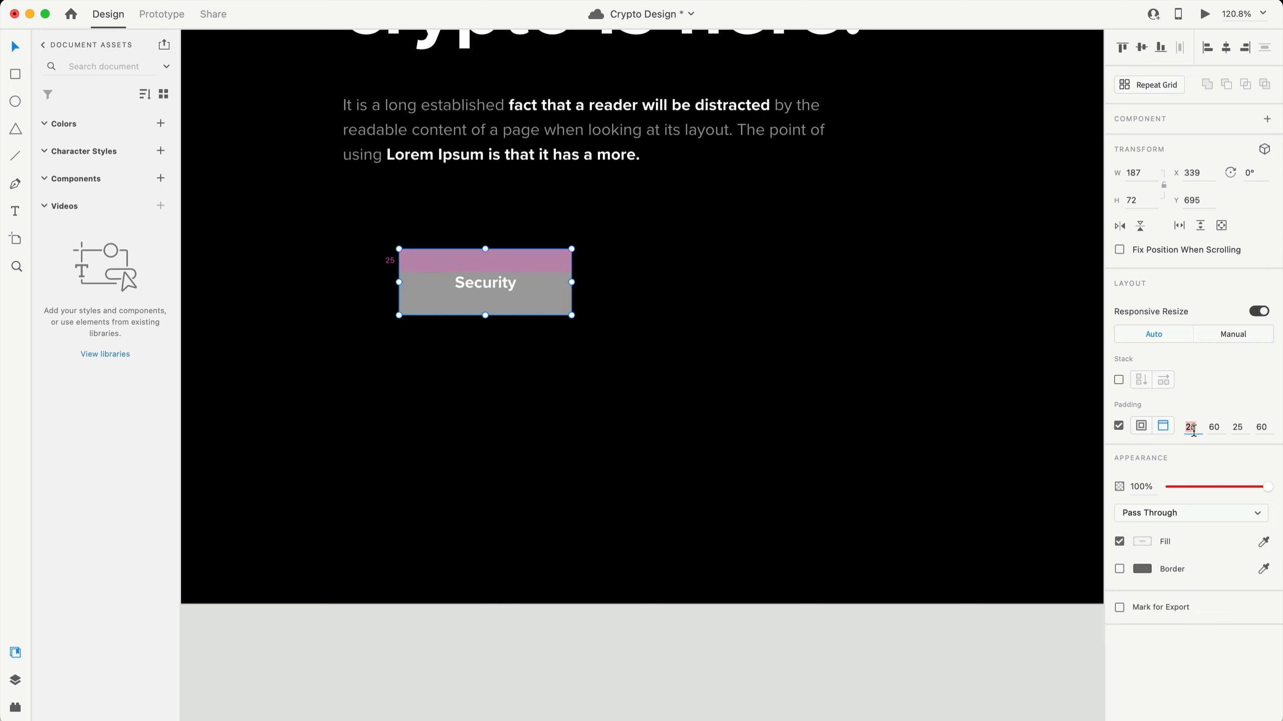
{"action": "type", "text": "18"}
{"action": "left_click", "coordinate": [1239, 427]}
{"action": "type", "text": "1"}
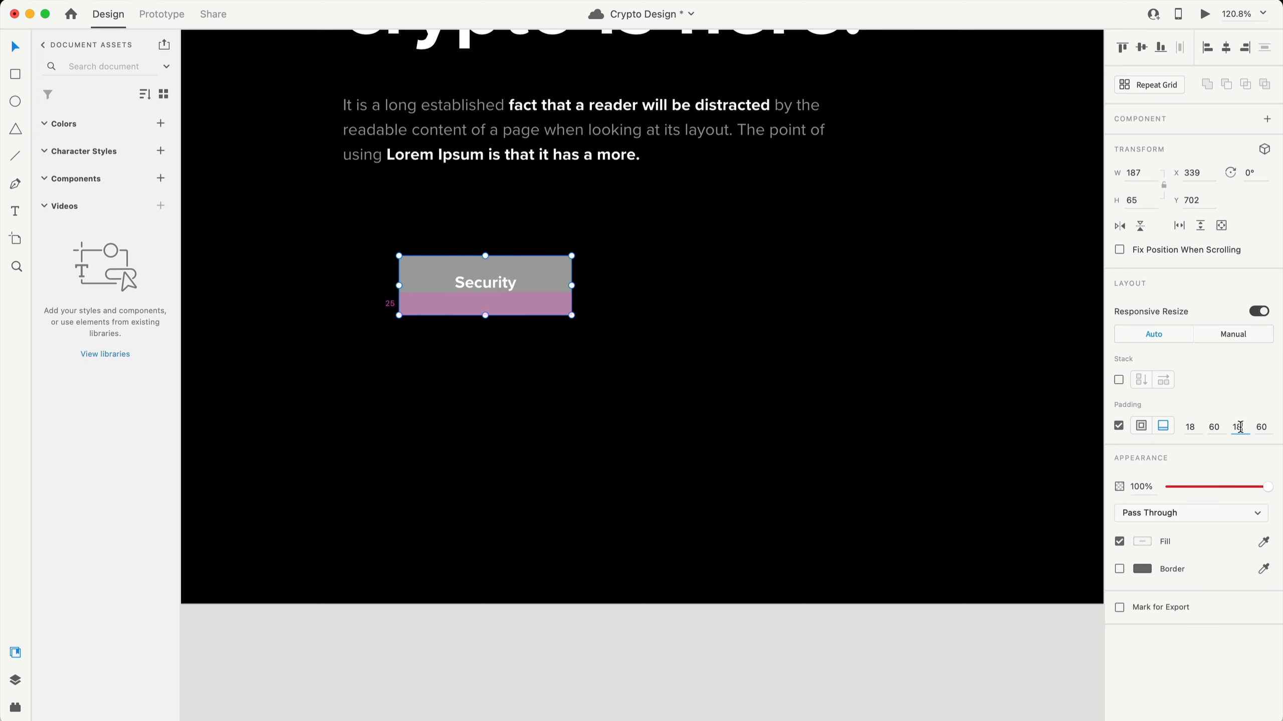
{"action": "left_click", "coordinate": [330, 408]}
- Change the button label from Security to 'Get Started'
{"action": "scroll", "coordinate": [330, 409], "scroll_direction": "down", "scroll_amount": 3}
{"action": "left_click", "coordinate": [461, 316]}
{"action": "double_click", "coordinate": [462, 313]}
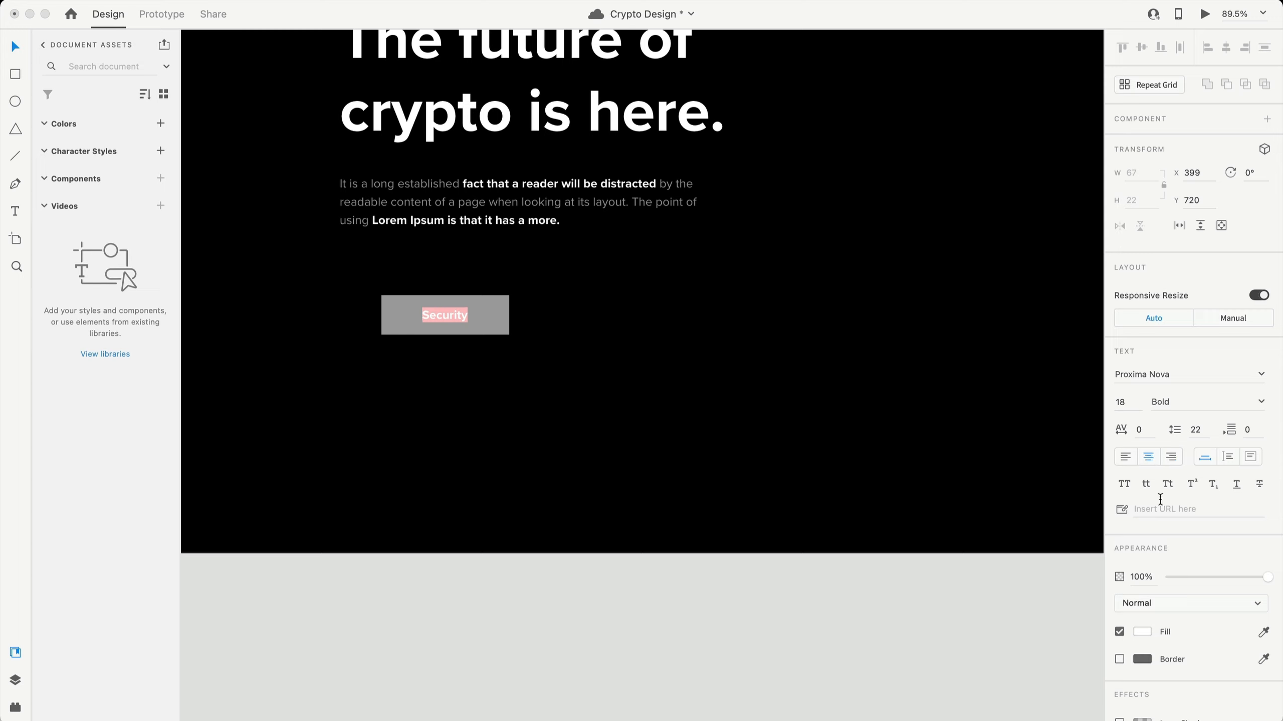
{"action": "double_click", "coordinate": [462, 312]}
{"action": "type", "text": "Get Started"}
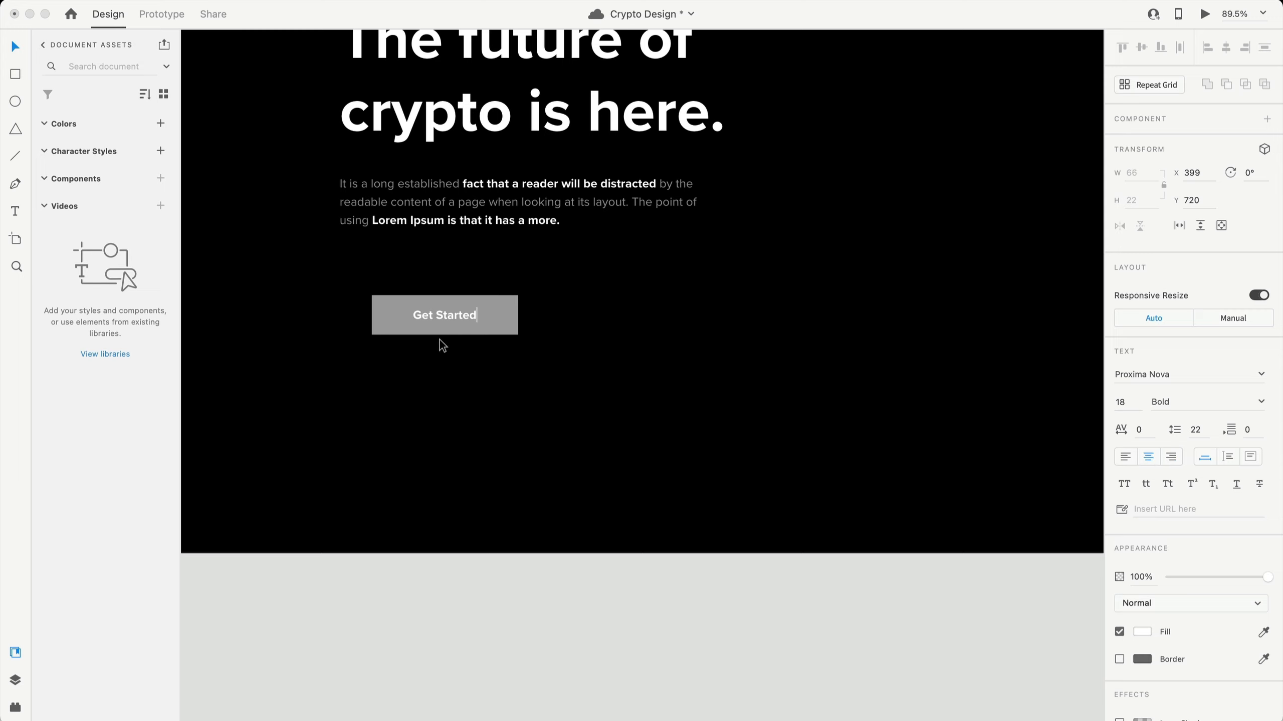
{"action": "left_click", "coordinate": [808, 393]}
- Set the button's top and bottom padding to 22 px
{"action": "scroll", "coordinate": [568, 383], "scroll_direction": "down", "scroll_amount": 5}
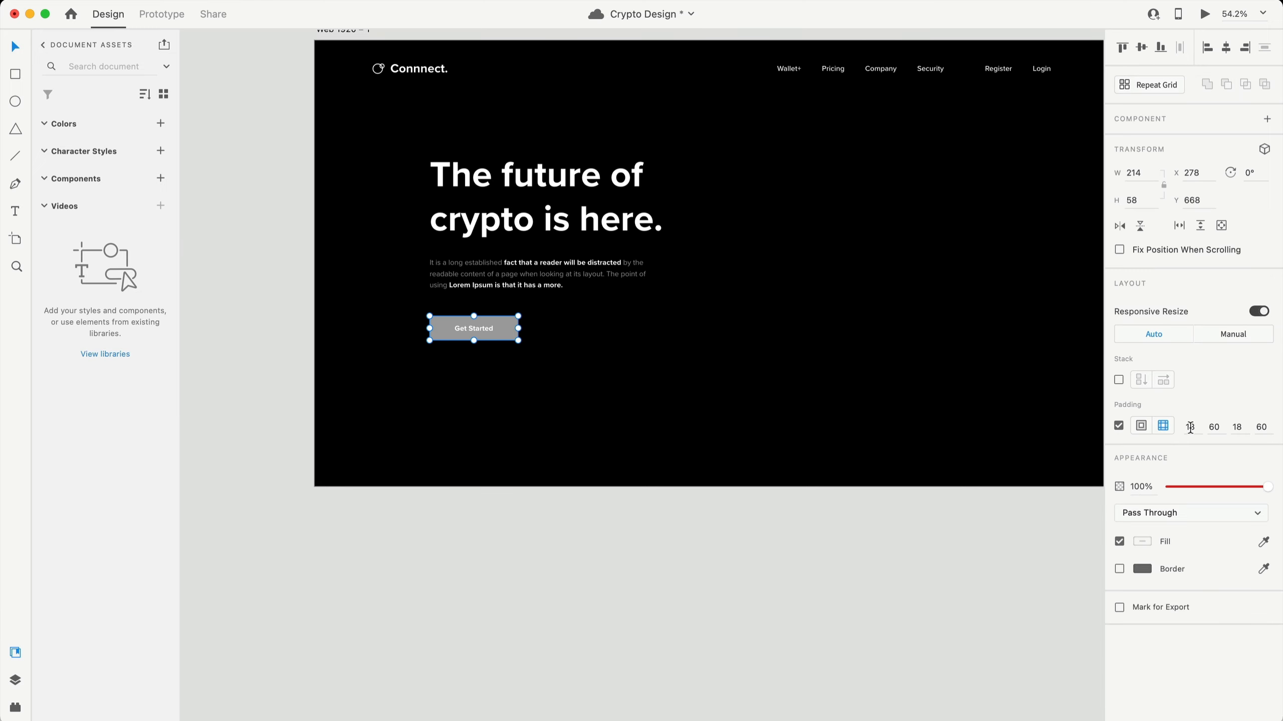
{"action": "left_click", "coordinate": [1194, 427]}
{"action": "type", "text": "22"}
{"action": "left_click", "coordinate": [1248, 431]}
{"action": "type", "text": "2"}
{"action": "key", "text": "Return"}
{"action": "left_click", "coordinate": [622, 443]}
{"action": "scroll", "coordinate": [484, 325], "scroll_direction": "up", "scroll_amount": 5}
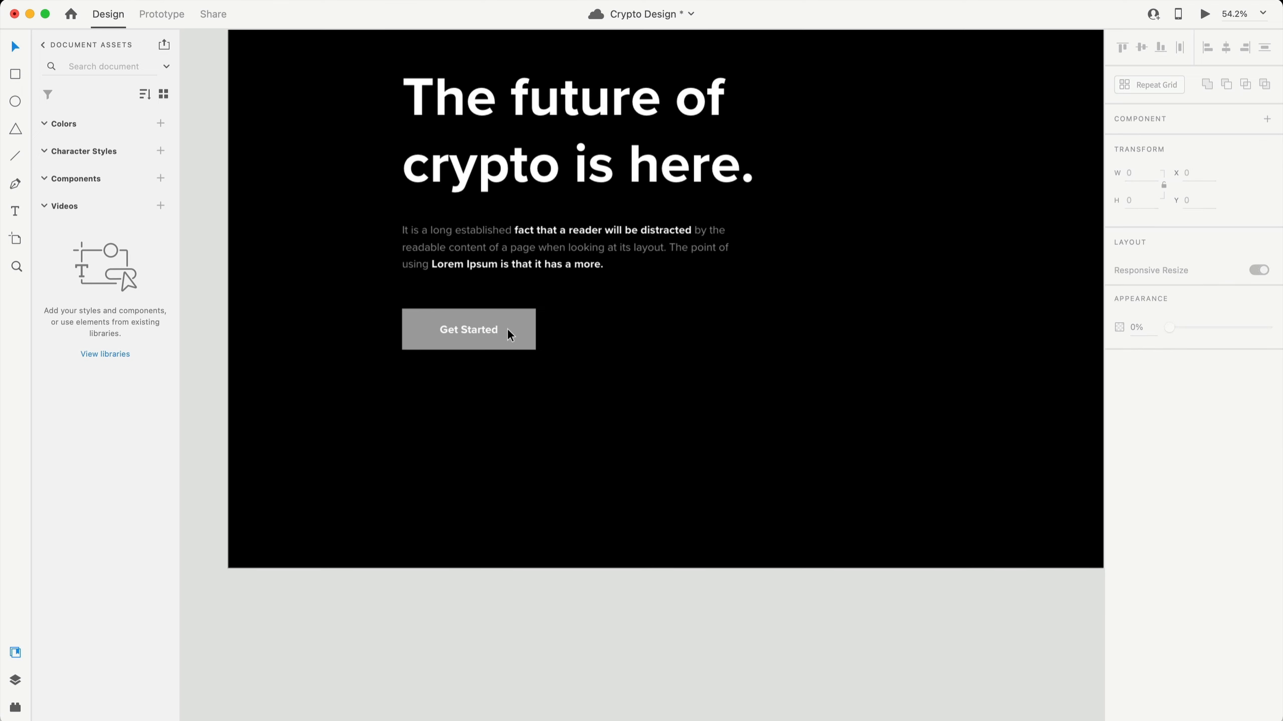
{"action": "left_click", "coordinate": [509, 331]}
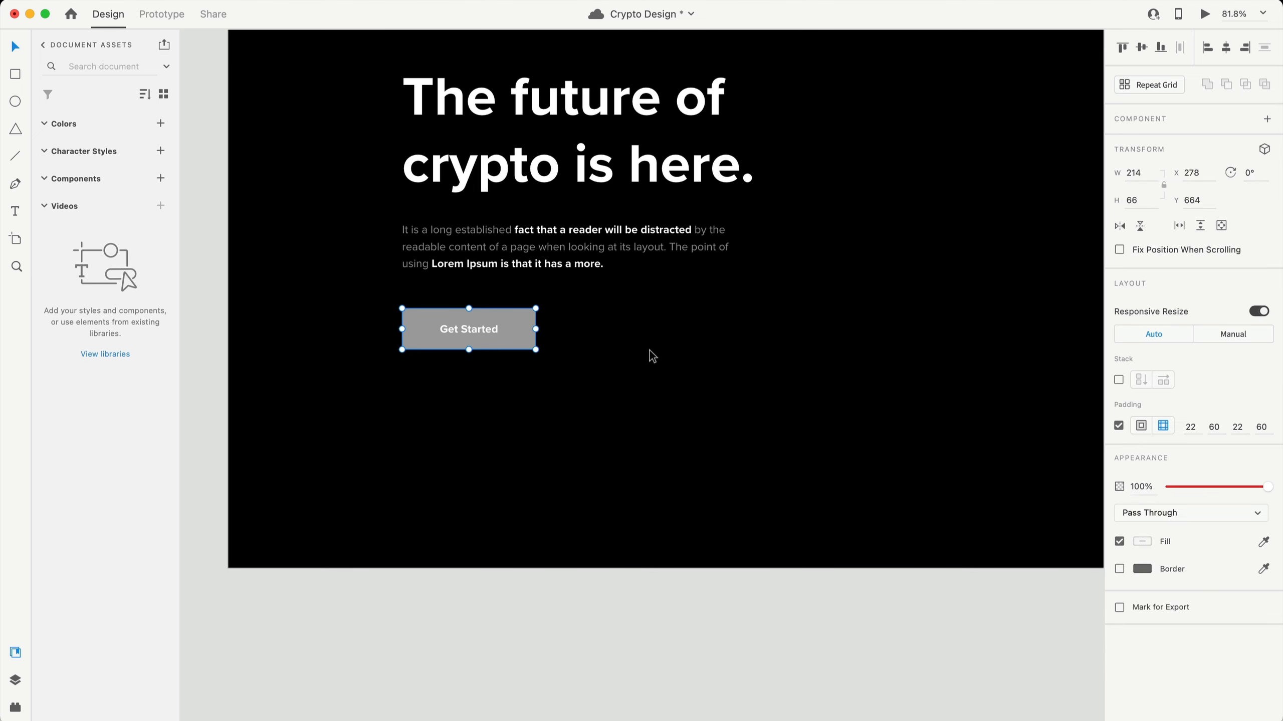
{"action": "scroll", "coordinate": [515, 334], "scroll_direction": "down", "scroll_amount": 3}
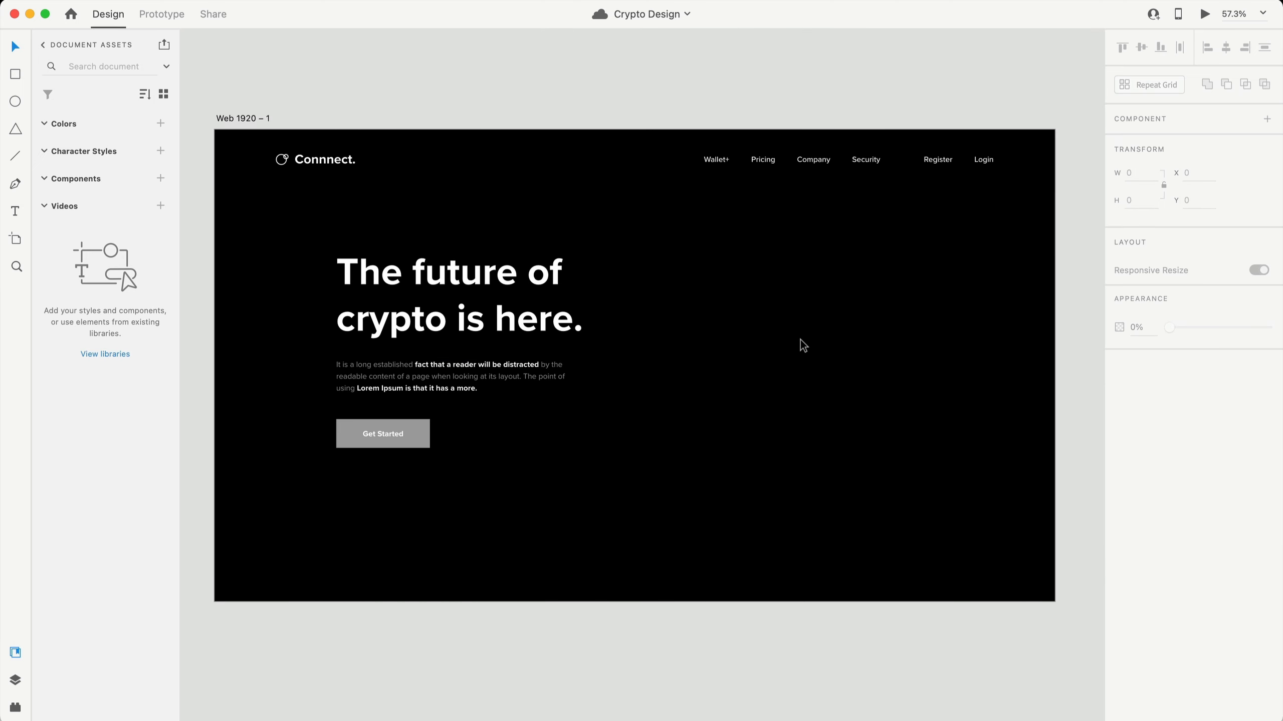
{"action": "scroll", "coordinate": [800, 340], "scroll_direction": "right", "scroll_amount": 5}
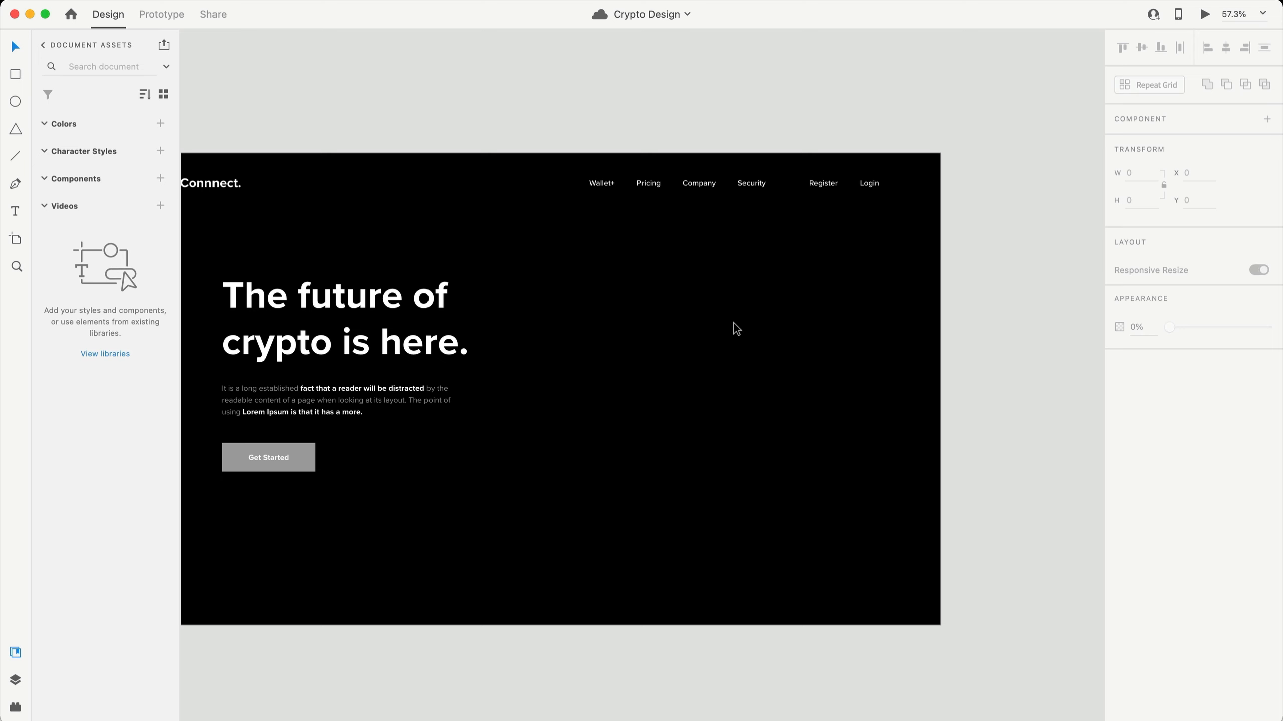
- Draw a 630×410 card right of the headline with 25 px corner radius and no border
{"action": "key", "text": "r"}
{"action": "left_click_drag", "start_coordinate": [589, 294], "coordinate": [863, 472]}
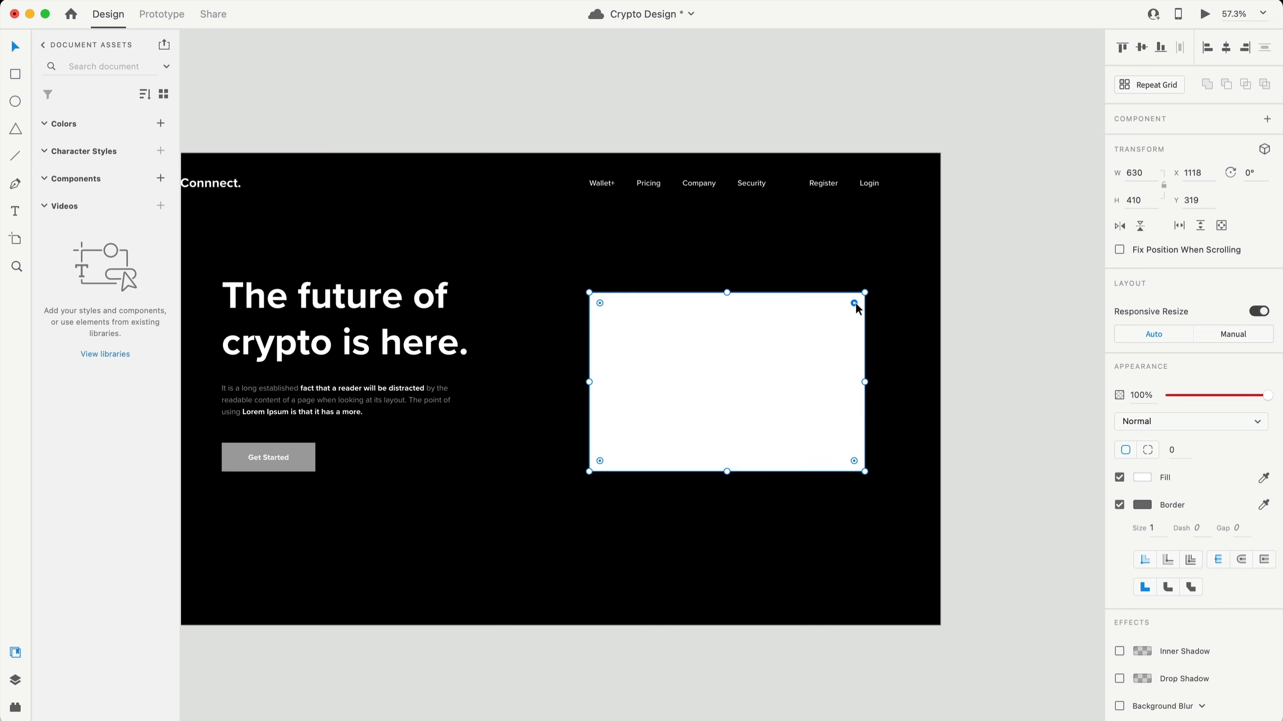
{"action": "left_click_drag", "start_coordinate": [854, 303], "coordinate": [854, 305]}
{"action": "left_click", "coordinate": [1176, 449]}
{"action": "type", "text": "25"}
{"action": "key", "text": "Return"}
{"action": "scroll", "coordinate": [854, 447], "scroll_direction": "down", "scroll_amount": 1}
{"action": "scroll", "coordinate": [854, 447], "scroll_direction": "right", "scroll_amount": 1}
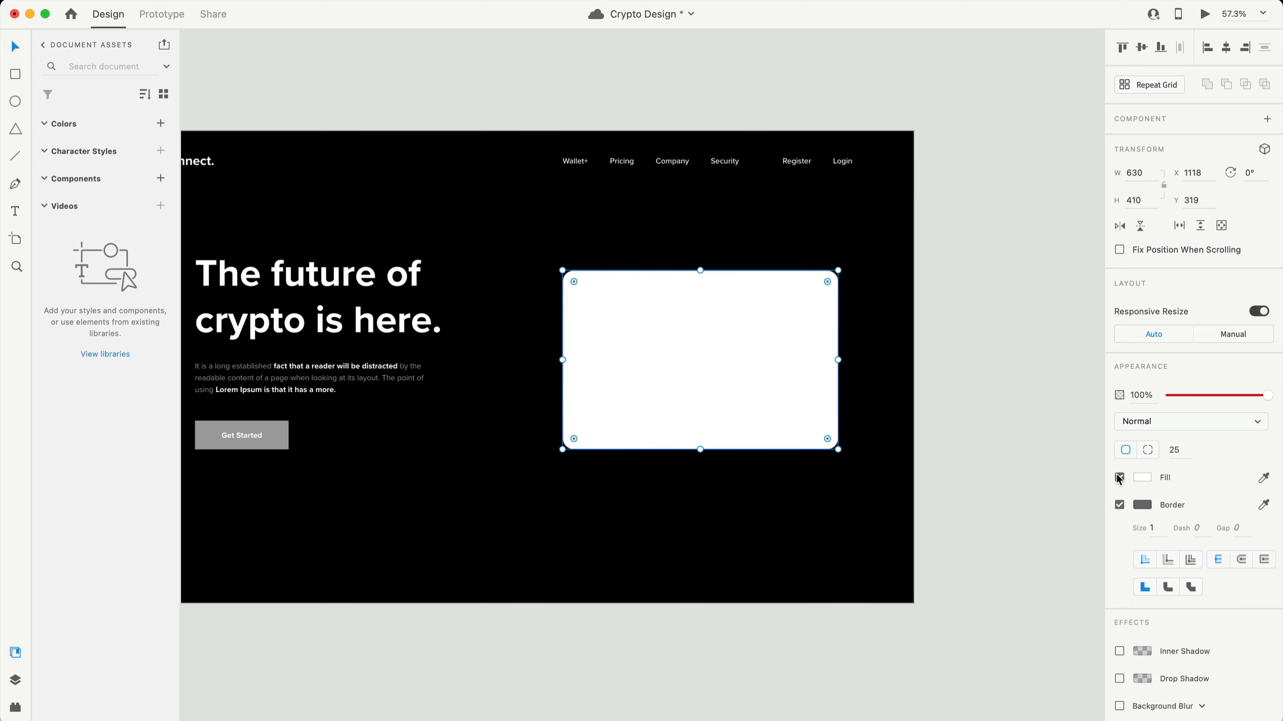
{"action": "left_click", "coordinate": [1119, 505]}
- Fill the card with a horizontal white linear gradient spanning its width
{"action": "scroll", "coordinate": [646, 596], "scroll_direction": "up", "scroll_amount": 3}
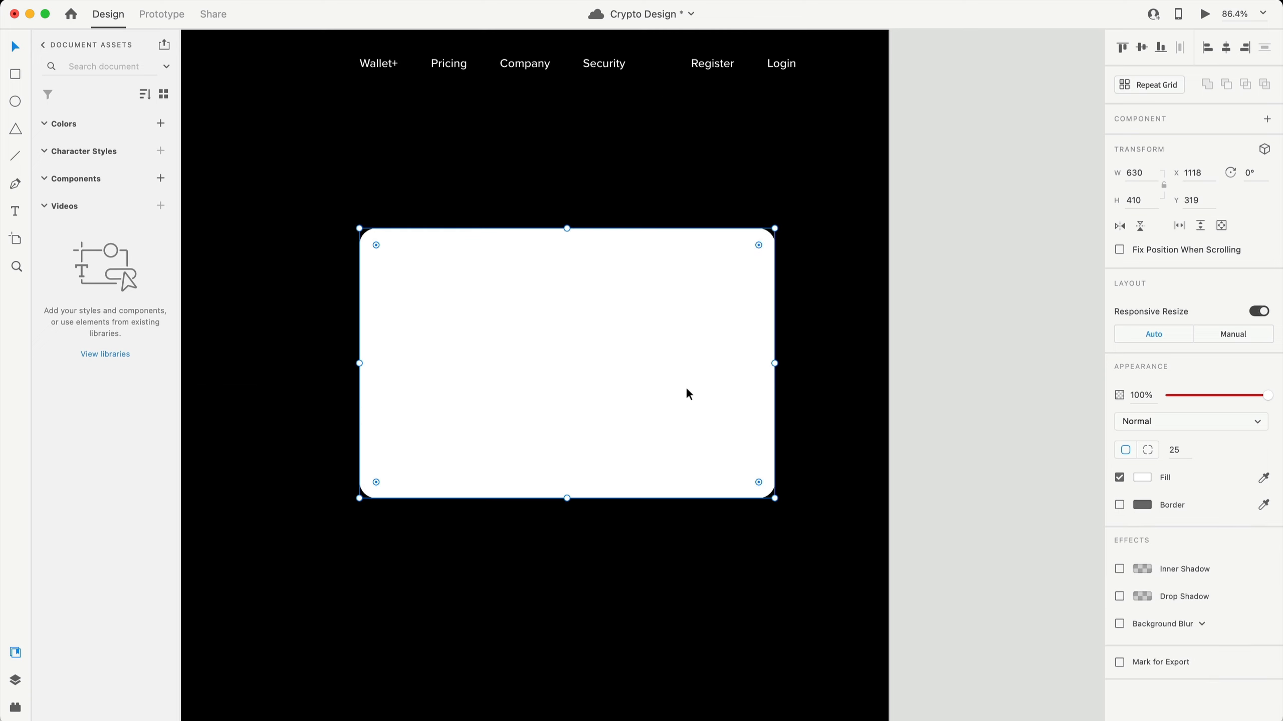
{"action": "scroll", "coordinate": [697, 322], "scroll_direction": "left", "scroll_amount": 2}
{"action": "scroll", "coordinate": [697, 322], "scroll_direction": "down", "scroll_amount": 1}
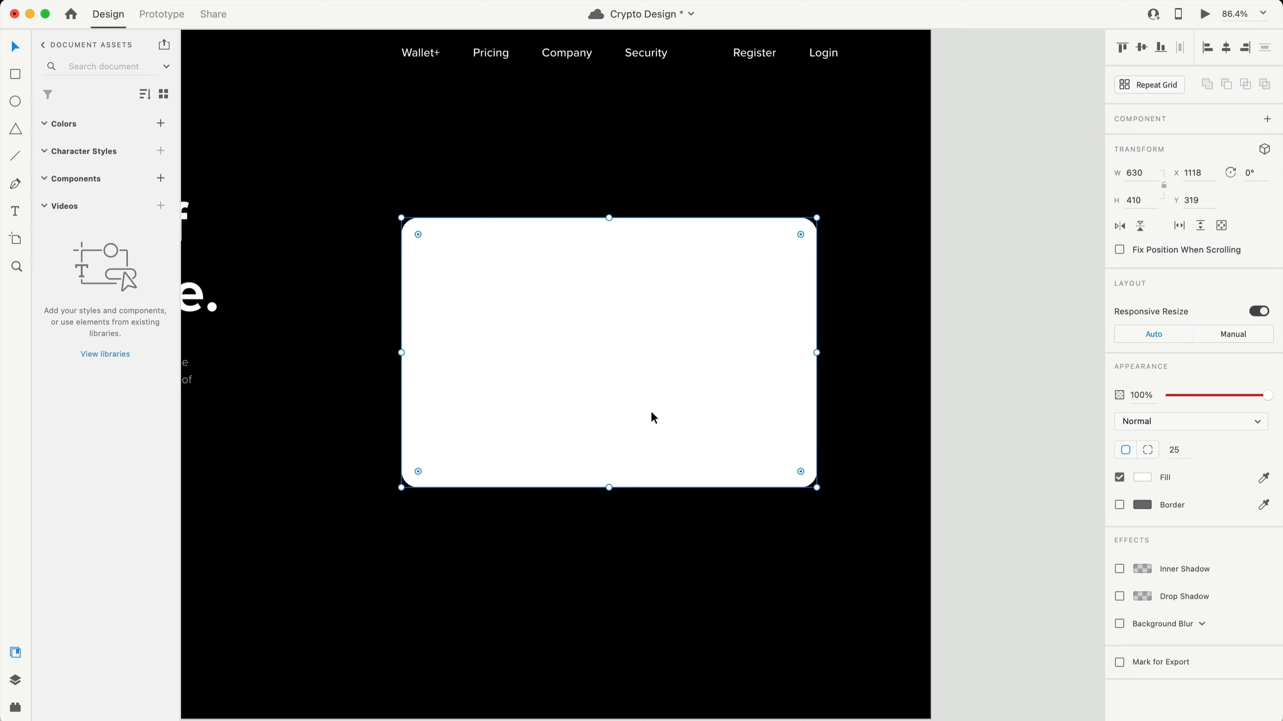
{"action": "left_click", "coordinate": [1147, 484]}
{"action": "left_click", "coordinate": [1010, 383]}
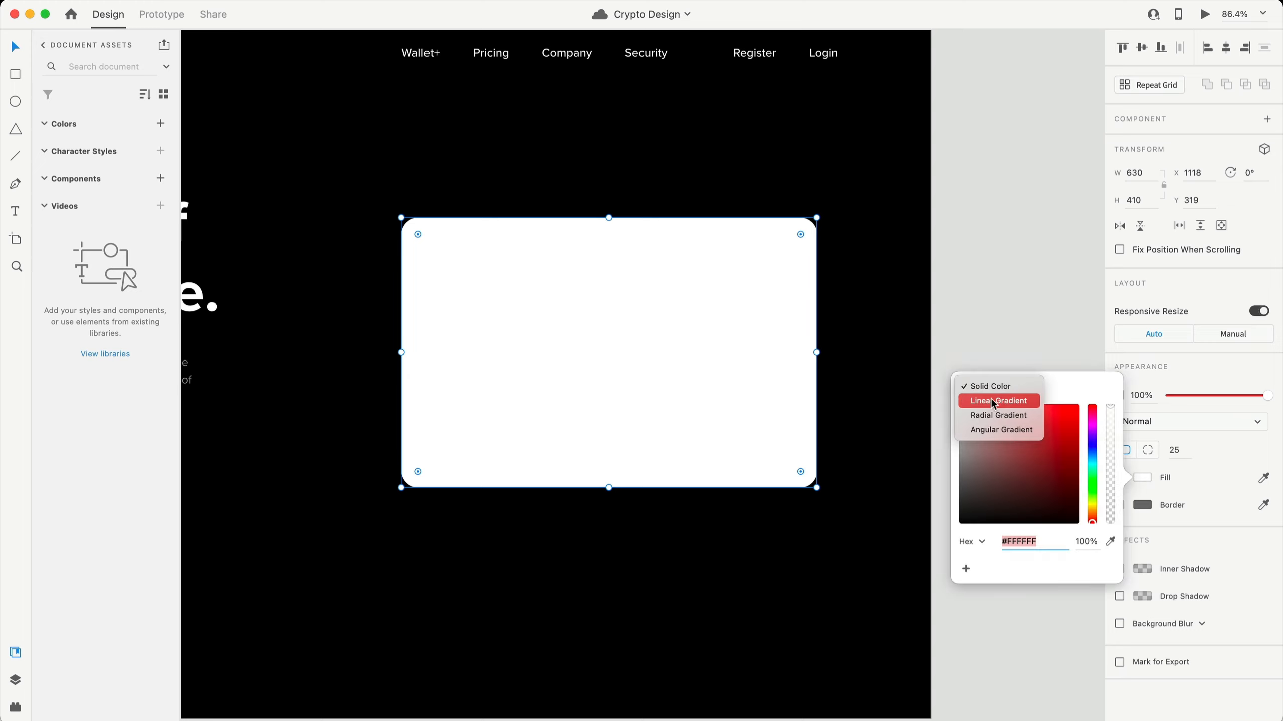
{"action": "left_click", "coordinate": [998, 401]}
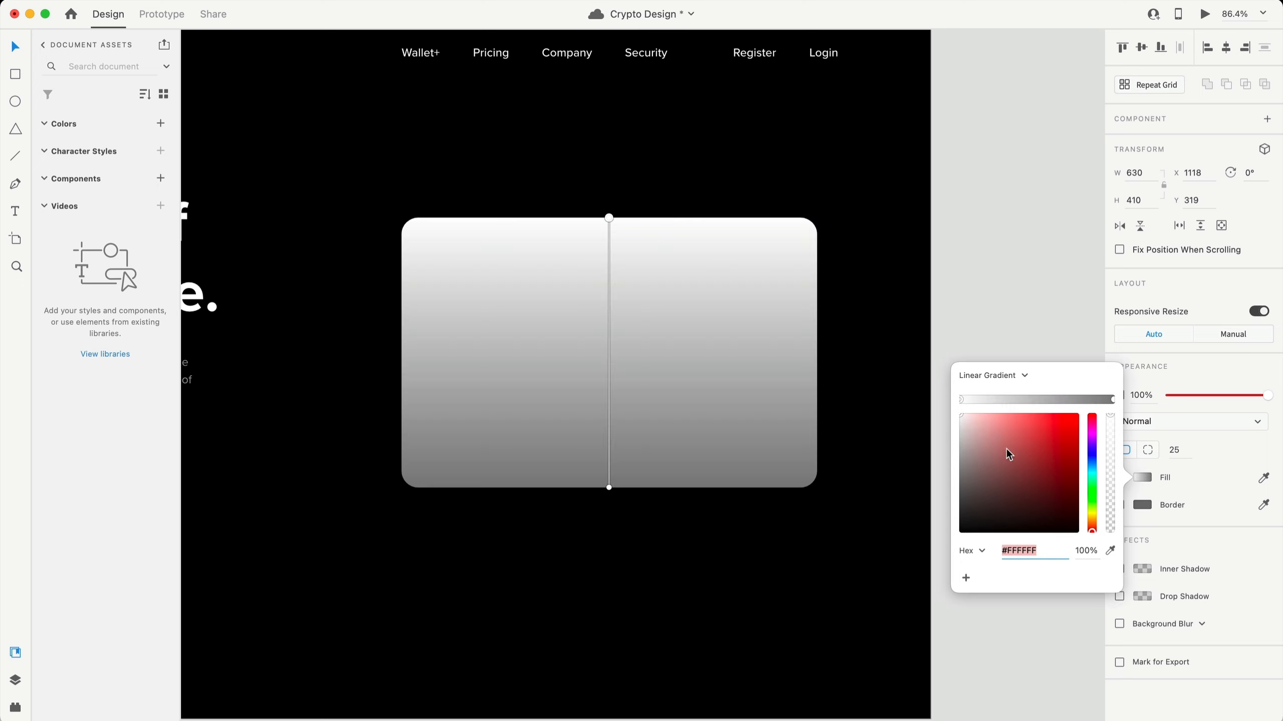
{"action": "left_click", "coordinate": [1112, 399]}
{"action": "left_click_drag", "start_coordinate": [1063, 472], "coordinate": [924, 405]}
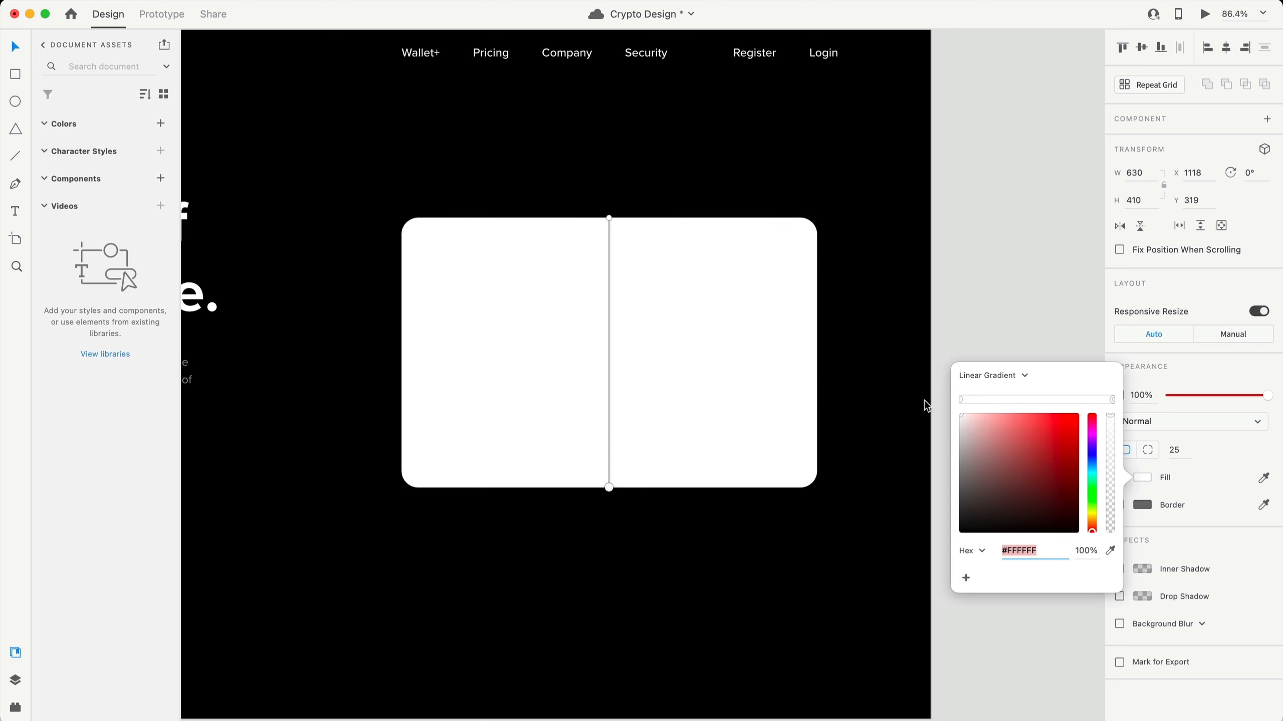
{"action": "left_click", "coordinate": [960, 400]}
{"action": "left_click_drag", "start_coordinate": [609, 218], "coordinate": [402, 348]}
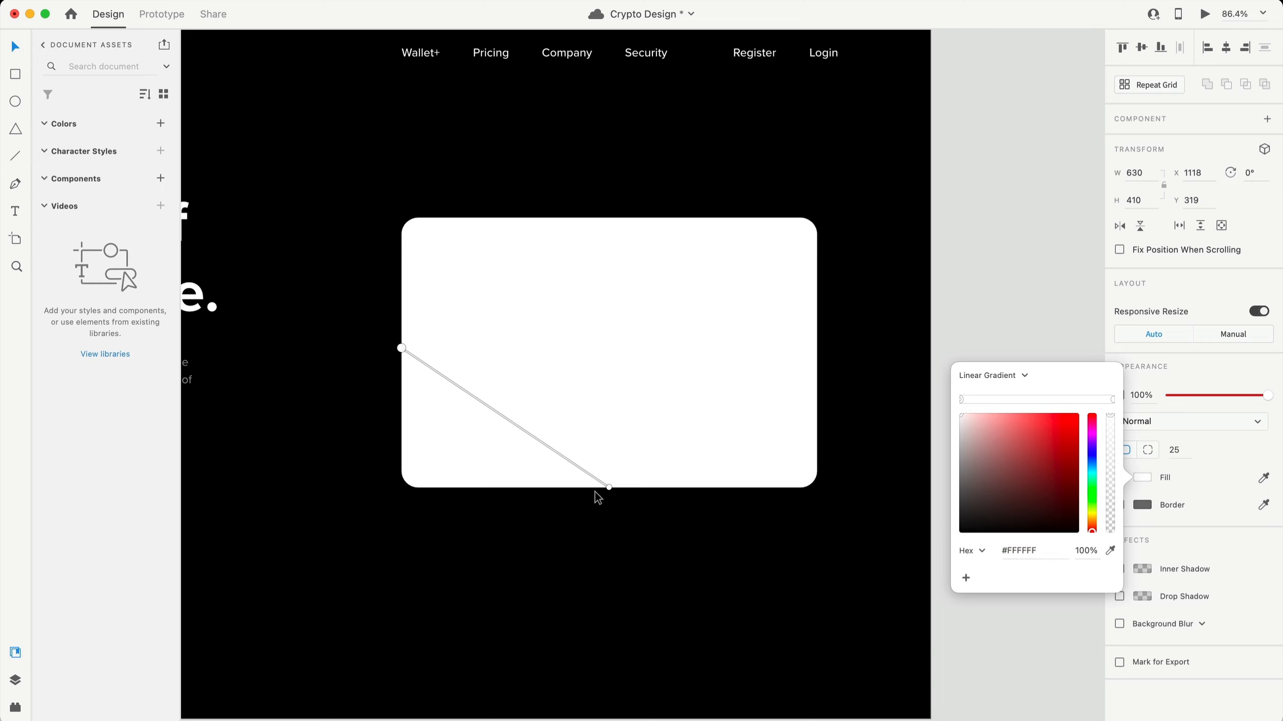
{"action": "left_click_drag", "start_coordinate": [609, 488], "coordinate": [862, 353]}
- Lower the gradient stops' opacity, setting one stop to 19%
{"action": "left_click", "coordinate": [1086, 551]}
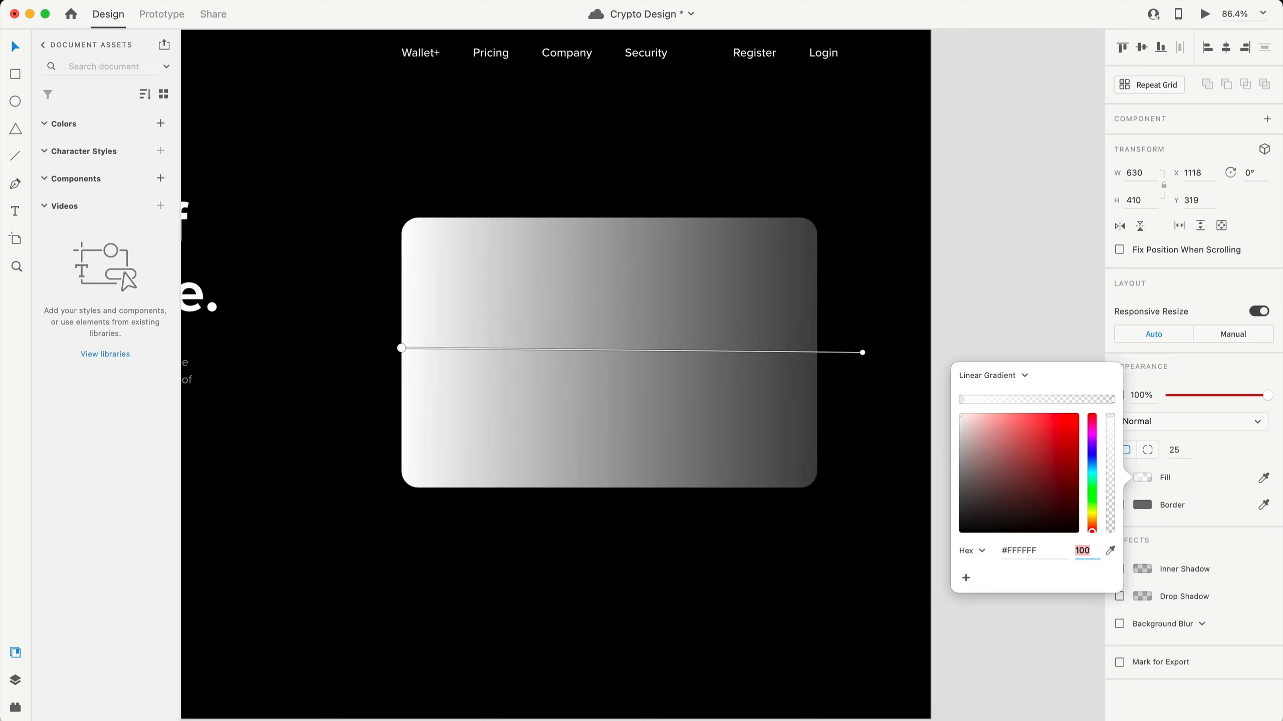
{"action": "type", "text": "19"}
{"action": "key", "text": "Return"}
{"action": "left_click", "coordinate": [1113, 399]}
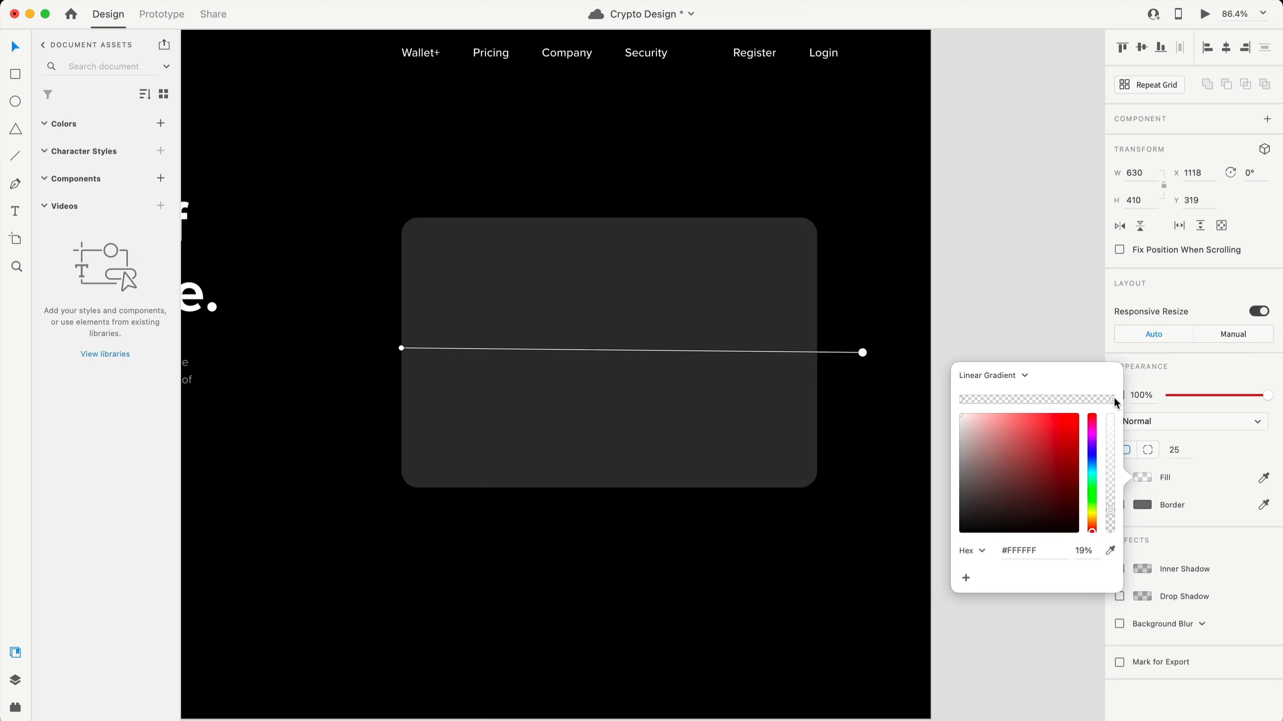
{"action": "left_click", "coordinate": [1079, 552]}
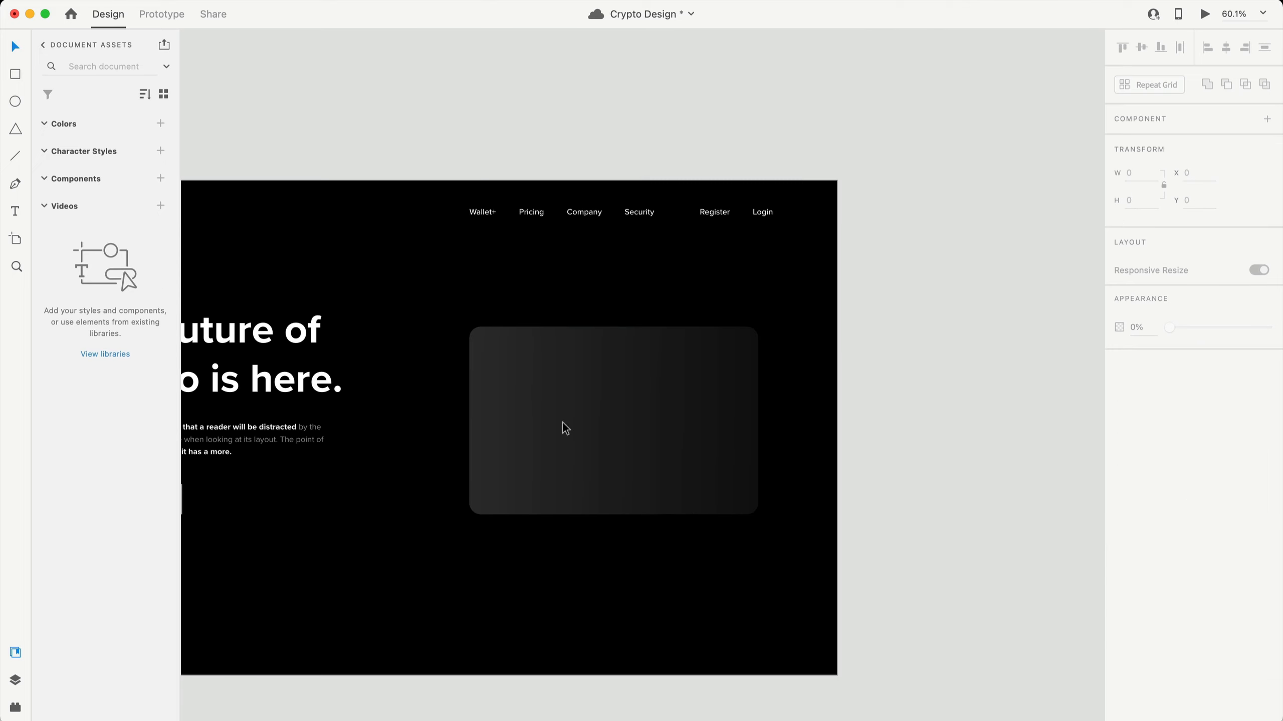
{"action": "scroll", "coordinate": [561, 606], "scroll_direction": "left", "scroll_amount": 3}
- Duplicate the gradient card in place
{"action": "scroll", "coordinate": [582, 612], "scroll_direction": "down", "scroll_amount": 1}
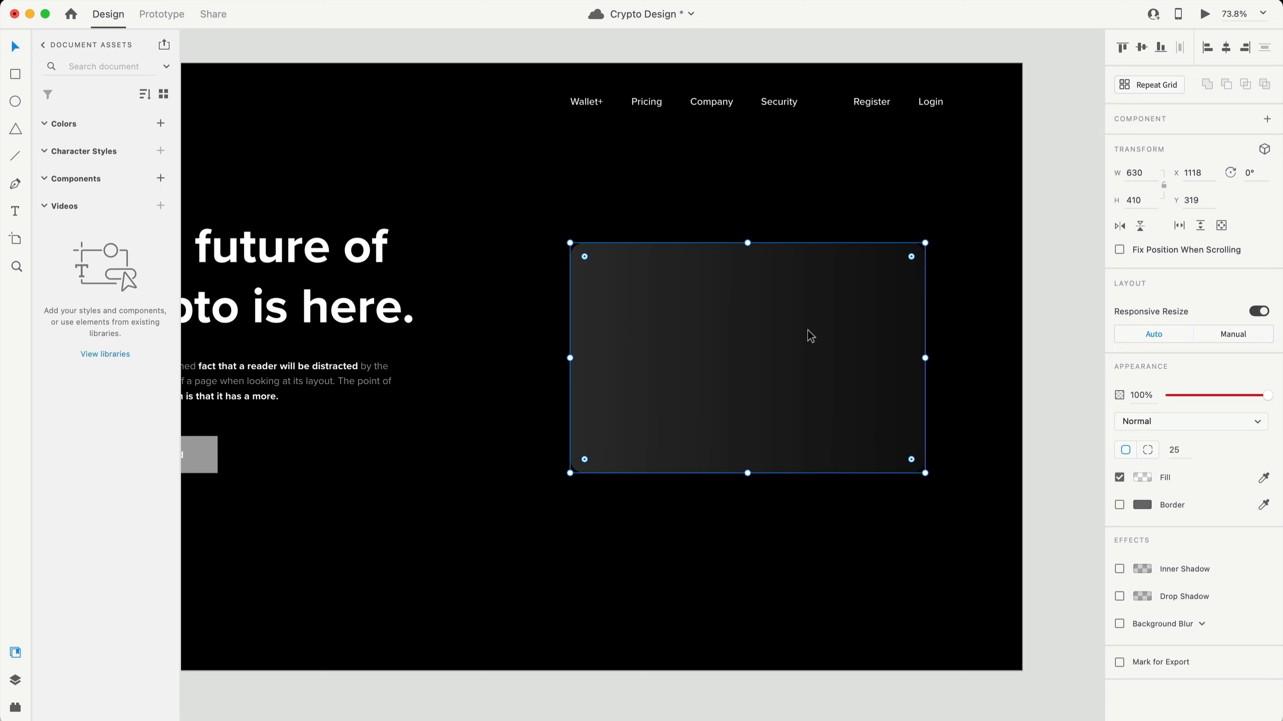
{"action": "scroll", "coordinate": [803, 351], "scroll_direction": "right", "scroll_amount": 1}
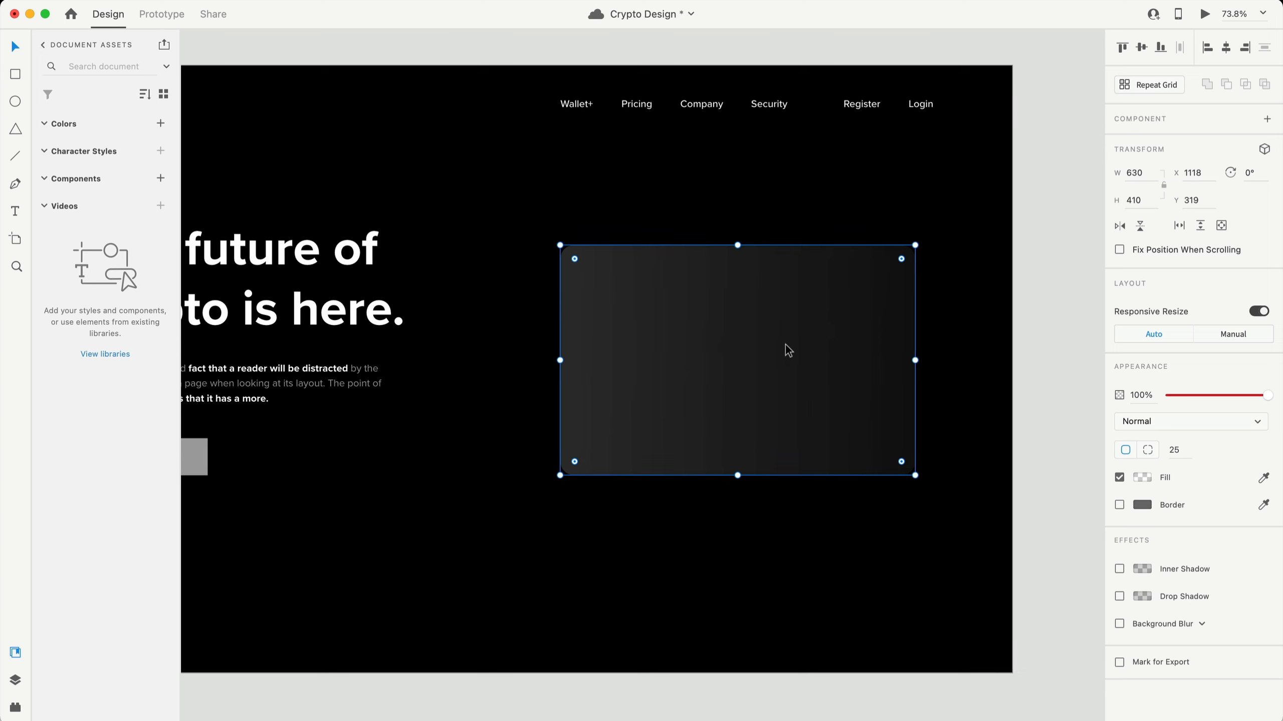
{"action": "key", "text": "super+d"}
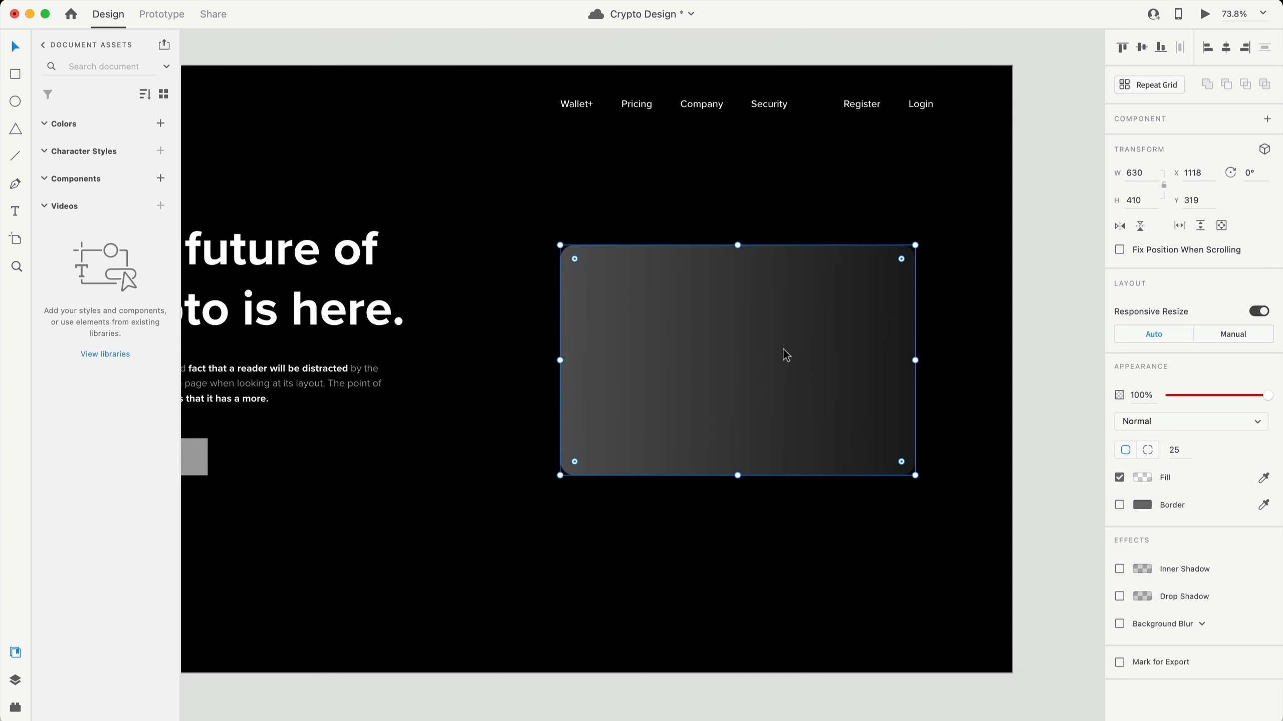
{"action": "mouse_move", "coordinate": [750, 375]}
{"action": "left_mouse_down"}
{"action": "mouse_move", "coordinate": [754, 326]}
{"action": "mouse_move", "coordinate": [727, 337]}
{"action": "mouse_move", "coordinate": [734, 357]}
{"action": "left_mouse_up"}
{"action": "key", "text": "super+z"}
- Give the duplicate no fill and a centred 2 px border
{"action": "left_click", "coordinate": [1119, 477]}
{"action": "left_click", "coordinate": [1120, 505]}
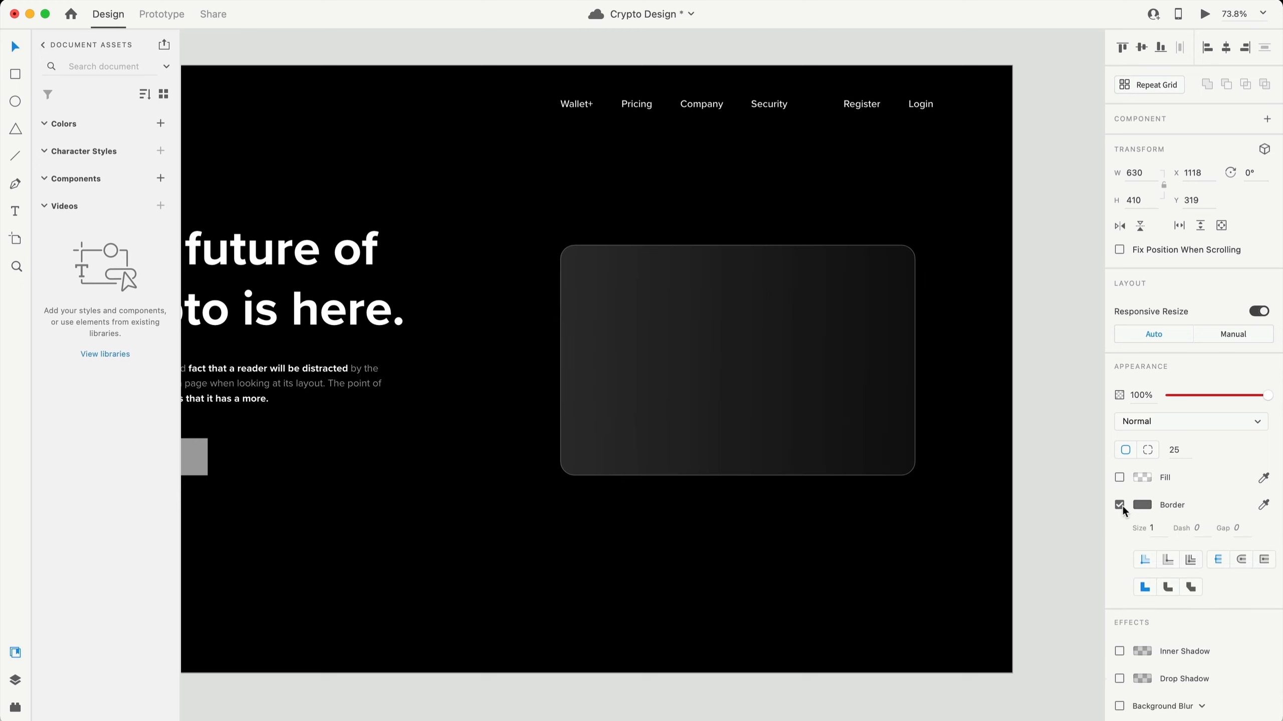
{"action": "left_click", "coordinate": [1134, 529]}
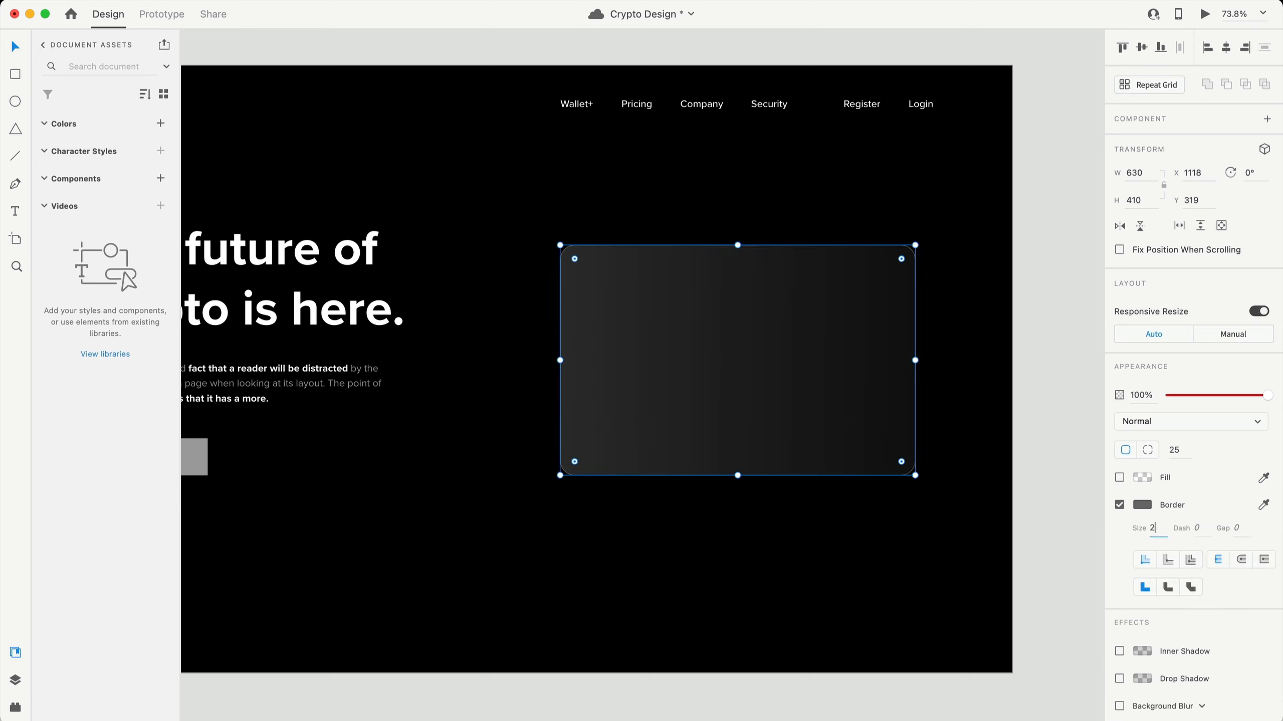
{"action": "type", "text": "2"}
{"action": "key", "text": "Return"}
{"action": "left_click", "coordinate": [1172, 563]}
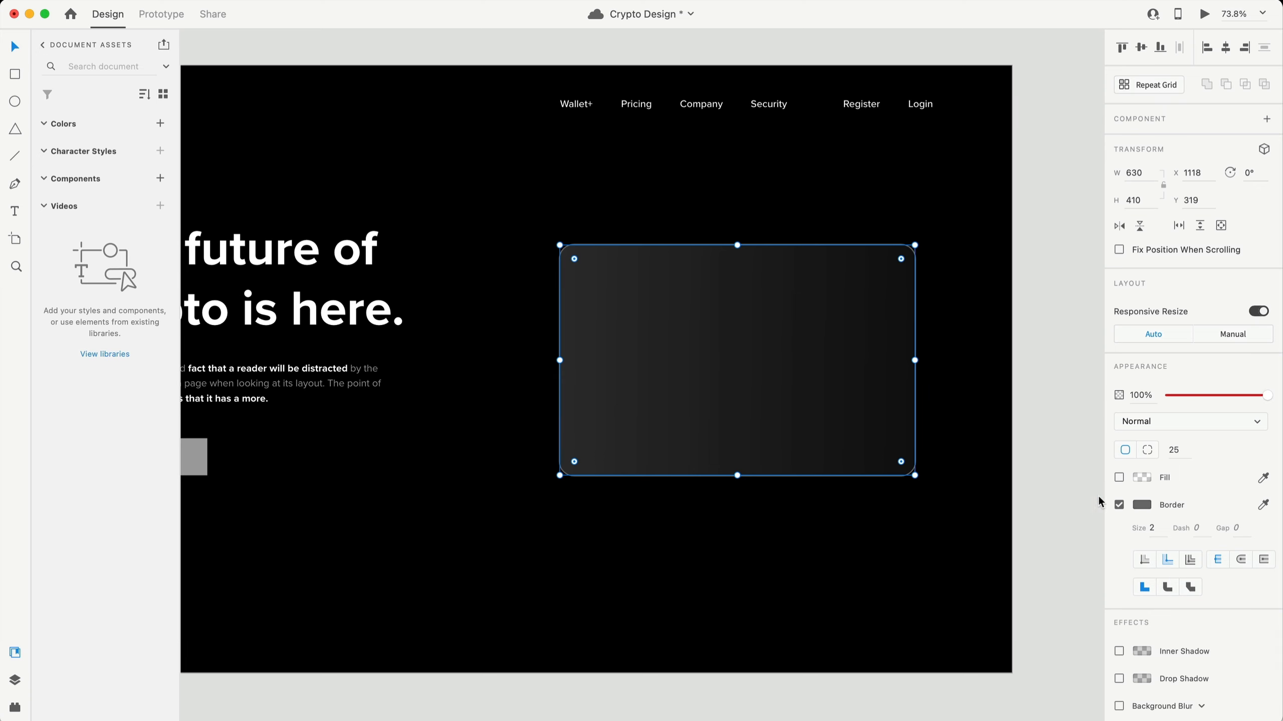
- Apply Object > Path > Outline Stroke to the border and select the resulting outline shape
{"action": "left_click", "coordinate": [158, 1]}
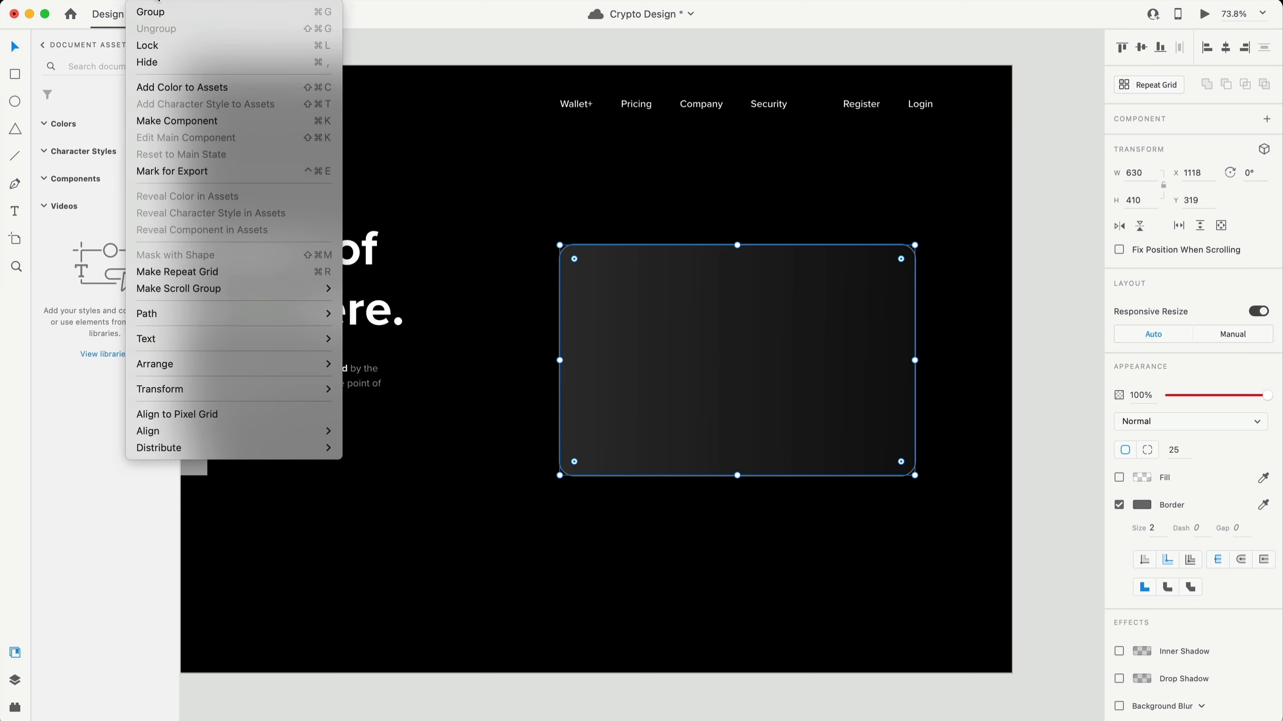
{"action": "mouse_move", "coordinate": [240, 314]}
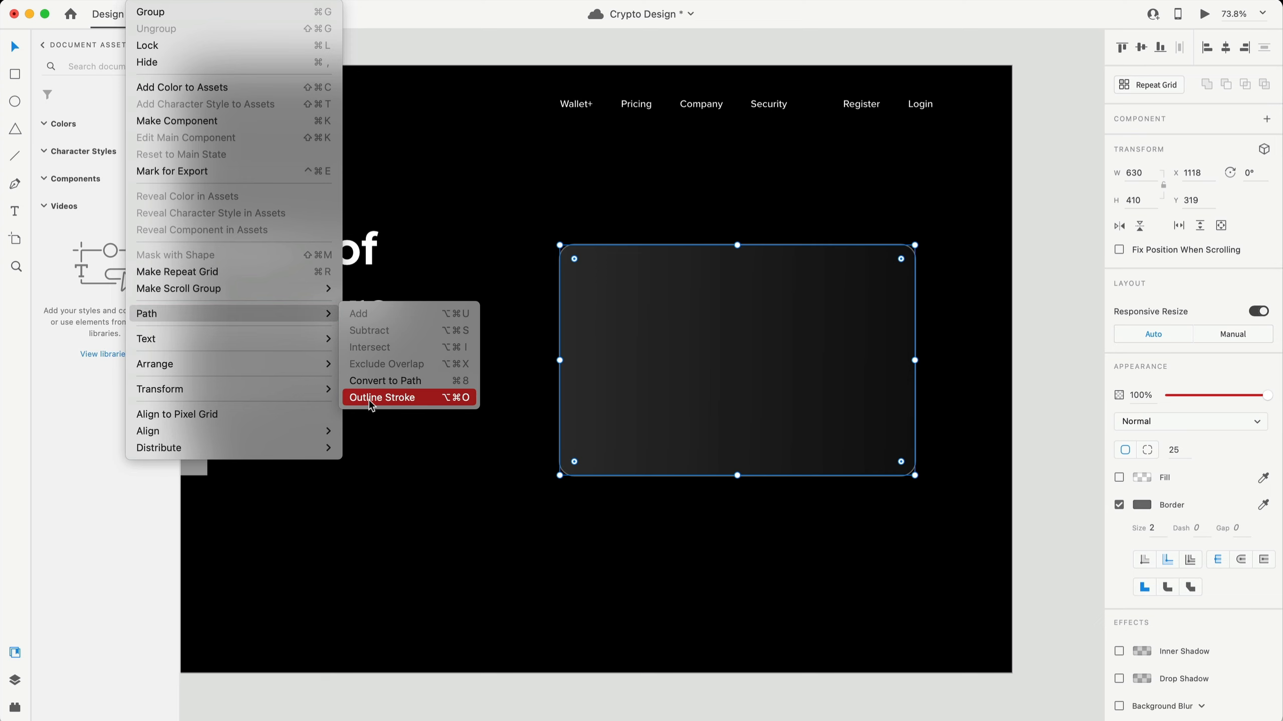
{"action": "left_click", "coordinate": [439, 401]}
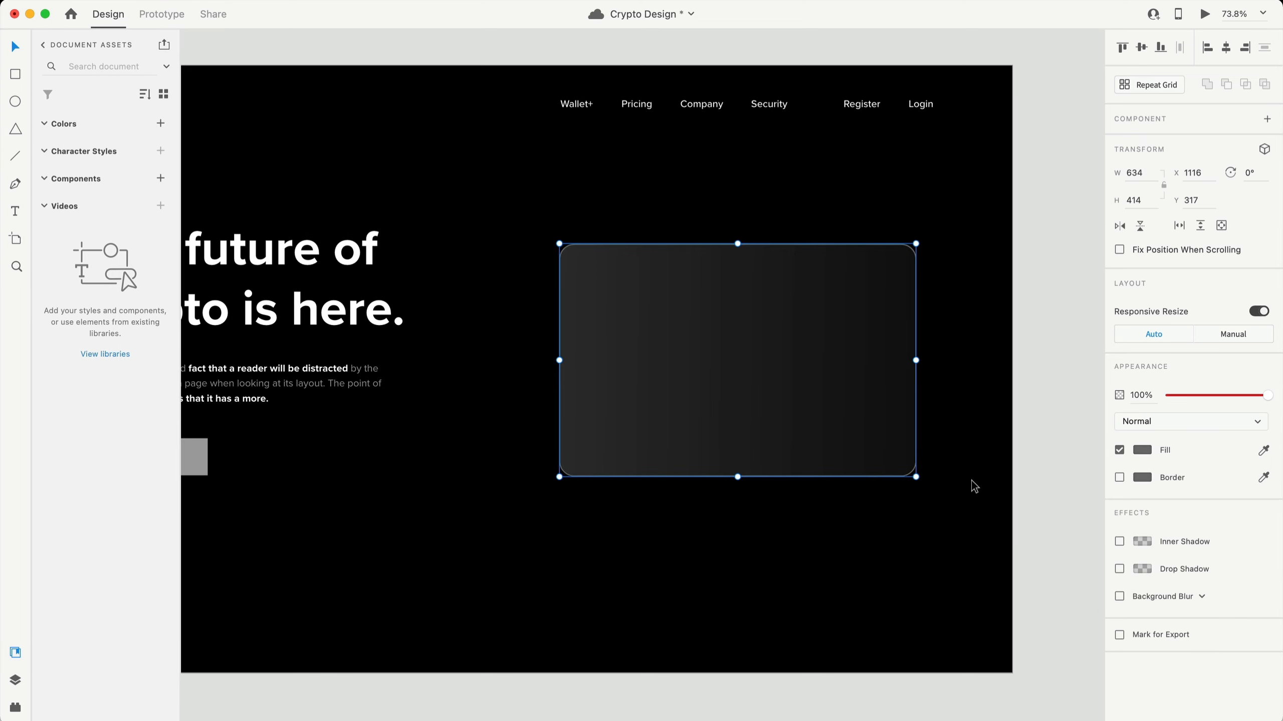
{"action": "left_click", "coordinate": [977, 379]}
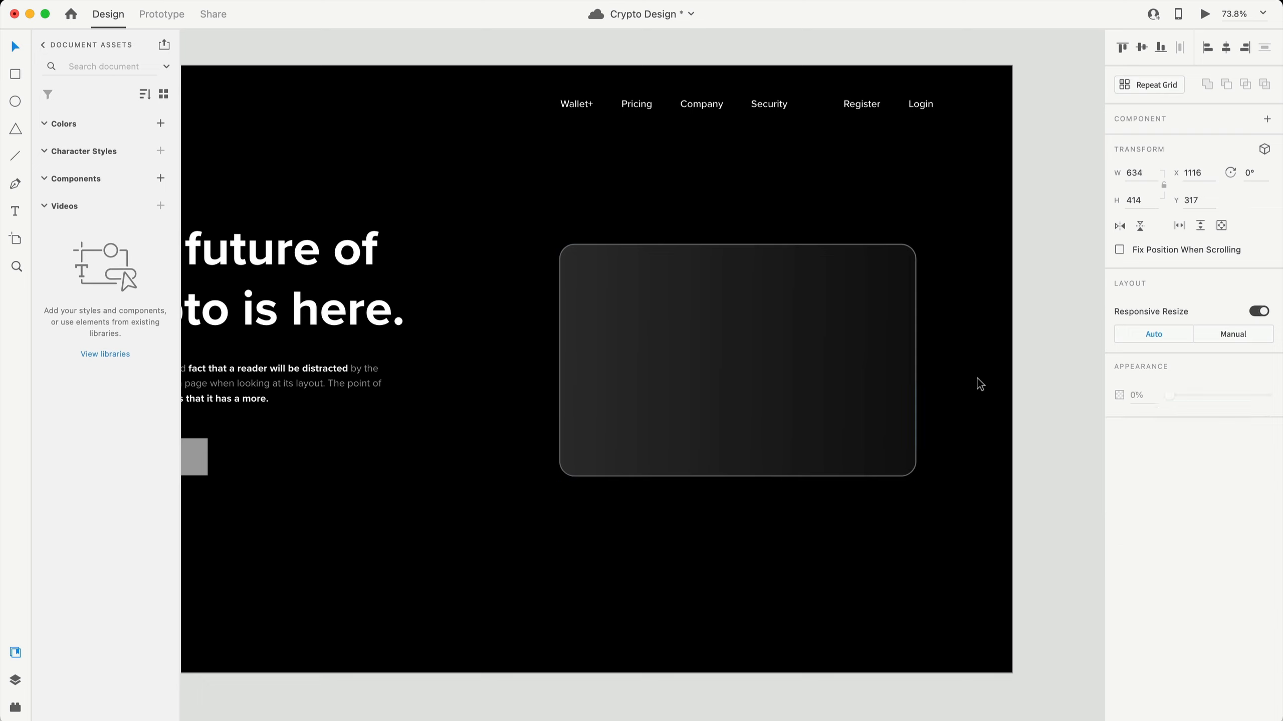
{"action": "left_click", "coordinate": [907, 249]}
{"action": "scroll", "coordinate": [929, 252], "scroll_direction": "up", "scroll_amount": 10}
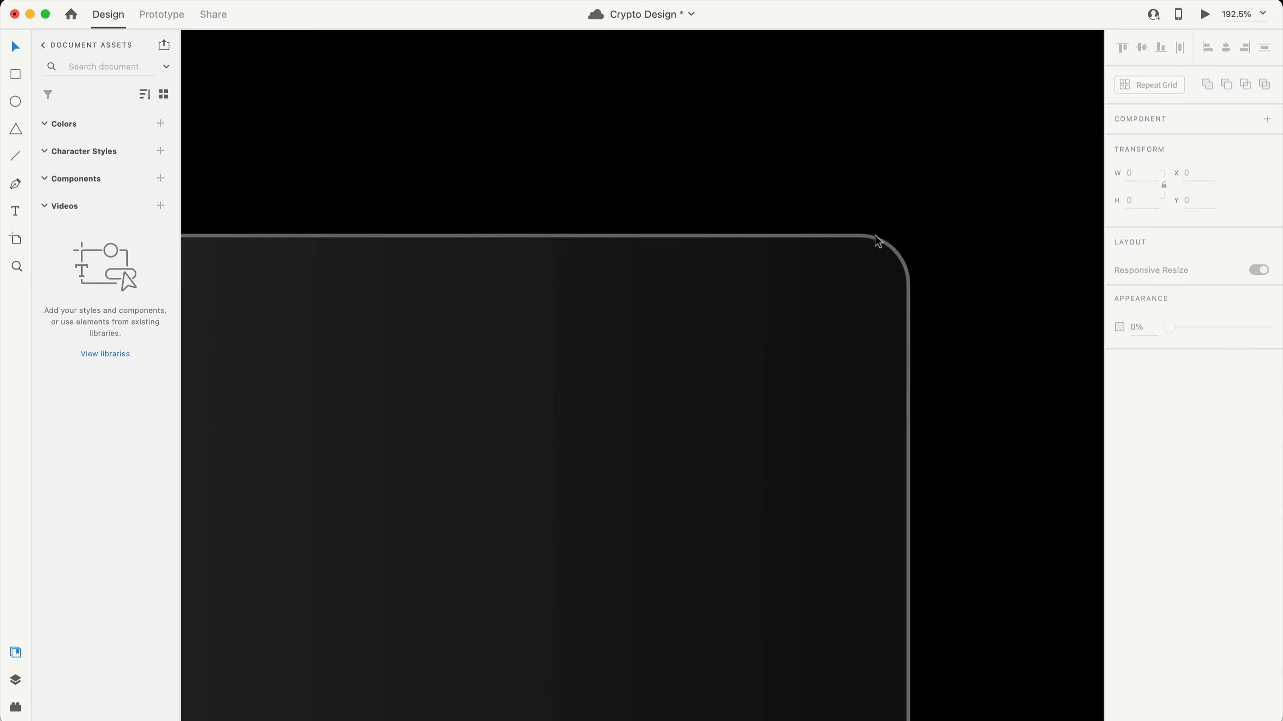
{"action": "left_click", "coordinate": [874, 241]}
{"action": "scroll", "coordinate": [795, 414], "scroll_direction": "down", "scroll_amount": 7}
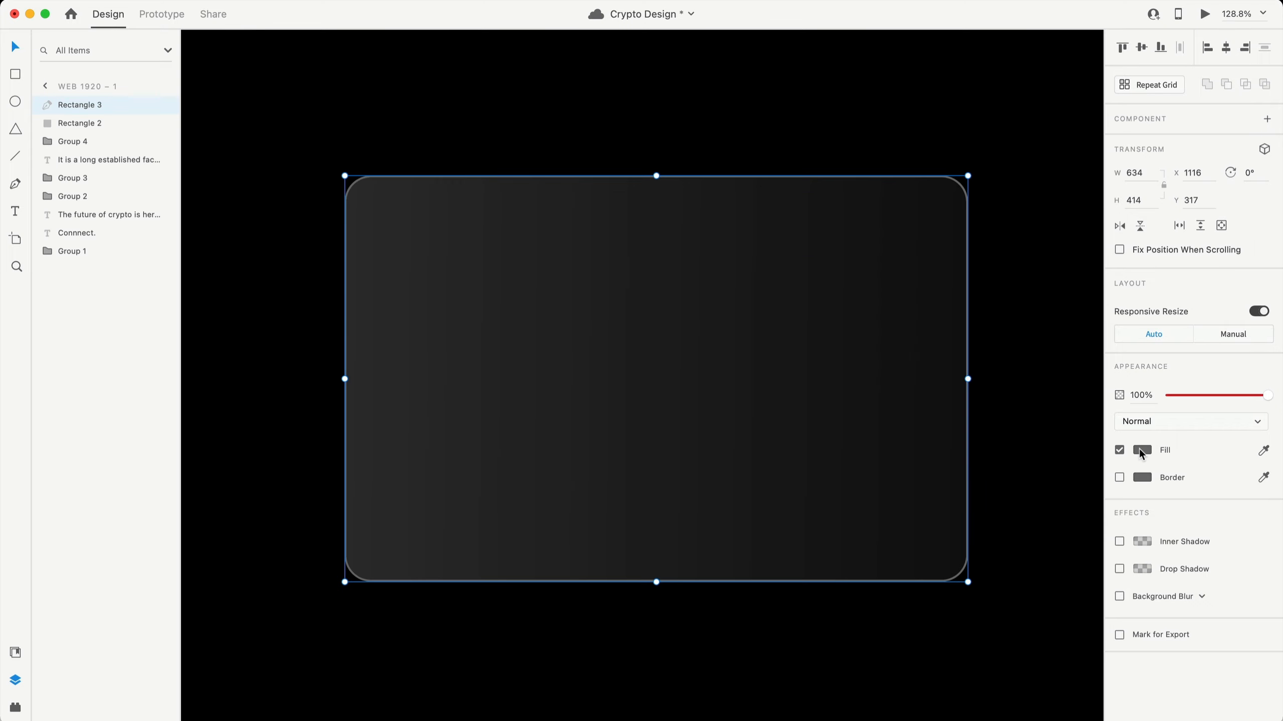
{"action": "left_click", "coordinate": [1140, 449]}
- Give the card's outline a white linear gradient that fades to transparent
{"action": "left_click", "coordinate": [1006, 357]}
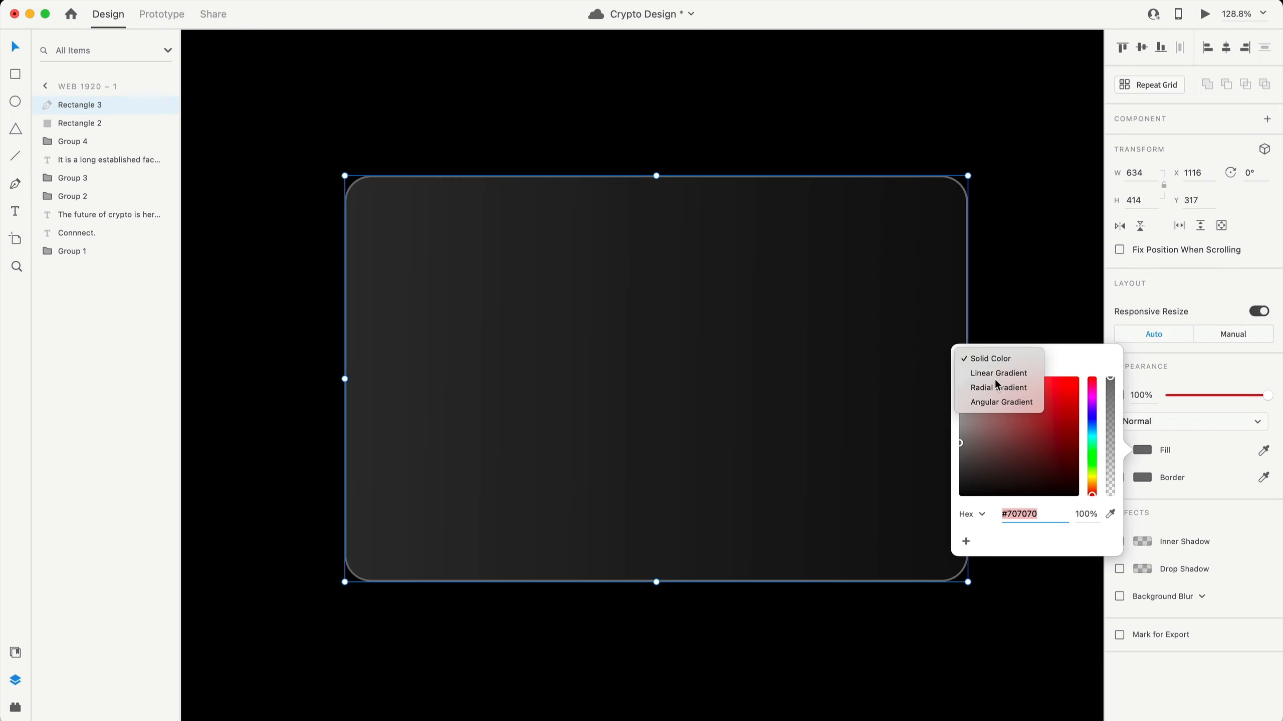
{"action": "left_click", "coordinate": [990, 374]}
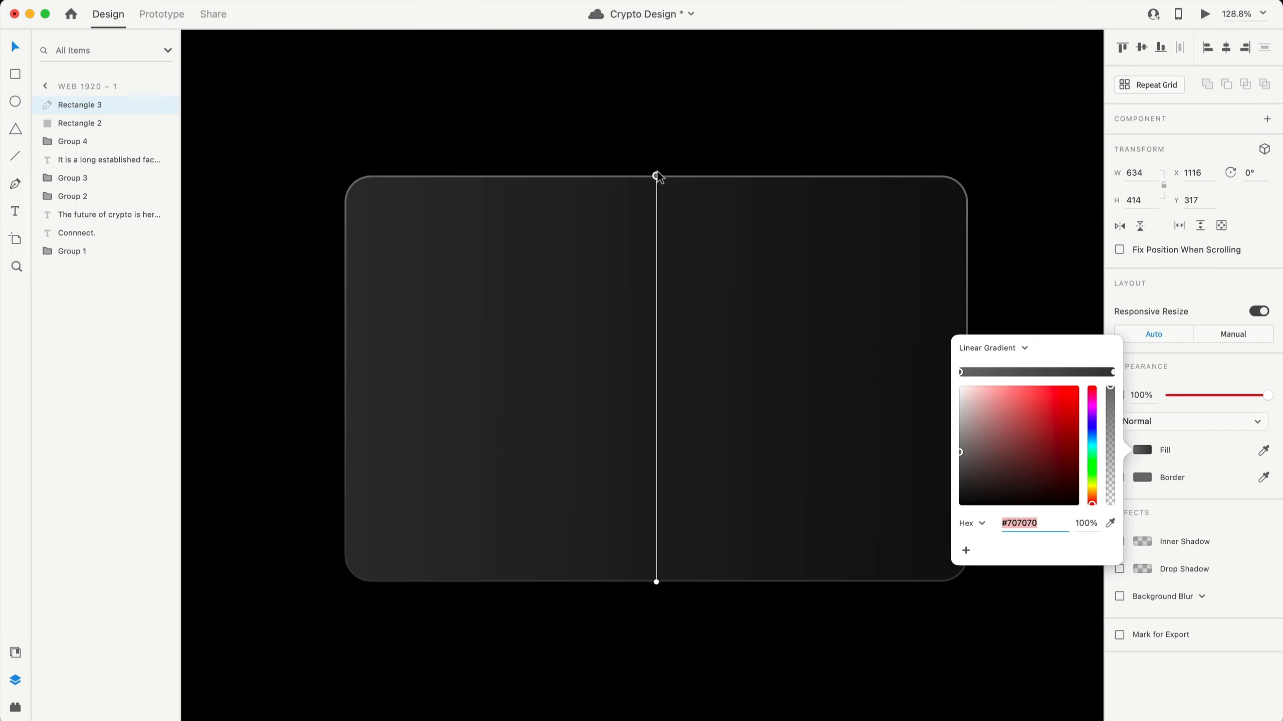
{"action": "left_click_drag", "start_coordinate": [657, 174], "coordinate": [366, 320]}
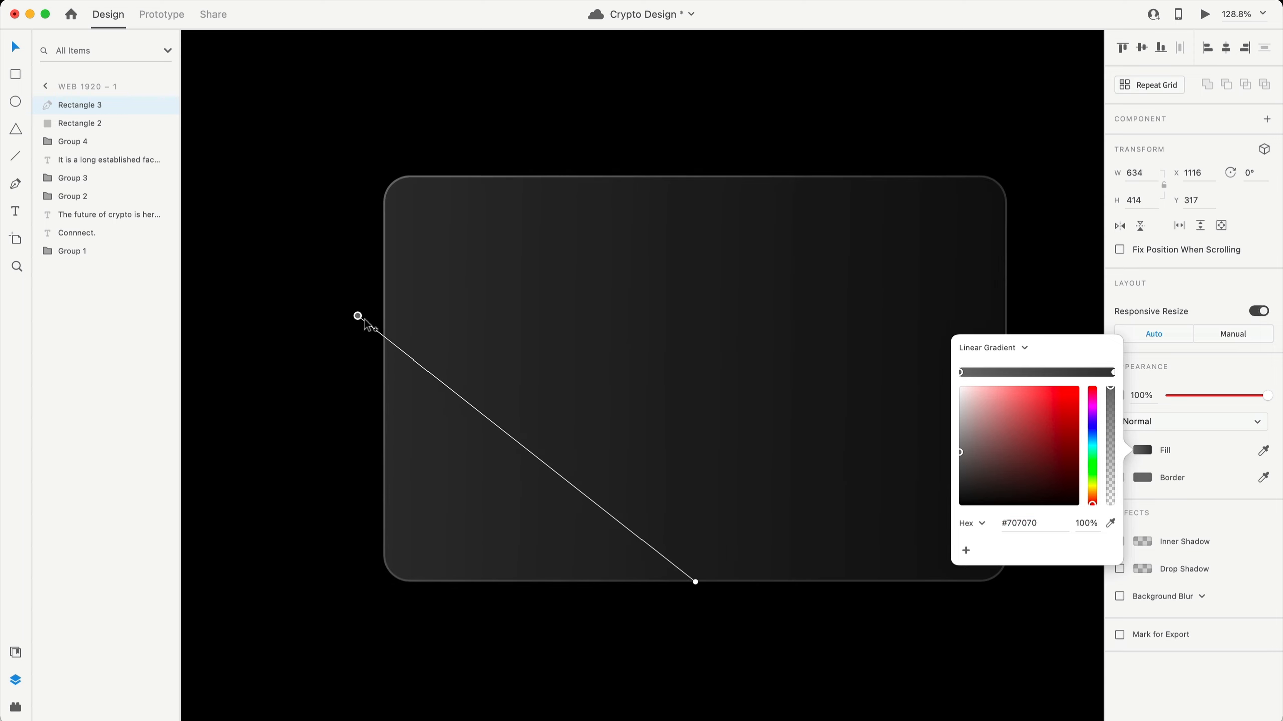
{"action": "scroll", "coordinate": [365, 323], "scroll_direction": "down", "scroll_amount": 5}
{"action": "left_click_drag", "start_coordinate": [587, 487], "coordinate": [799, 330]}
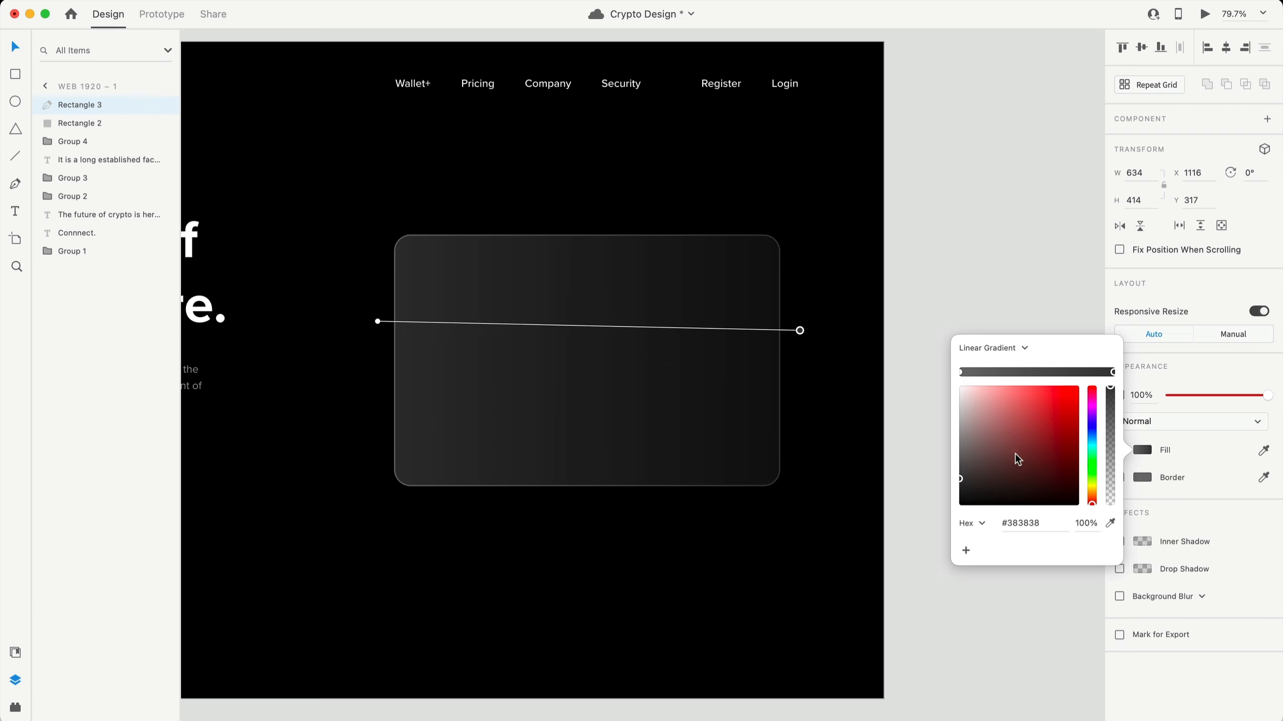
{"action": "left_click_drag", "start_coordinate": [1015, 454], "coordinate": [931, 353]}
{"action": "left_click", "coordinate": [961, 372]}
{"action": "left_click_drag", "start_coordinate": [985, 409], "coordinate": [950, 380]}
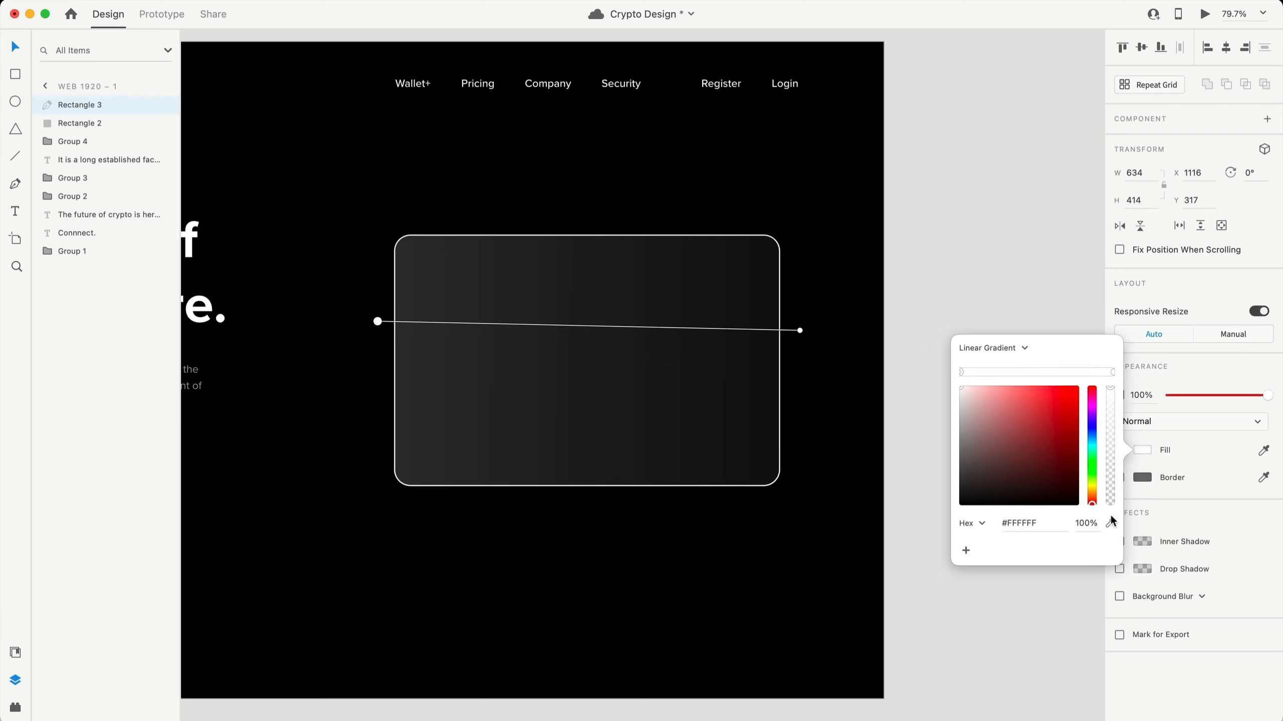
{"action": "left_click_drag", "start_coordinate": [1113, 399], "coordinate": [1103, 523]}
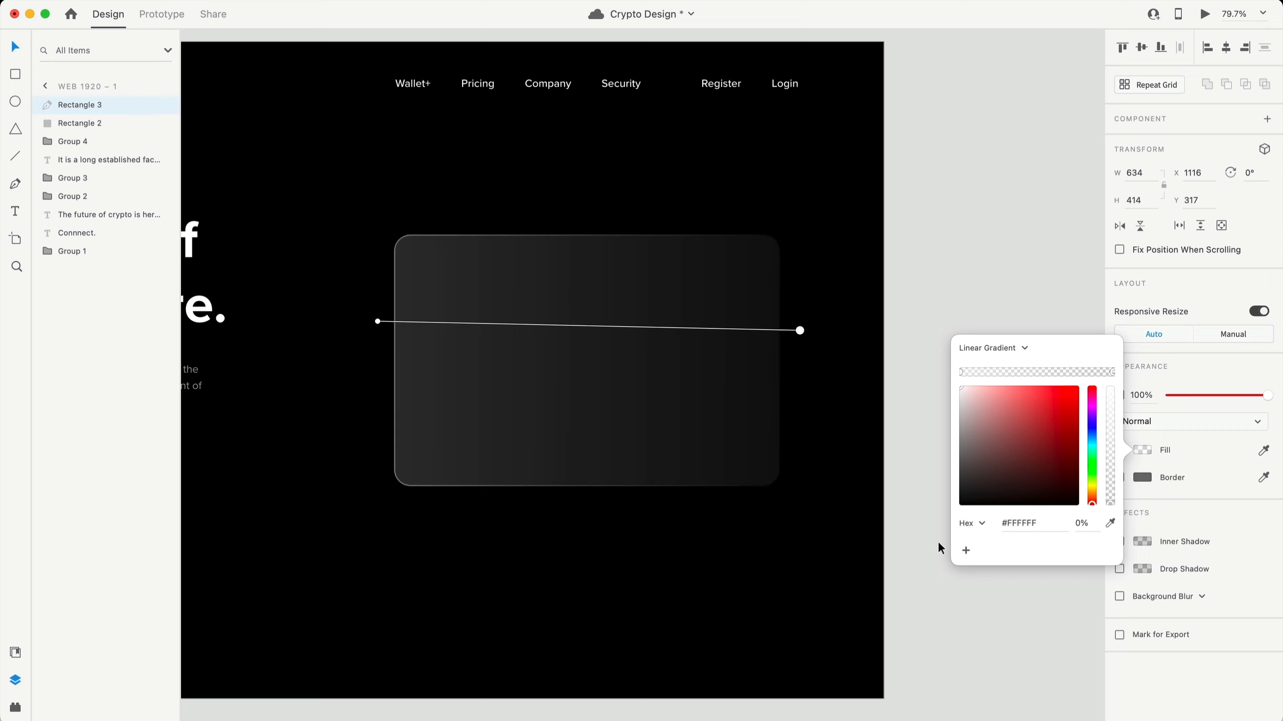
{"action": "left_click_drag", "start_coordinate": [800, 329], "coordinate": [638, 396]}
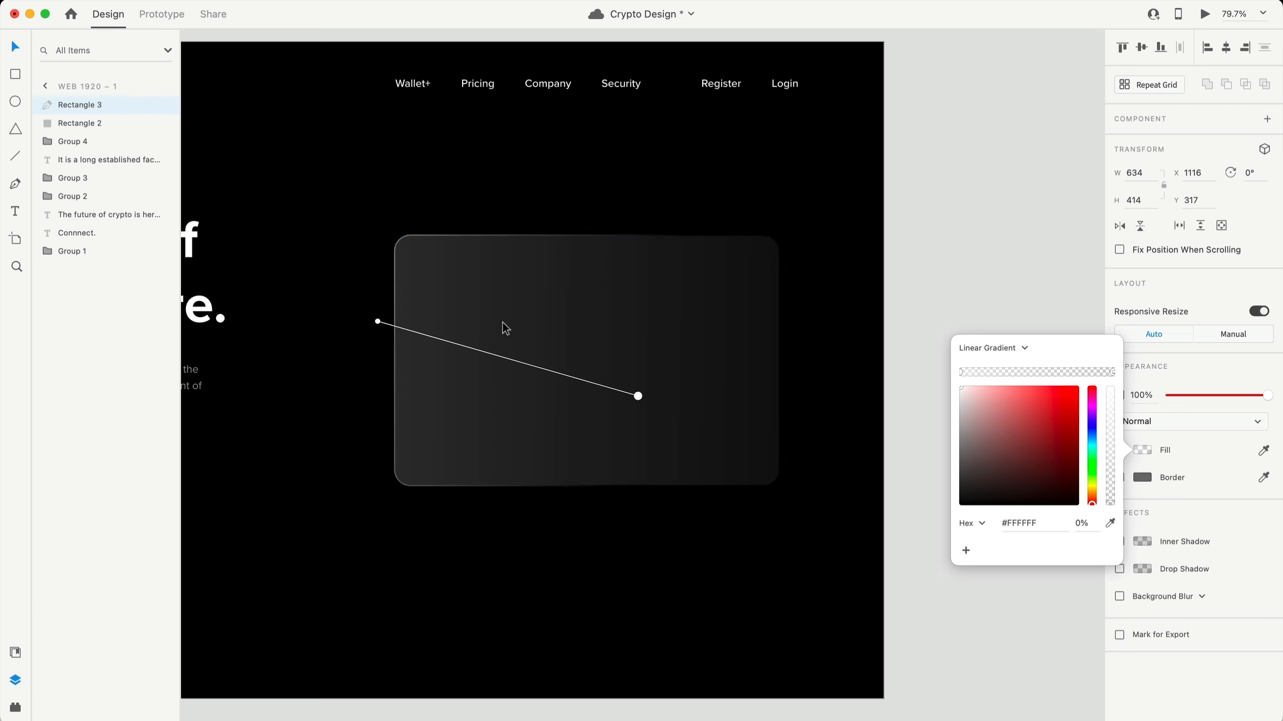
- Tilt the card rectangle's gradient fill downward to the right
{"action": "left_click", "coordinate": [678, 296]}
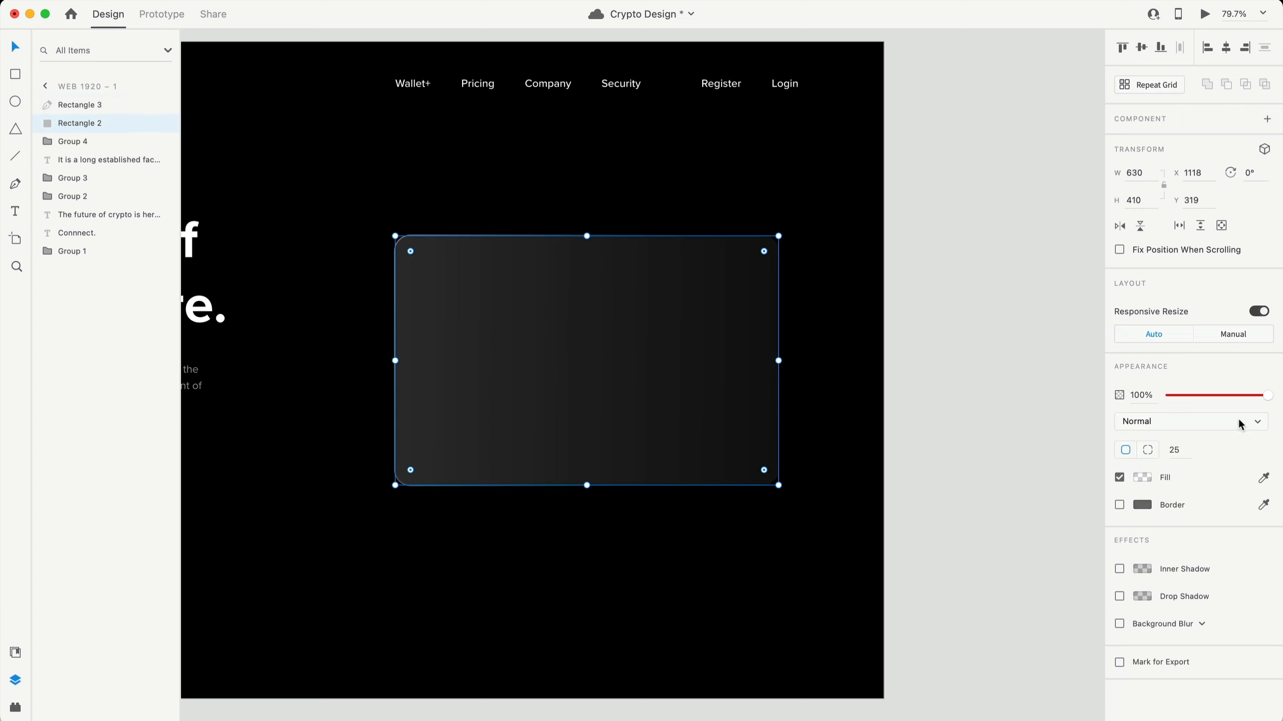
{"action": "left_click", "coordinate": [1154, 479]}
{"action": "left_click_drag", "start_coordinate": [820, 359], "coordinate": [820, 419]}
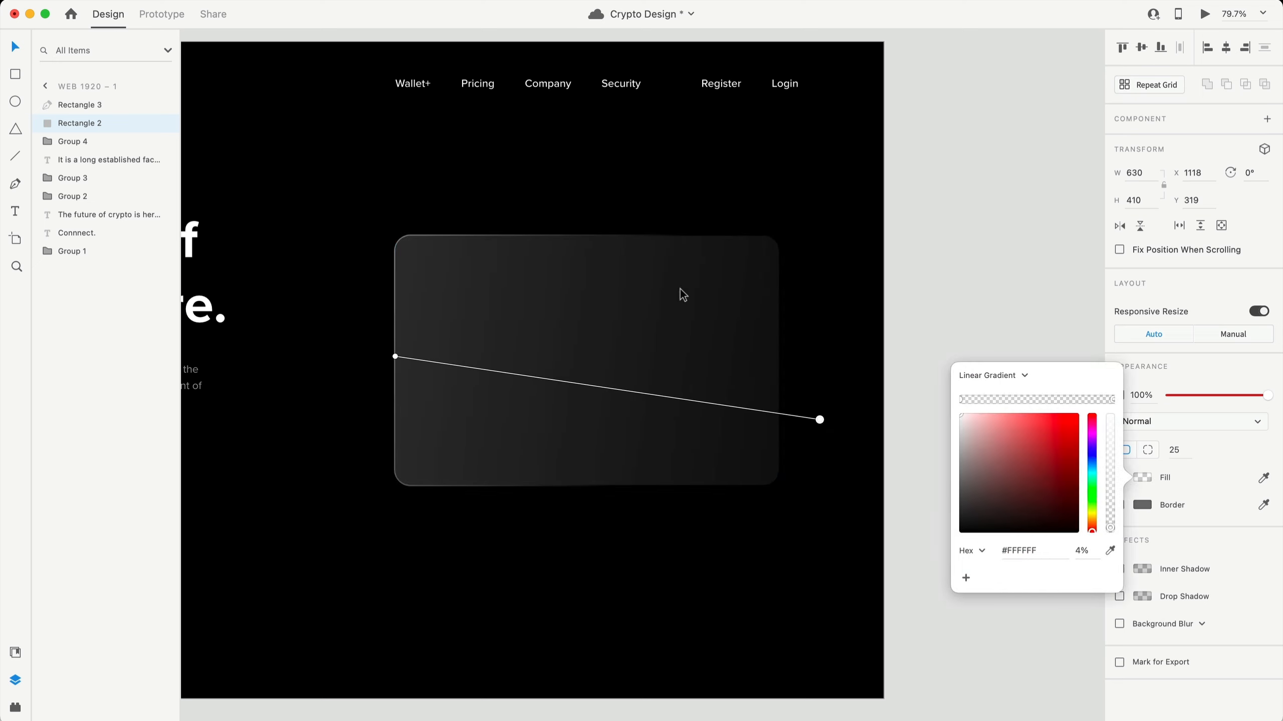
{"action": "left_click", "coordinate": [818, 273]}
{"action": "left_click", "coordinate": [702, 325]}
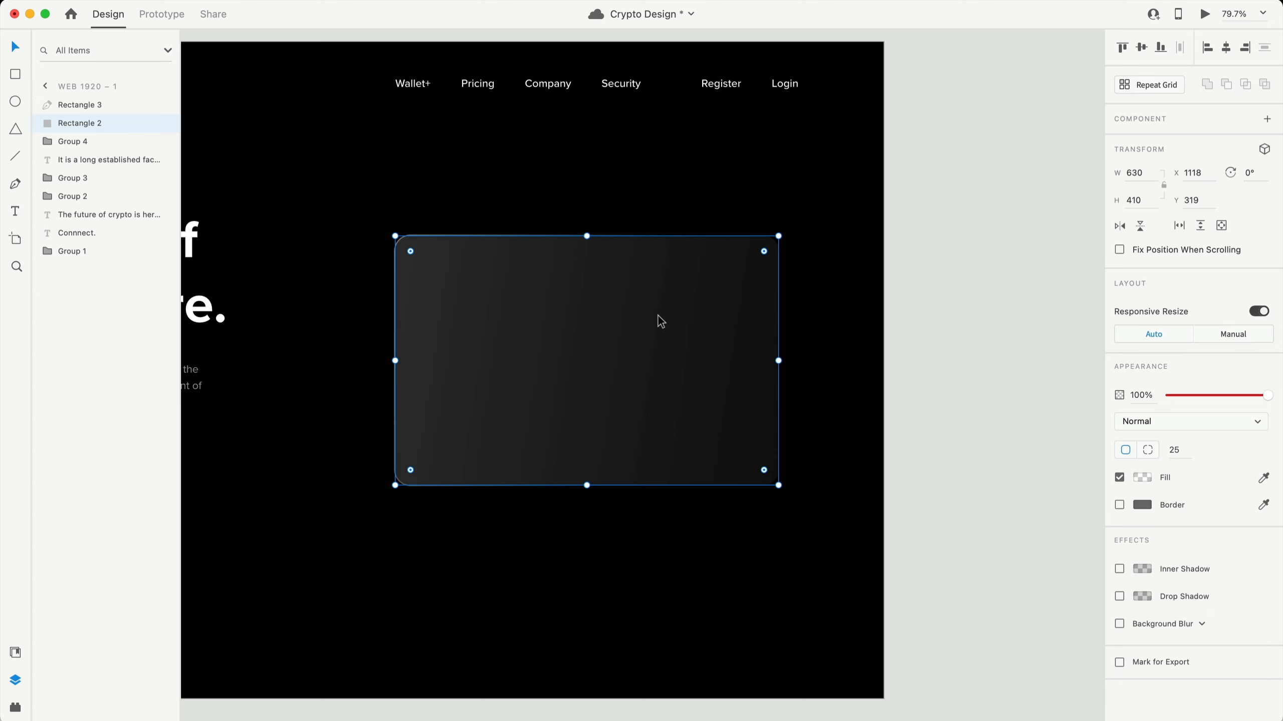
{"action": "left_click", "coordinate": [811, 555]}
{"action": "scroll", "coordinate": [813, 561], "scroll_direction": "down", "scroll_amount": 5}
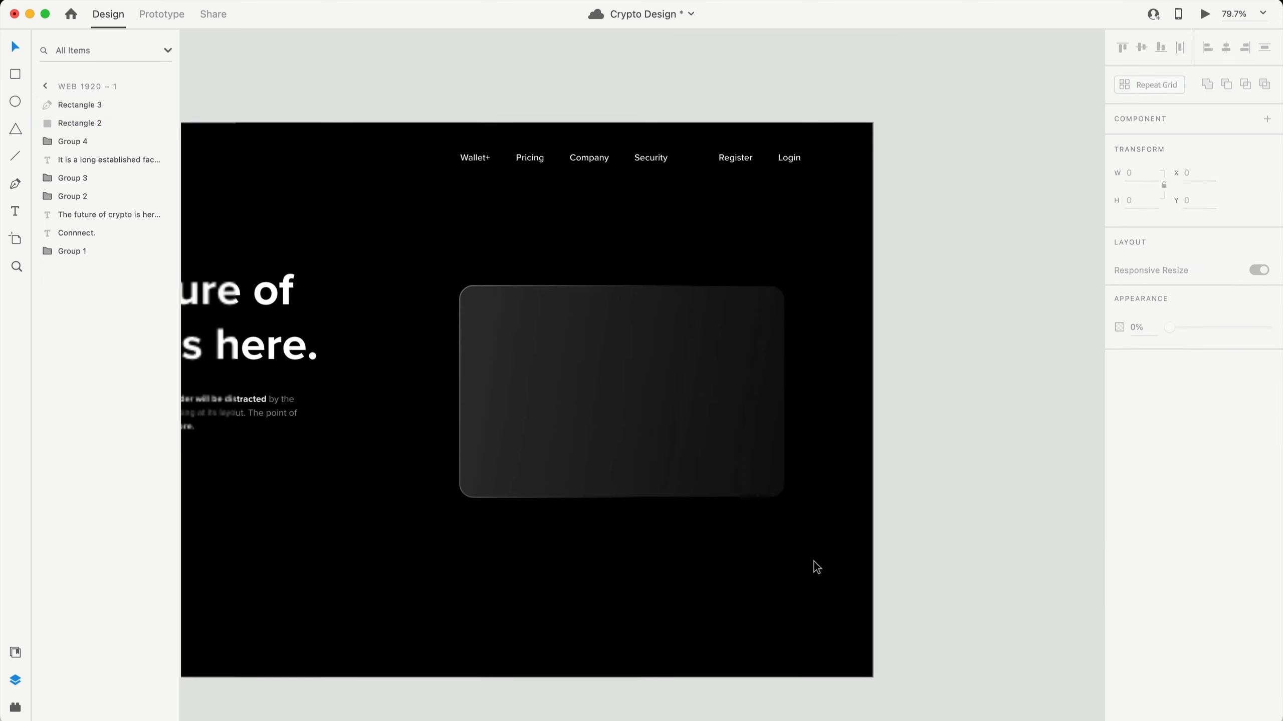
{"action": "scroll", "coordinate": [814, 561], "scroll_direction": "up", "scroll_amount": 3}
- Draw a 378×378 circle over the card and send it to the back
{"action": "left_click", "coordinate": [15, 103]}
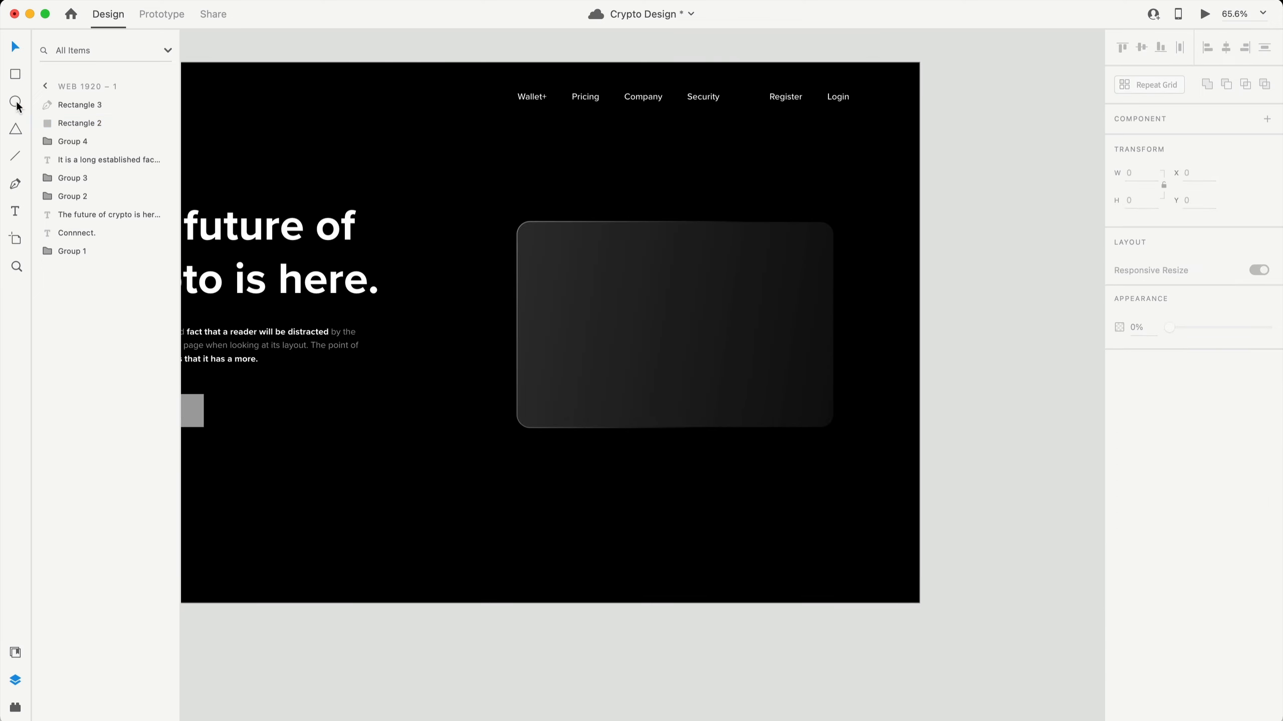
{"action": "mouse_move", "coordinate": [641, 259]}
{"action": "left_mouse_down"}
{"action": "mouse_move", "coordinate": [742, 342]}
{"action": "mouse_move", "coordinate": [826, 444]}
{"action": "left_mouse_up"}
{"action": "left_click_drag", "start_coordinate": [751, 344], "coordinate": [749, 354]}
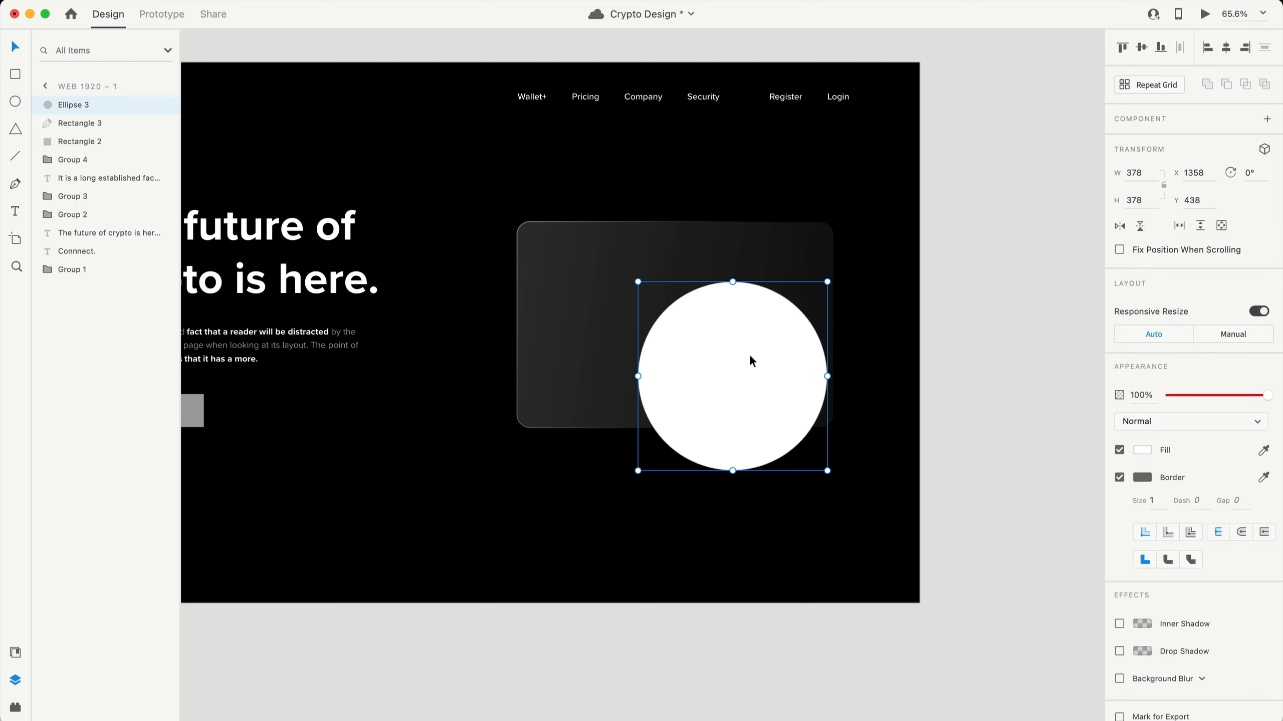
{"action": "key", "text": "super+shift+bracketleft"}
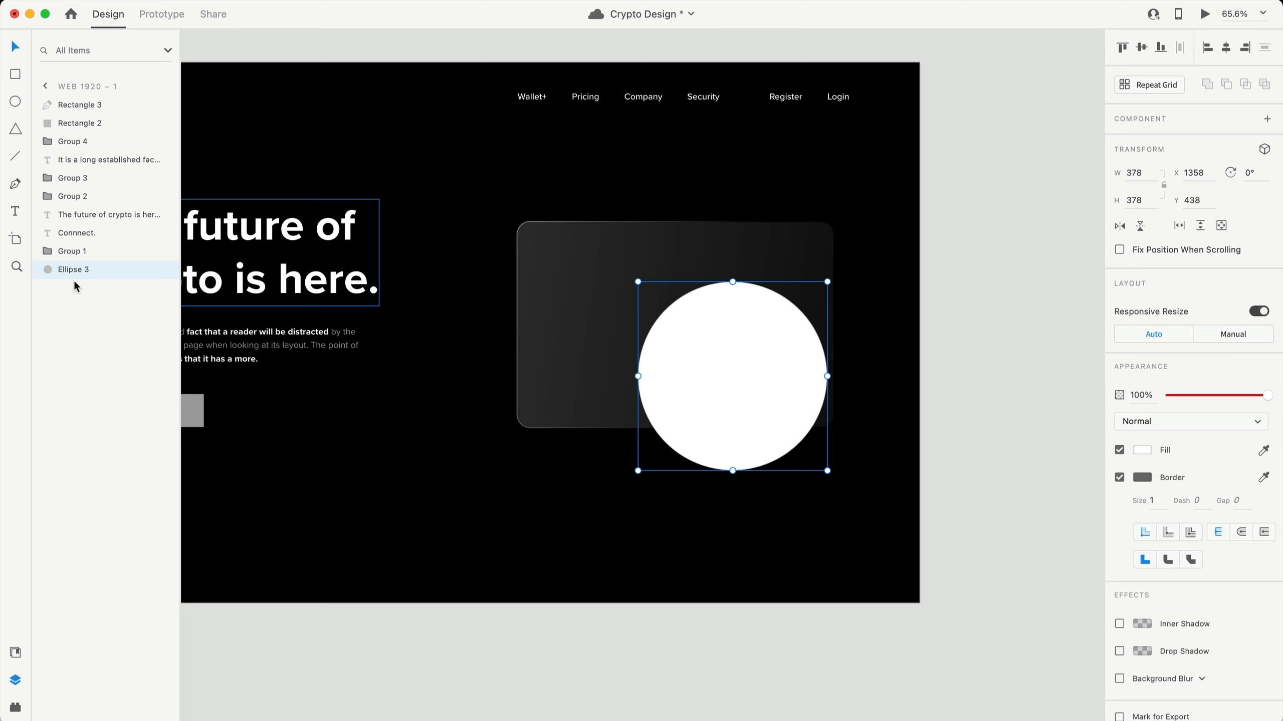
- Remove the circle's border, fill it blue, and slide it under the card's lower-right corner
{"action": "left_click", "coordinate": [1120, 478]}
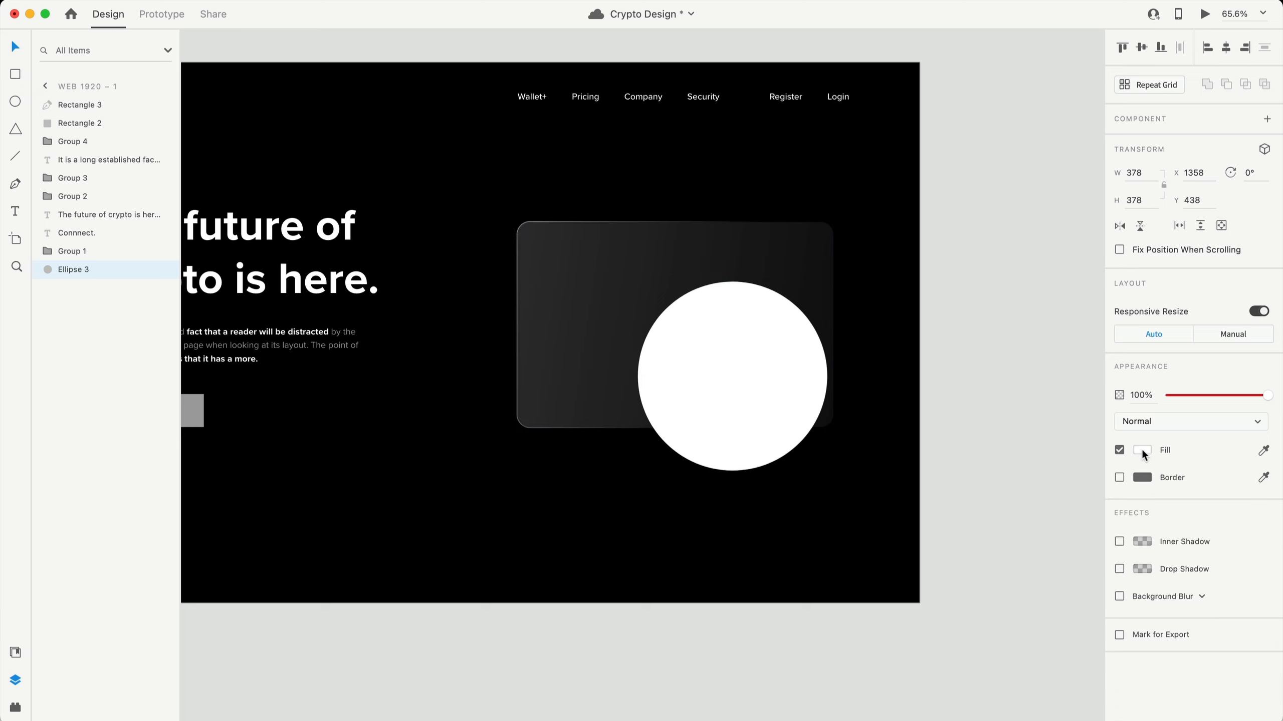
{"action": "left_click", "coordinate": [1143, 450]}
{"action": "left_click_drag", "start_coordinate": [1051, 427], "coordinate": [1074, 404]}
{"action": "left_click", "coordinate": [1091, 422]}
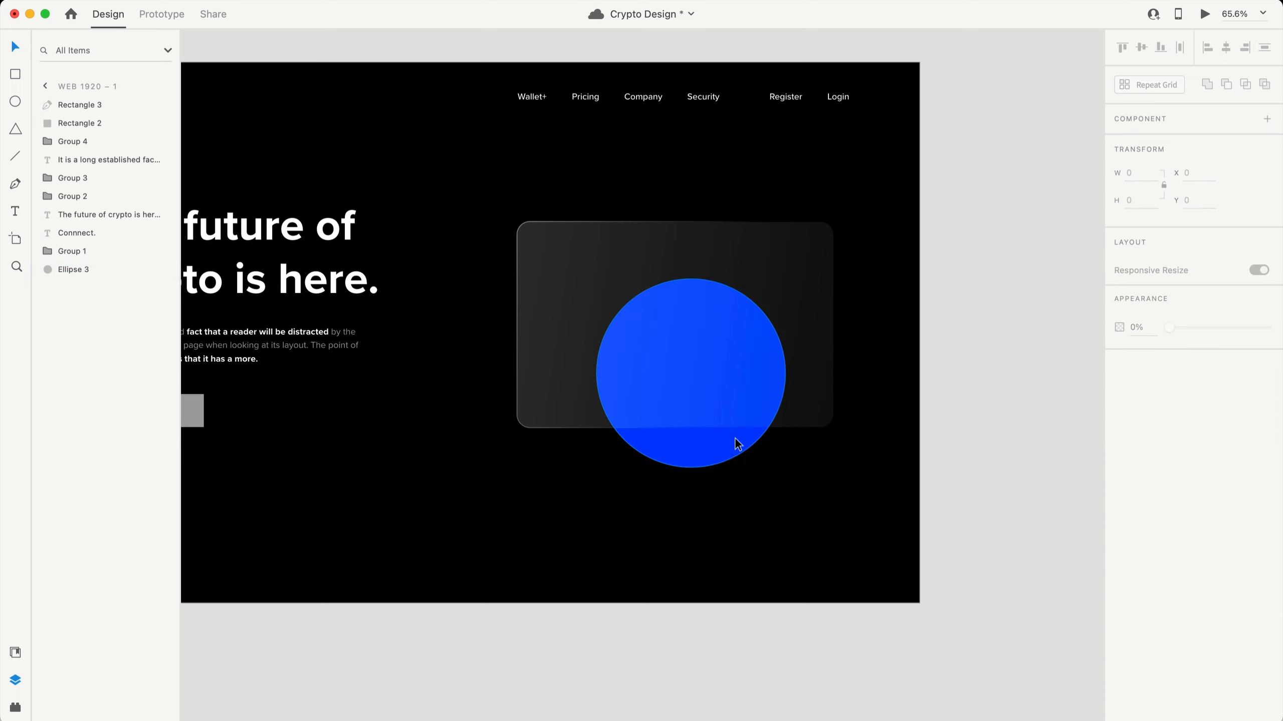
{"action": "left_click_drag", "start_coordinate": [735, 443], "coordinate": [797, 464]}
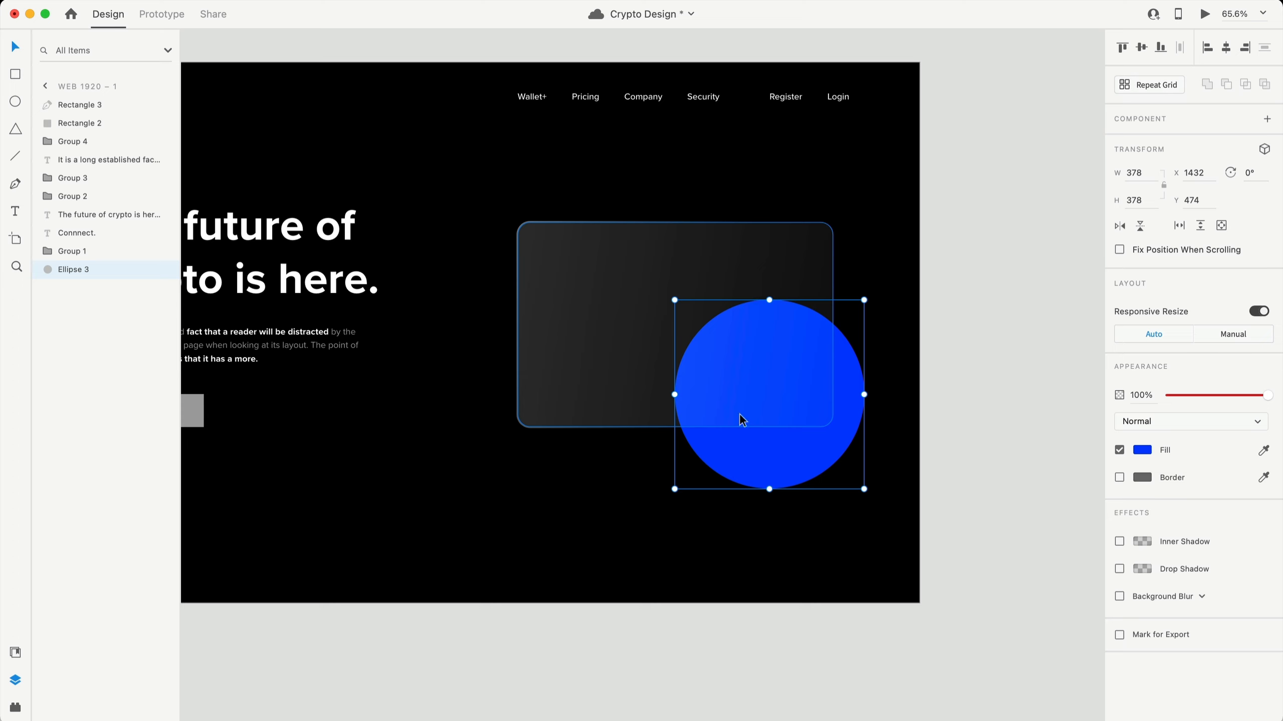
{"action": "left_click", "coordinate": [683, 290]}
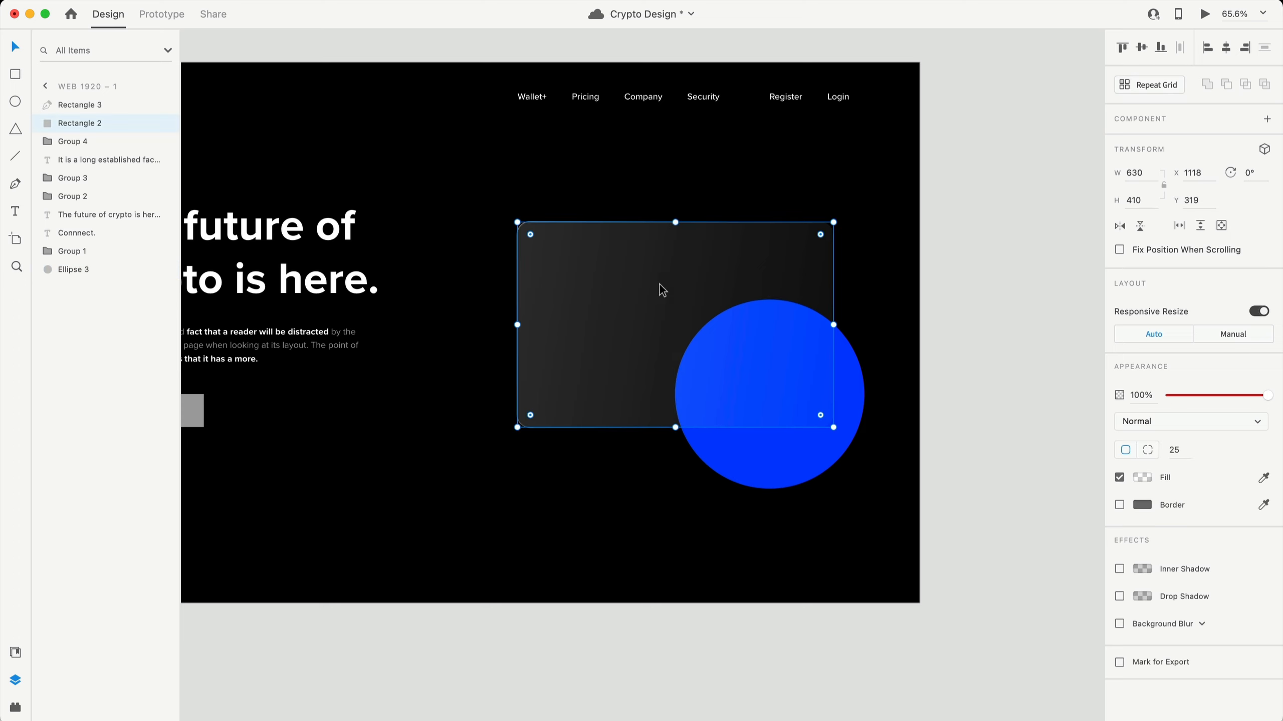
- Give the card a background blur and a drop shadow with blur 10 and Y offset 5
{"action": "left_click", "coordinate": [1119, 623]}
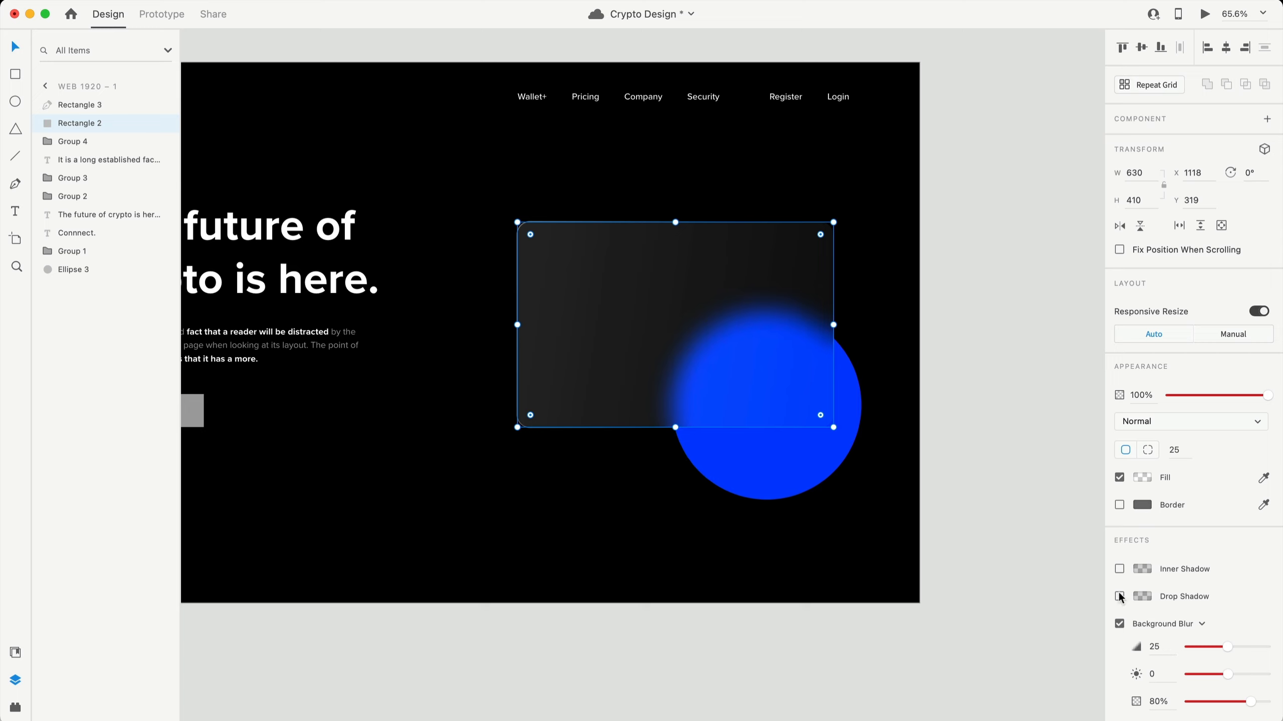
{"action": "left_click", "coordinate": [1119, 597]}
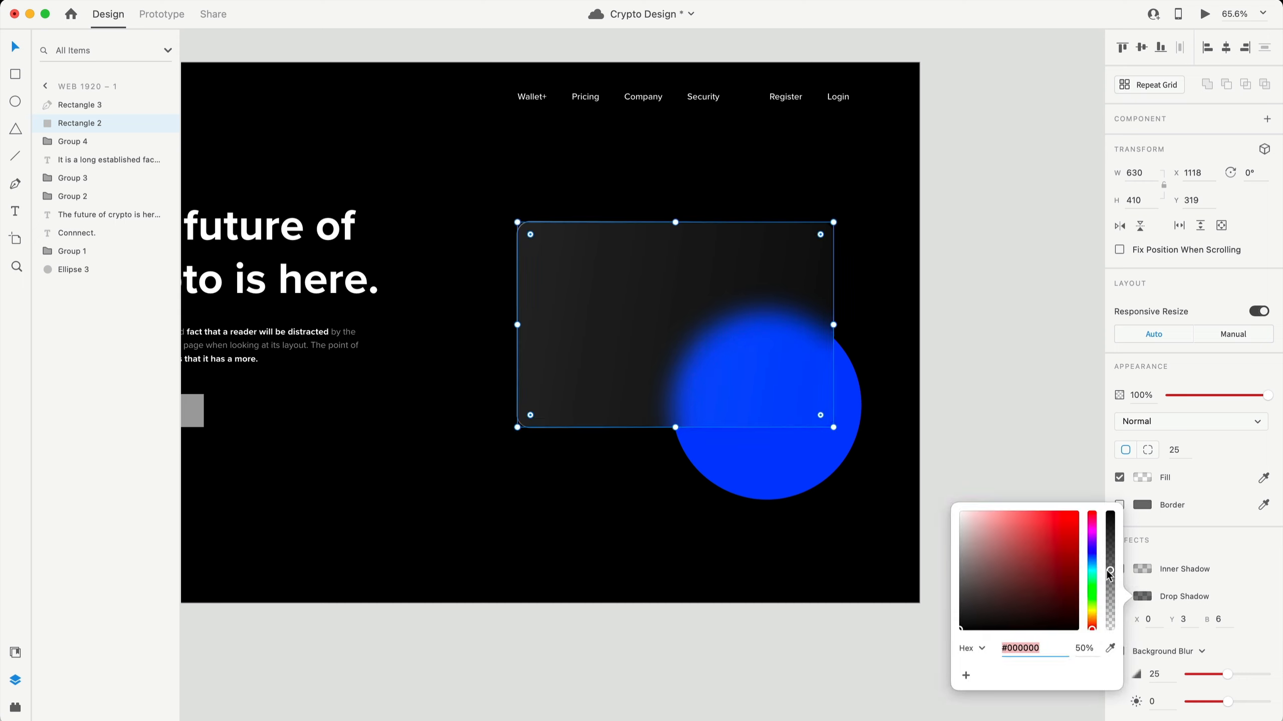
{"action": "left_click", "coordinate": [1223, 621]}
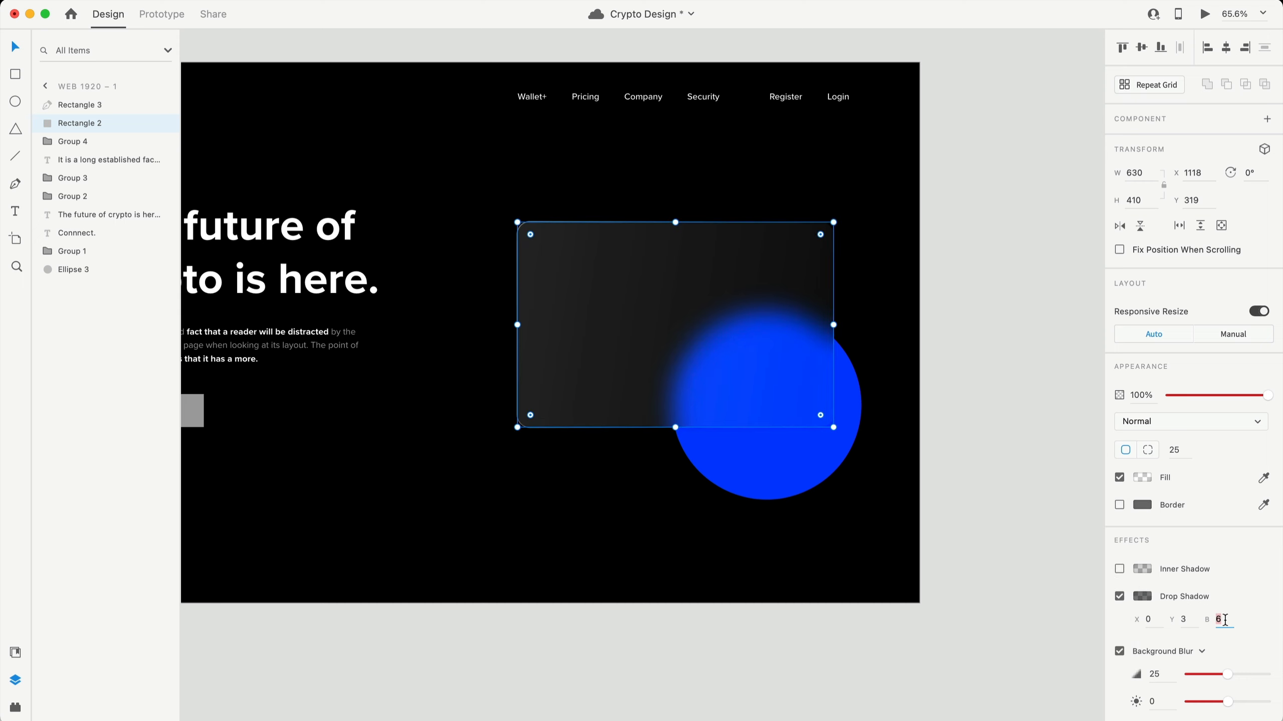
{"action": "type", "text": "10"}
{"action": "key", "text": "Return"}
{"action": "left_click", "coordinate": [1184, 619]}
{"action": "type", "text": "5"}
{"action": "key", "text": "Return"}
- Move the blue circle off the artboard onto the pasteboard
{"action": "left_click_drag", "start_coordinate": [773, 450], "coordinate": [1047, 230]}
{"action": "left_click", "coordinate": [996, 389]}
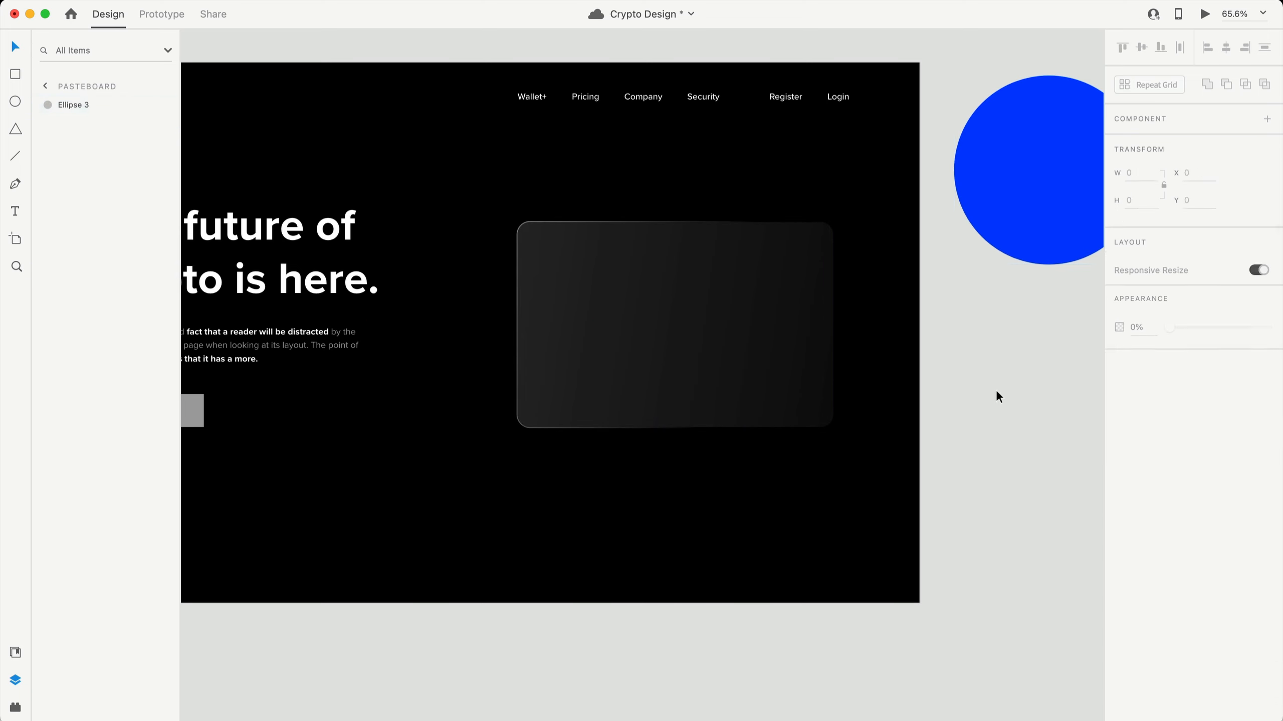
{"action": "scroll", "coordinate": [895, 445], "scroll_direction": "left", "scroll_amount": 3}
- Add the masked card number '**** **** **** 9999' as text on the card
{"action": "scroll", "coordinate": [896, 445], "scroll_direction": "up", "scroll_amount": 5}
{"action": "left_click", "coordinate": [657, 584]}
{"action": "left_click", "coordinate": [577, 337]}
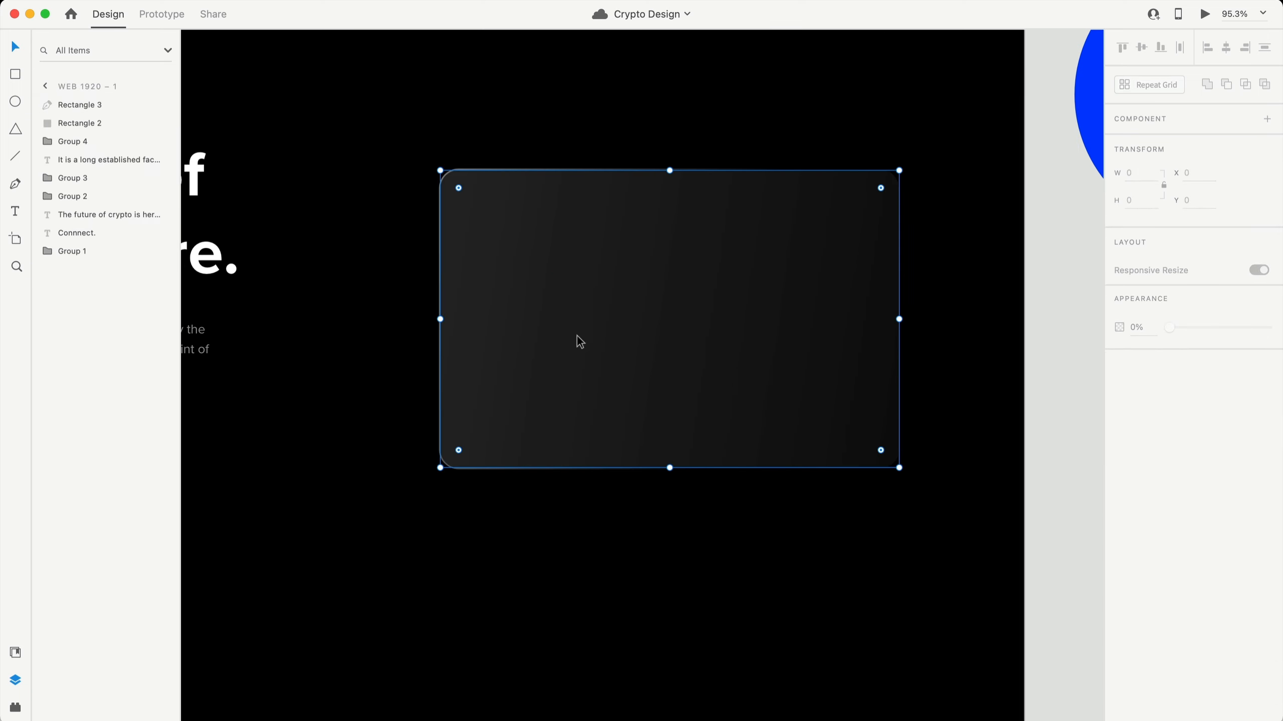
{"action": "key", "text": "t"}
{"action": "left_click", "coordinate": [600, 349]}
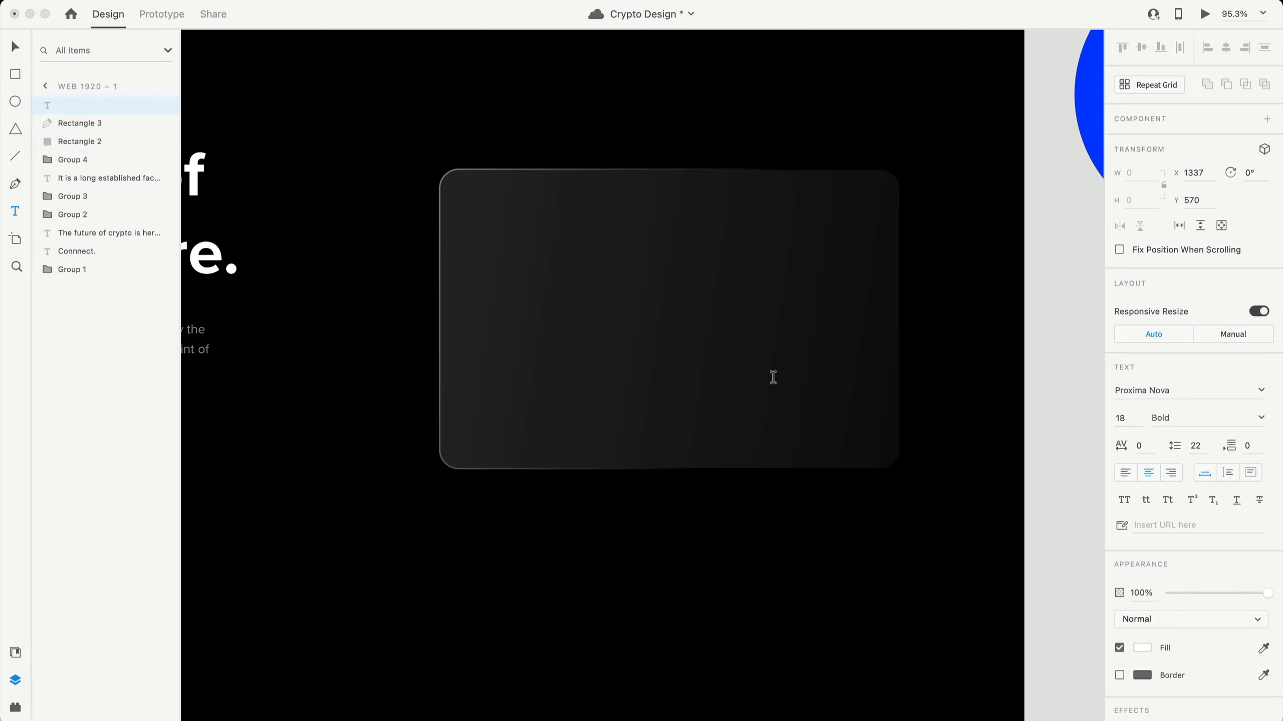
{"action": "type", "text": "**** **** **** 9999"}
{"action": "left_click_drag", "start_coordinate": [613, 349], "coordinate": [600, 349]}
{"action": "key", "text": "Escape"}
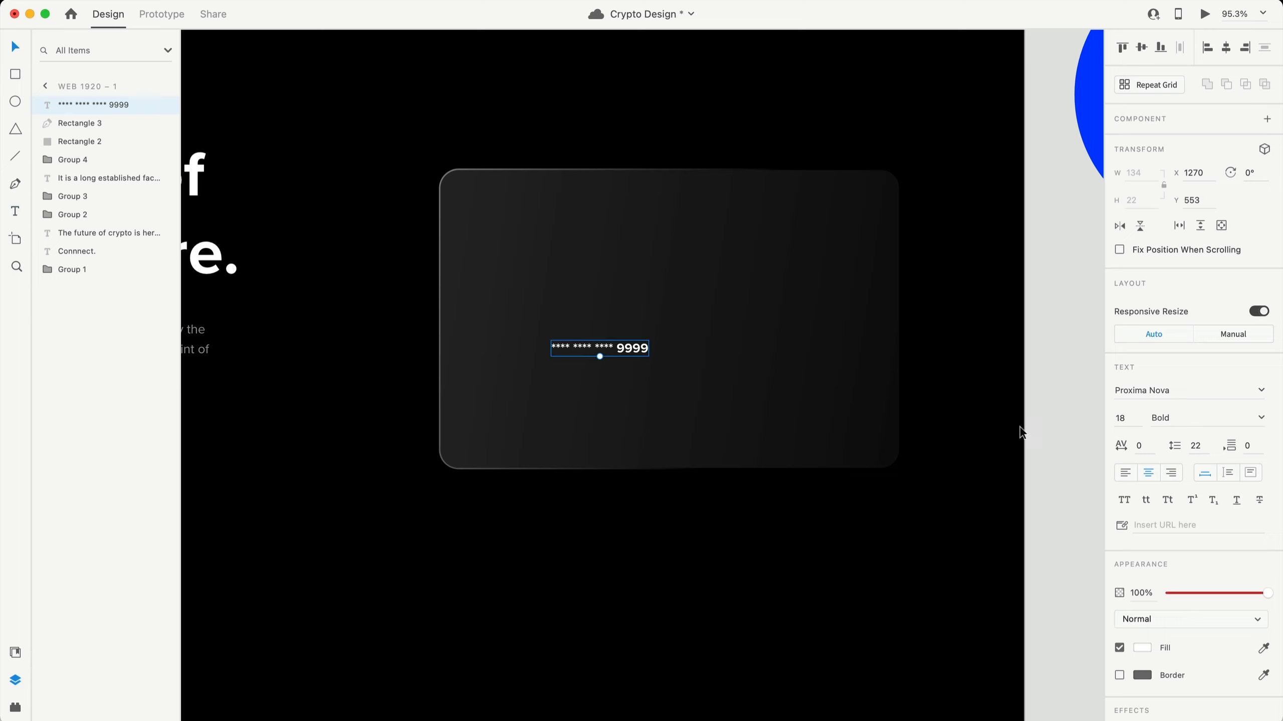
- Set the card number to 20 pt Semibold with 300 character spacing
{"action": "left_click", "coordinate": [1238, 417]}
{"action": "left_click", "coordinate": [1131, 424]}
{"action": "type", "text": "20"}
{"action": "key", "text": "Return"}
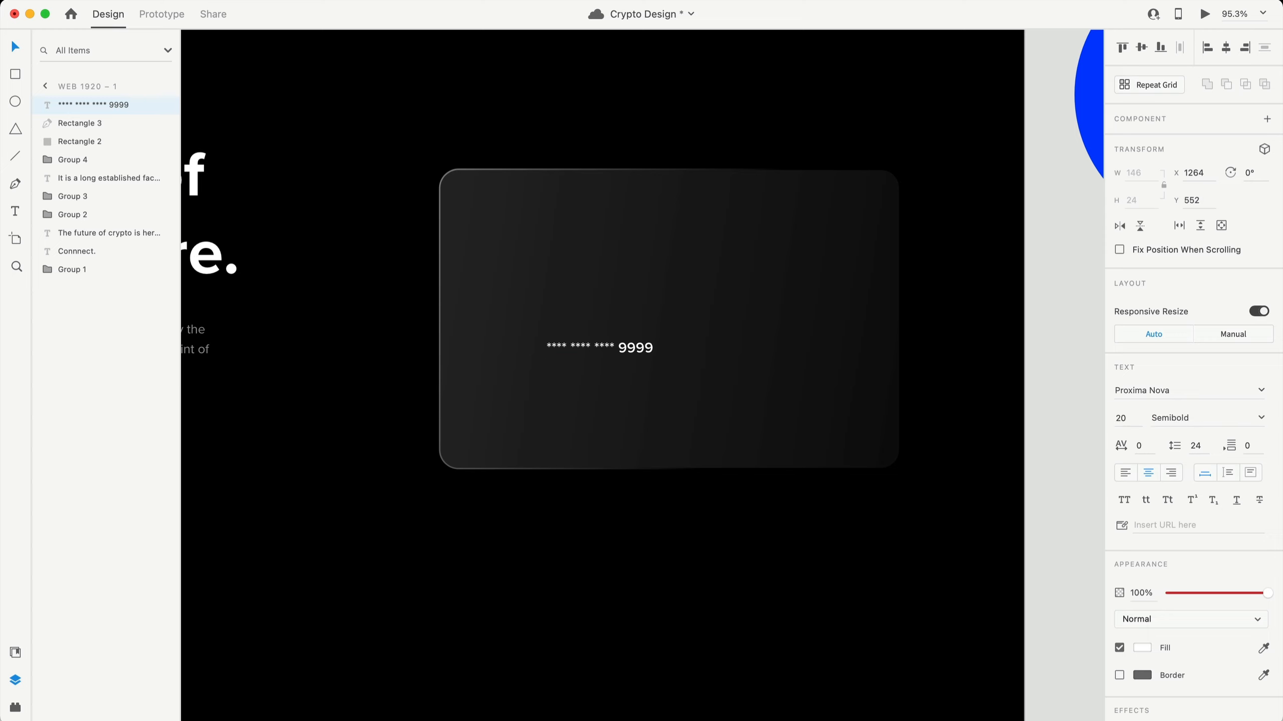
{"action": "left_click", "coordinate": [1150, 449]}
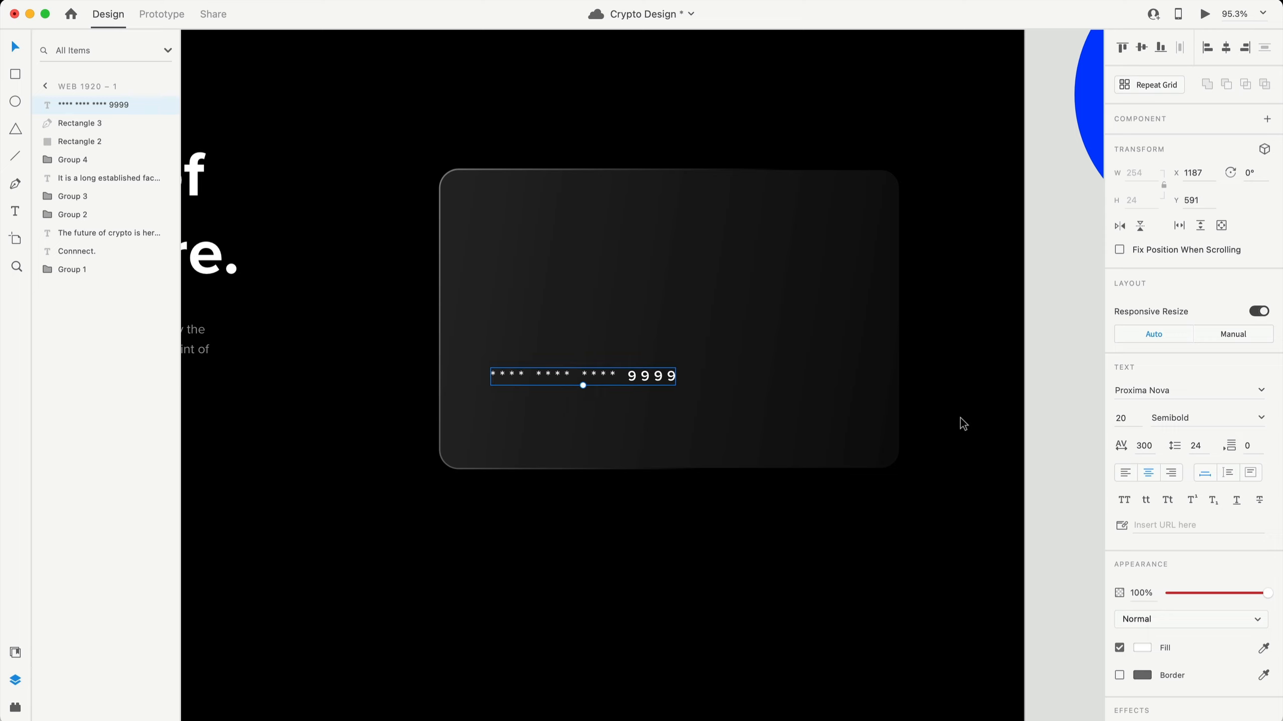
{"action": "scroll", "coordinate": [962, 424], "scroll_direction": "down", "scroll_amount": 1}
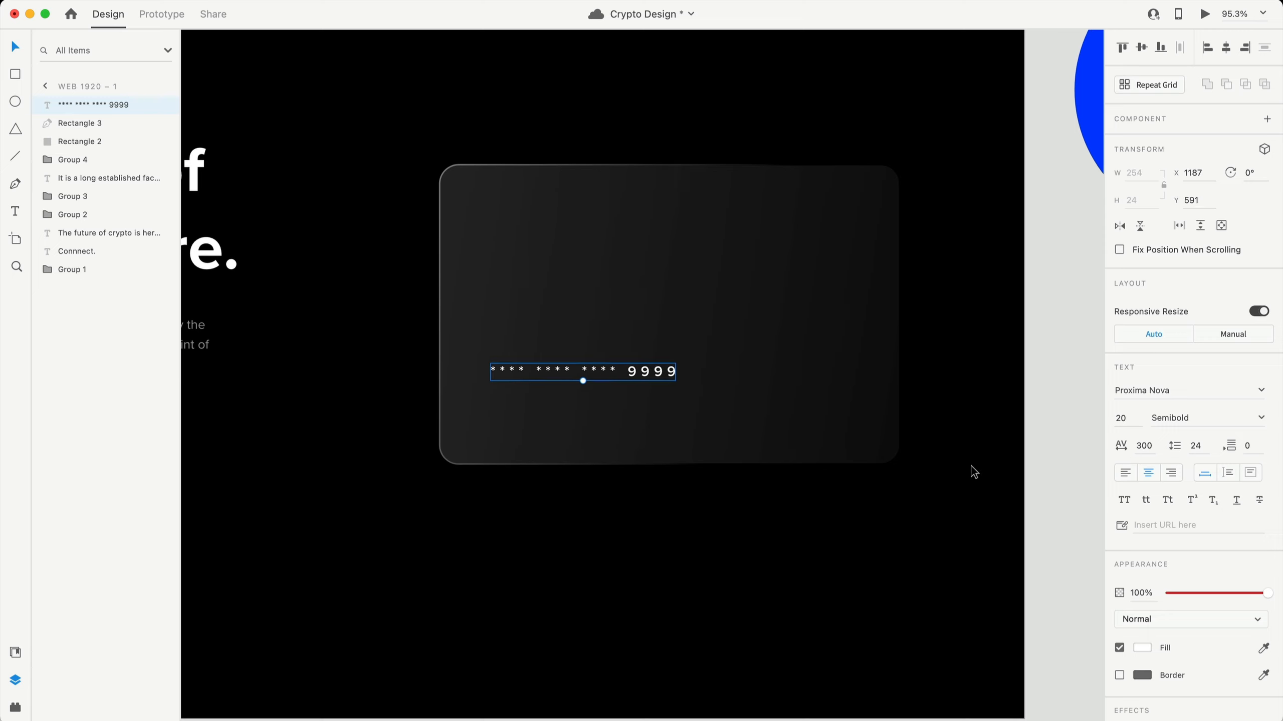
{"action": "key", "text": "t"}
{"action": "left_click", "coordinate": [536, 419]}
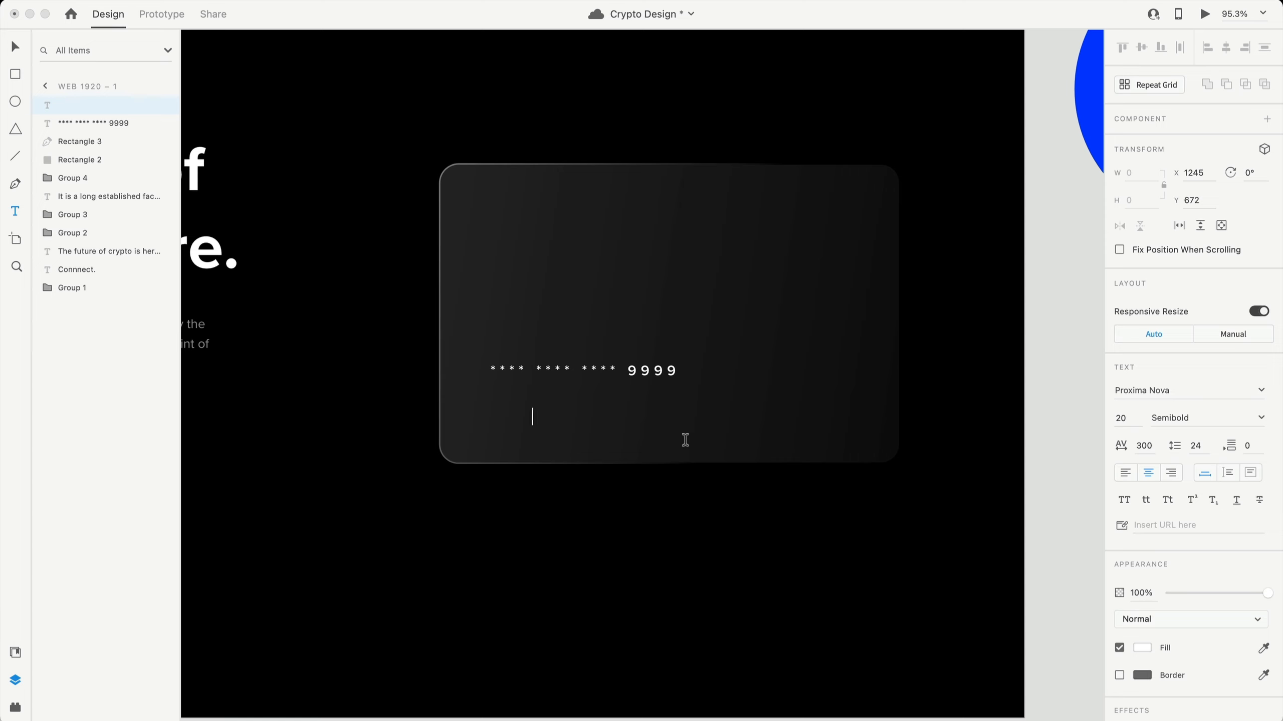
- Add the cardholder name in 14 pt Regular all caps with 0 character spacing
{"action": "key", "text": "Escape"}
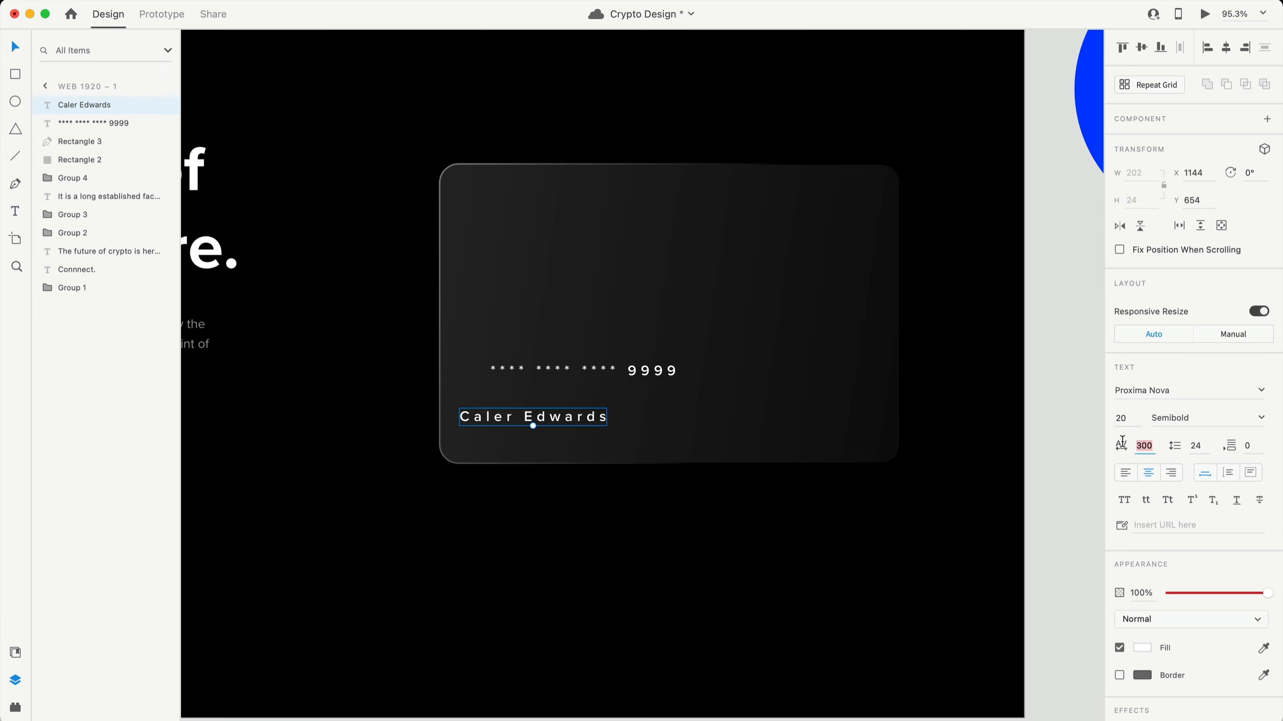
{"action": "type", "text": "0"}
{"action": "left_click", "coordinate": [1108, 410]}
{"action": "type", "text": "14"}
{"action": "key", "text": "Return"}
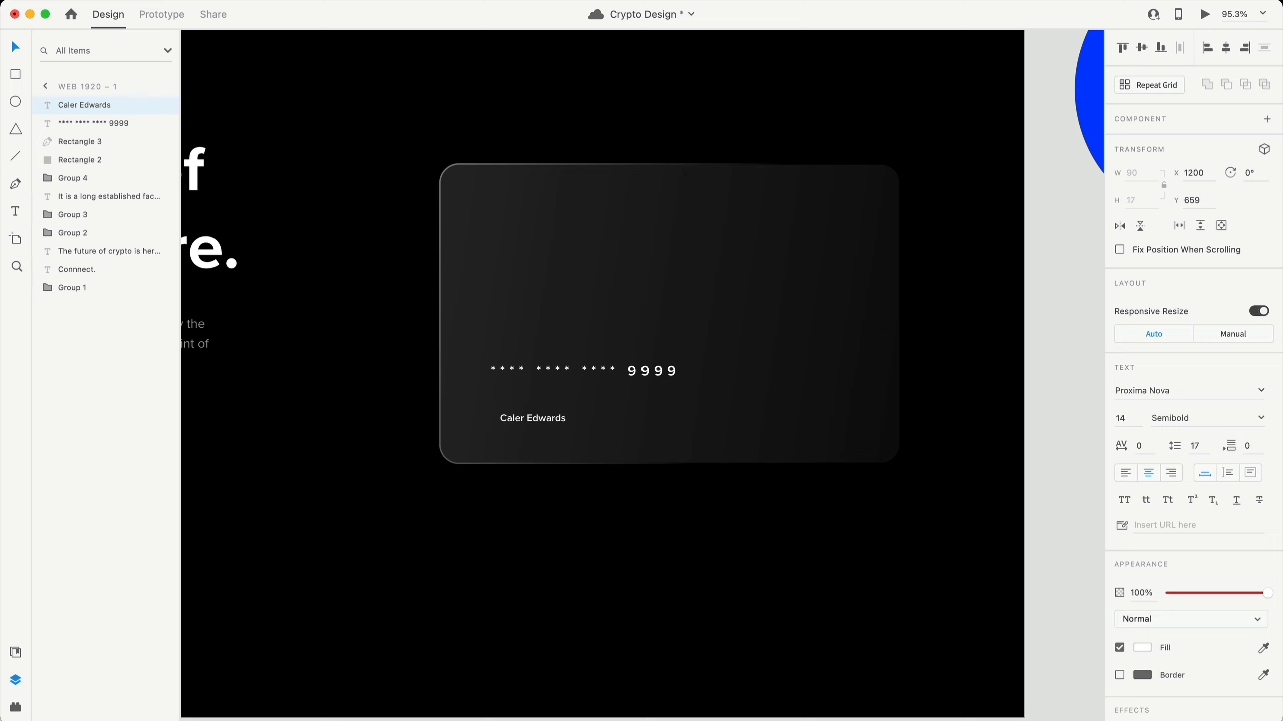
{"action": "left_click", "coordinate": [1129, 500]}
{"action": "left_click", "coordinate": [1261, 418]}
{"action": "left_click", "coordinate": [1177, 437]}
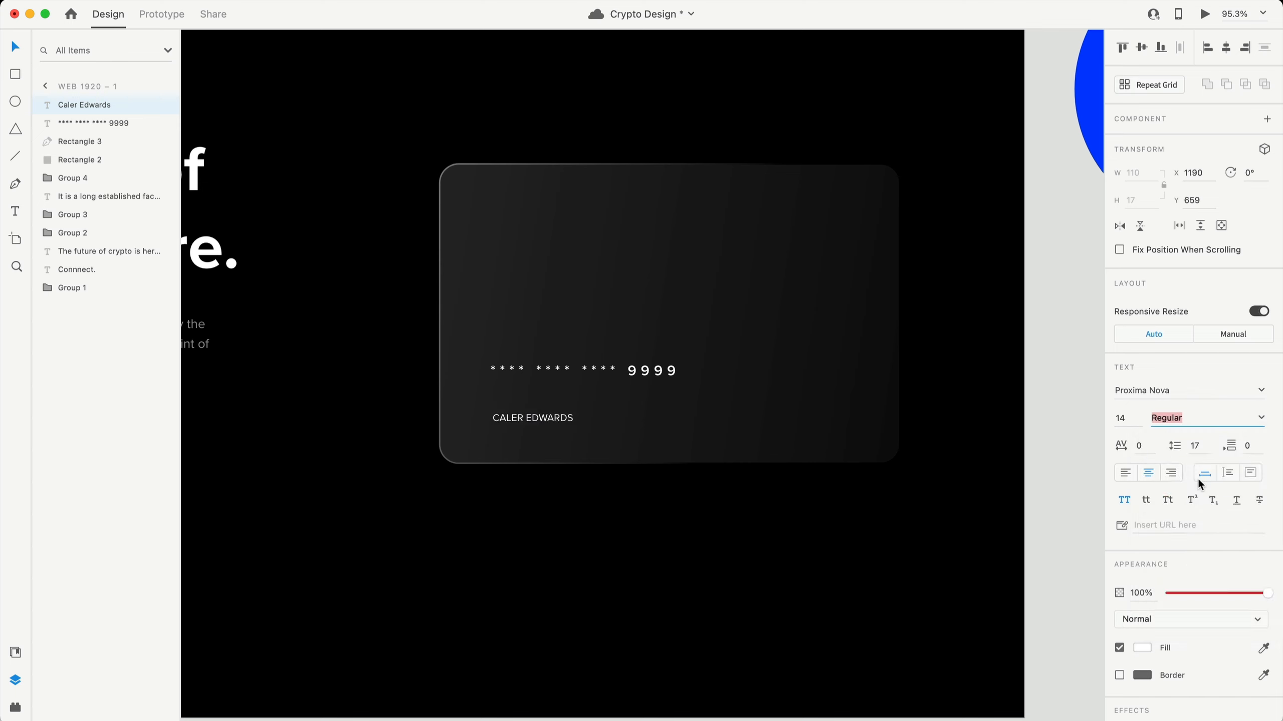
{"action": "left_click", "coordinate": [959, 548]}
- Duplicate the name to its right and change the copy to the 01/23 expiry
{"action": "left_click_drag", "start_coordinate": [539, 424], "coordinate": [687, 410]}
{"action": "double_click", "coordinate": [686, 405]}
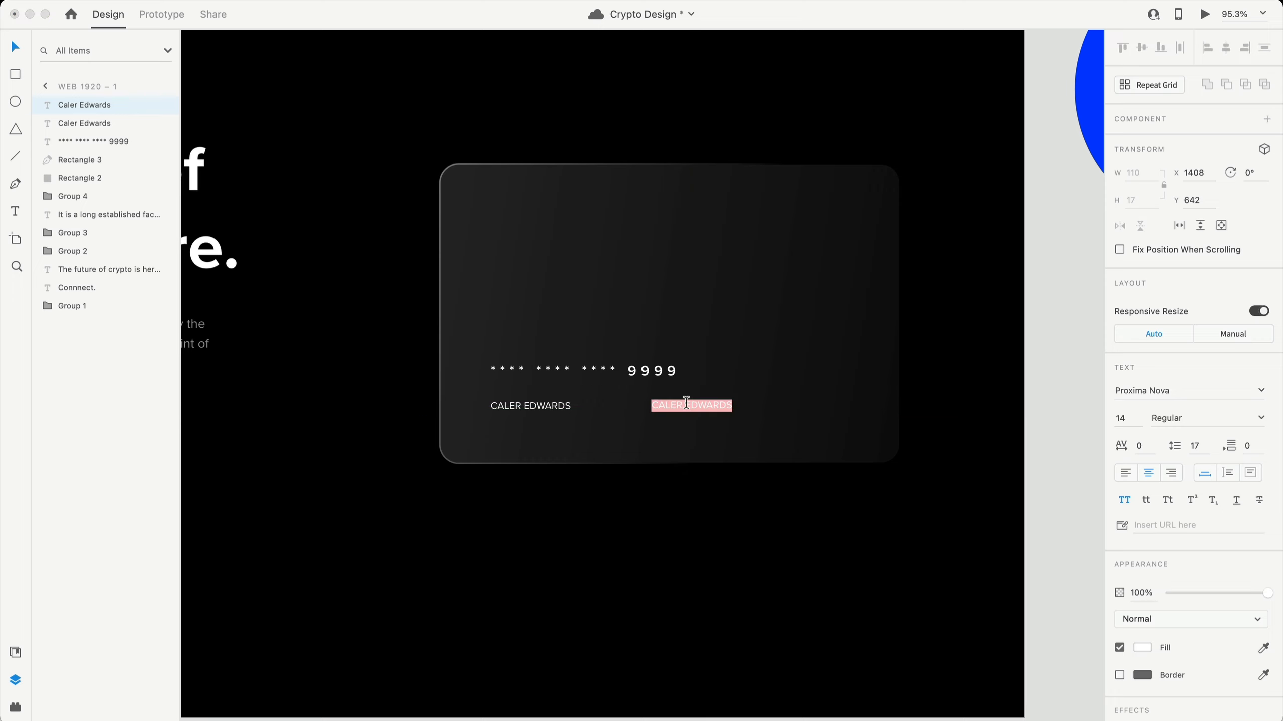
{"action": "type", "text": "01/23"}
{"action": "key", "text": "Escape"}
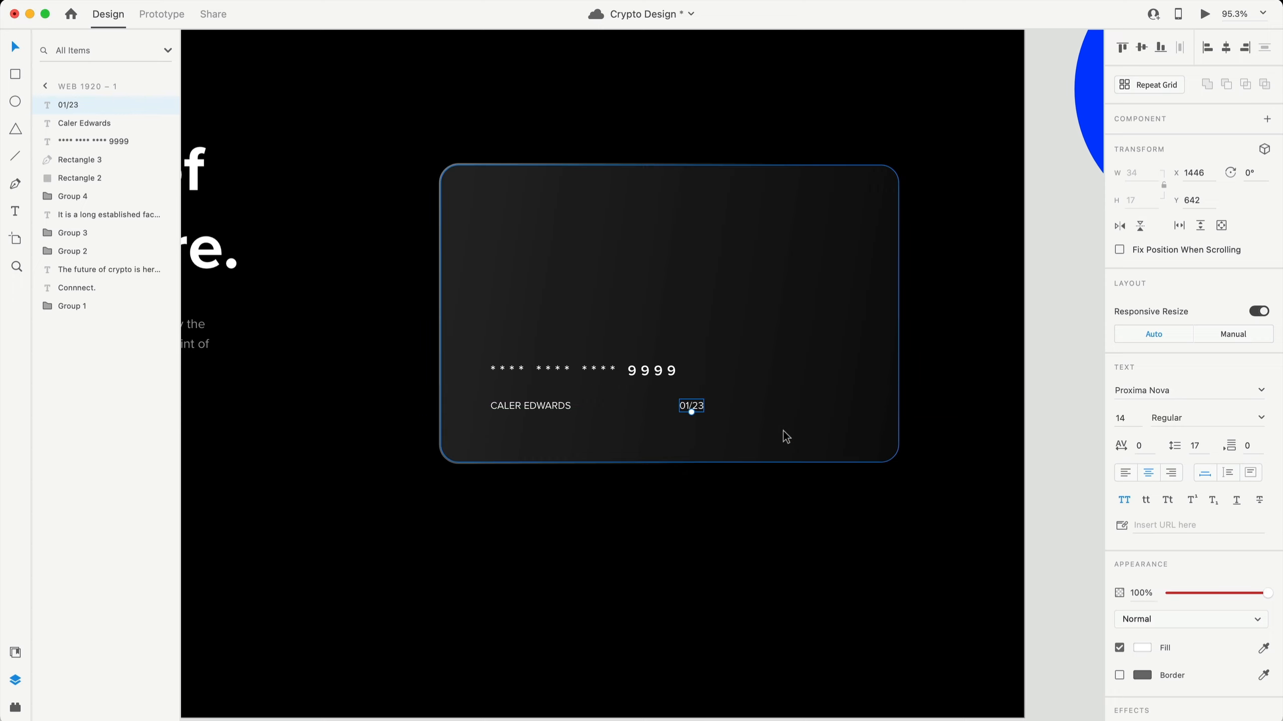
- Duplicate the name above the card number as a 30 pt Semibold $4,289 balance
{"action": "left_click_drag", "start_coordinate": [548, 413], "coordinate": [687, 306]}
{"action": "double_click", "coordinate": [688, 307]}
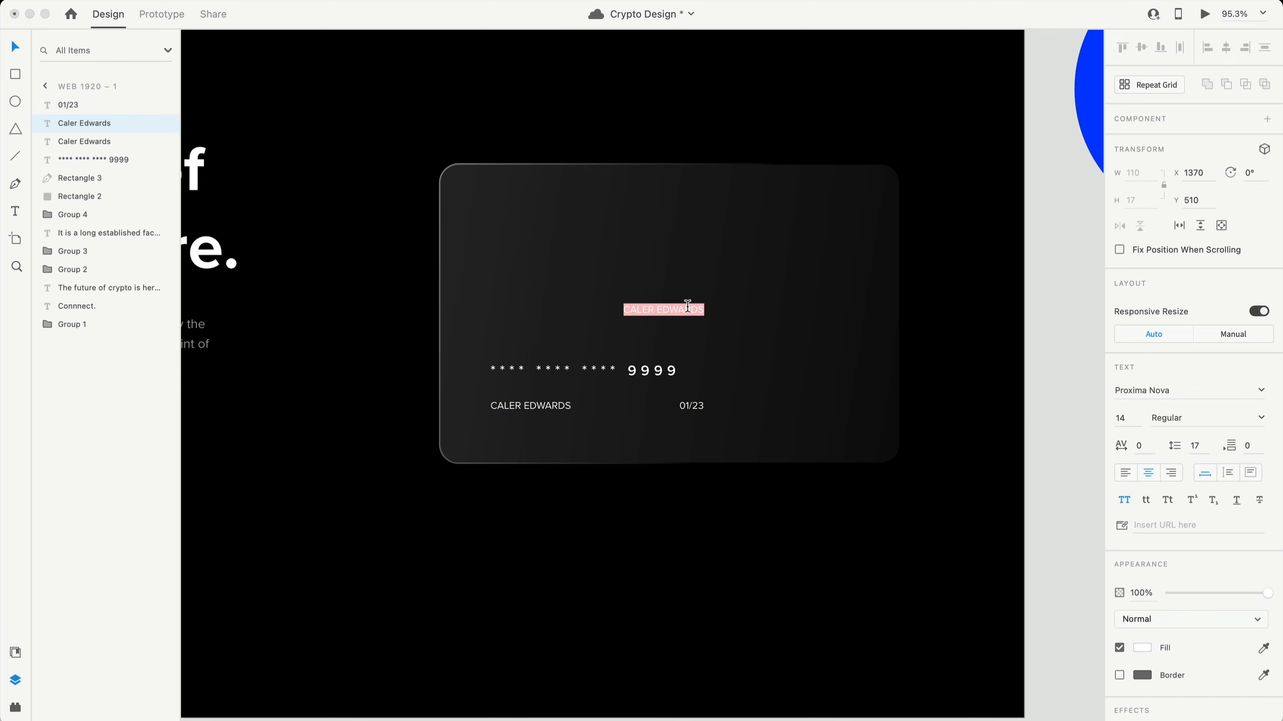
{"action": "key", "text": "BackSpace"}
{"action": "type", "text": "$4,289"}
{"action": "key", "text": "Escape"}
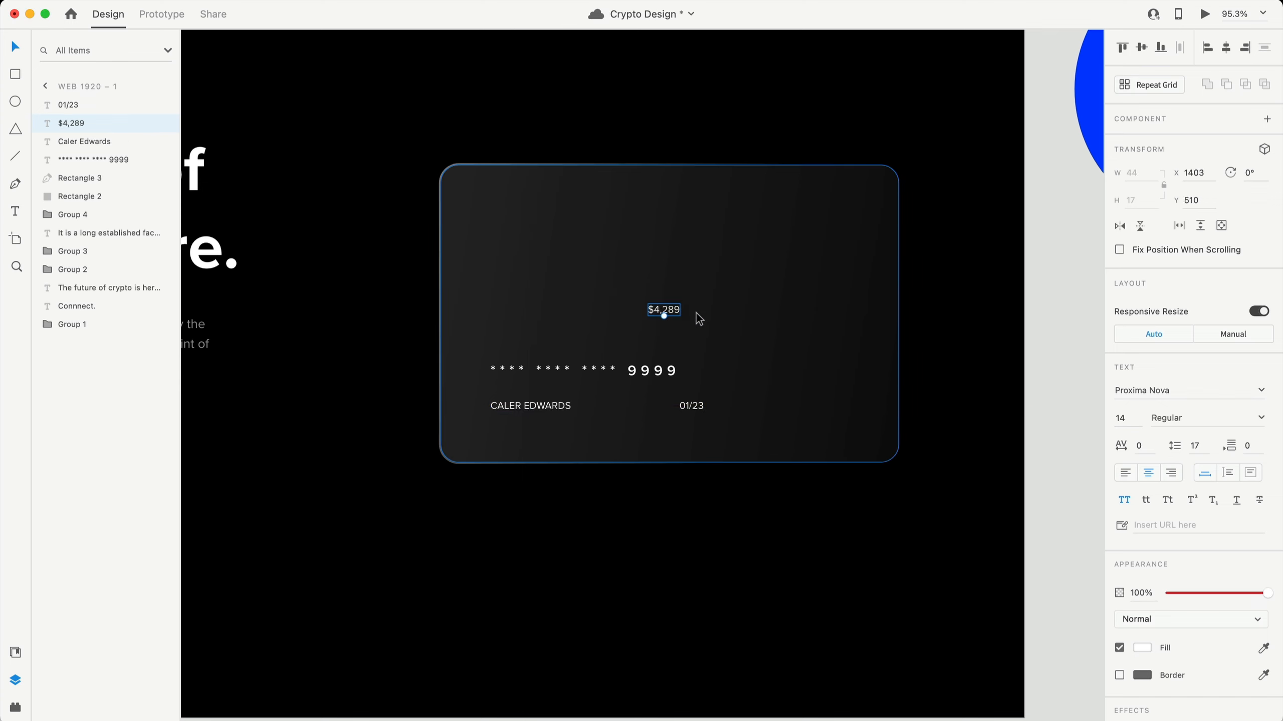
{"action": "left_click", "coordinate": [1124, 418]}
{"action": "type", "text": "2"}
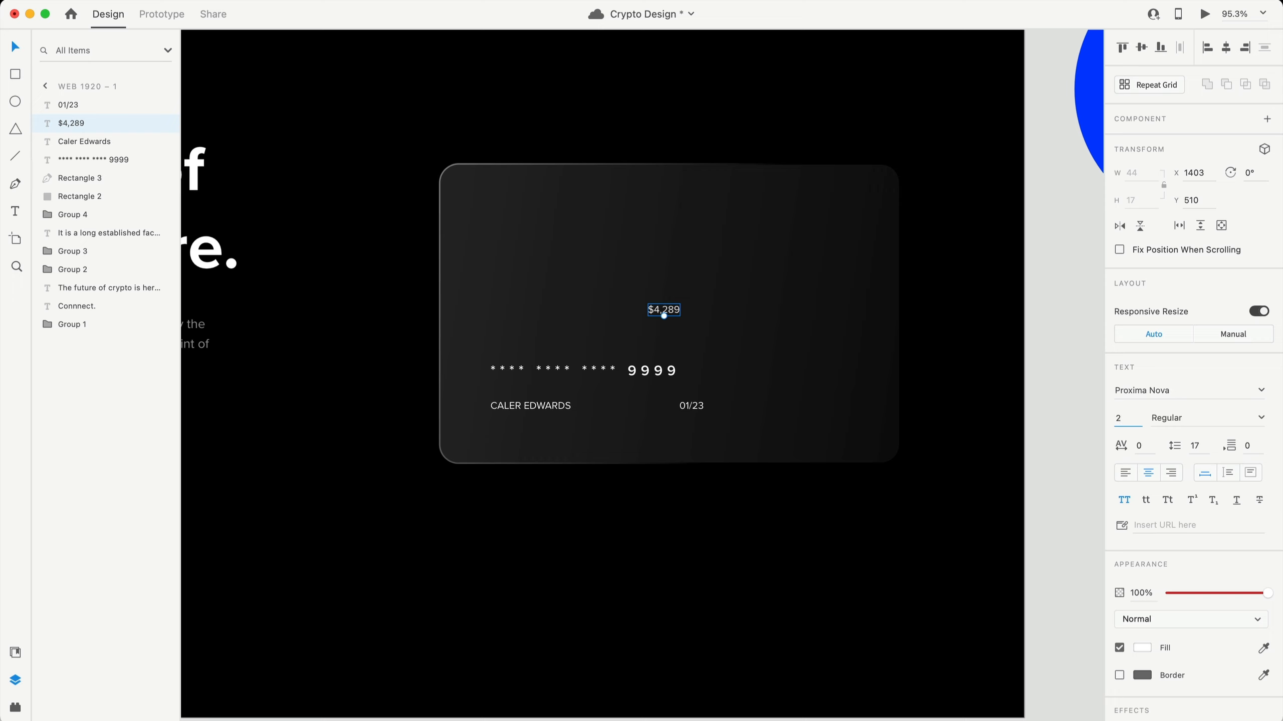
{"action": "type", "text": "0"}
{"action": "key", "text": "Return"}
{"action": "left_click", "coordinate": [1261, 418]}
{"action": "left_click", "coordinate": [1180, 533]}
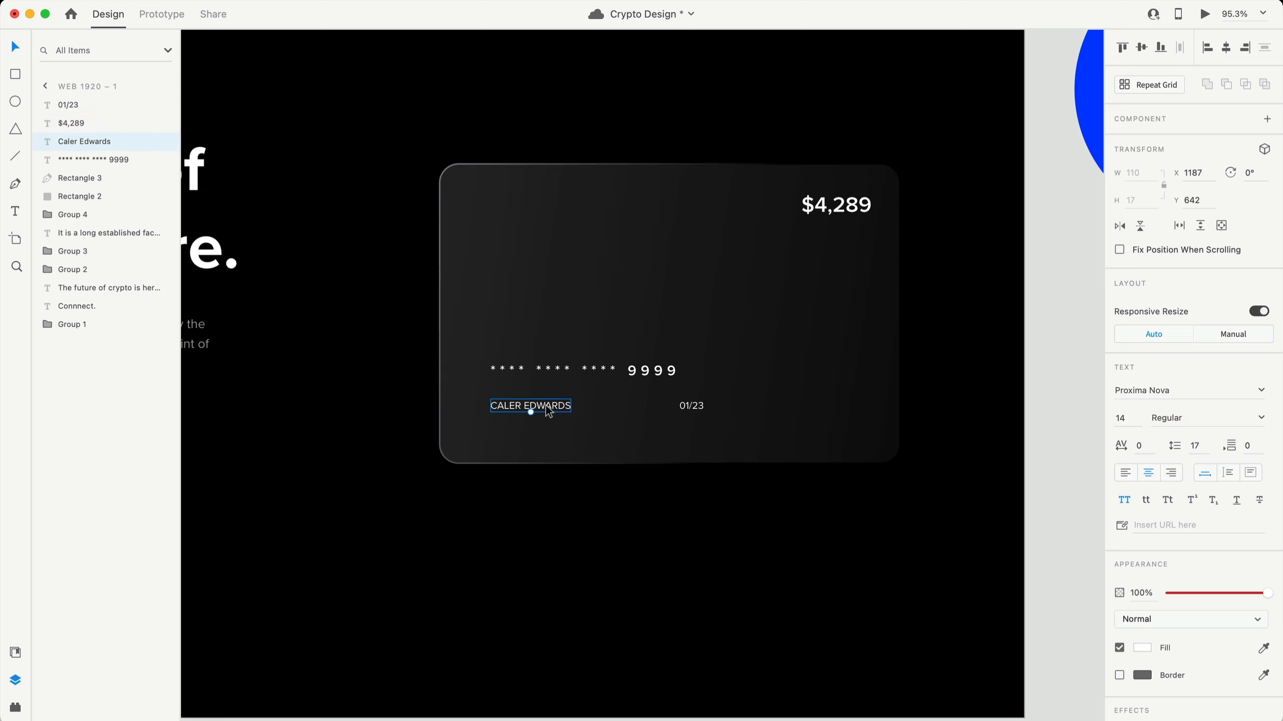
- Move the cardholder name to the lower-left corner and align the card number above it
{"action": "left_click_drag", "start_coordinate": [546, 404], "coordinate": [467, 447]}
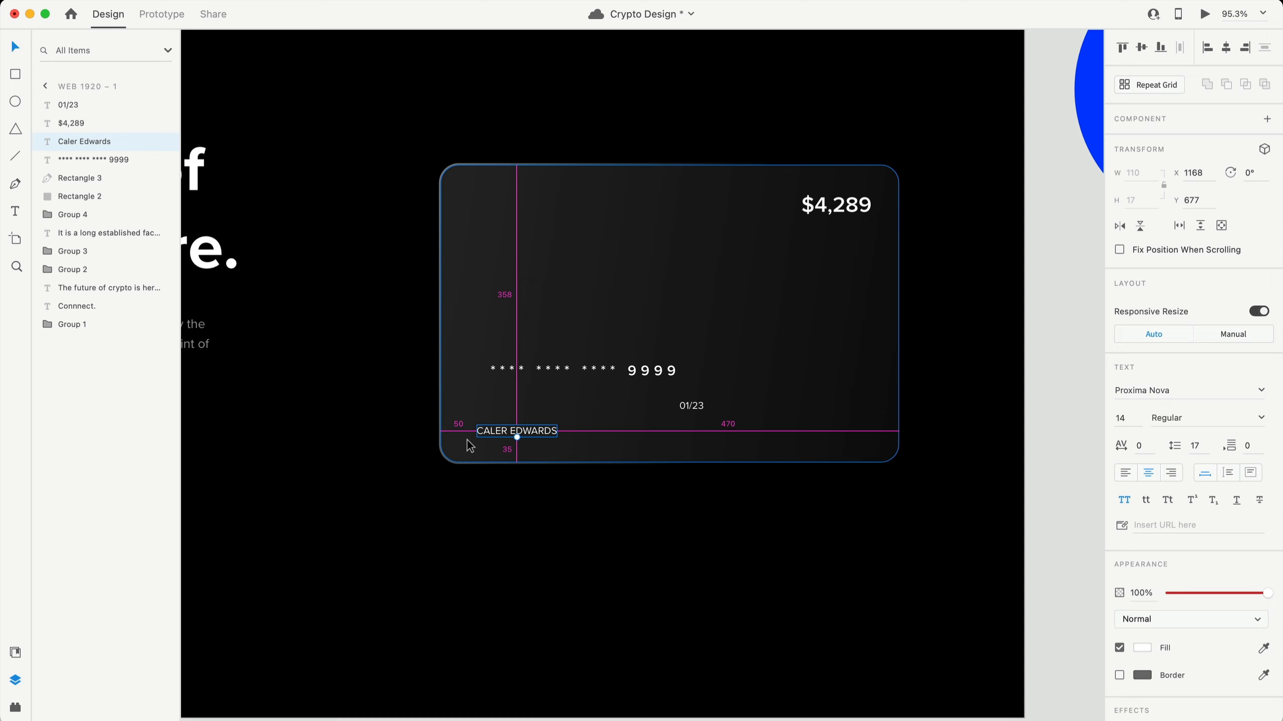
{"action": "left_click", "coordinate": [556, 371]}
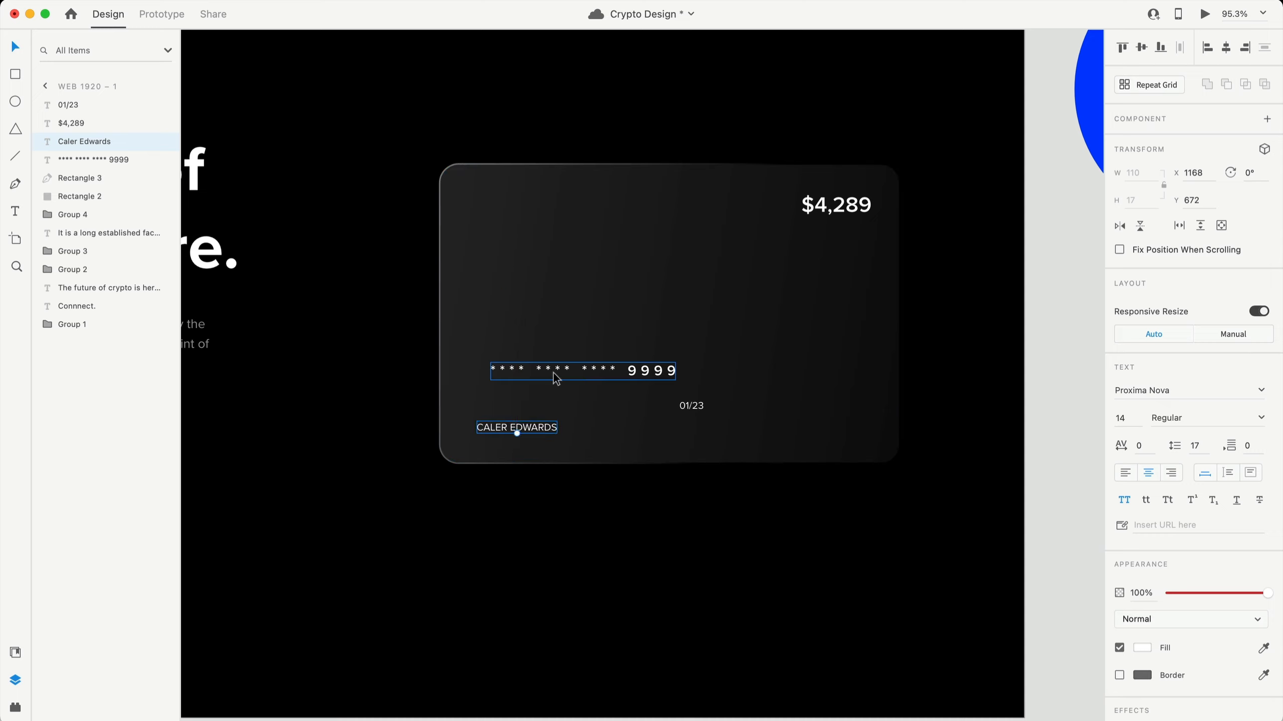
{"action": "left_click_drag", "start_coordinate": [556, 371], "coordinate": [549, 404]}
- Place the 01/23 expiry at the right end of the name's line and align $4,289's right edge to it
{"action": "left_click_drag", "start_coordinate": [702, 404], "coordinate": [861, 440]}
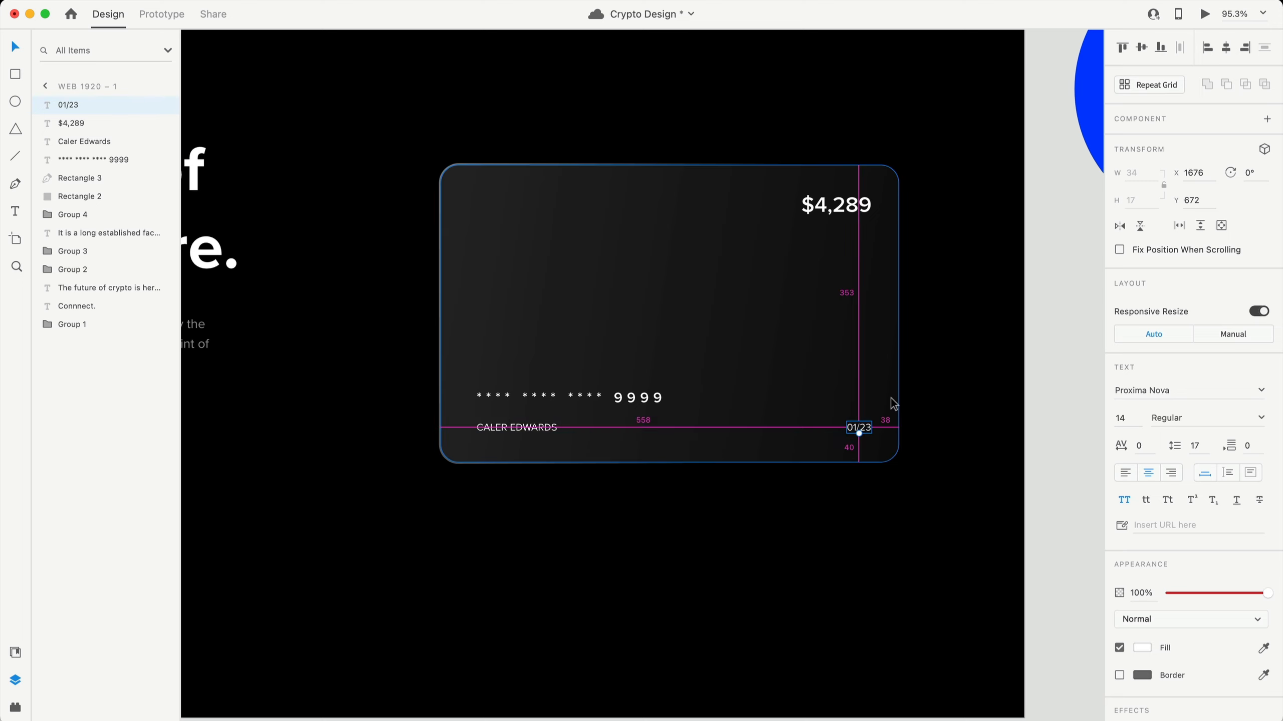
{"action": "key", "text": "Left"}
{"action": "key", "text": "Left"}
{"action": "key", "text": "alt"}
{"action": "key", "text": "shift+Left"}
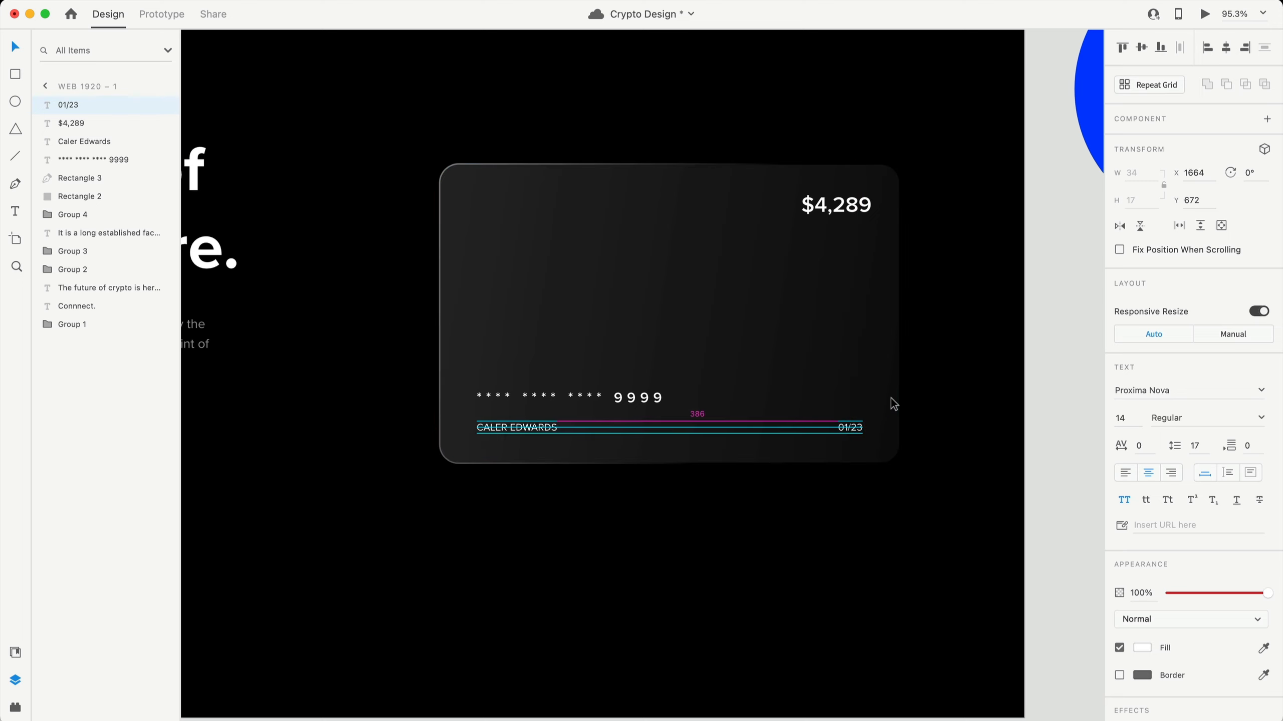
{"action": "left_click", "coordinate": [858, 204]}
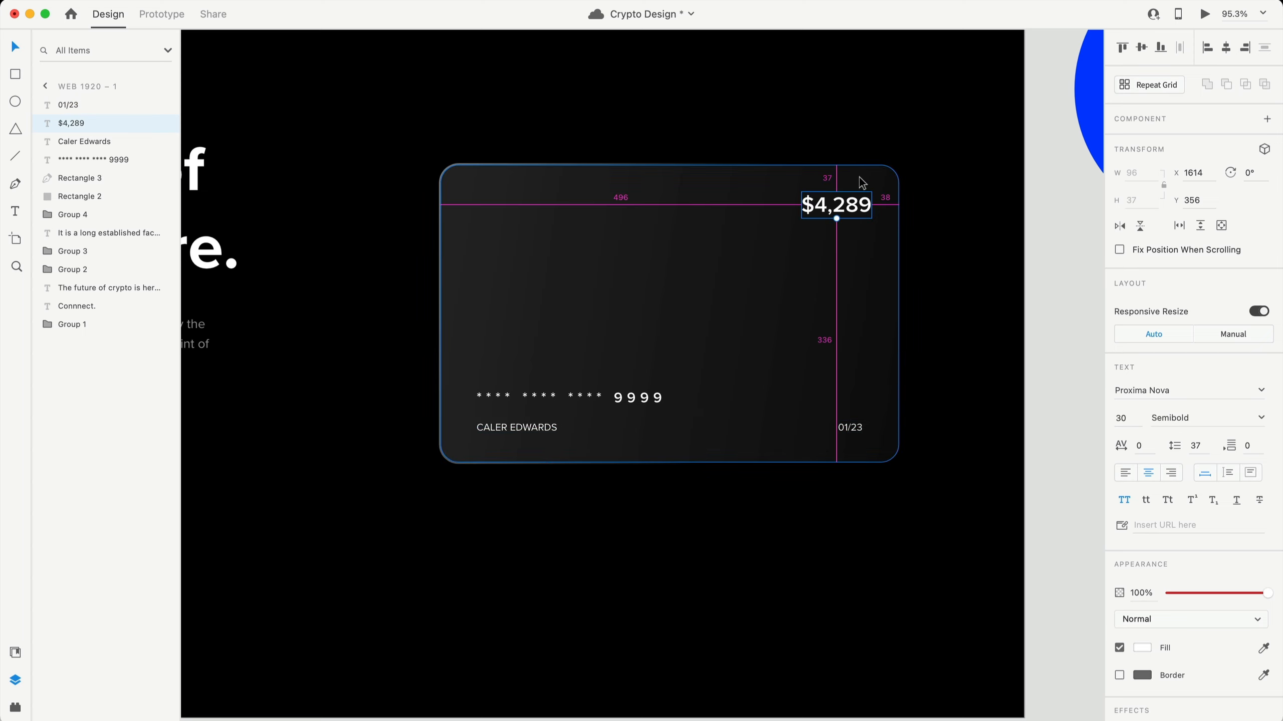
{"action": "left_click_drag", "start_coordinate": [858, 204], "coordinate": [851, 215]}
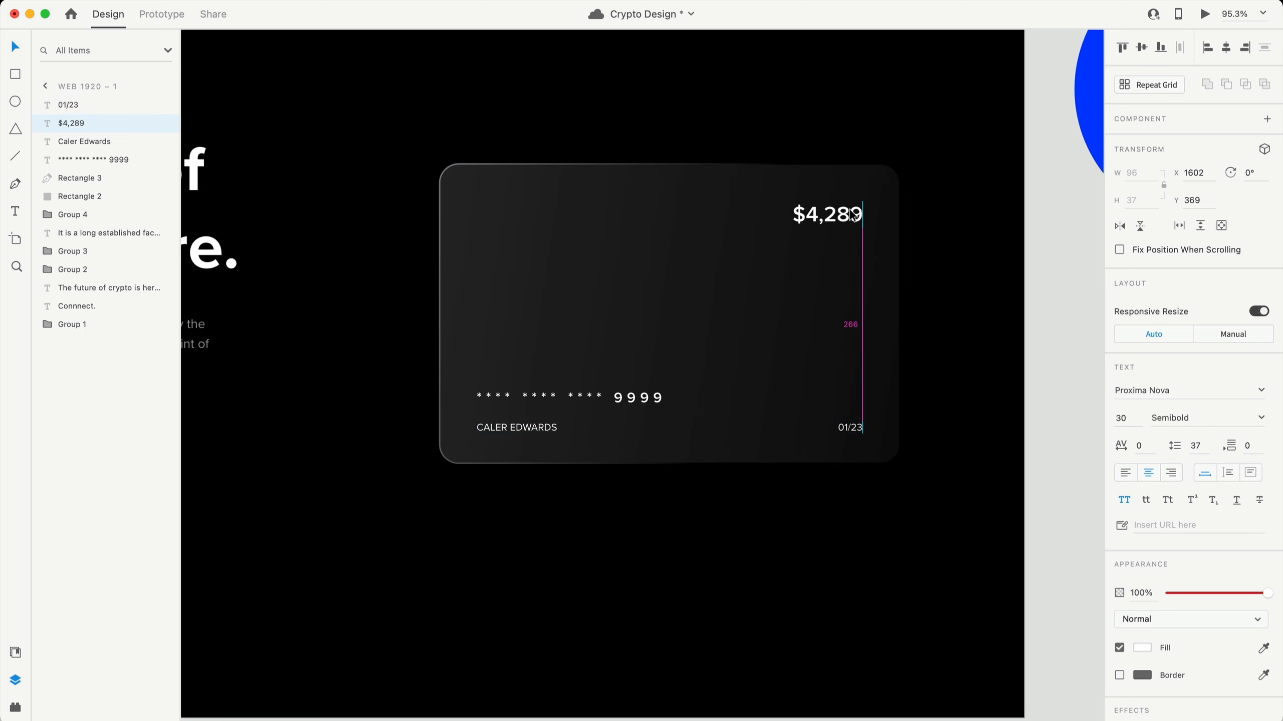
{"action": "key", "text": "alt"}
{"action": "scroll", "coordinate": [542, 281], "scroll_direction": "up", "scroll_amount": 2}
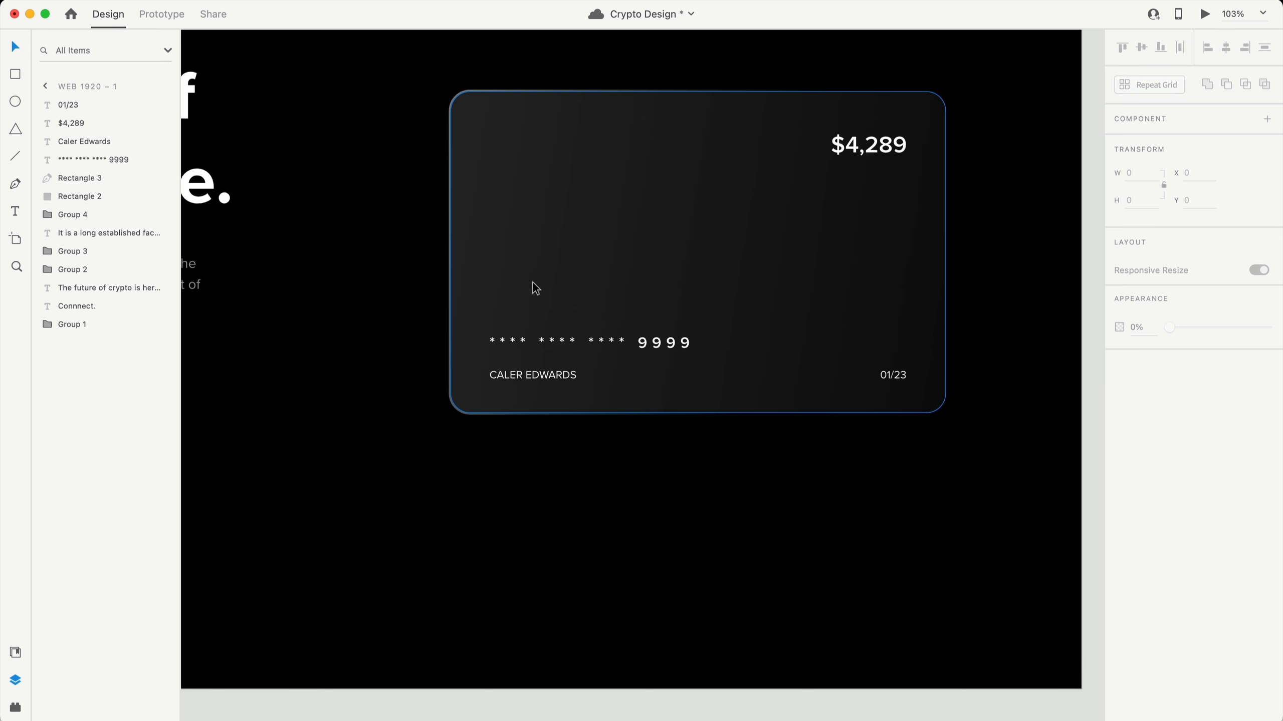
- Duplicate the card rectangle and shrink the copy to a 62×40 chip
{"action": "left_click", "coordinate": [585, 240]}
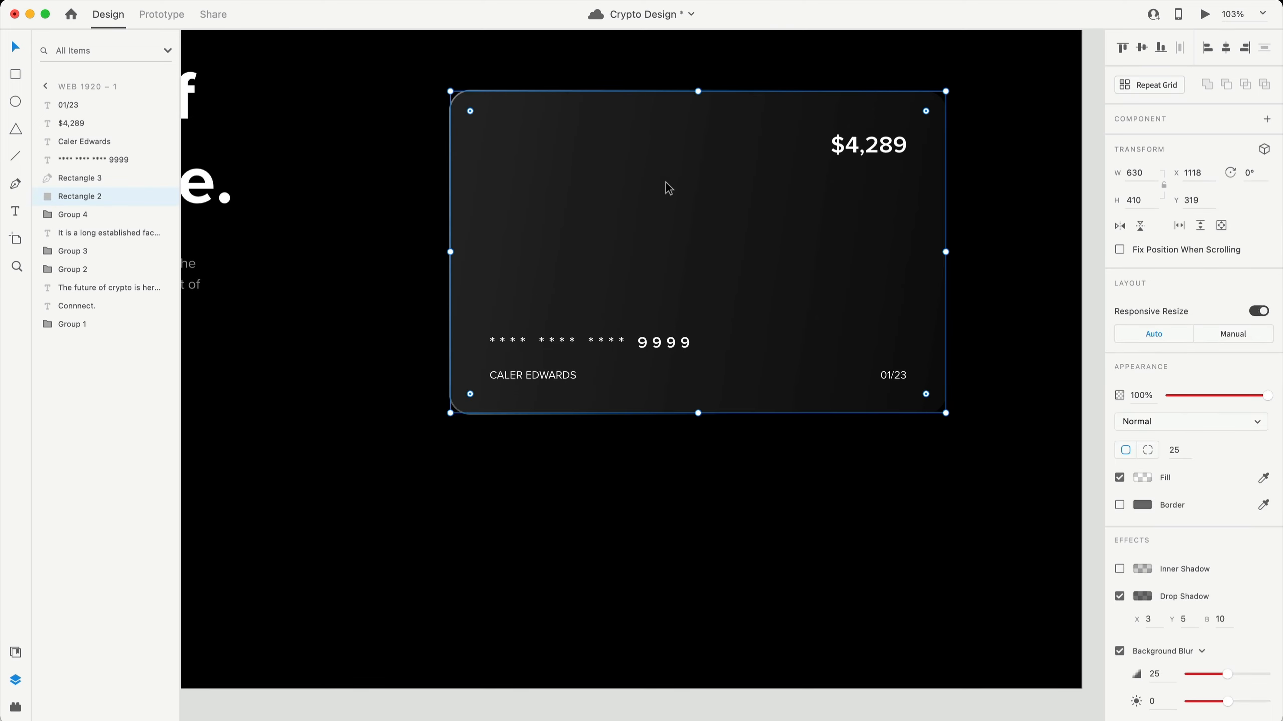
{"action": "key", "text": "super+d"}
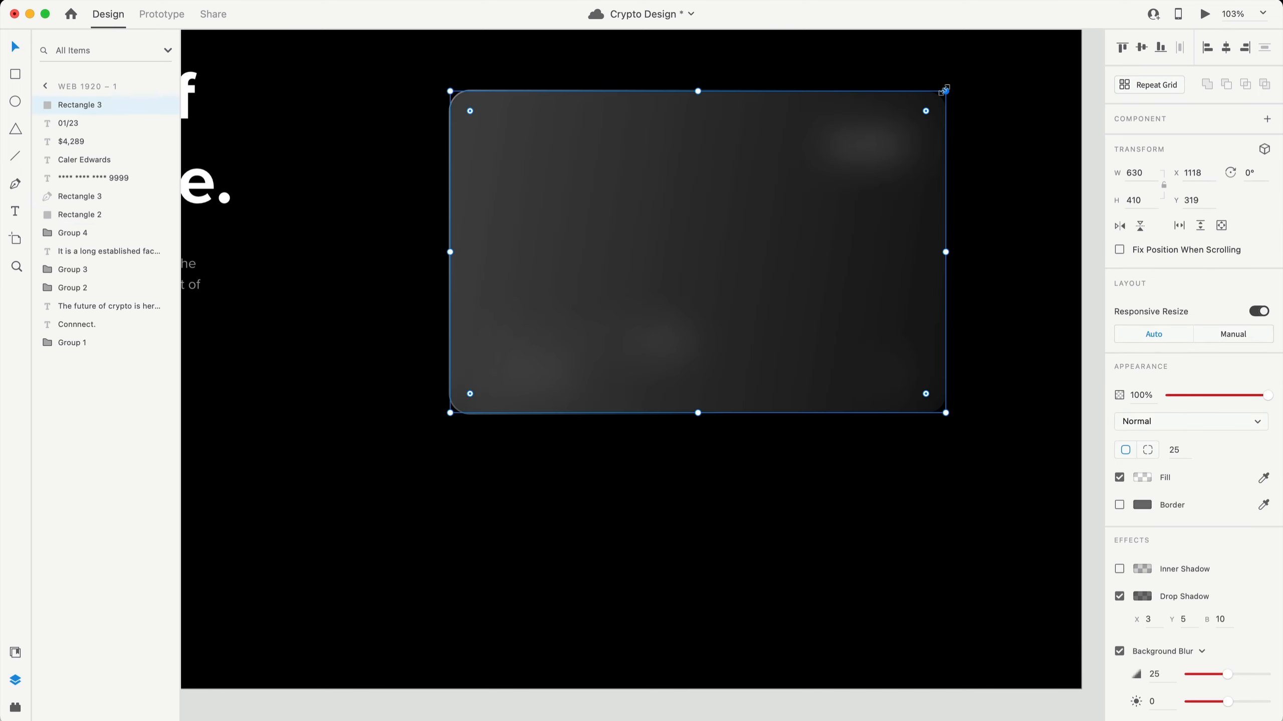
{"action": "key", "text": "alt"}
{"action": "left_click_drag", "start_coordinate": [945, 90], "coordinate": [733, 206]}
{"action": "scroll", "coordinate": [717, 242], "scroll_direction": "up", "scroll_amount": 5}
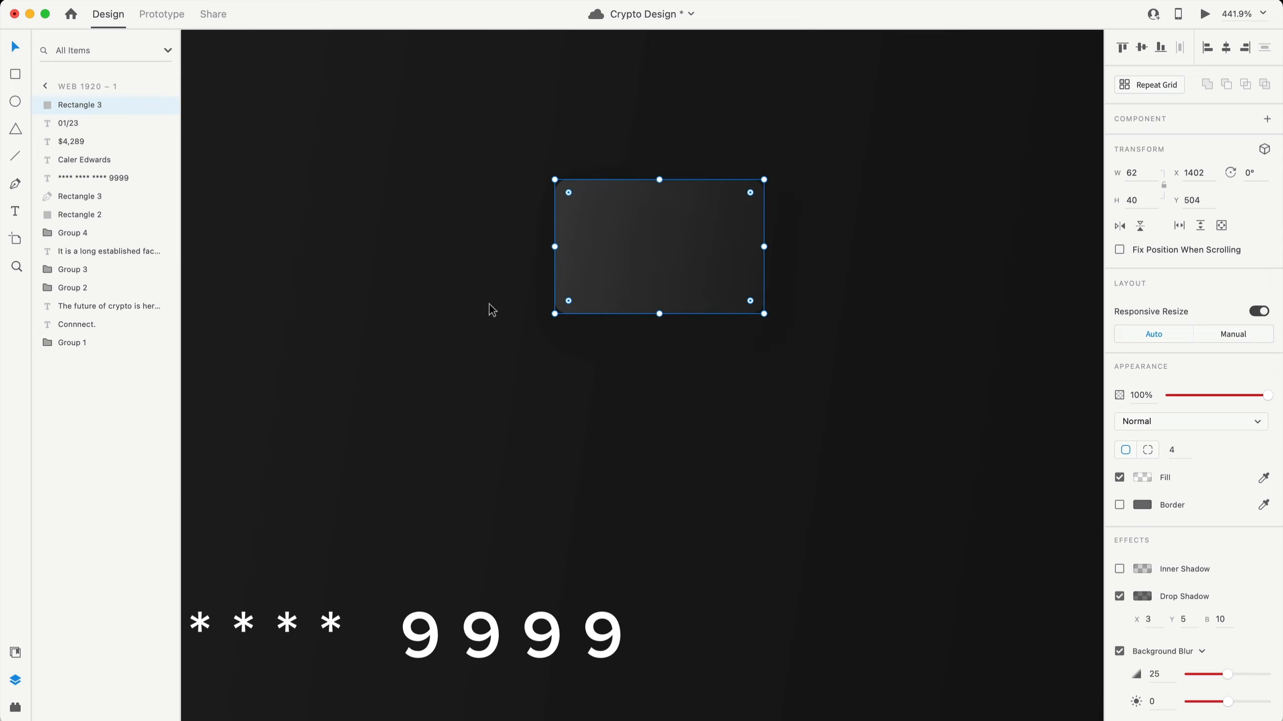
- Make the chip solid #EDEDED at full opacity with no shadow or blur, above the card number
{"action": "left_click", "coordinate": [1142, 478]}
{"action": "left_click", "coordinate": [982, 377]}
{"action": "left_click", "coordinate": [989, 359]}
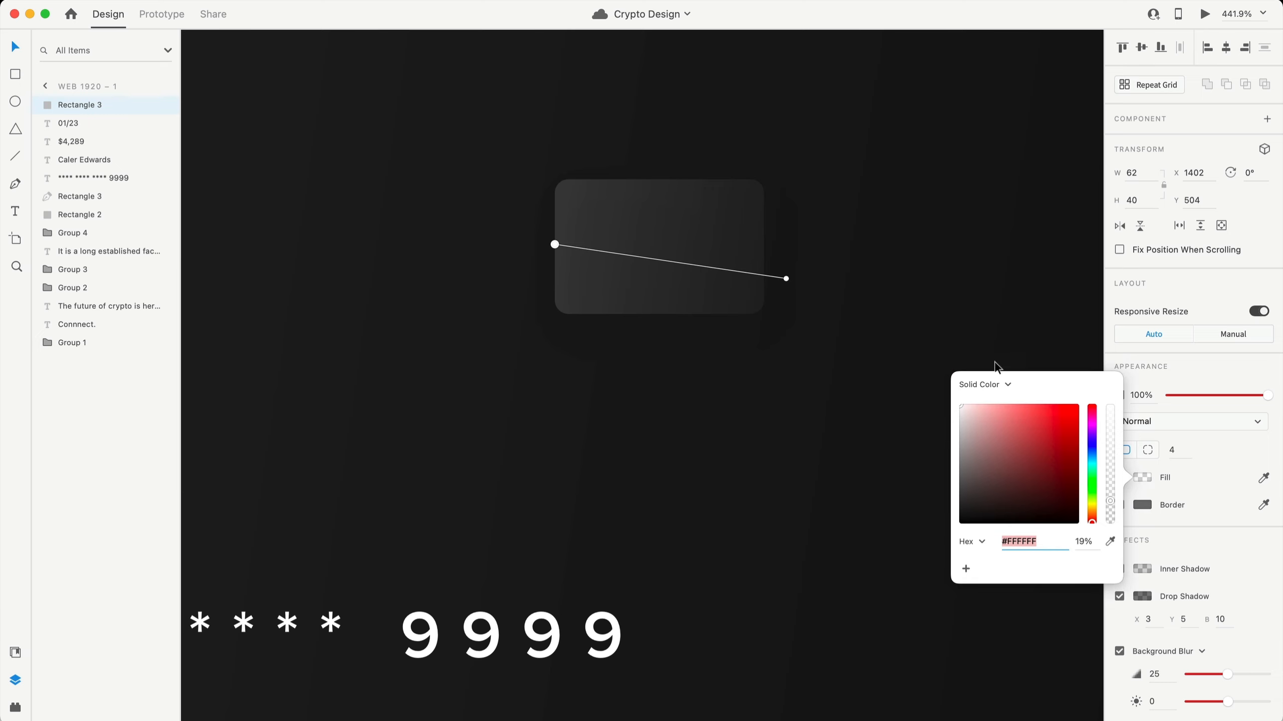
{"action": "type", "text": "EDEDED"}
{"action": "key", "text": "Return"}
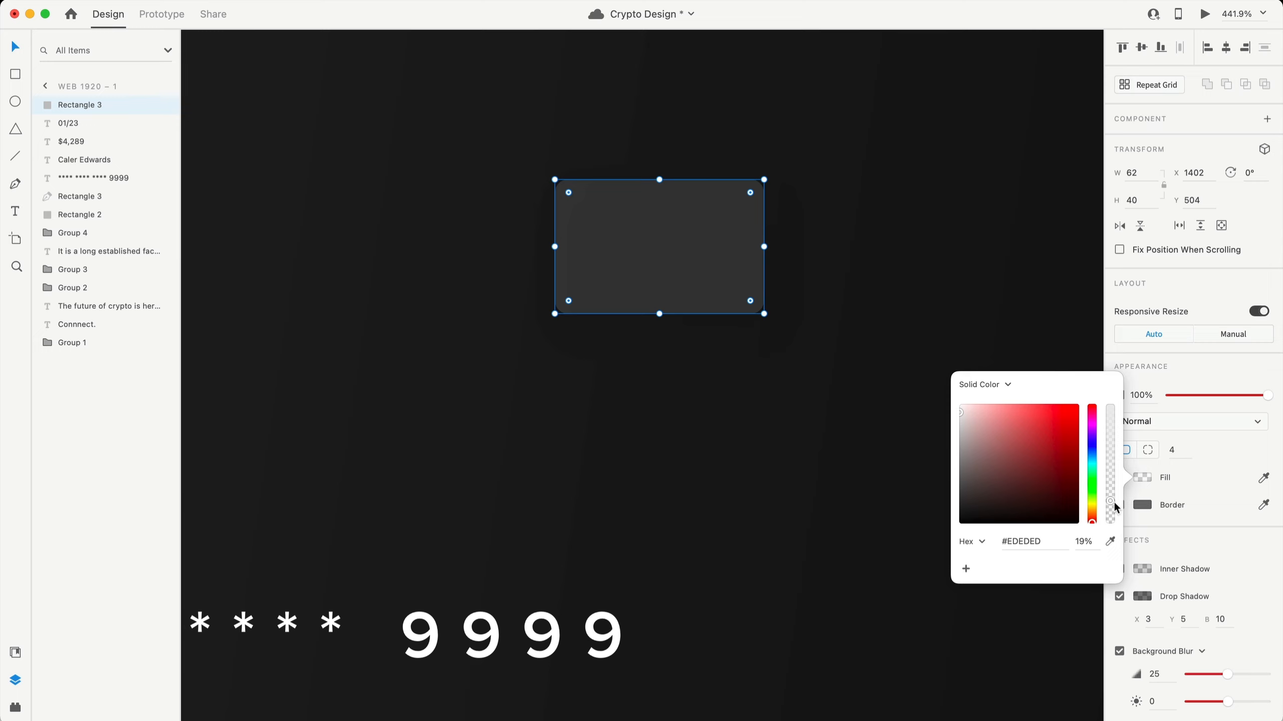
{"action": "left_click_drag", "start_coordinate": [1114, 507], "coordinate": [1112, 379]}
{"action": "left_click", "coordinate": [1162, 543]}
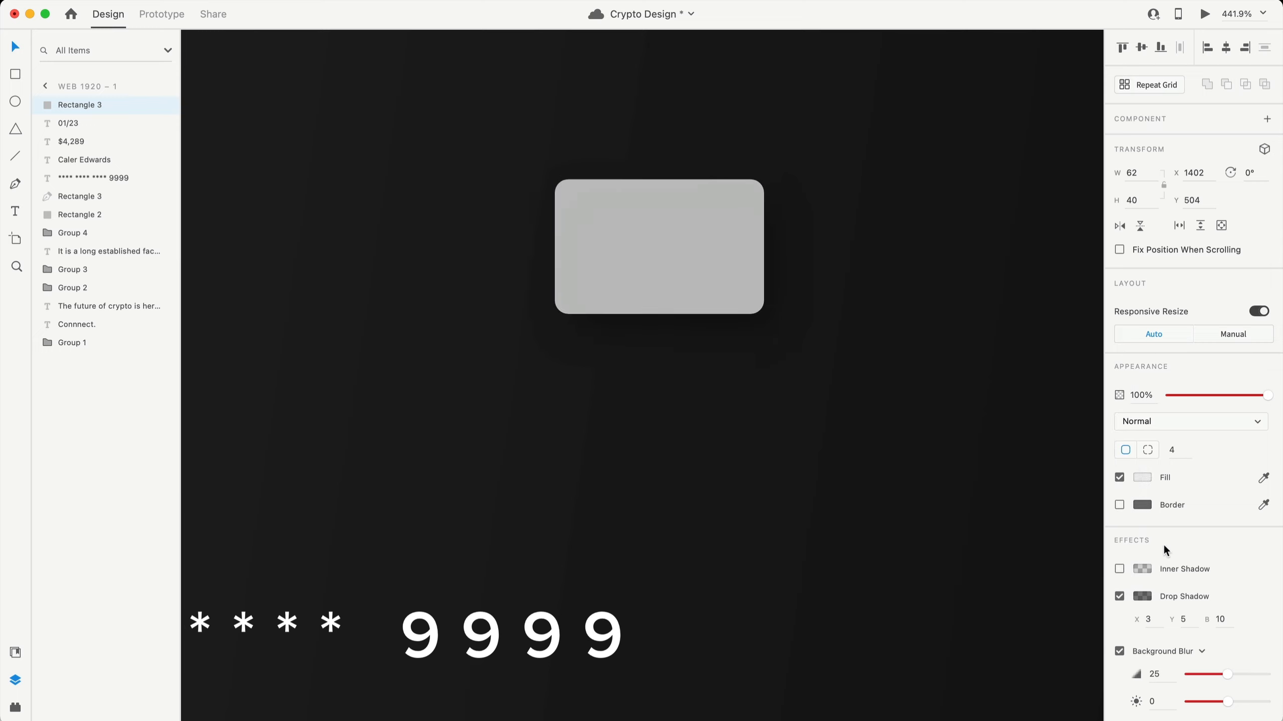
{"action": "left_click", "coordinate": [1119, 598]}
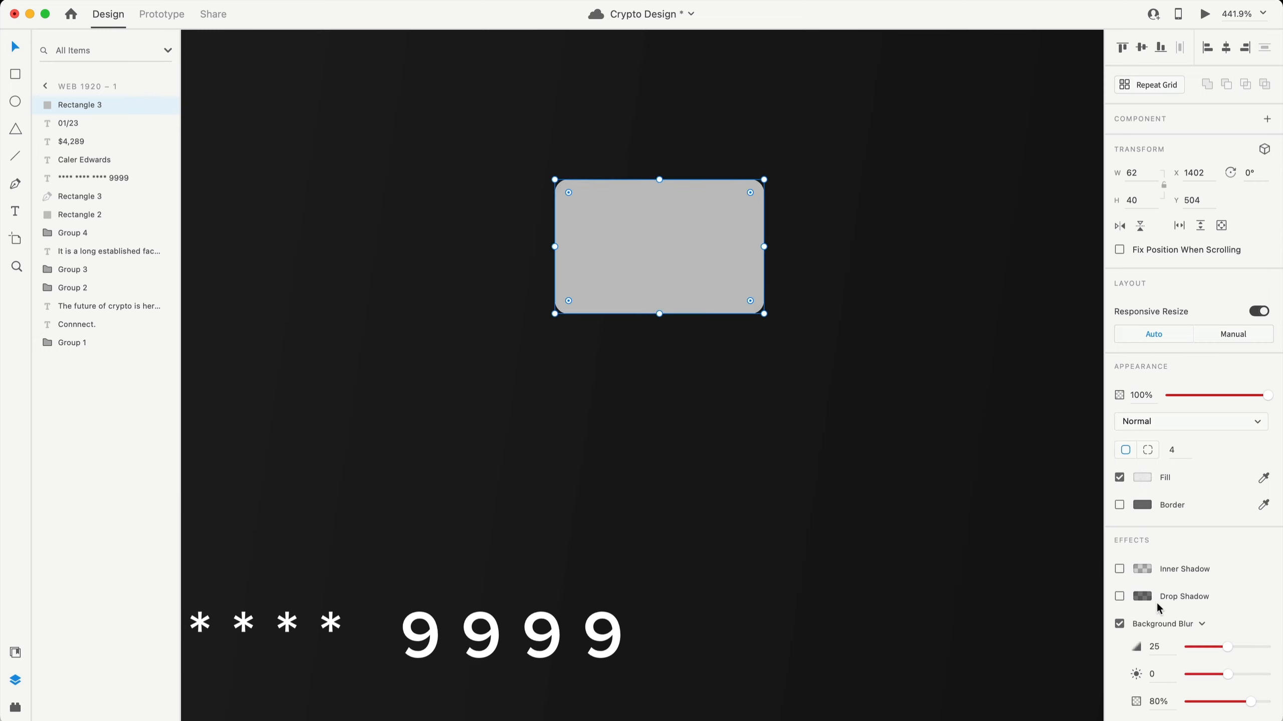
{"action": "left_click", "coordinate": [1121, 624]}
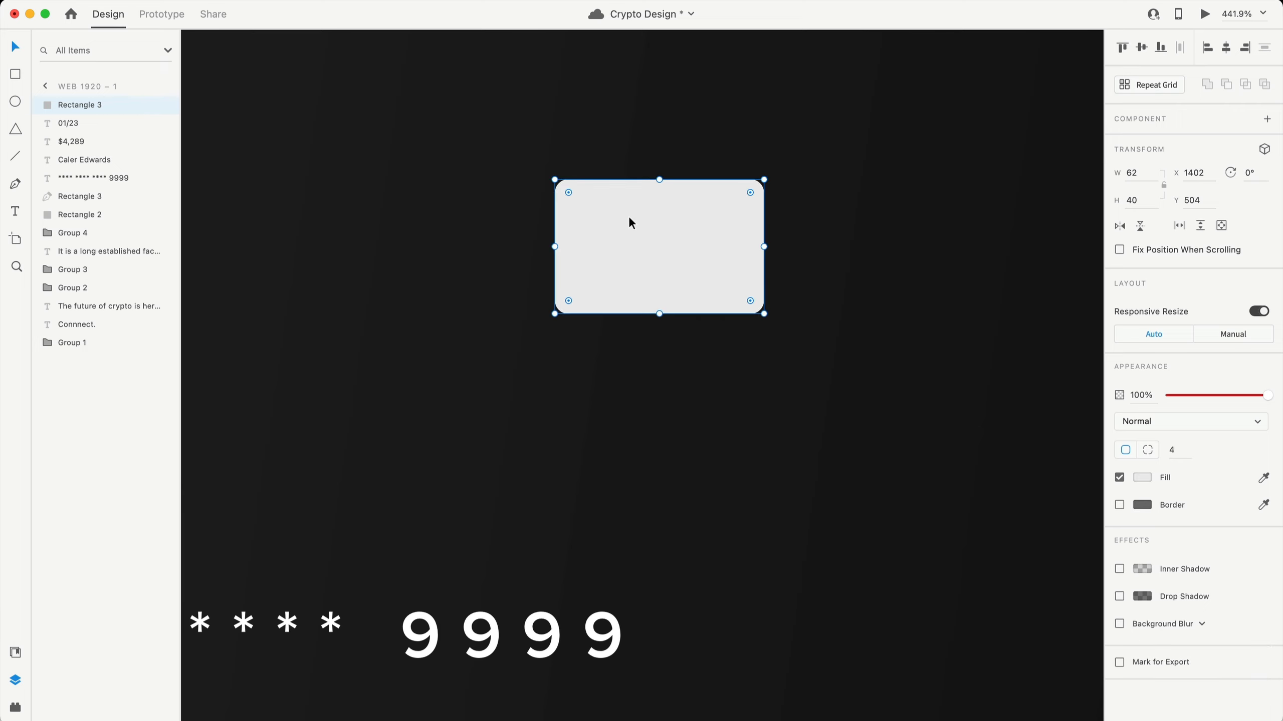
{"action": "left_click_drag", "start_coordinate": [401, 353], "coordinate": [398, 353]}
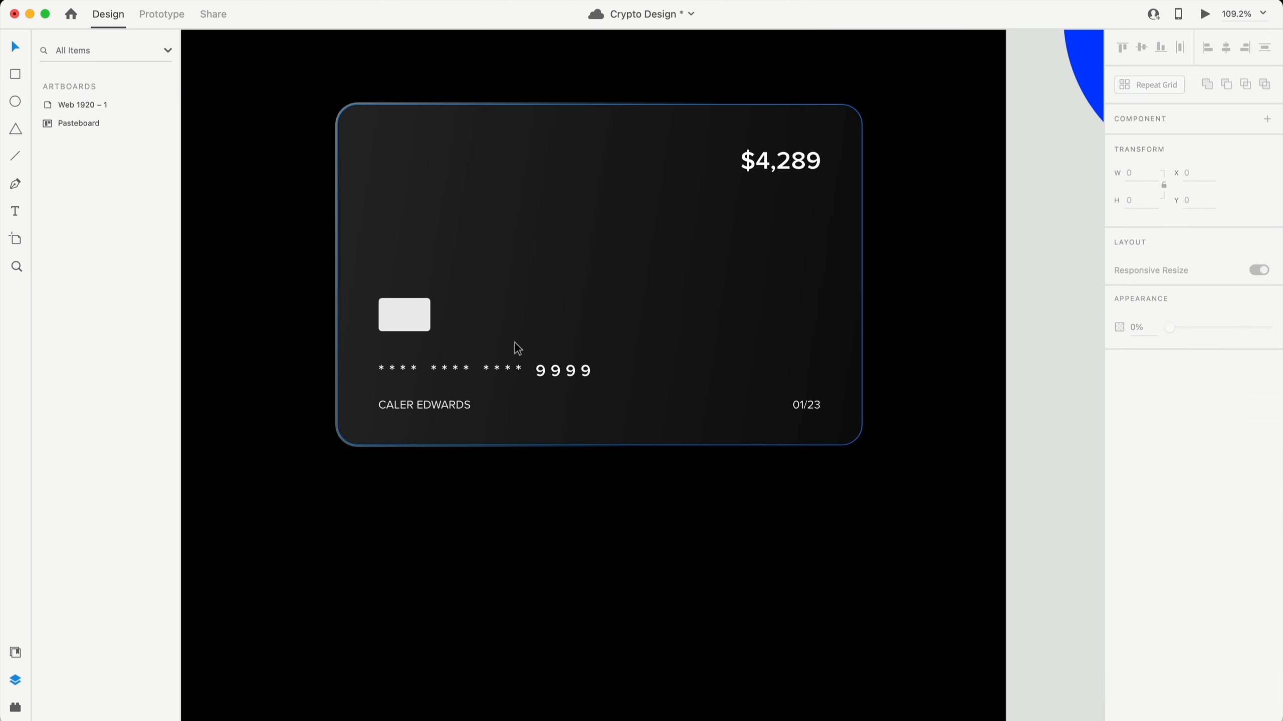
- Nudge the cardholder name and 01/23 expiry up closer to the card number
{"action": "left_click", "coordinate": [383, 315]}
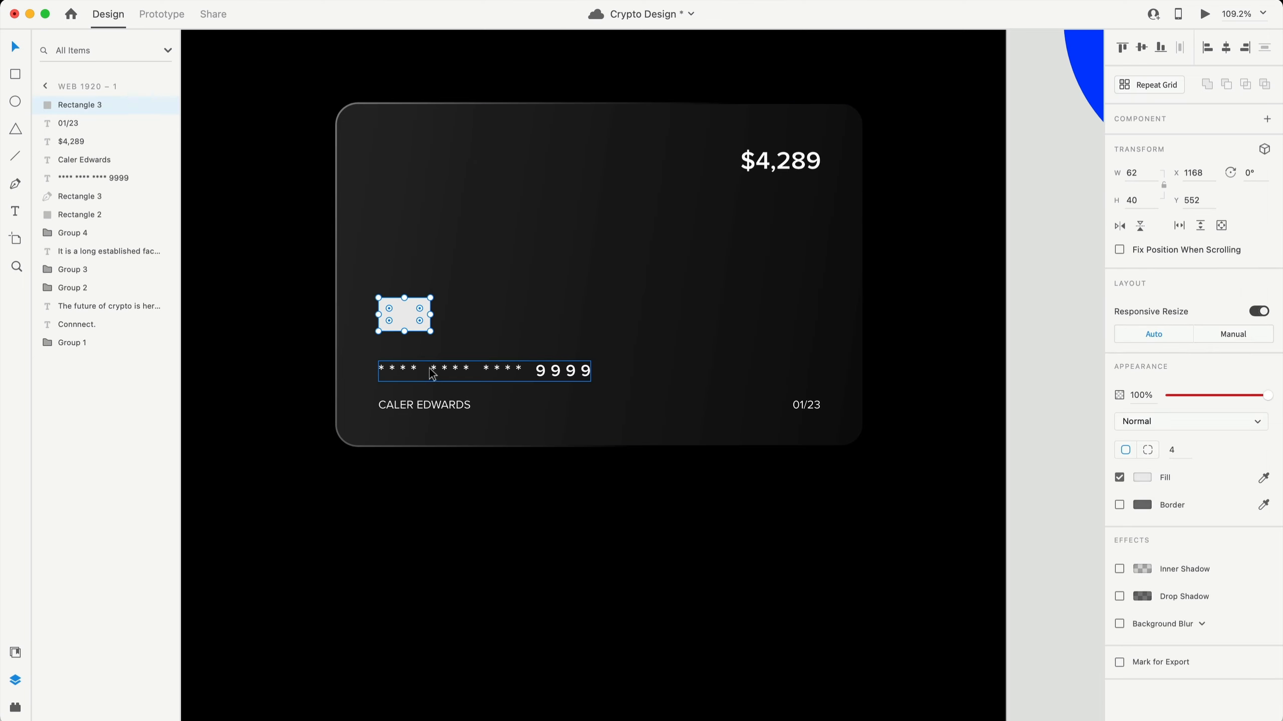
{"action": "key", "text": "alt"}
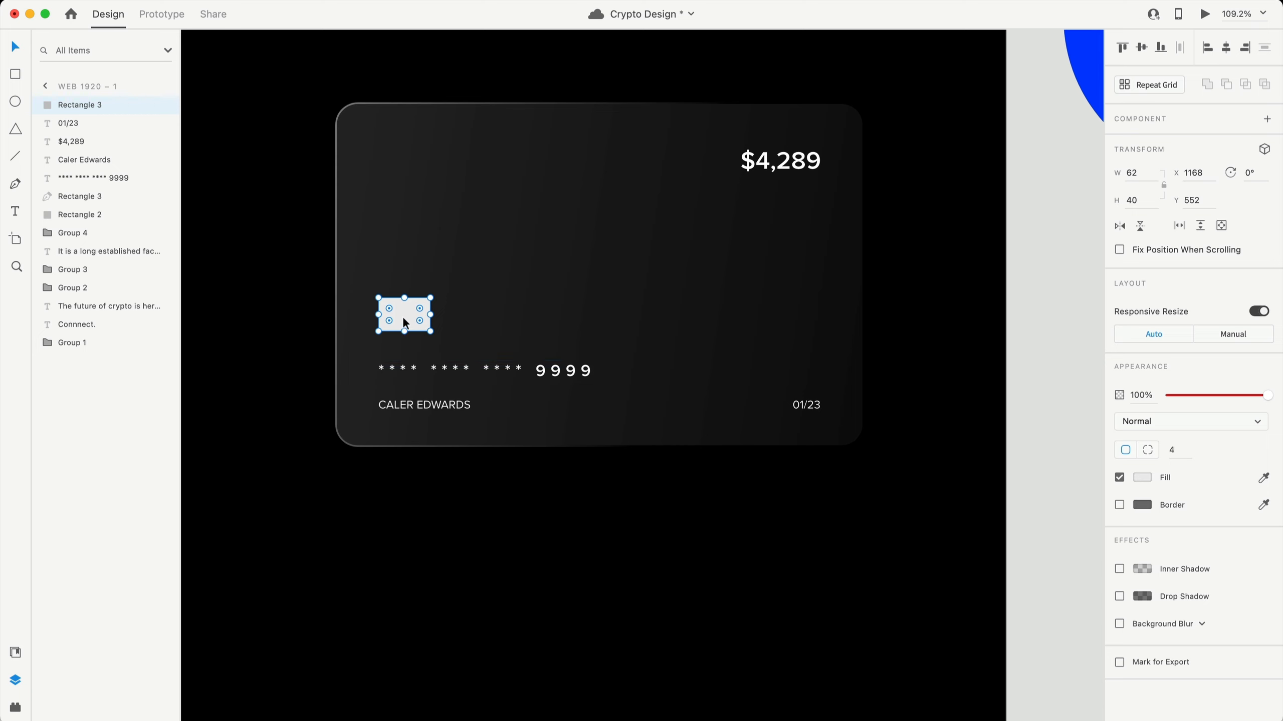
{"action": "left_click", "coordinate": [446, 381]}
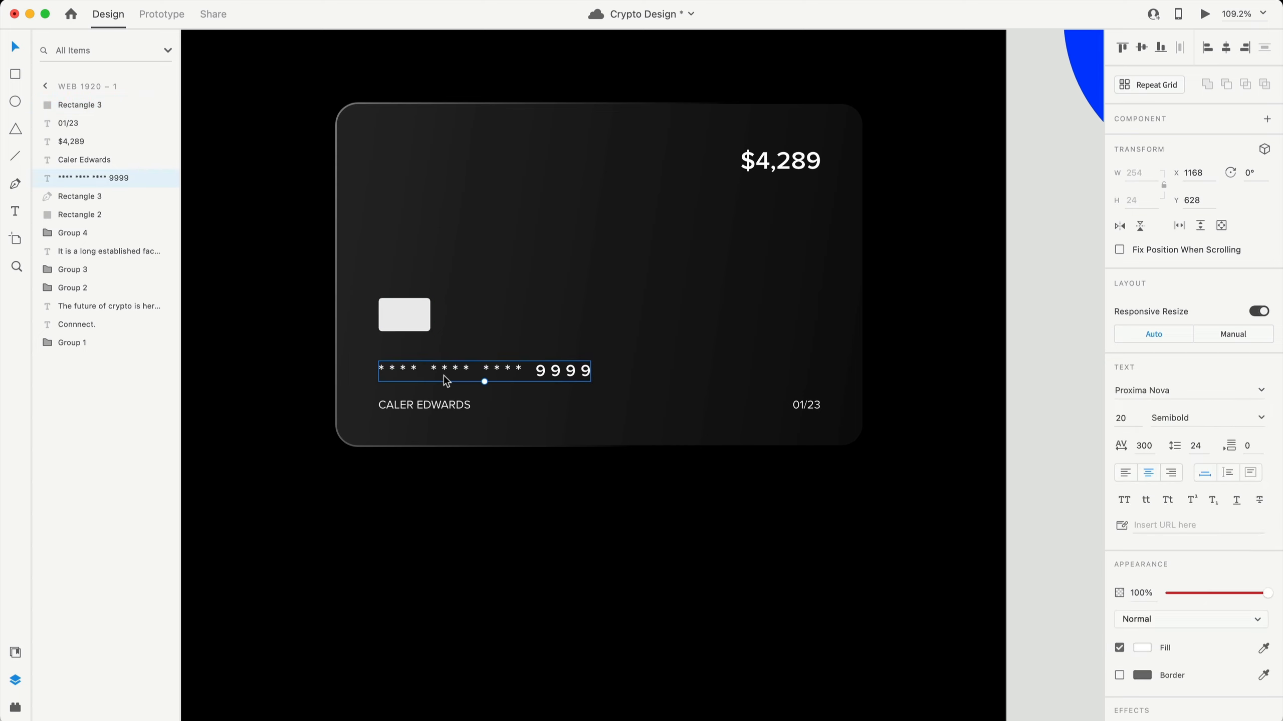
{"action": "left_click", "coordinate": [427, 406]}
{"action": "left_click", "coordinate": [816, 406], "text": "shift"}
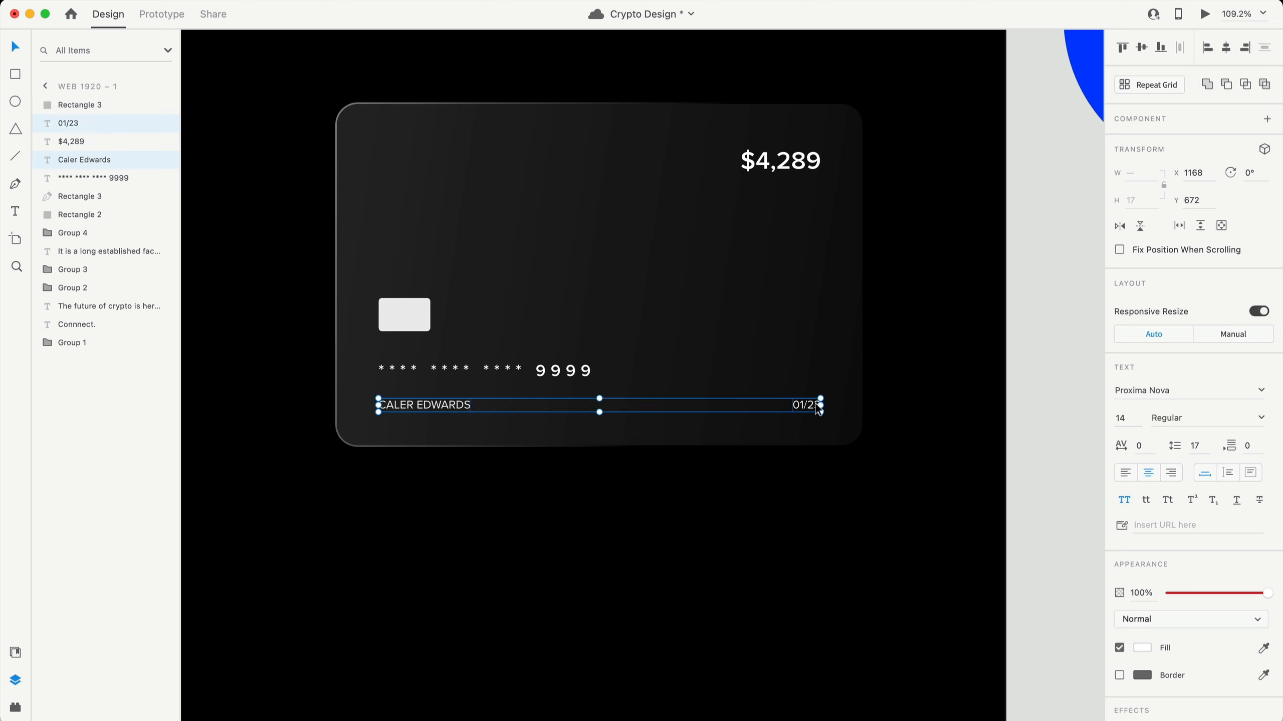
{"action": "key", "text": "Up"}
{"action": "key", "text": "Up"}
{"action": "key", "text": "Up"}
{"action": "key", "text": "Up"}
{"action": "key", "text": "Up"}
{"action": "key", "text": "Up"}
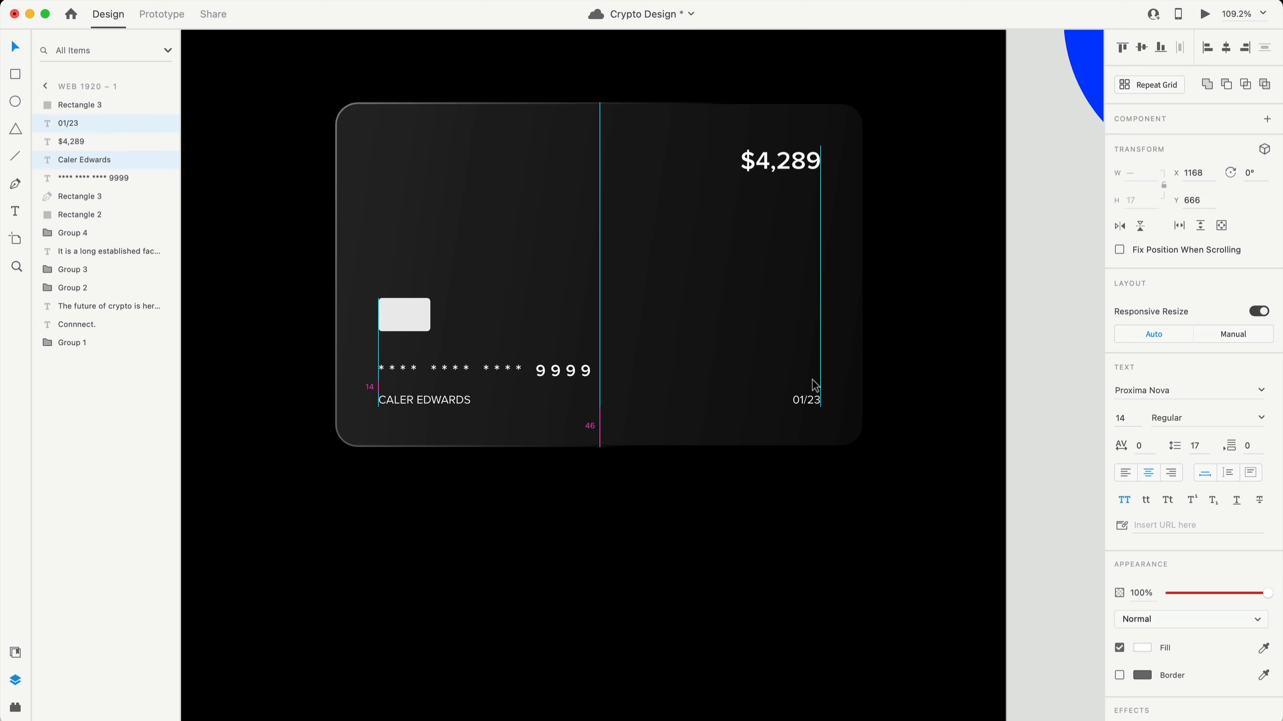
{"action": "left_click", "coordinate": [489, 370], "text": "shift"}
{"action": "left_click", "coordinate": [404, 315], "text": "shift"}
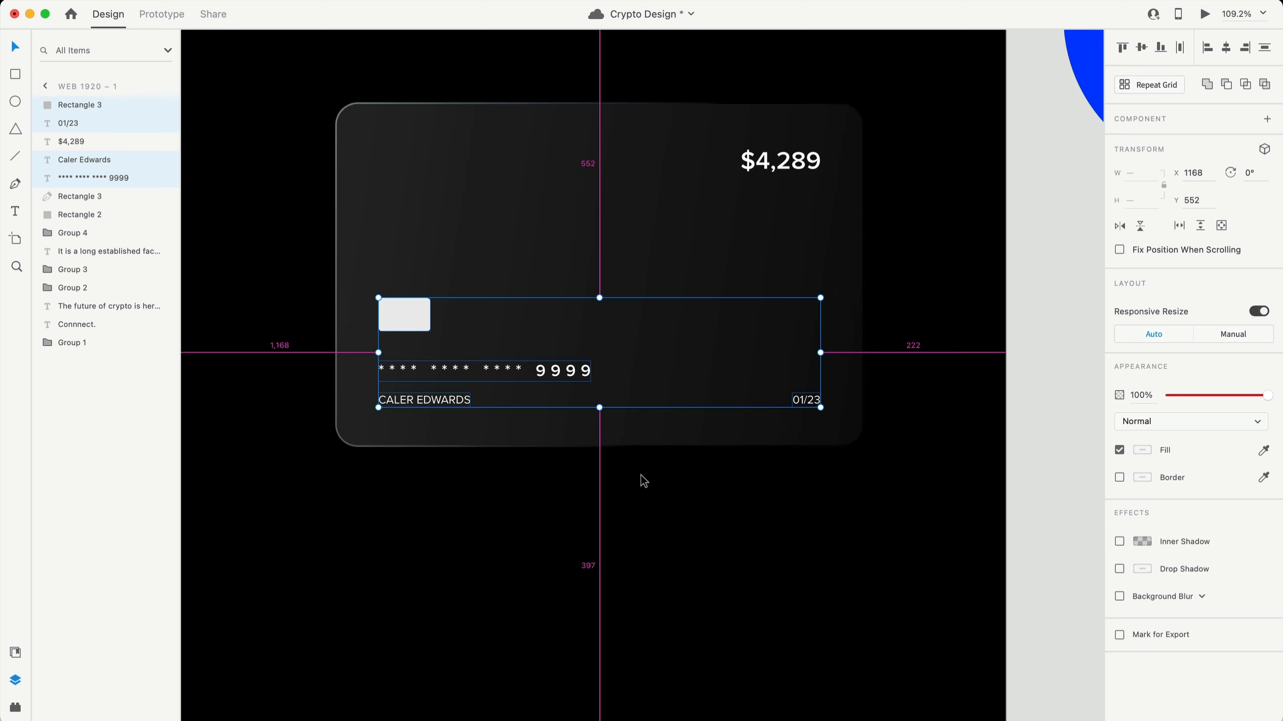
- Zoom in and add a 1 px black border to the chip
{"action": "left_click", "coordinate": [733, 499]}
{"action": "scroll", "coordinate": [733, 499], "scroll_direction": "up", "scroll_amount": 2}
{"action": "scroll", "coordinate": [540, 373], "scroll_direction": "up", "scroll_amount": 3}
{"action": "left_click", "coordinate": [525, 299]}
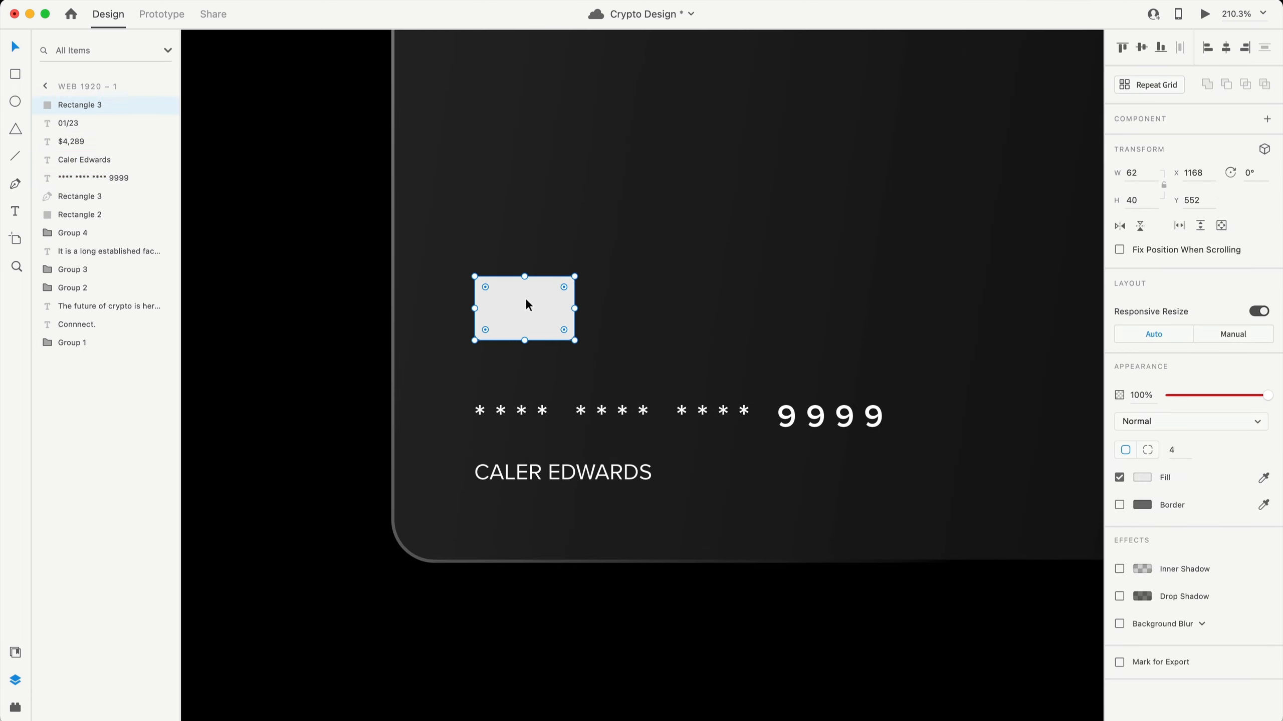
{"action": "scroll", "coordinate": [543, 298], "scroll_direction": "up", "scroll_amount": 2}
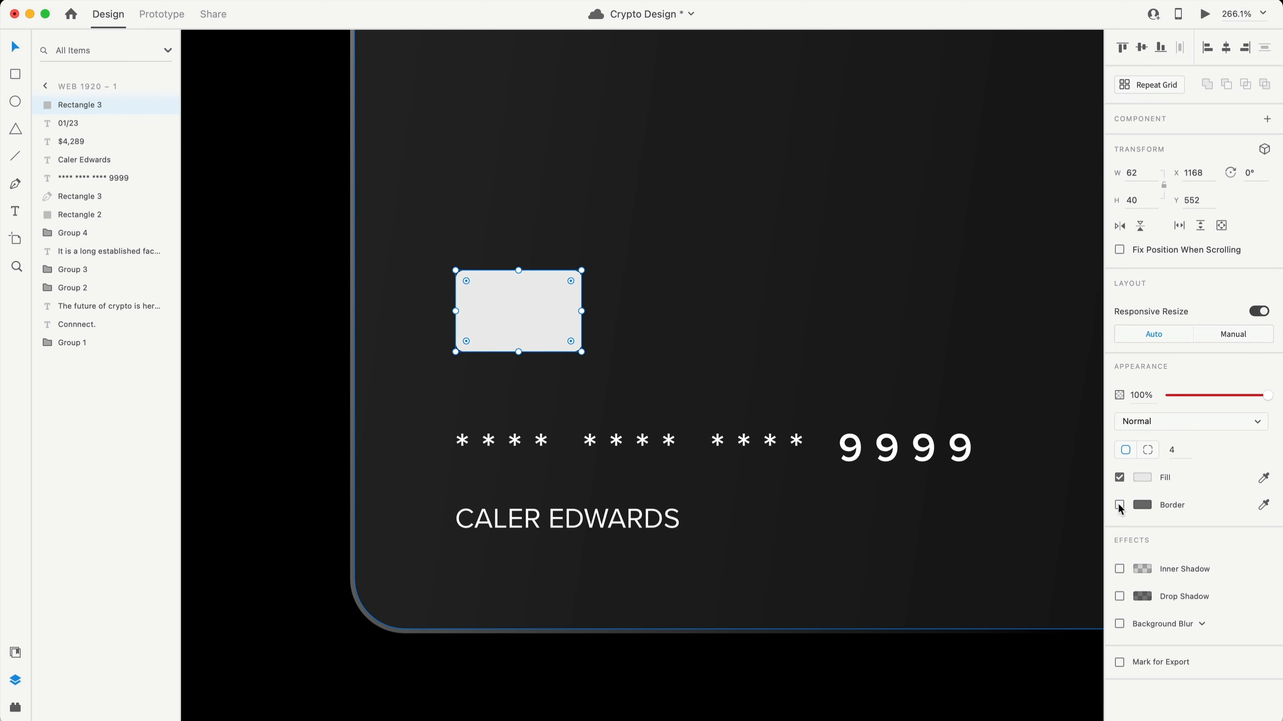
{"action": "left_click", "coordinate": [1118, 505]}
- Change the chip's border colour to dark grey #151515
{"action": "left_click", "coordinate": [1144, 505]}
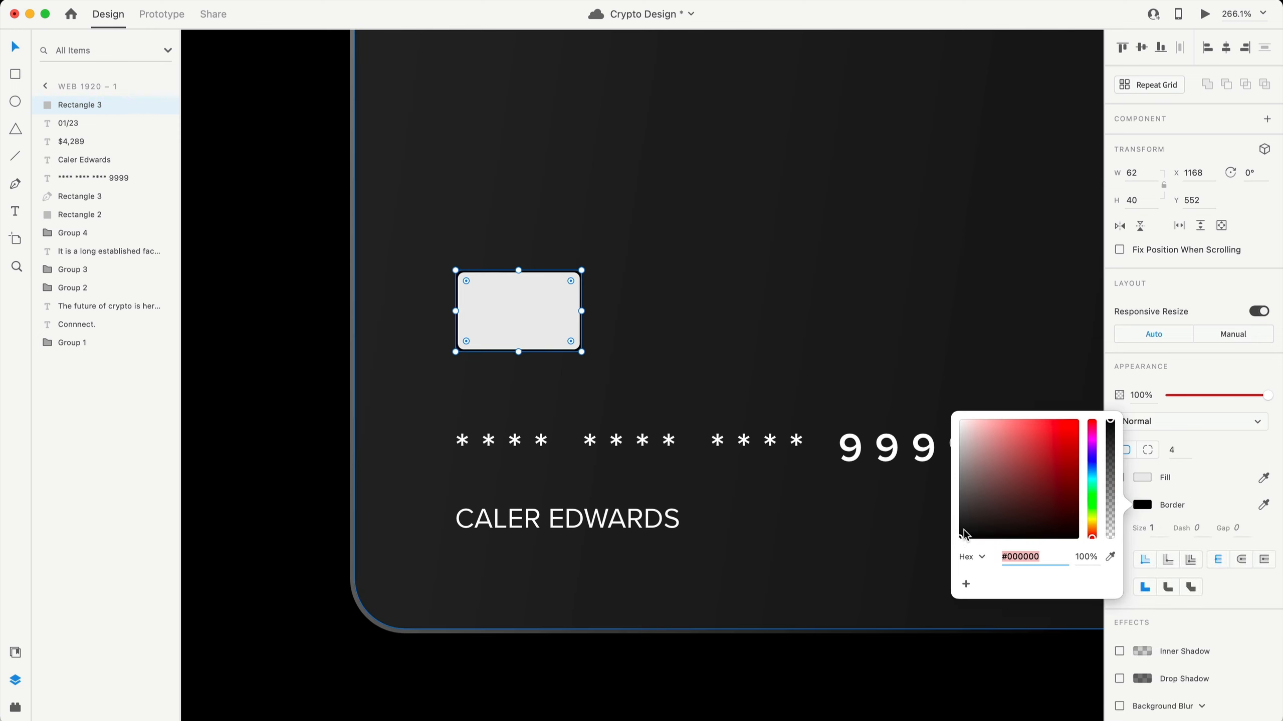
{"action": "mouse_move", "coordinate": [964, 537]}
{"action": "left_mouse_down"}
{"action": "mouse_move", "coordinate": [940, 525]}
{"action": "mouse_move", "coordinate": [929, 498]}
{"action": "mouse_move", "coordinate": [922, 528]}
{"action": "left_mouse_up"}
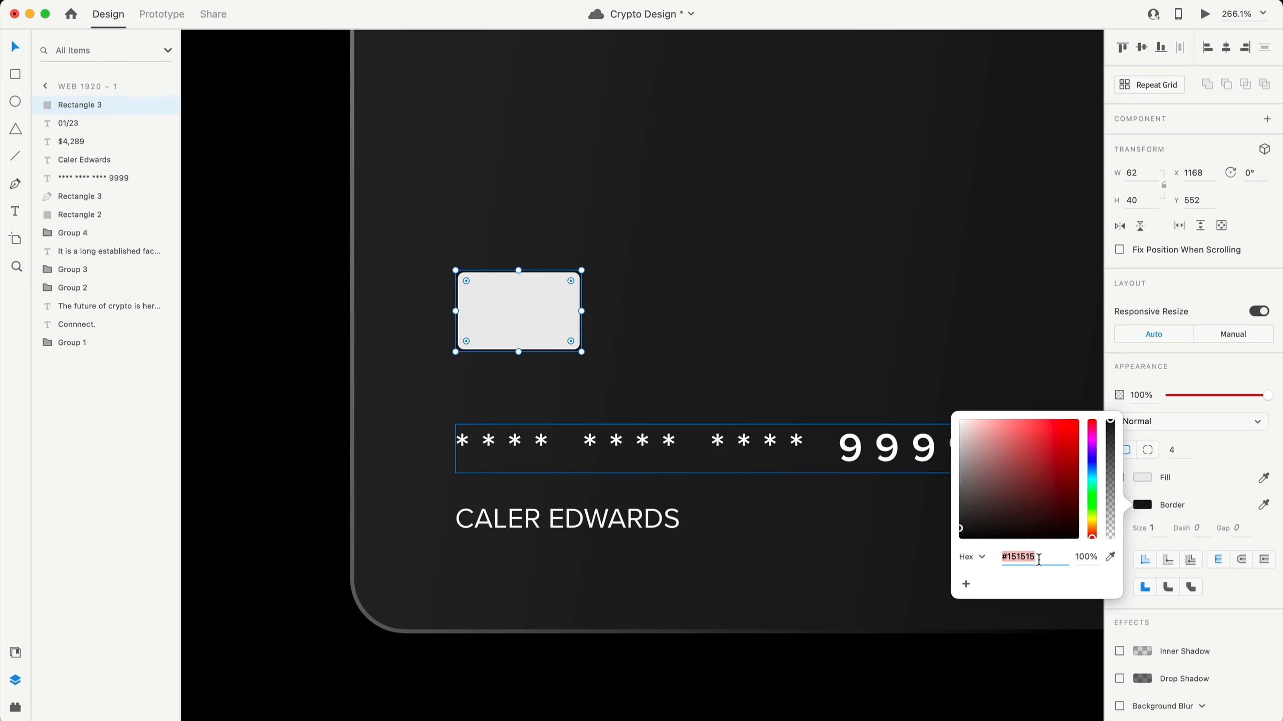
{"action": "left_click", "coordinate": [837, 310]}
{"action": "scroll", "coordinate": [582, 281], "scroll_direction": "up", "scroll_amount": 6}
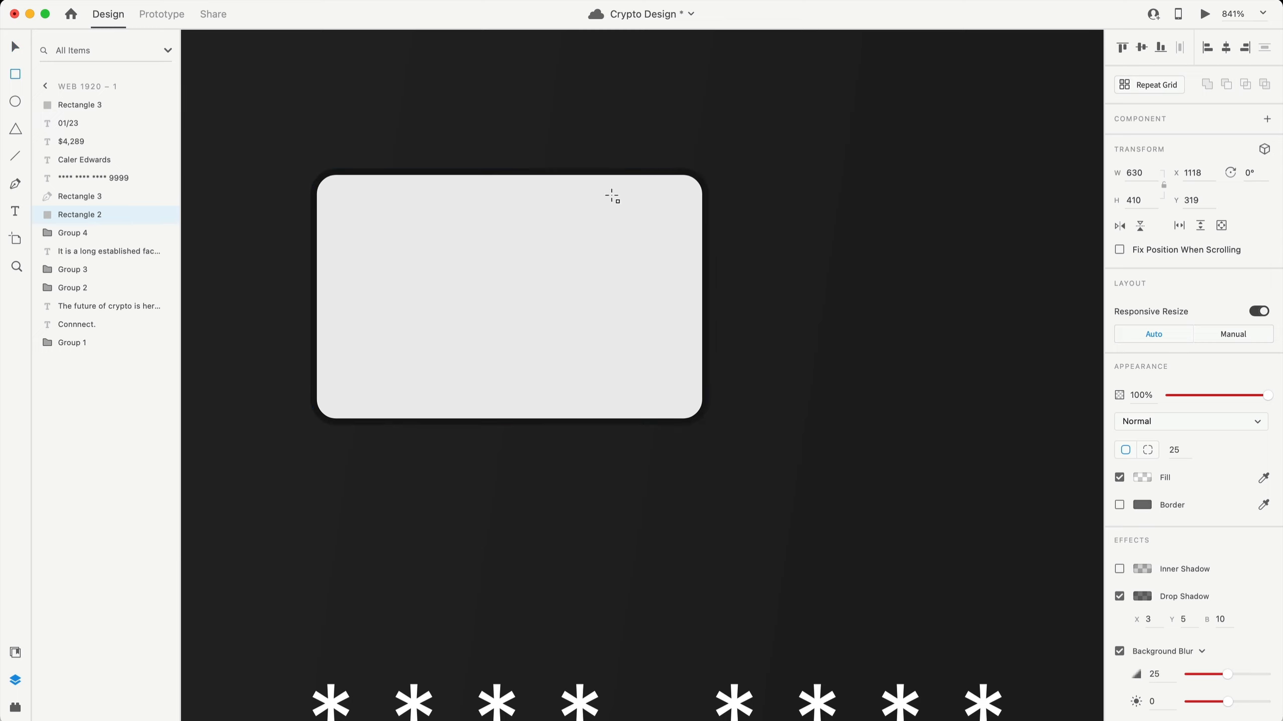
- Draw a small 19×12 white rectangle in the chip's top-right corner
{"action": "mouse_move", "coordinate": [560, 175]}
{"action": "left_mouse_down"}
{"action": "mouse_move", "coordinate": [649, 255]}
{"action": "mouse_move", "coordinate": [681, 263]}
{"action": "mouse_move", "coordinate": [633, 229]}
{"action": "mouse_move", "coordinate": [648, 233]}
{"action": "left_mouse_up"}
{"action": "key", "text": "Up"}
{"action": "key", "text": "Right"}
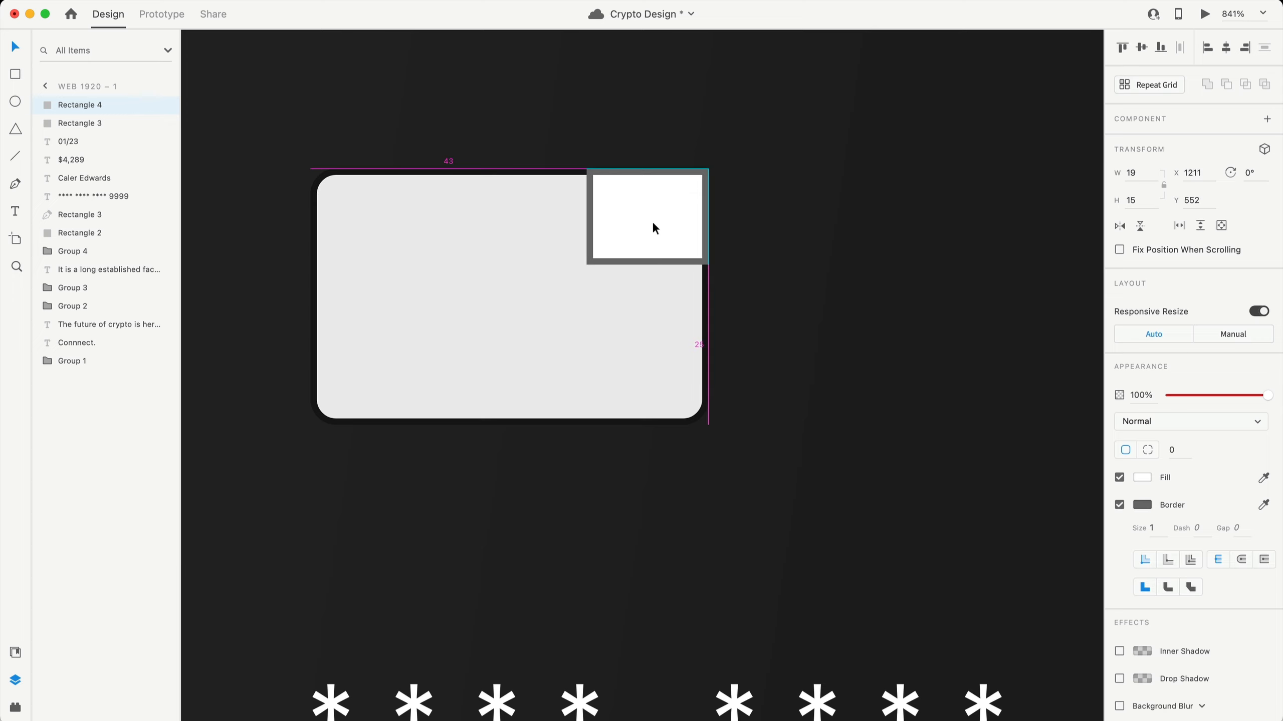
{"action": "scroll", "coordinate": [650, 231], "scroll_direction": "up", "scroll_amount": 3}
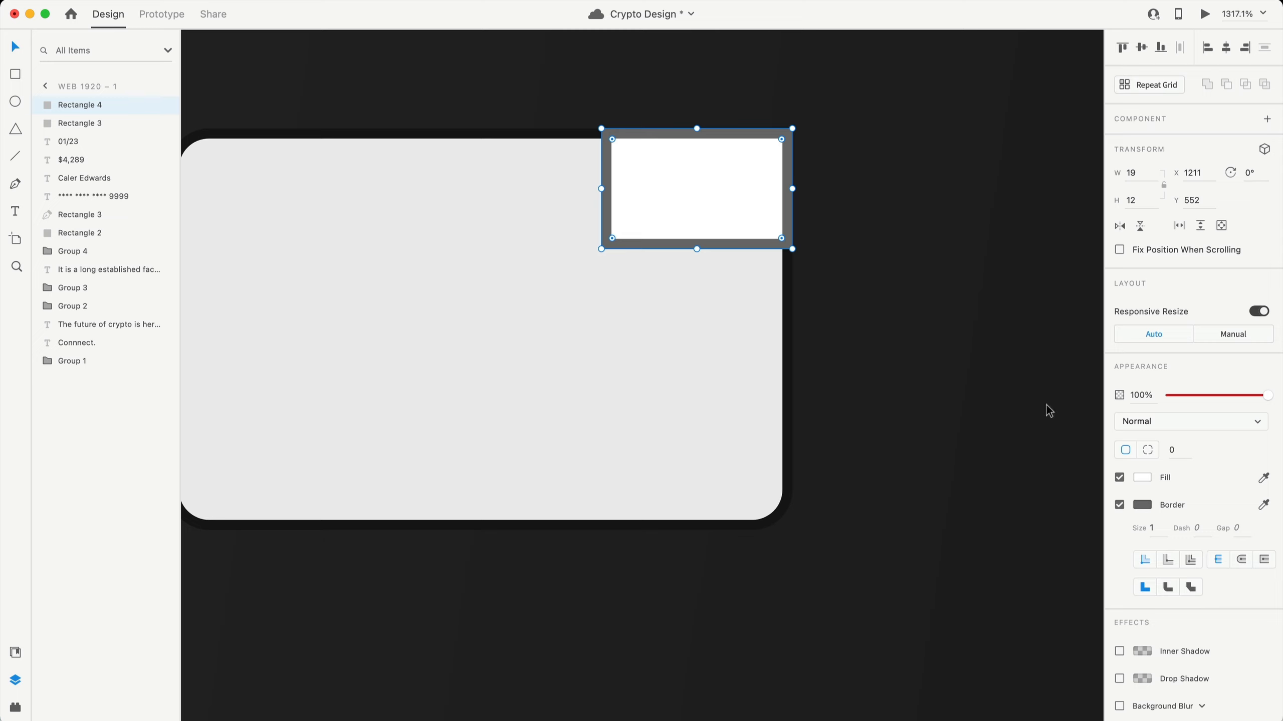
- Make the small rectangle borderless, stack copies below it, and stretch the column to the chip's bottom
{"action": "left_click", "coordinate": [1119, 505]}
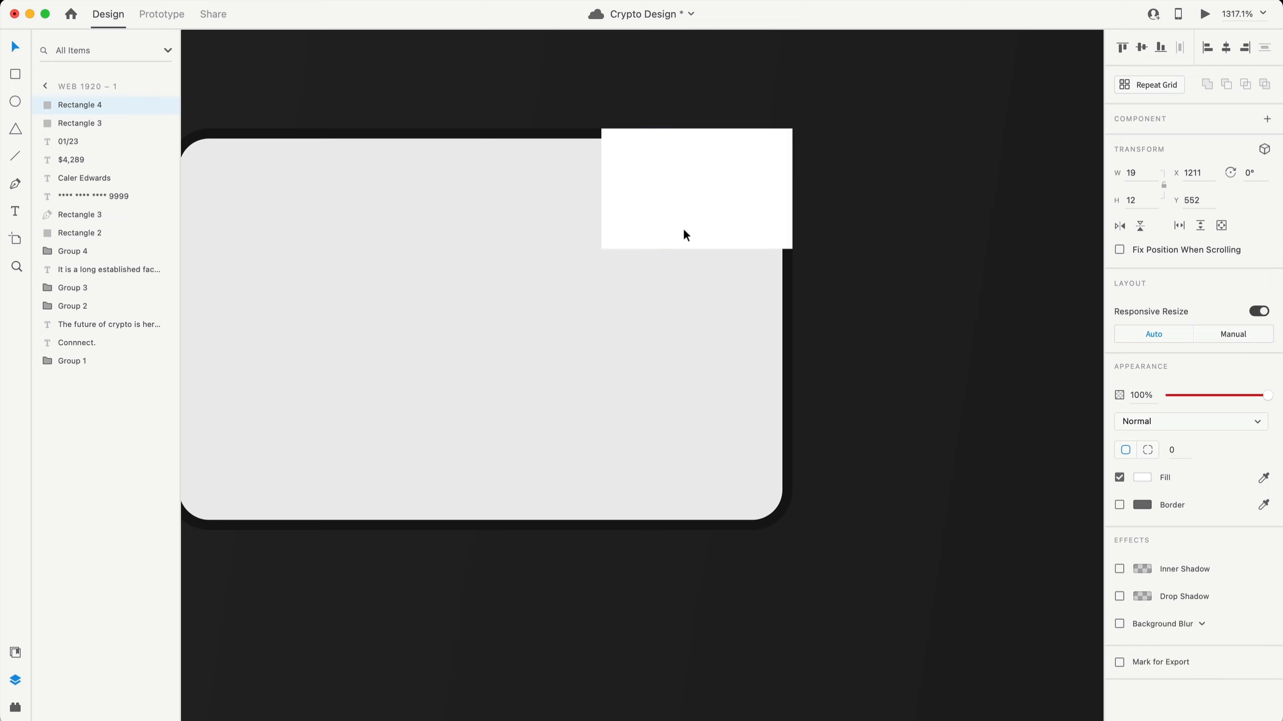
{"action": "left_click_drag", "start_coordinate": [693, 182], "coordinate": [699, 391]}
{"action": "left_click", "coordinate": [692, 324], "text": "shift"}
{"action": "left_click", "coordinate": [712, 190], "text": "shift"}
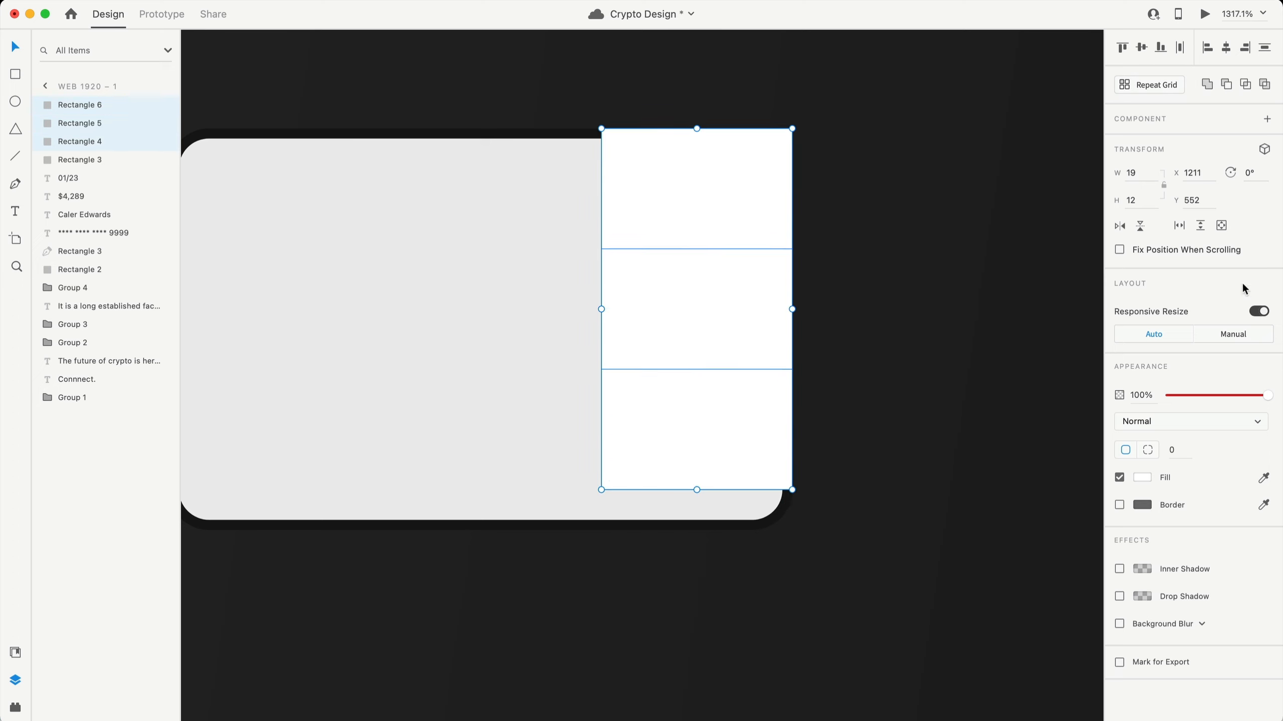
{"action": "left_click", "coordinate": [1258, 311]}
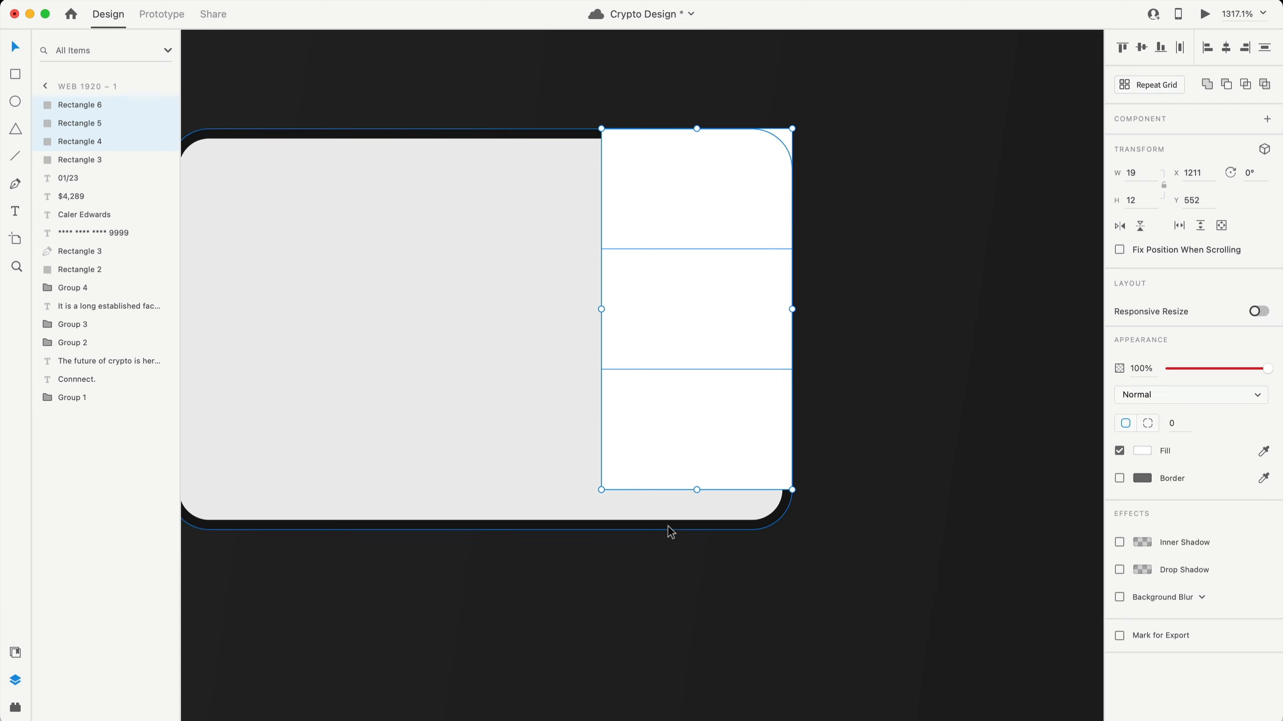
{"action": "left_click_drag", "start_coordinate": [695, 490], "coordinate": [702, 530]}
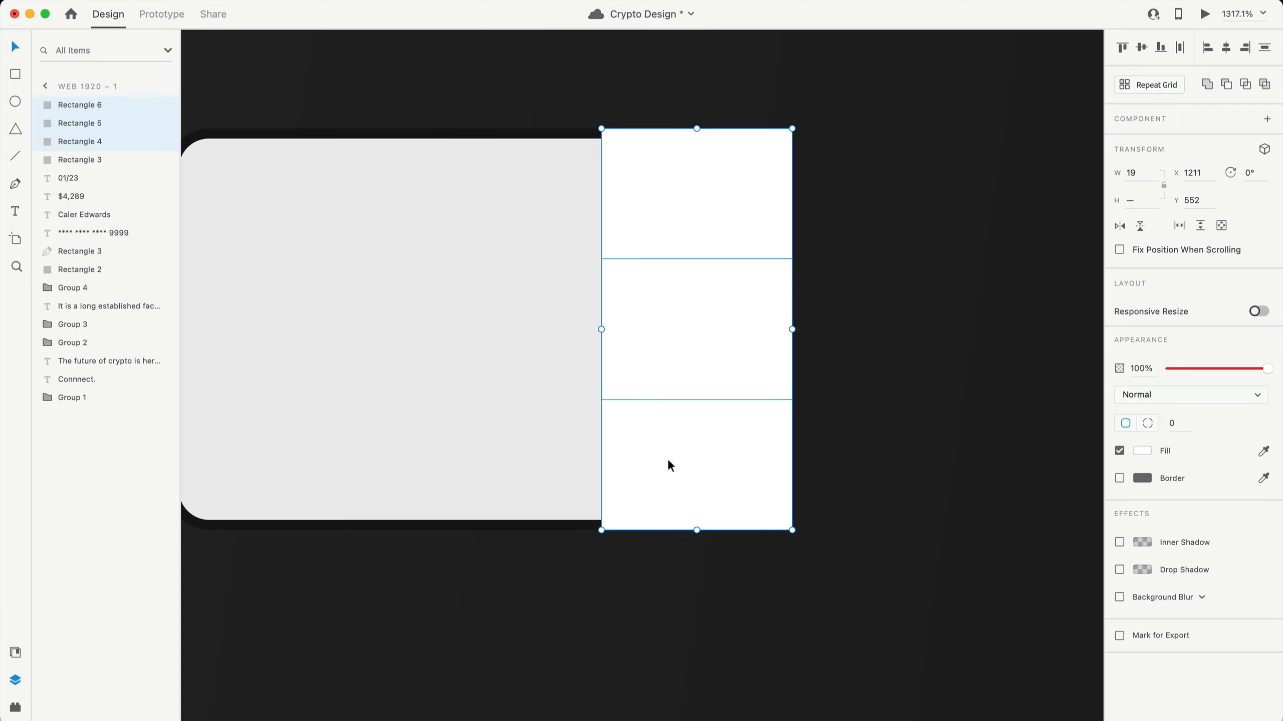
- Copy the column to the left and extend all nine cells to the chip's left edge
{"action": "key", "text": "alt"}
{"action": "left_click_drag", "start_coordinate": [678, 339], "coordinate": [339, 335]}
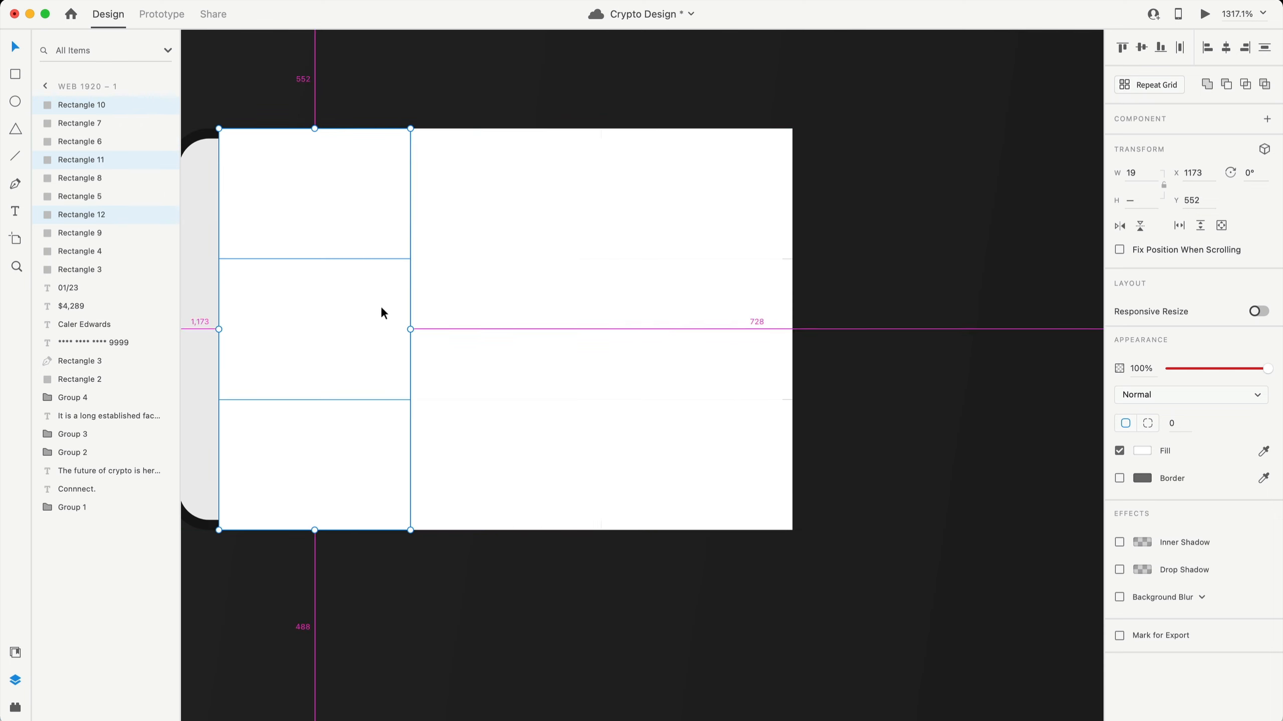
{"action": "left_click", "coordinate": [548, 298], "text": "shift"}
{"action": "left_click", "coordinate": [697, 193], "text": "shift"}
{"action": "left_click", "coordinate": [699, 284], "text": "shift"}
{"action": "left_click", "coordinate": [692, 445], "text": "shift"}
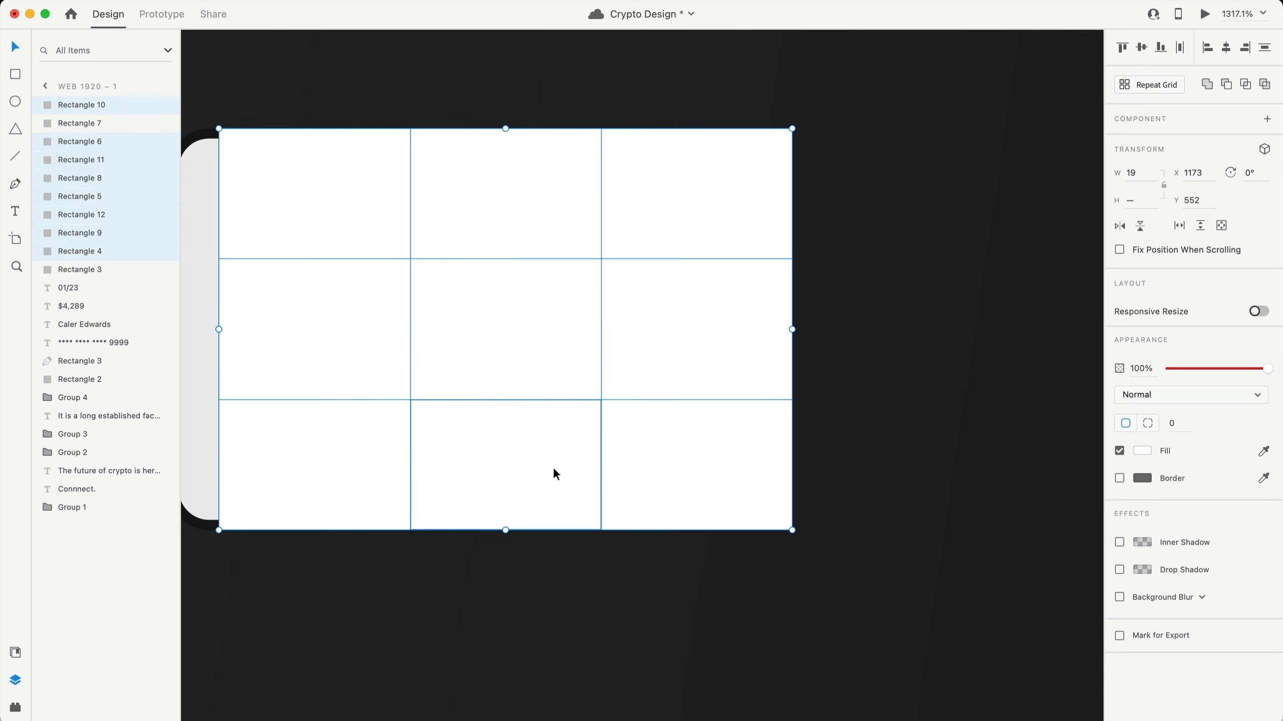
{"action": "left_click", "coordinate": [553, 467], "text": "shift"}
{"action": "scroll", "coordinate": [479, 364], "scroll_direction": "left", "scroll_amount": 5}
{"action": "scroll", "coordinate": [356, 305], "scroll_direction": "down", "scroll_amount": 2}
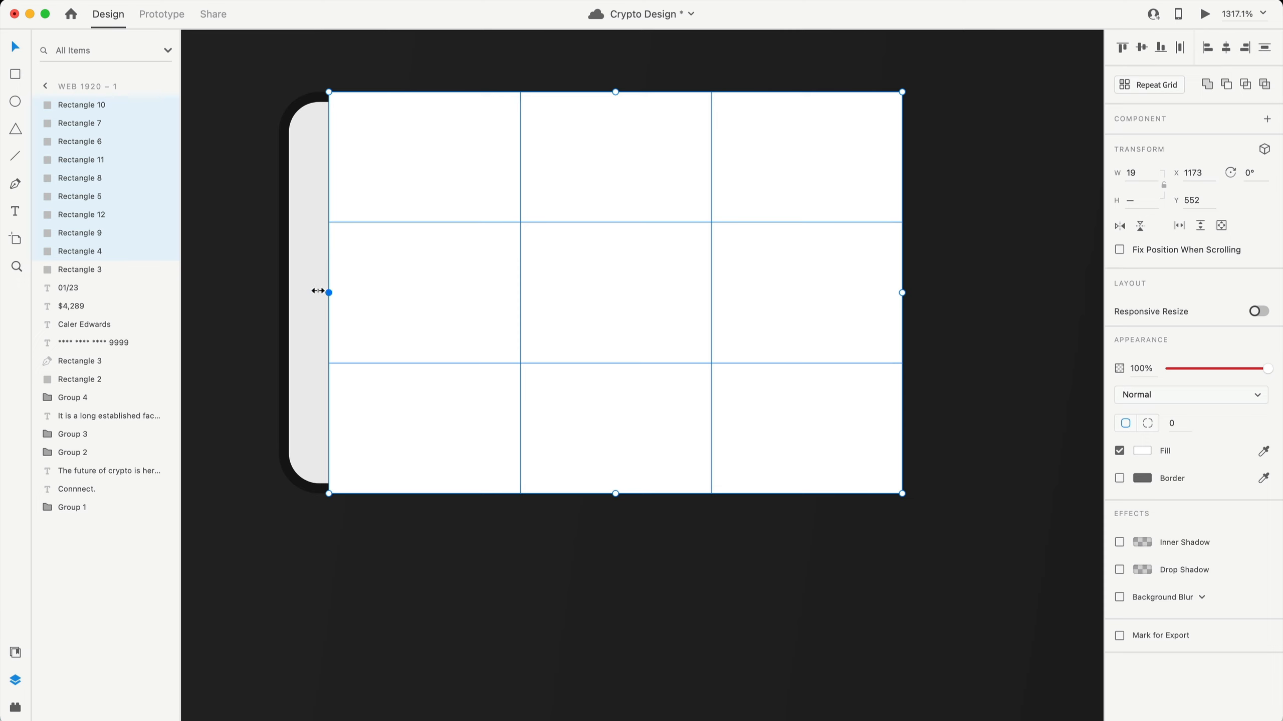
{"action": "left_click_drag", "start_coordinate": [318, 291], "coordinate": [278, 292]}
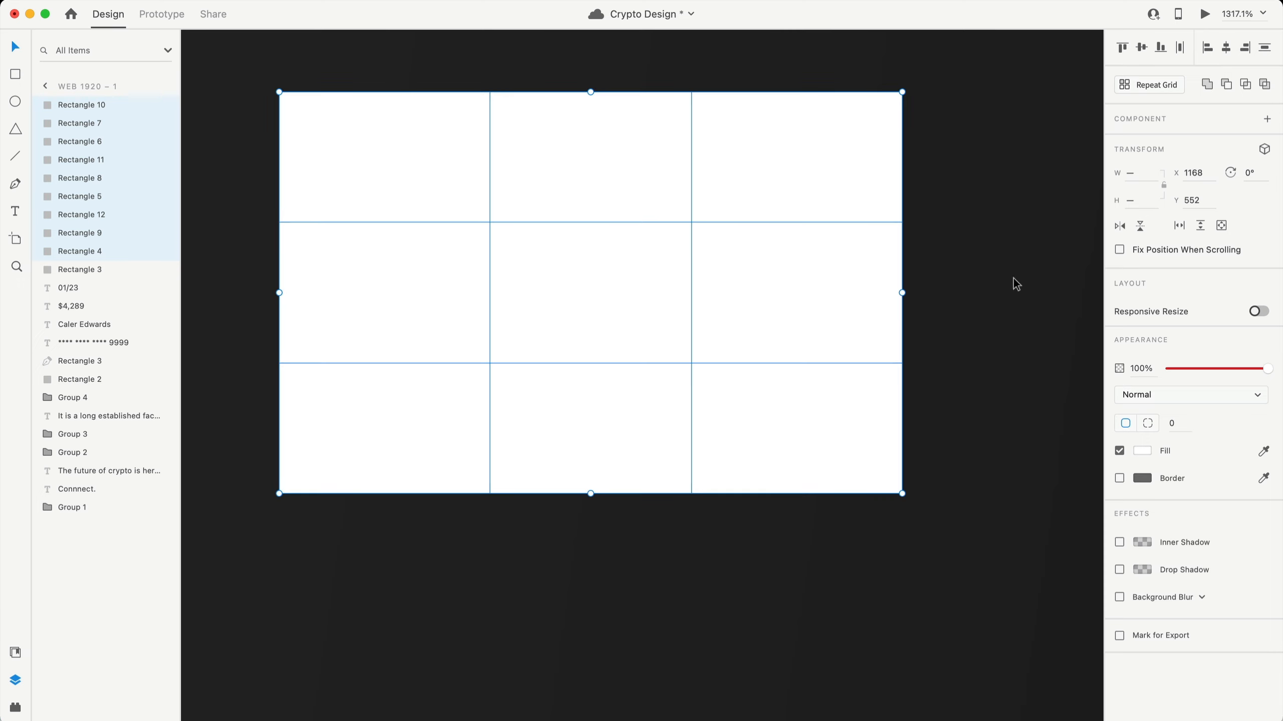
{"action": "scroll", "coordinate": [1008, 277], "scroll_direction": "right", "scroll_amount": 3}
{"action": "scroll", "coordinate": [1008, 275], "scroll_direction": "left", "scroll_amount": 3}
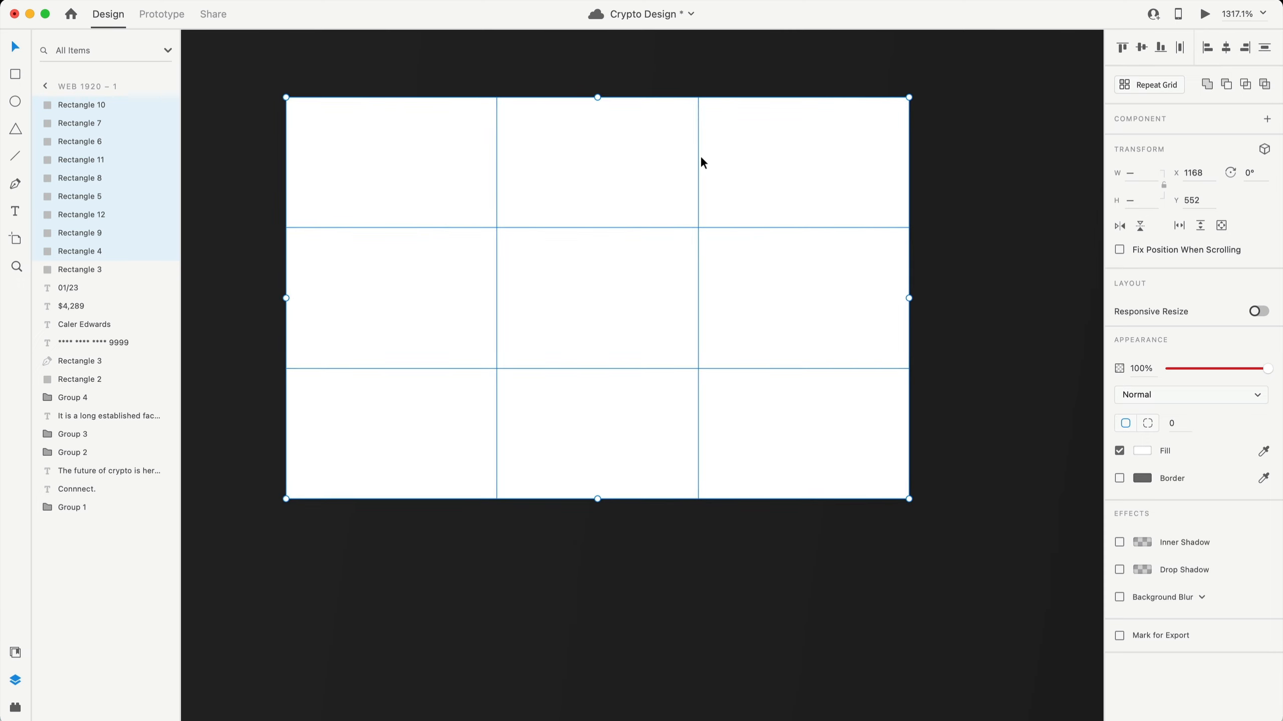
{"action": "left_click", "coordinate": [972, 214]}
- Delete the three middle-column rectangles and the top-right rectangle
{"action": "left_click", "coordinate": [581, 177]}
{"action": "key", "text": "Delete"}
{"action": "left_click", "coordinate": [616, 258]}
{"action": "key", "text": "Delete"}
{"action": "left_click", "coordinate": [615, 370]}
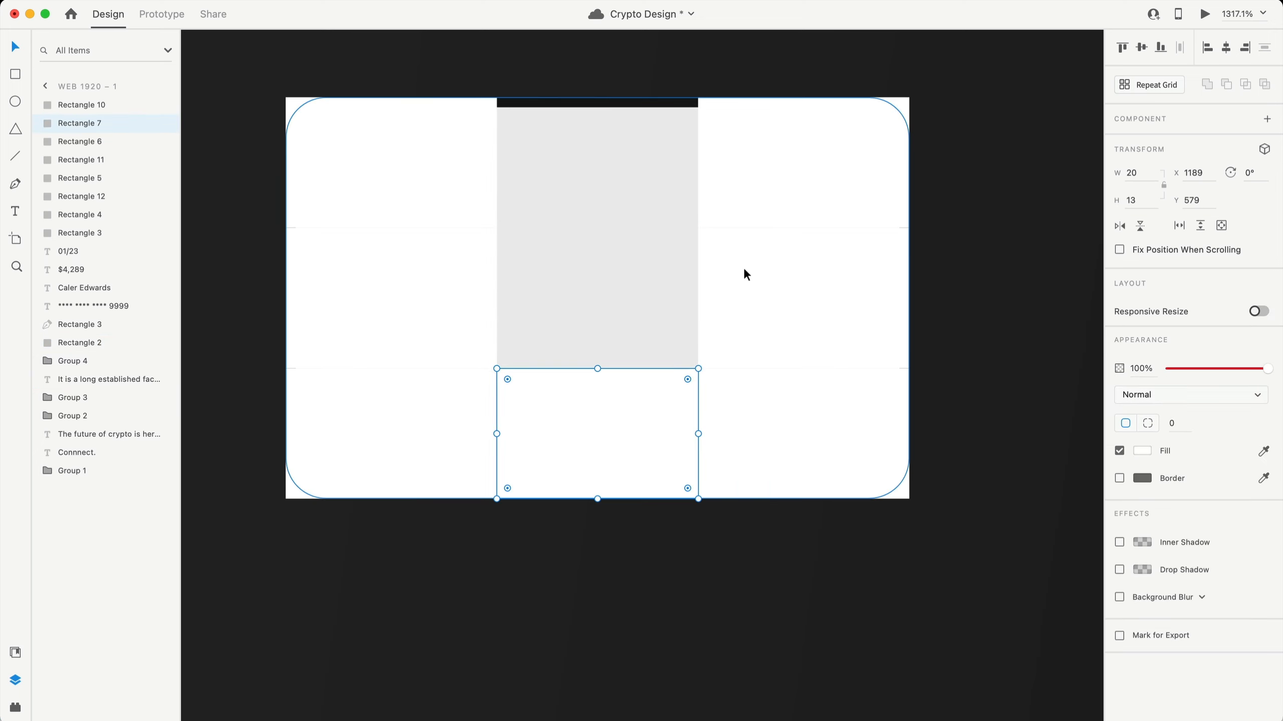
{"action": "key", "text": "Delete"}
{"action": "left_click", "coordinate": [836, 168]}
{"action": "key", "text": "Delete"}
- Round the outer corners of the bottom-right, top-left and bottom-left rectangles to radius 4
{"action": "left_click", "coordinate": [776, 476]}
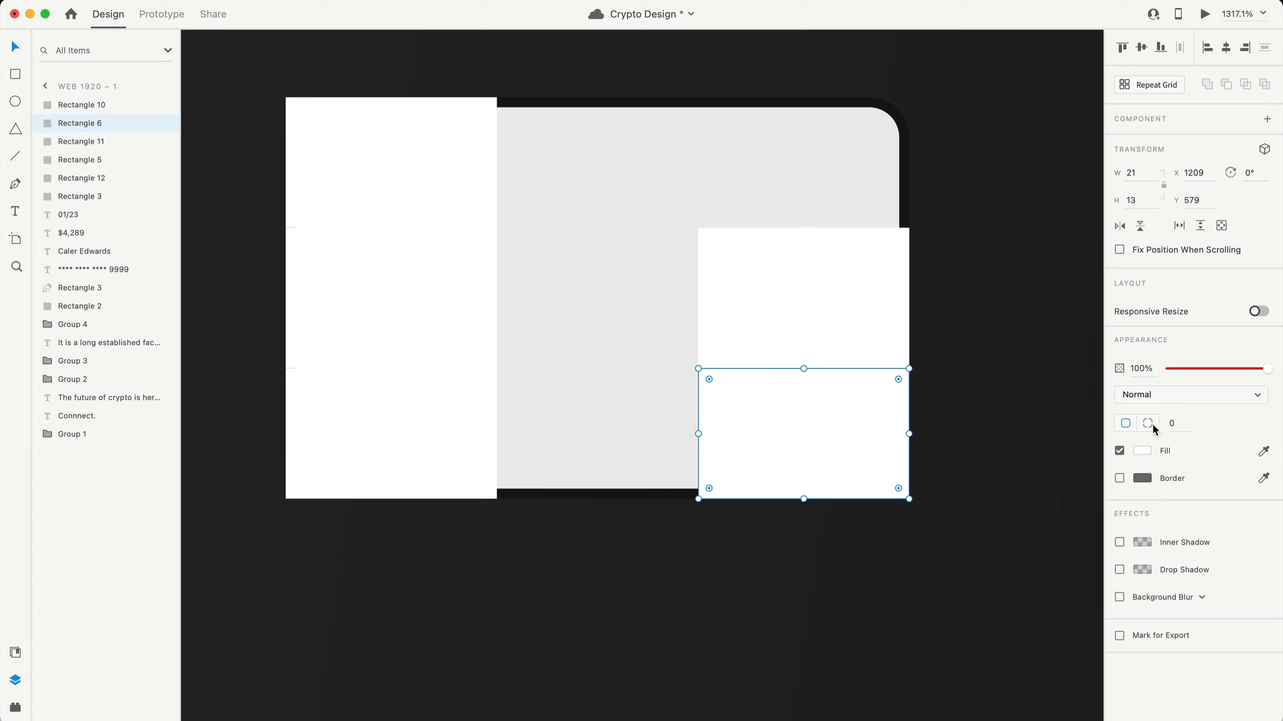
{"action": "left_click", "coordinate": [1228, 423]}
{"action": "type", "text": "4"}
{"action": "key", "text": "Return"}
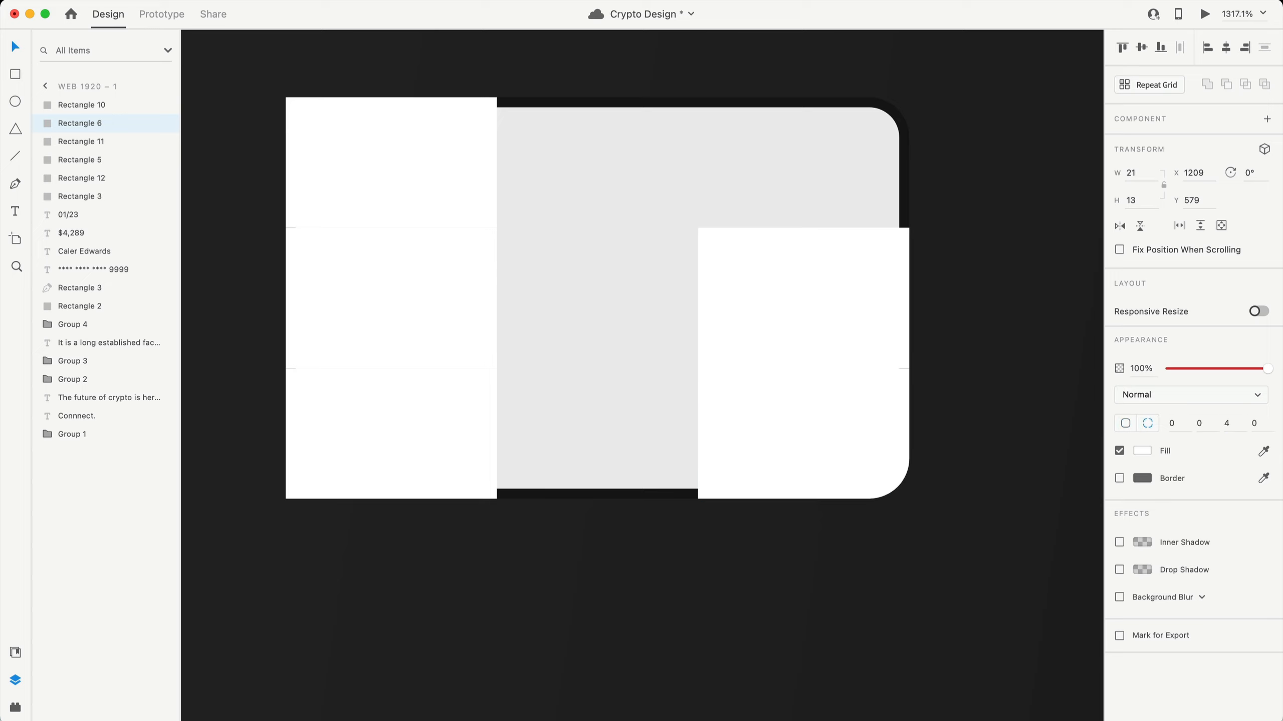
{"action": "left_click", "coordinate": [445, 158]}
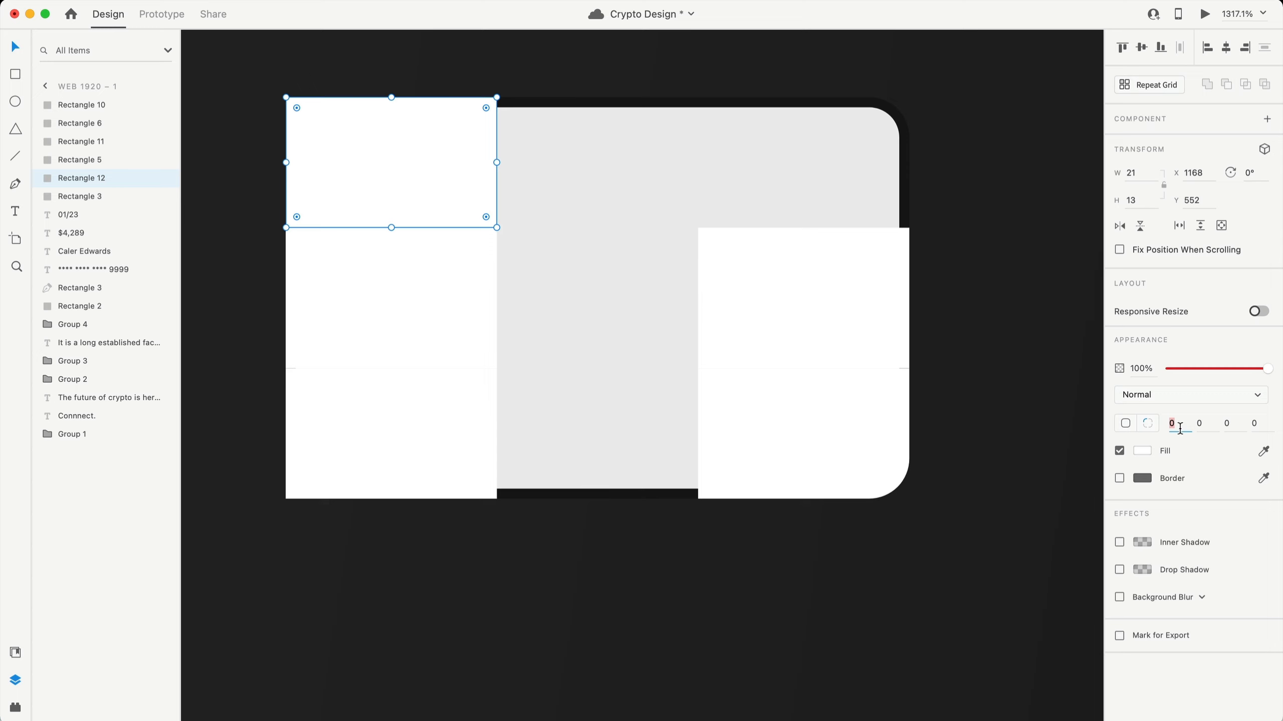
{"action": "type", "text": "4"}
{"action": "key", "text": "Return"}
{"action": "left_click", "coordinate": [429, 435]}
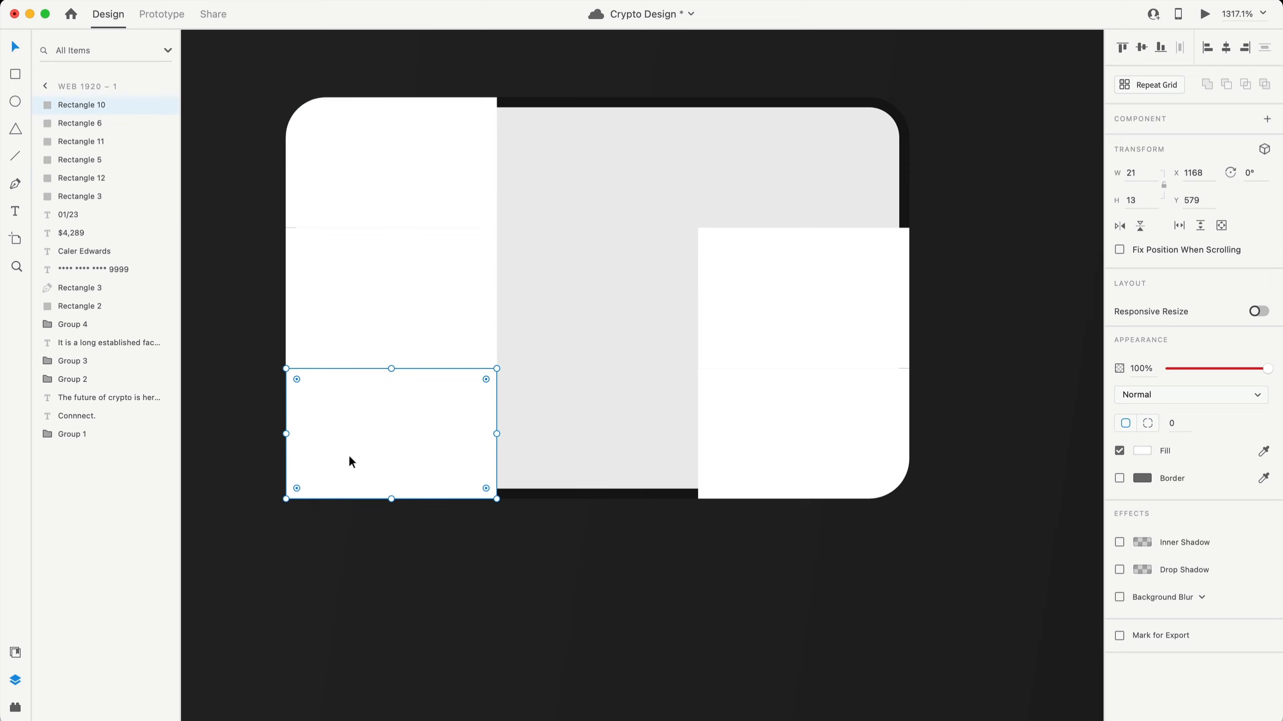
{"action": "left_click", "coordinate": [1253, 424]}
{"action": "type", "text": "4"}
{"action": "key", "text": "Return"}
{"action": "scroll", "coordinate": [1028, 509], "scroll_direction": "down", "scroll_amount": 3}
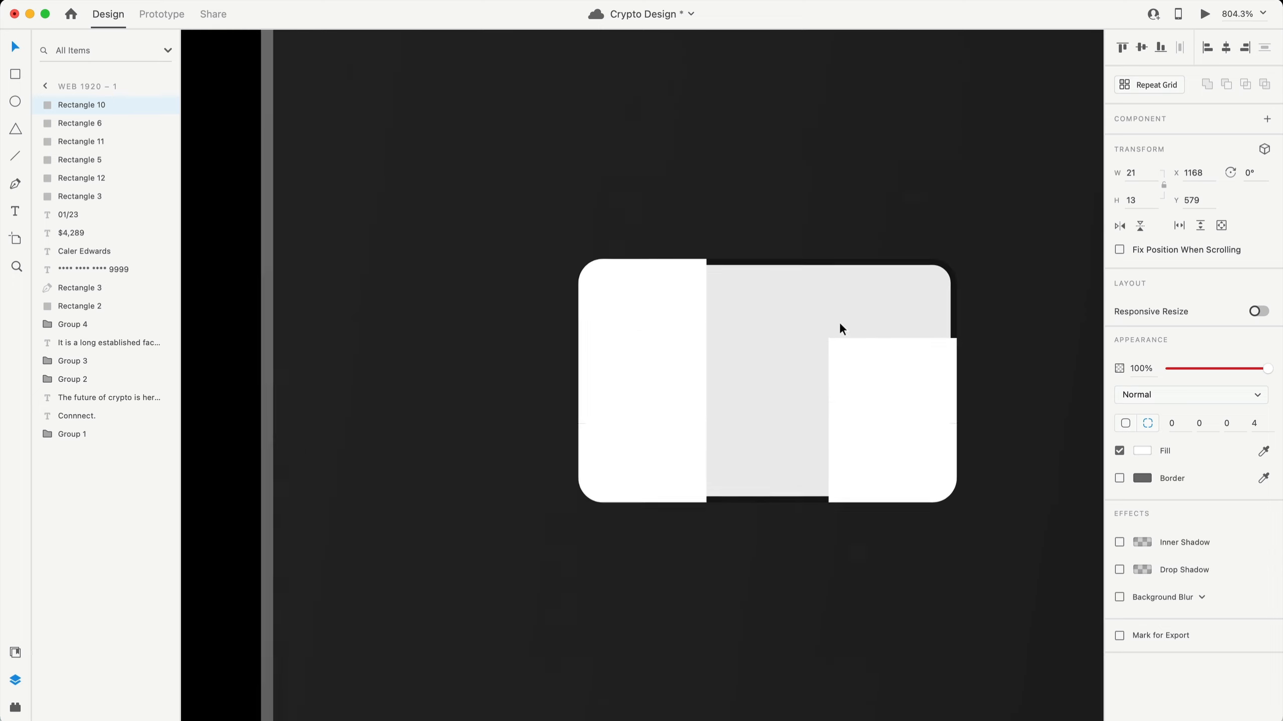
{"action": "scroll", "coordinate": [965, 398], "scroll_direction": "right", "scroll_amount": 3}
{"action": "scroll", "coordinate": [873, 425], "scroll_direction": "up", "scroll_amount": 2}
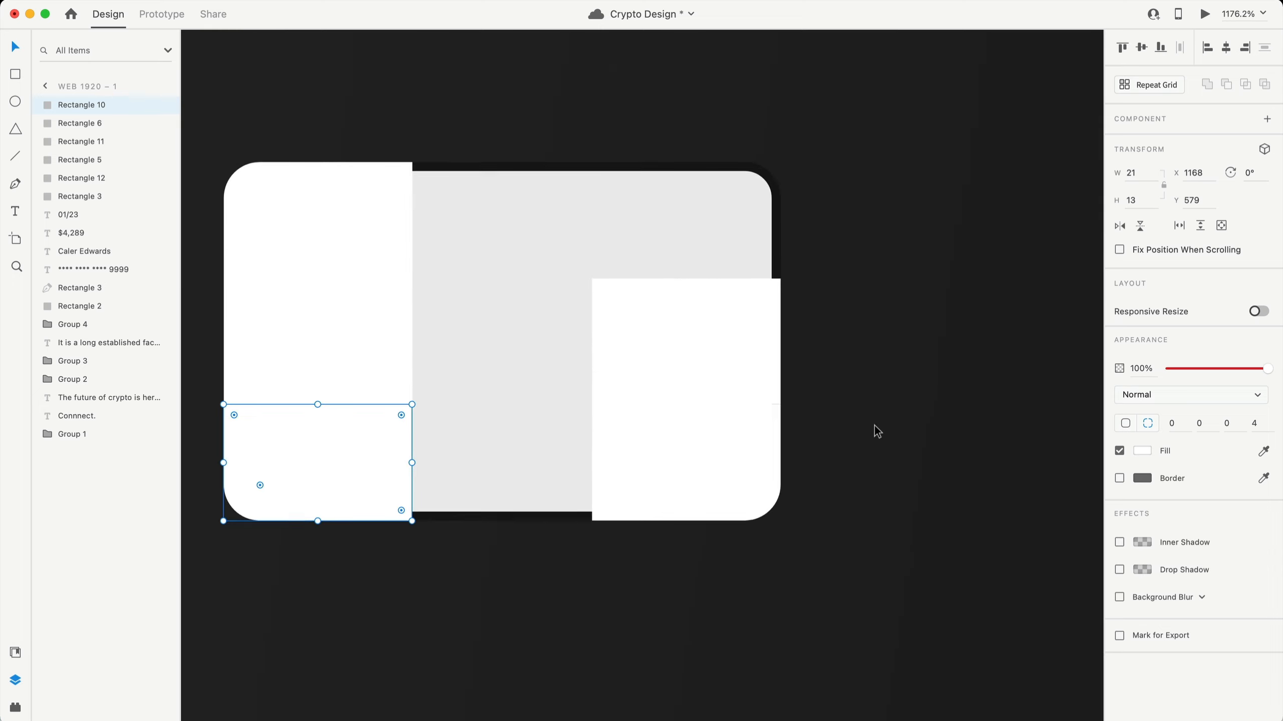
{"action": "scroll", "coordinate": [874, 425], "scroll_direction": "left", "scroll_amount": 2}
- Give the bottom-right chip rectangle a #151515 border
{"action": "left_click", "coordinate": [735, 447]}
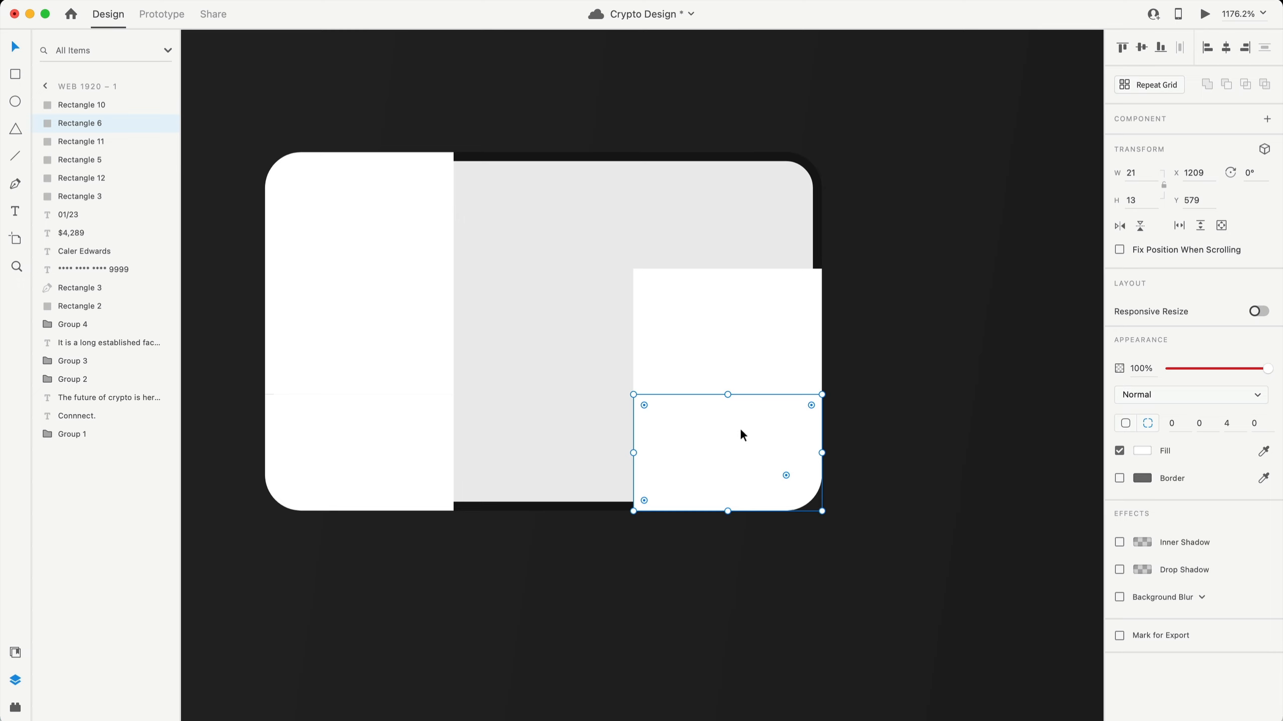
{"action": "left_click", "coordinate": [1120, 478]}
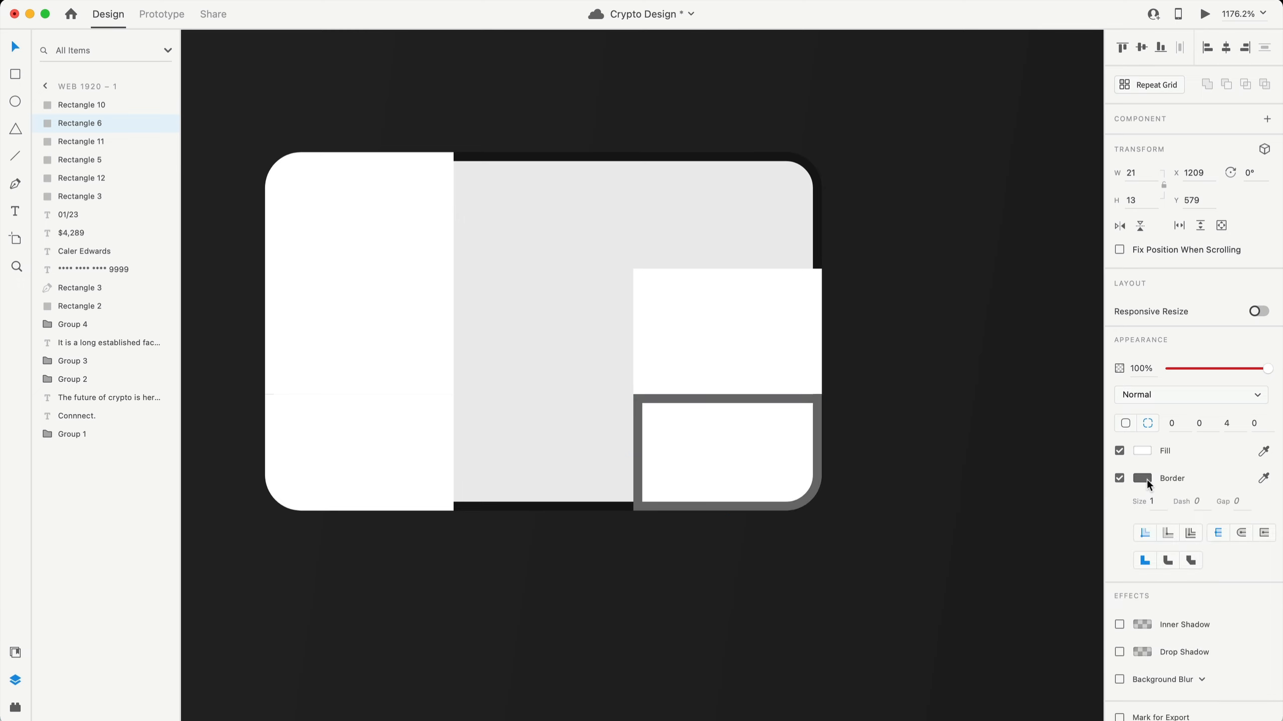
{"action": "left_click", "coordinate": [1143, 478]}
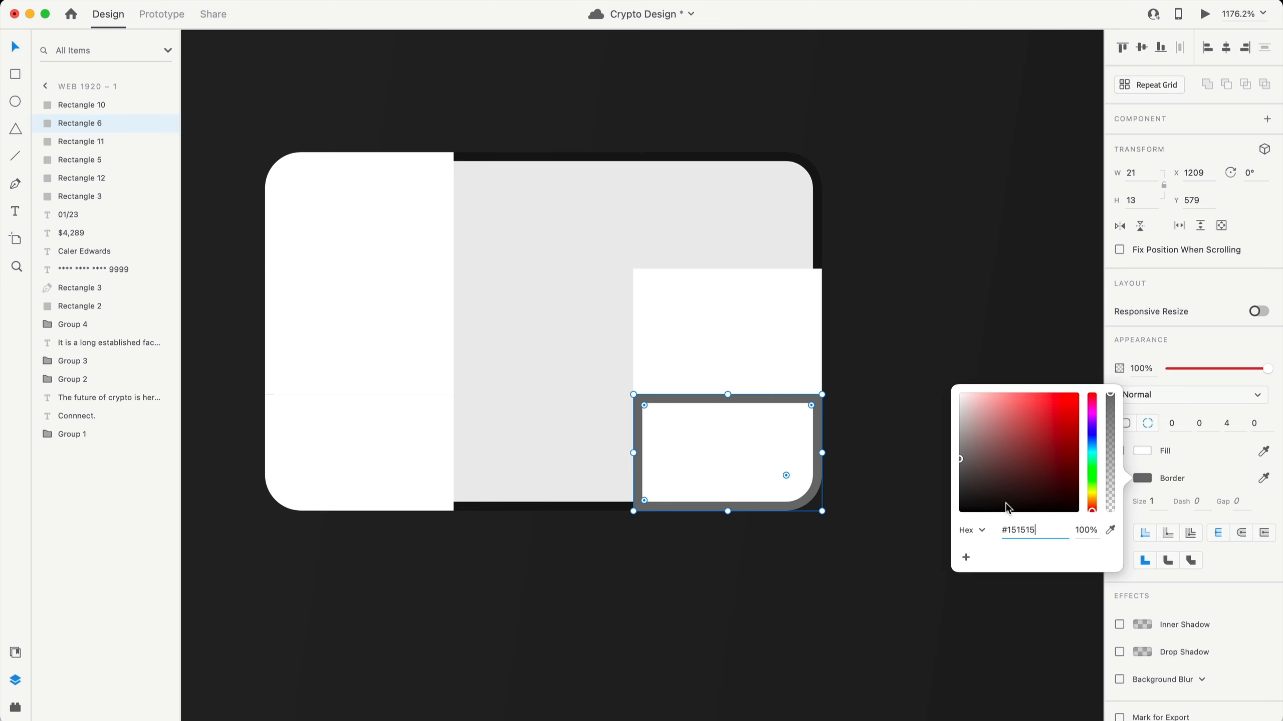
{"action": "type", "text": "151515"}
{"action": "key", "text": "Return"}
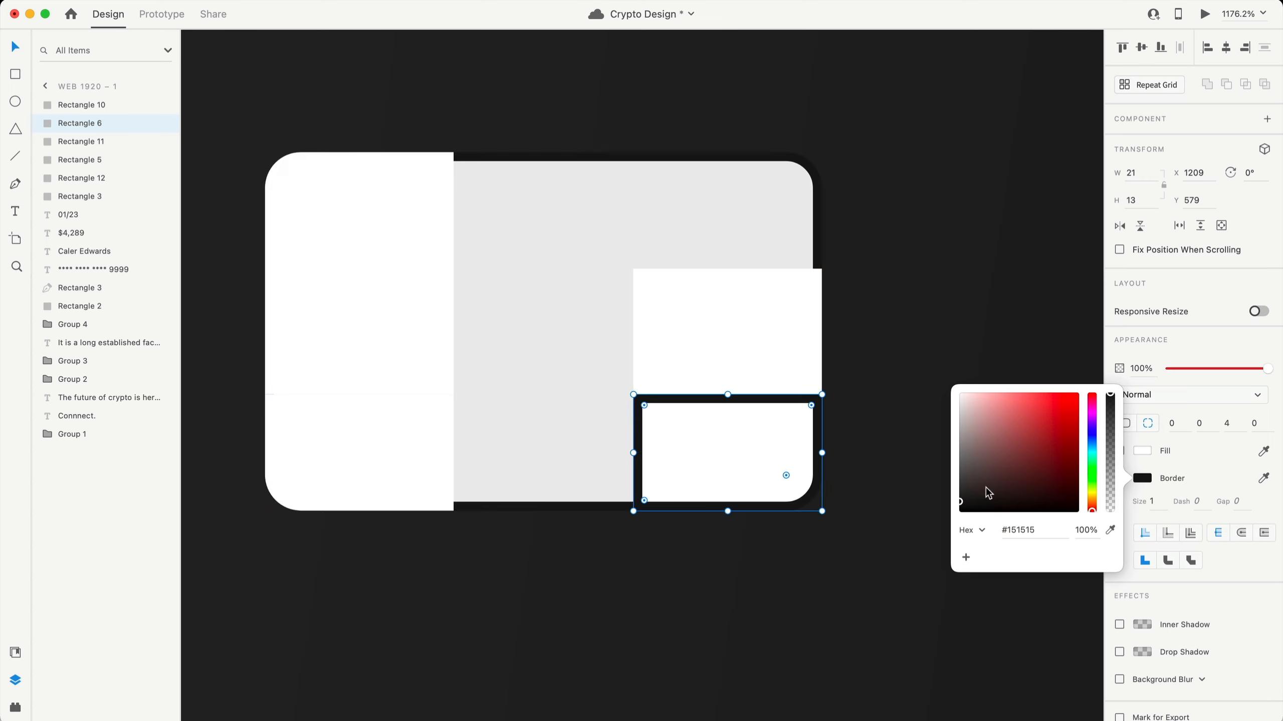
- Add a border to the upper-right rectangle and move it down to meet the lower one
{"action": "left_click", "coordinate": [786, 340]}
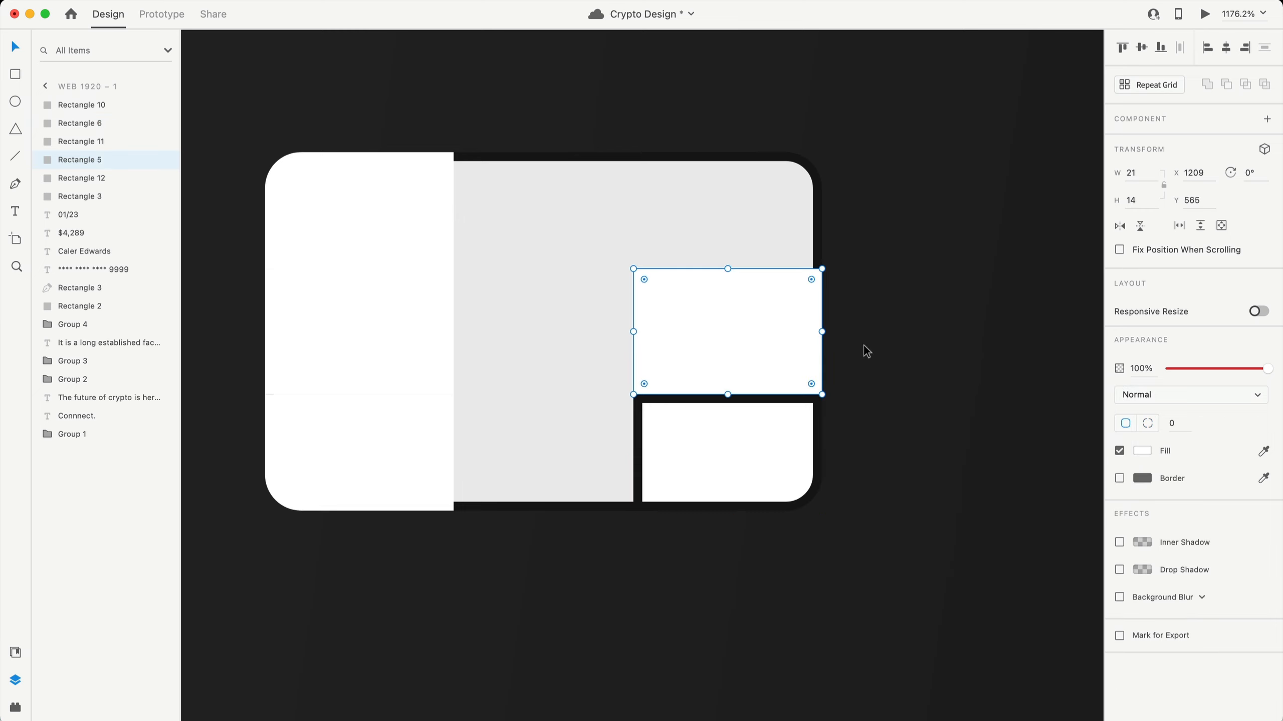
{"action": "left_click", "coordinate": [1119, 479]}
{"action": "left_click", "coordinate": [1140, 479]}
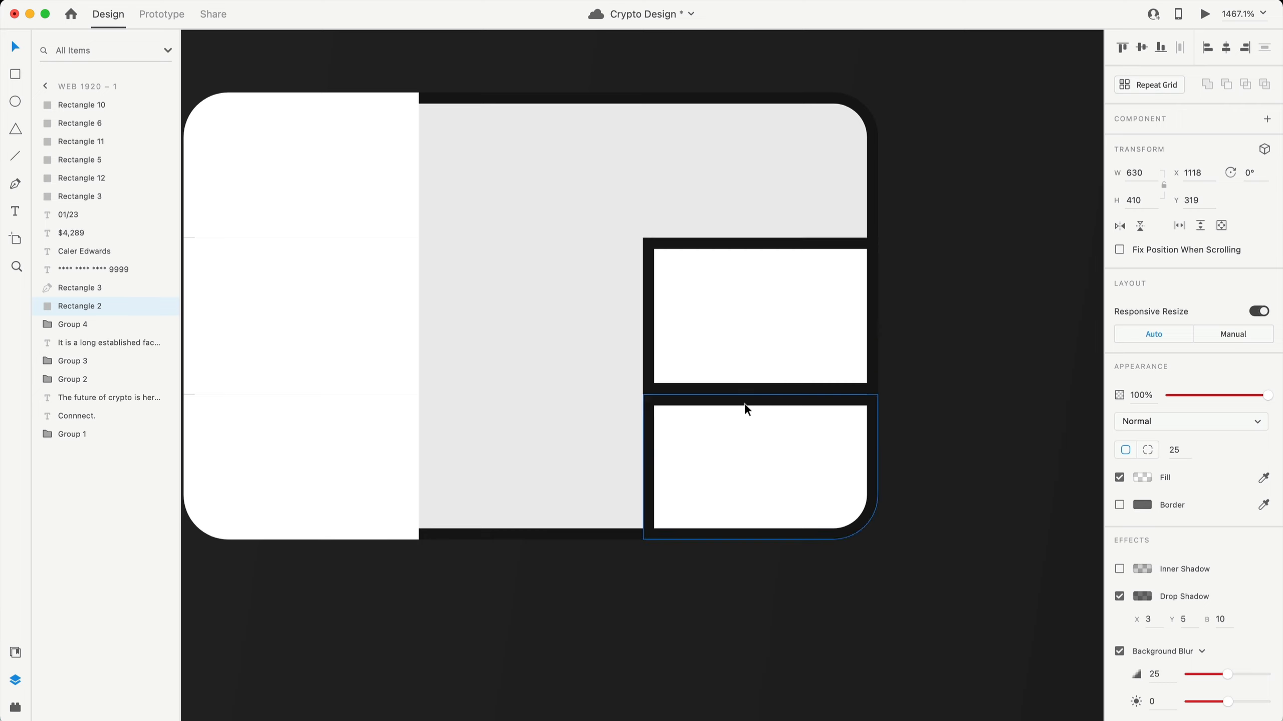
{"action": "left_click", "coordinate": [750, 339]}
{"action": "left_click_drag", "start_coordinate": [752, 349], "coordinate": [753, 361]}
{"action": "left_click", "coordinate": [989, 535]}
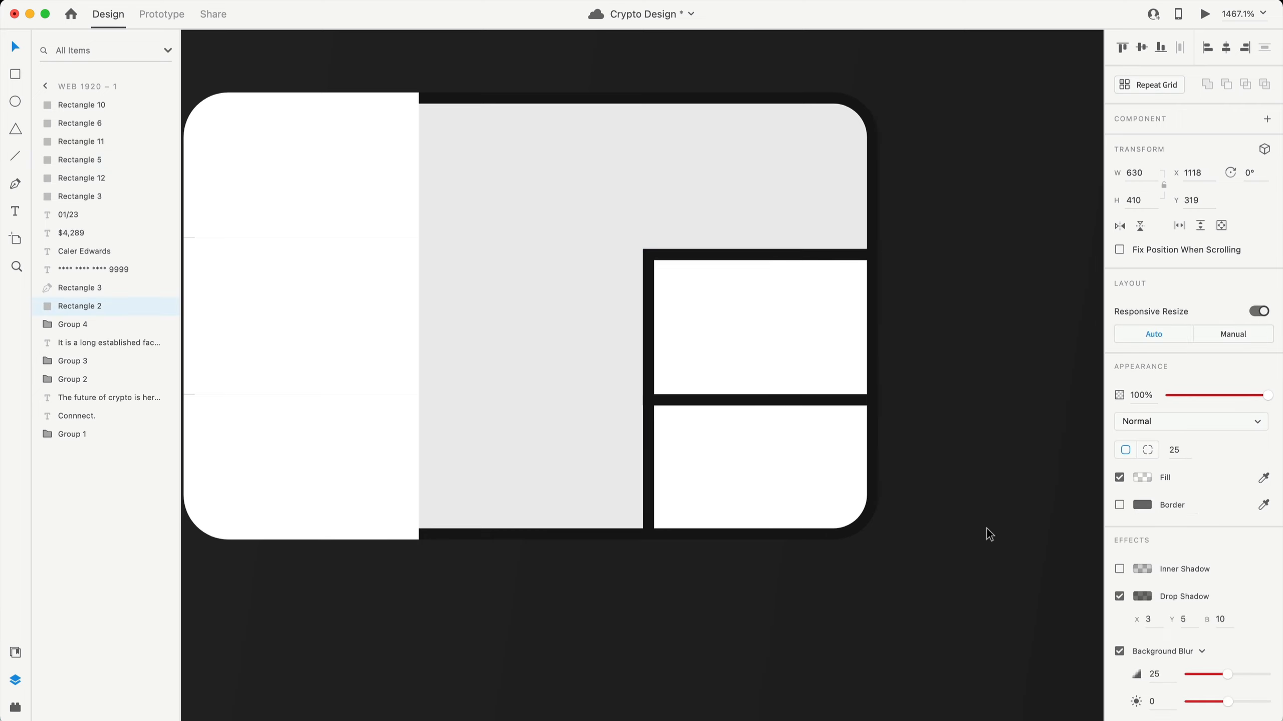
- Give the three left rectangles #151515 borders and stretch the middle-left one up to meet the row above
{"action": "scroll", "coordinate": [358, 414], "scroll_direction": "left", "scroll_amount": 2}
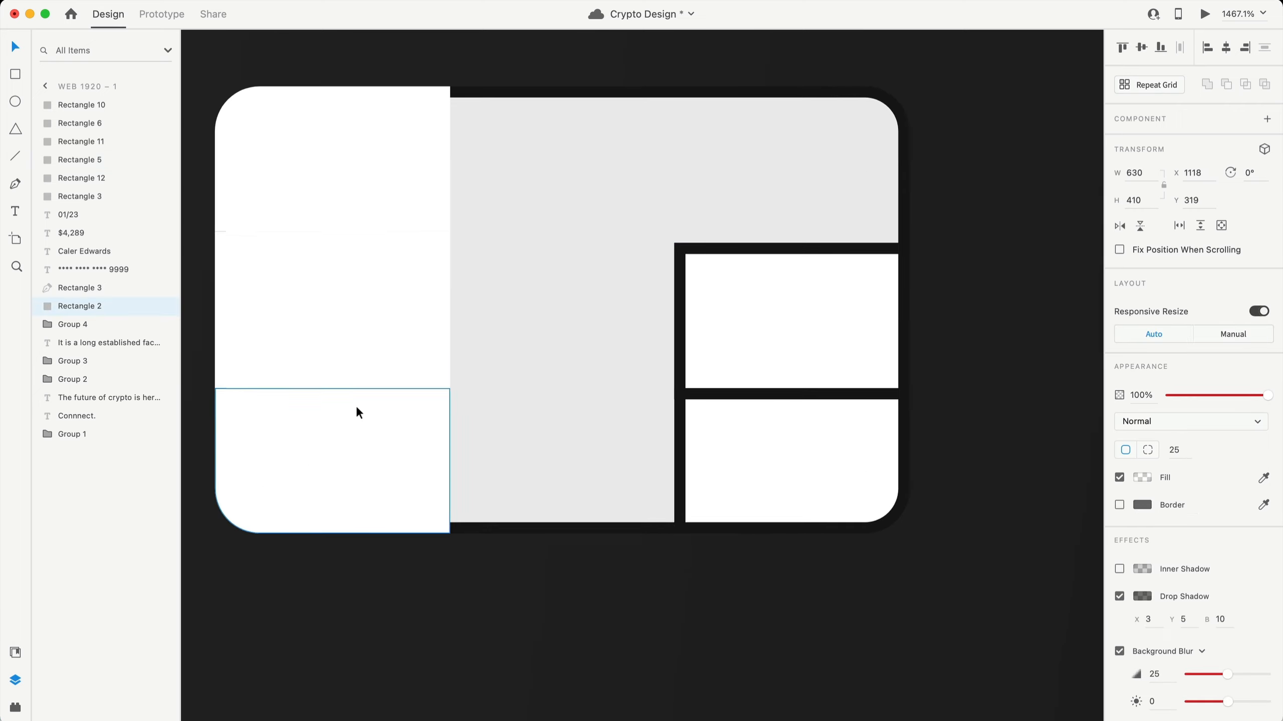
{"action": "left_click", "coordinate": [352, 414]}
{"action": "left_click", "coordinate": [367, 355], "text": "shift"}
{"action": "left_click", "coordinate": [359, 205], "text": "shift"}
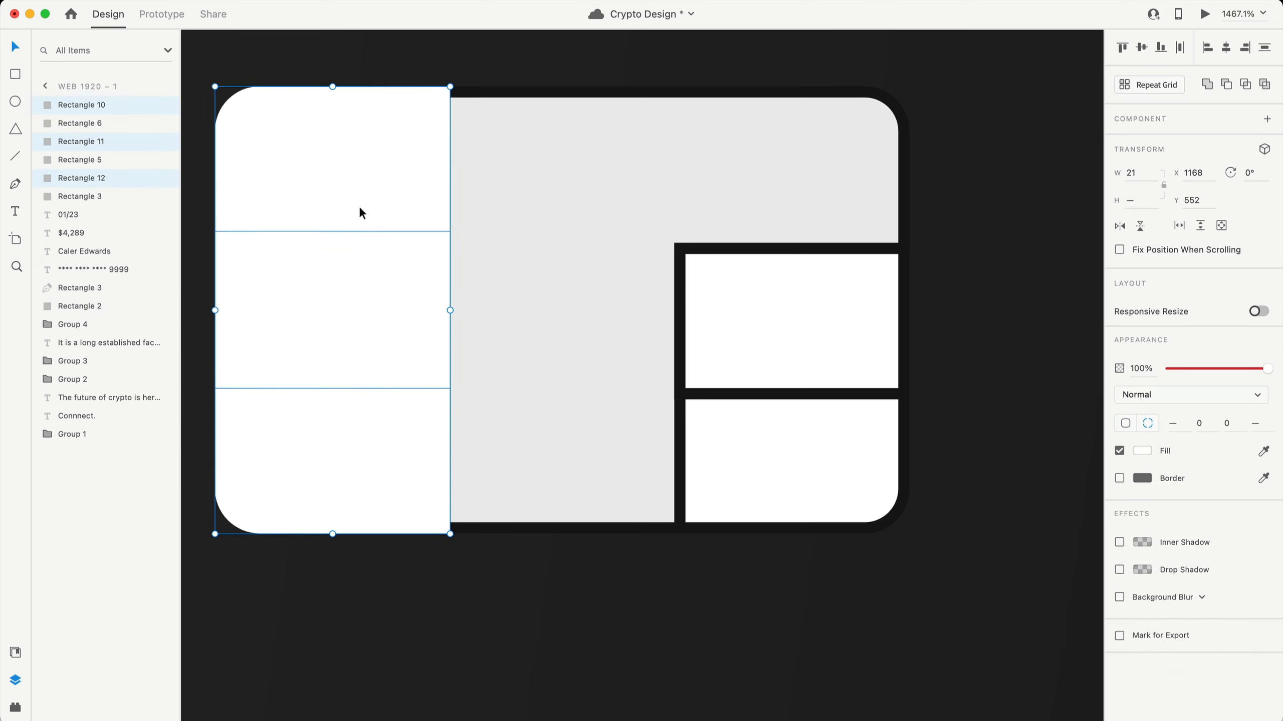
{"action": "left_click", "coordinate": [1118, 478]}
{"action": "left_click", "coordinate": [1142, 478]}
{"action": "key", "text": "super+v"}
{"action": "key", "text": "Return"}
{"action": "left_click", "coordinate": [929, 457]}
{"action": "left_click", "coordinate": [393, 296]}
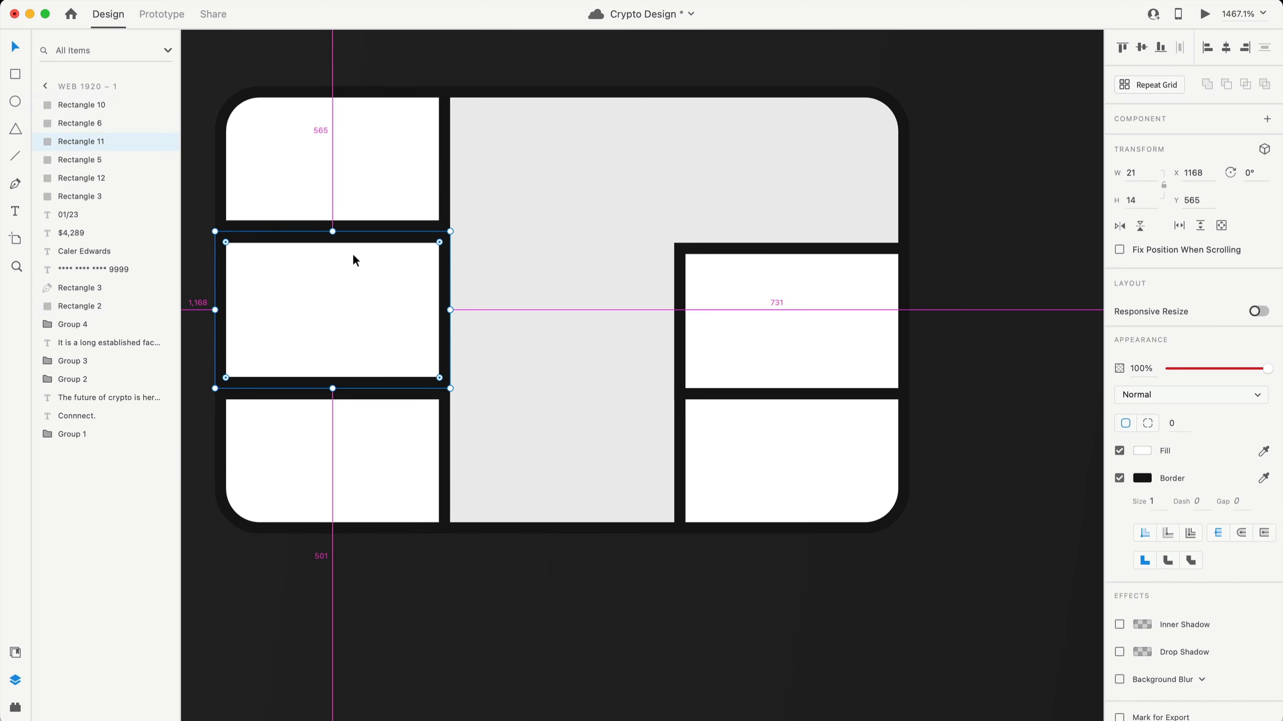
{"action": "left_click_drag", "start_coordinate": [327, 230], "coordinate": [332, 220]}
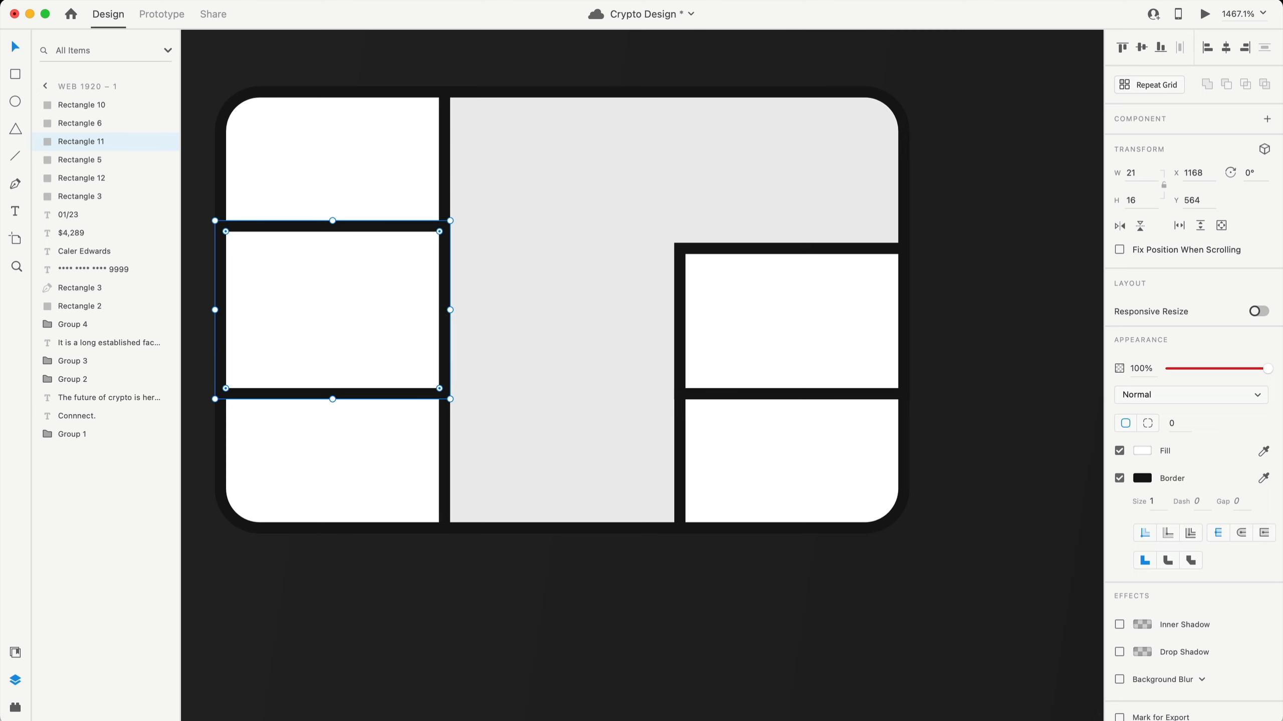
{"action": "left_click", "coordinate": [624, 704]}
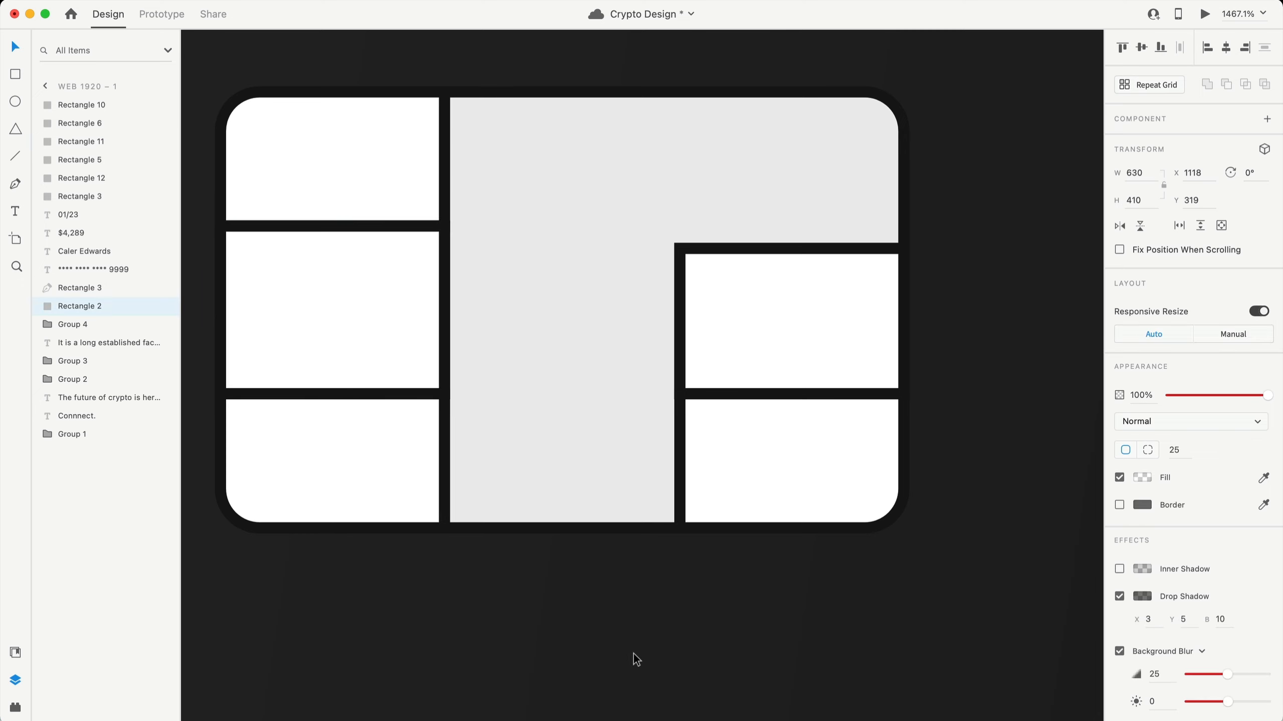
- Select the five white chip rectangles and change their fill
{"action": "scroll", "coordinate": [634, 654], "scroll_direction": "down", "scroll_amount": 4}
{"action": "left_click", "coordinate": [584, 348]}
{"action": "left_click", "coordinate": [658, 361]}
{"action": "left_click", "coordinate": [672, 456], "text": "shift"}
{"action": "left_click", "coordinate": [367, 388], "text": "shift"}
{"action": "left_click", "coordinate": [433, 476], "text": "shift"}
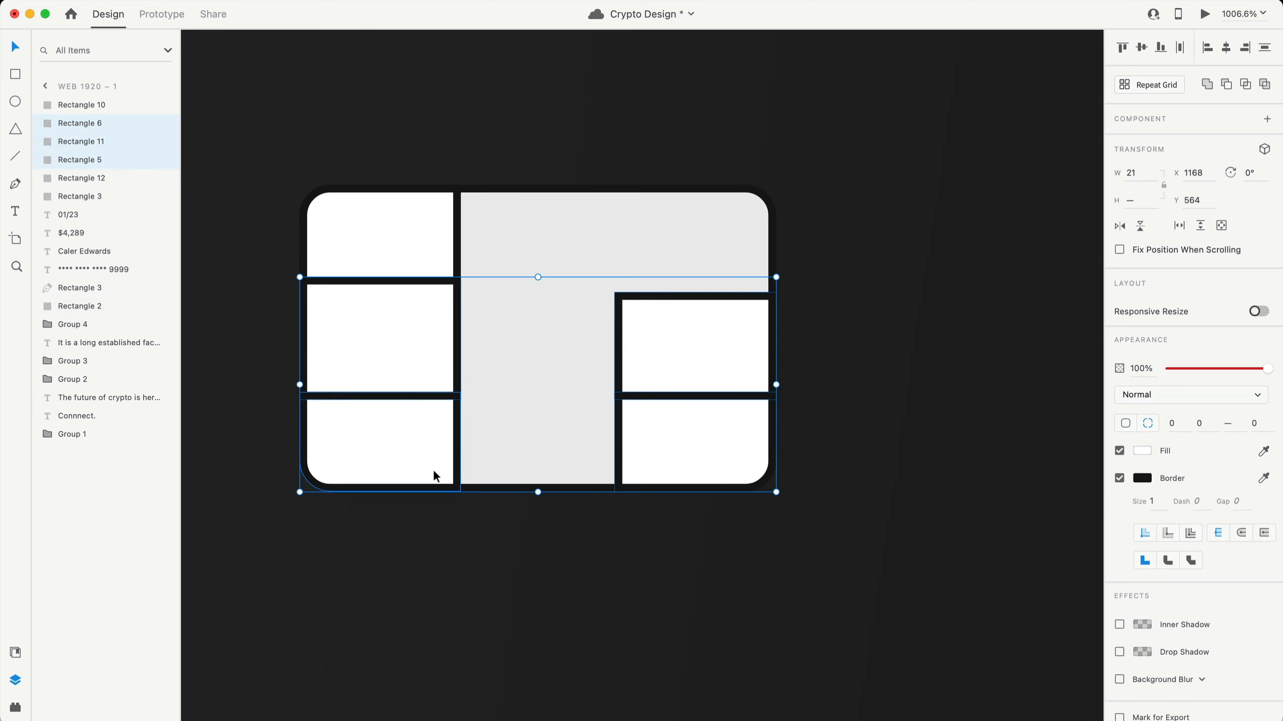
{"action": "left_click", "coordinate": [407, 233], "text": "shift"}
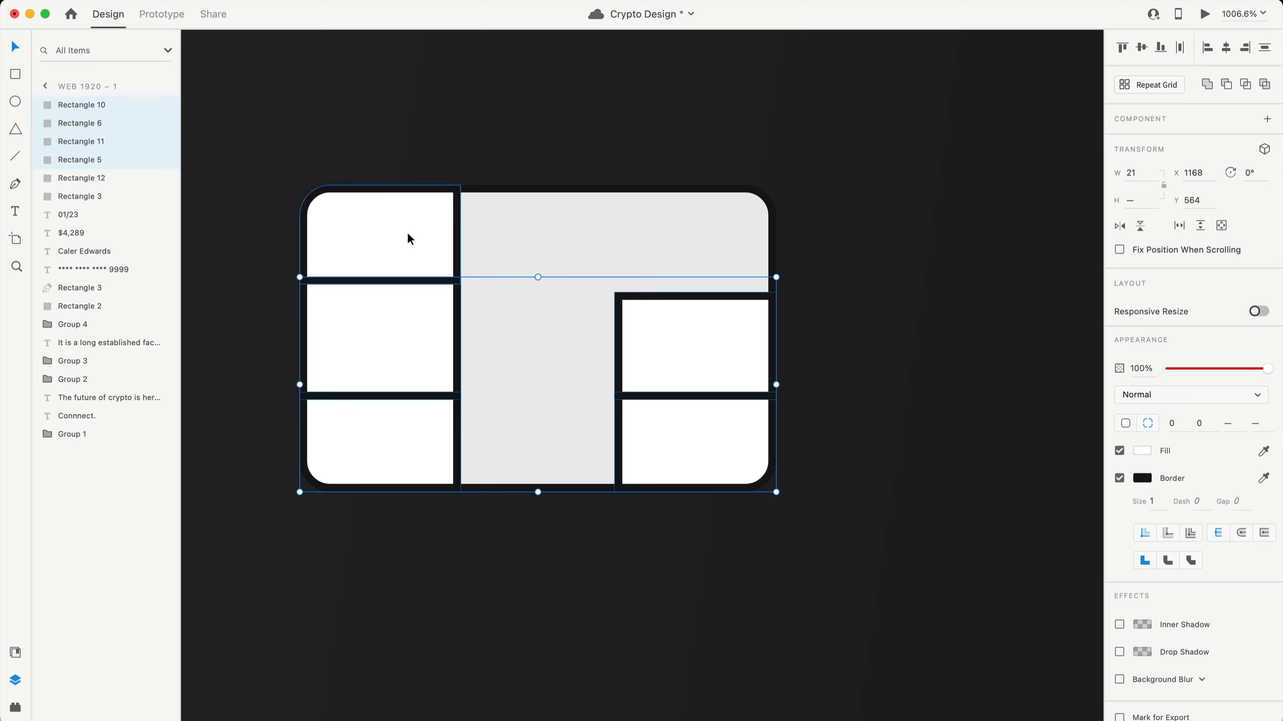
{"action": "key", "text": "i"}
{"action": "left_click", "coordinate": [565, 258]}
- Add the grey chip base to the selection and group all the chip pieces together
{"action": "scroll", "coordinate": [840, 521], "scroll_direction": "down", "scroll_amount": 8}
{"action": "left_click", "coordinate": [643, 431], "text": "shift"}
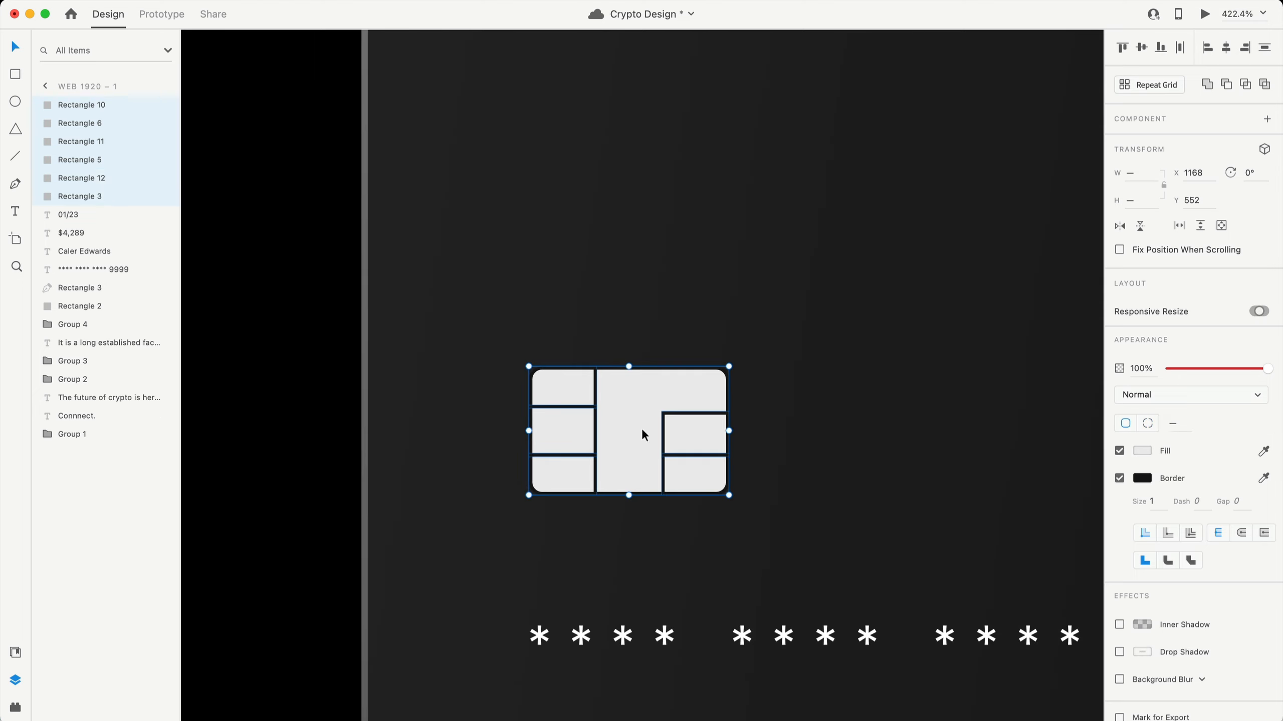
{"action": "key", "text": "super+g"}
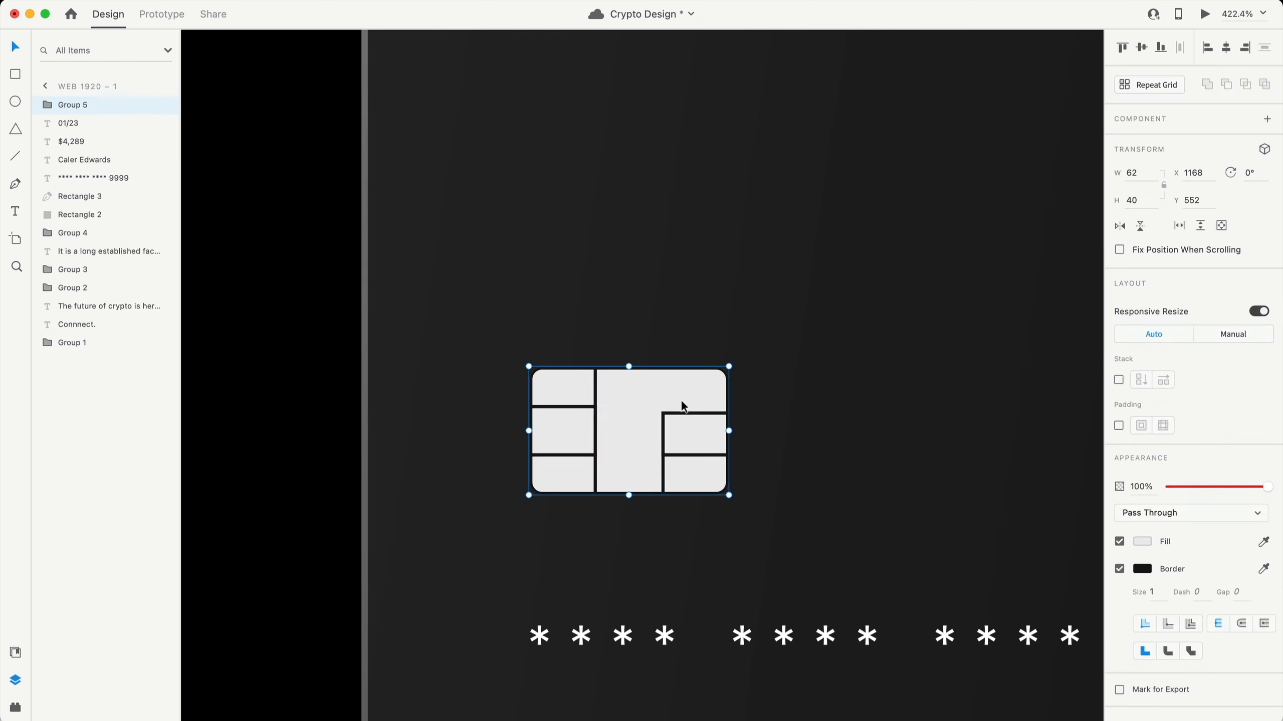
{"action": "left_click_drag", "start_coordinate": [681, 402], "coordinate": [739, 354]}
{"action": "key", "text": "super+z"}
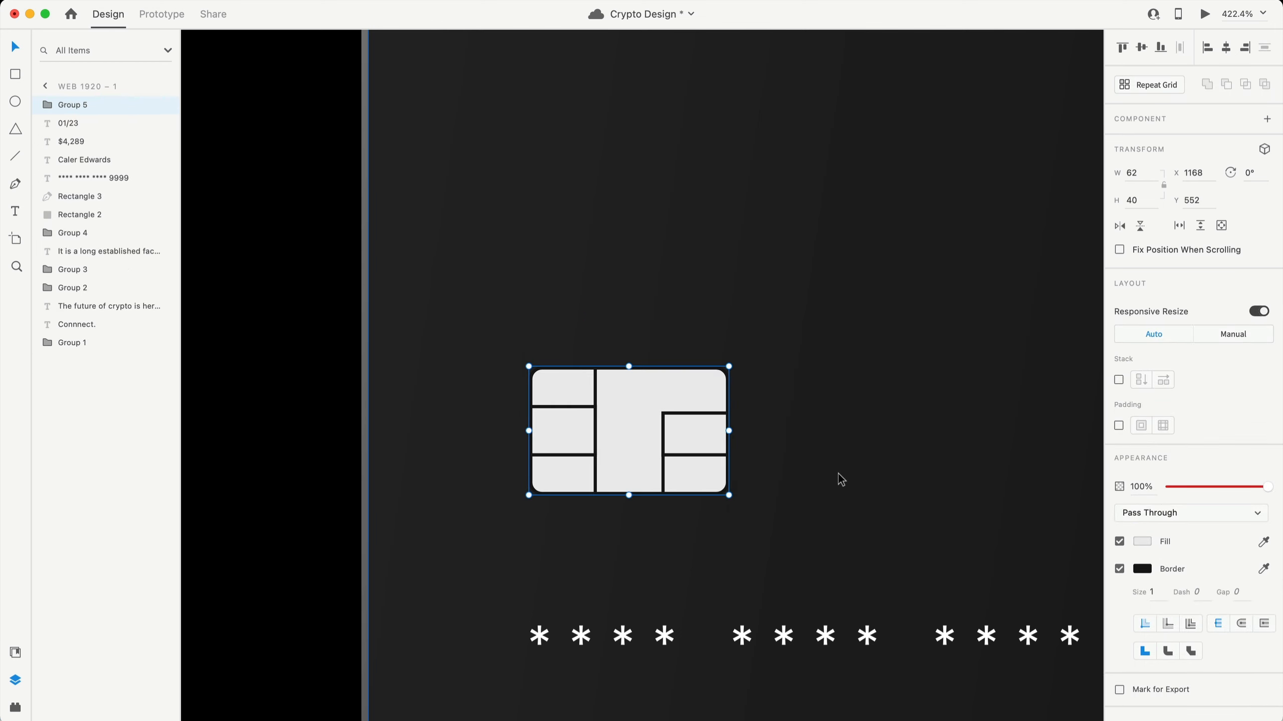
{"action": "scroll", "coordinate": [837, 474], "scroll_direction": "down", "scroll_amount": 10}
{"action": "scroll", "coordinate": [838, 473], "scroll_direction": "right", "scroll_amount": 6}
{"action": "left_click", "coordinate": [981, 414]}
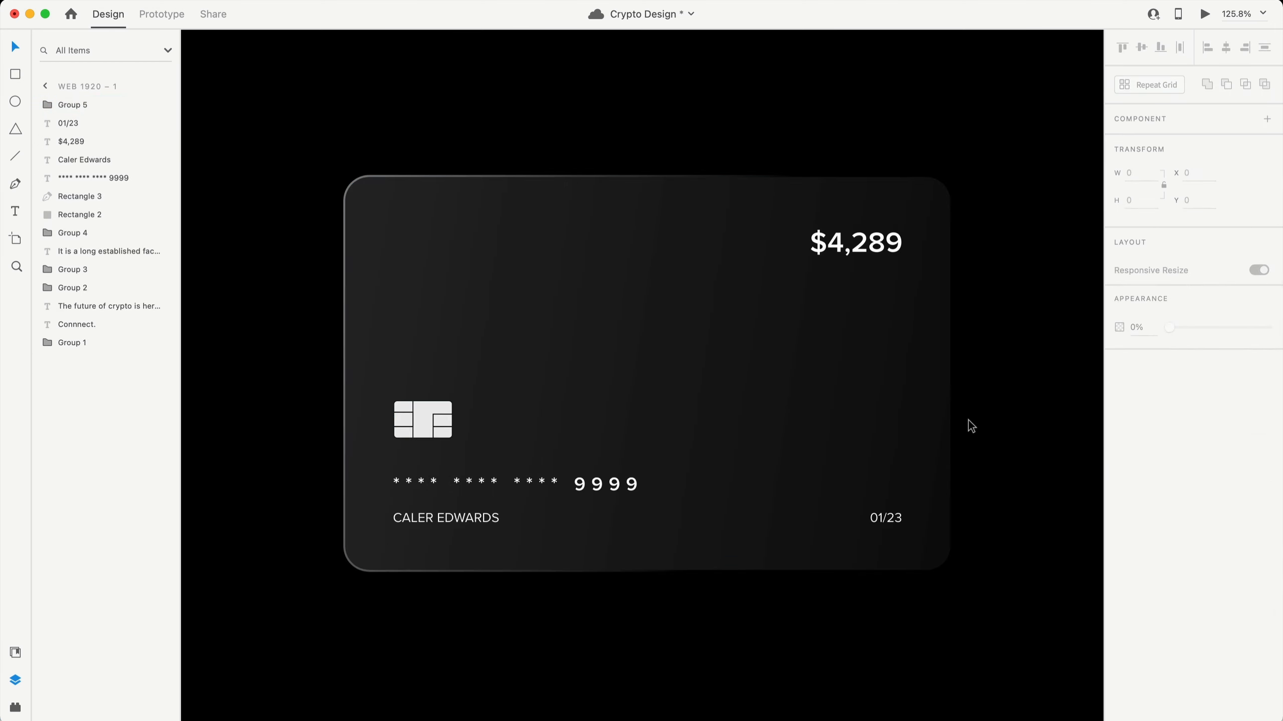
{"action": "scroll", "coordinate": [559, 287], "scroll_direction": "down", "scroll_amount": 8}
{"action": "scroll", "coordinate": [568, 290], "scroll_direction": "left", "scroll_amount": 4}
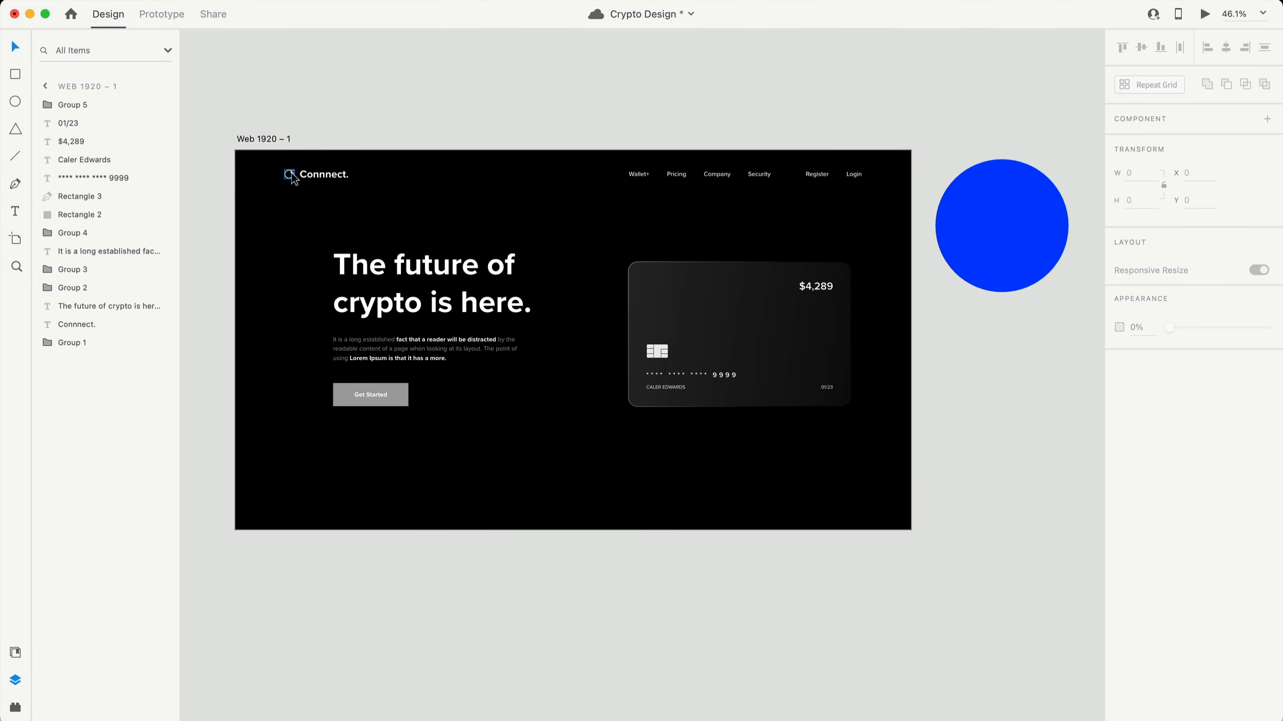
- Place a copy of the header logo in front of the card, aligned in its top-left corner
{"action": "left_click_drag", "start_coordinate": [293, 178], "coordinate": [655, 294]}
{"action": "key", "text": "super+shift+bracketright"}
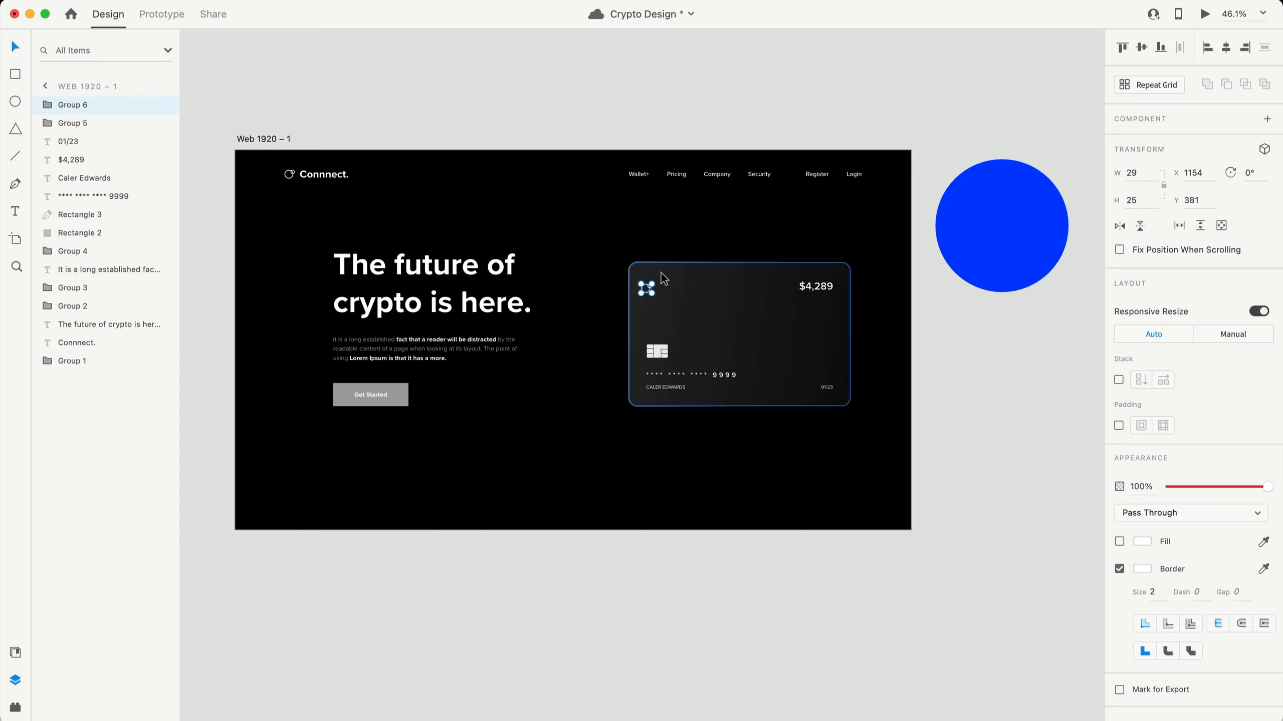
{"action": "scroll", "coordinate": [671, 296], "scroll_direction": "up", "scroll_amount": 10}
{"action": "scroll", "coordinate": [681, 301], "scroll_direction": "right", "scroll_amount": 3}
{"action": "scroll", "coordinate": [681, 301], "scroll_direction": "up", "scroll_amount": 1}
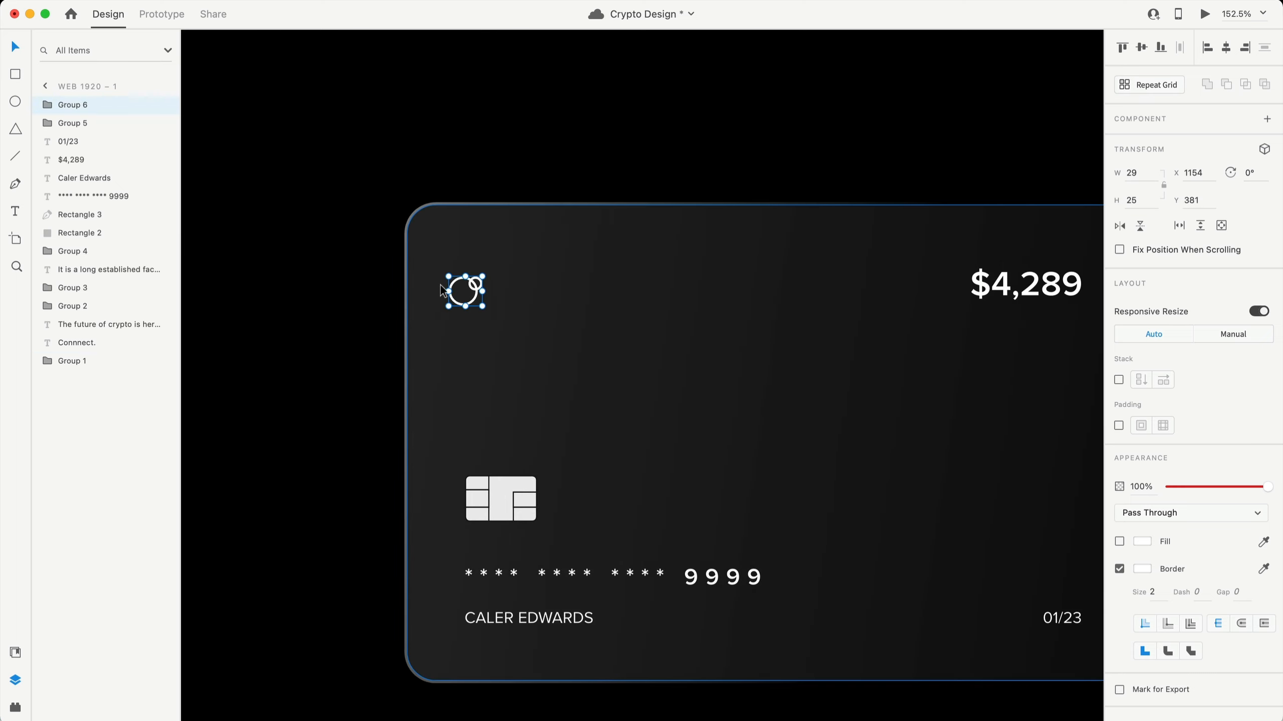
{"action": "left_click_drag", "start_coordinate": [473, 279], "coordinate": [489, 258]}
{"action": "key", "text": "Right"}
{"action": "key", "text": "Right"}
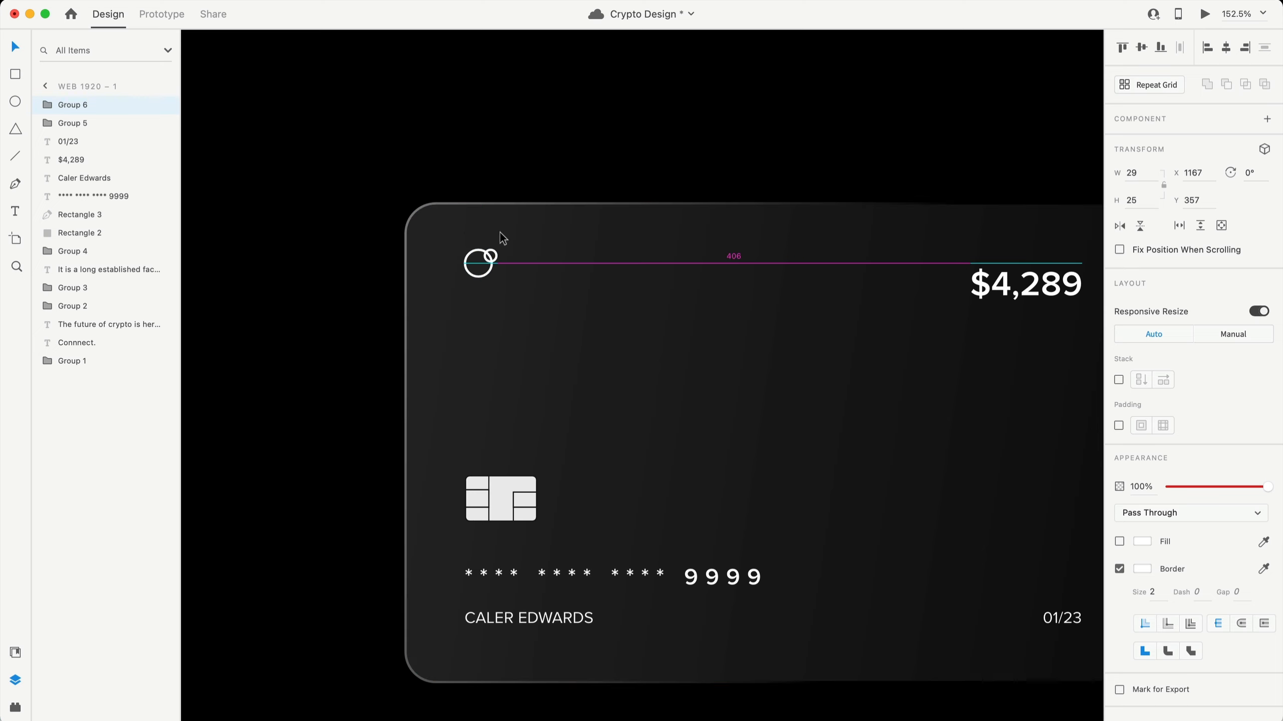
{"action": "key", "text": "Down"}
{"action": "key", "text": "Down"}
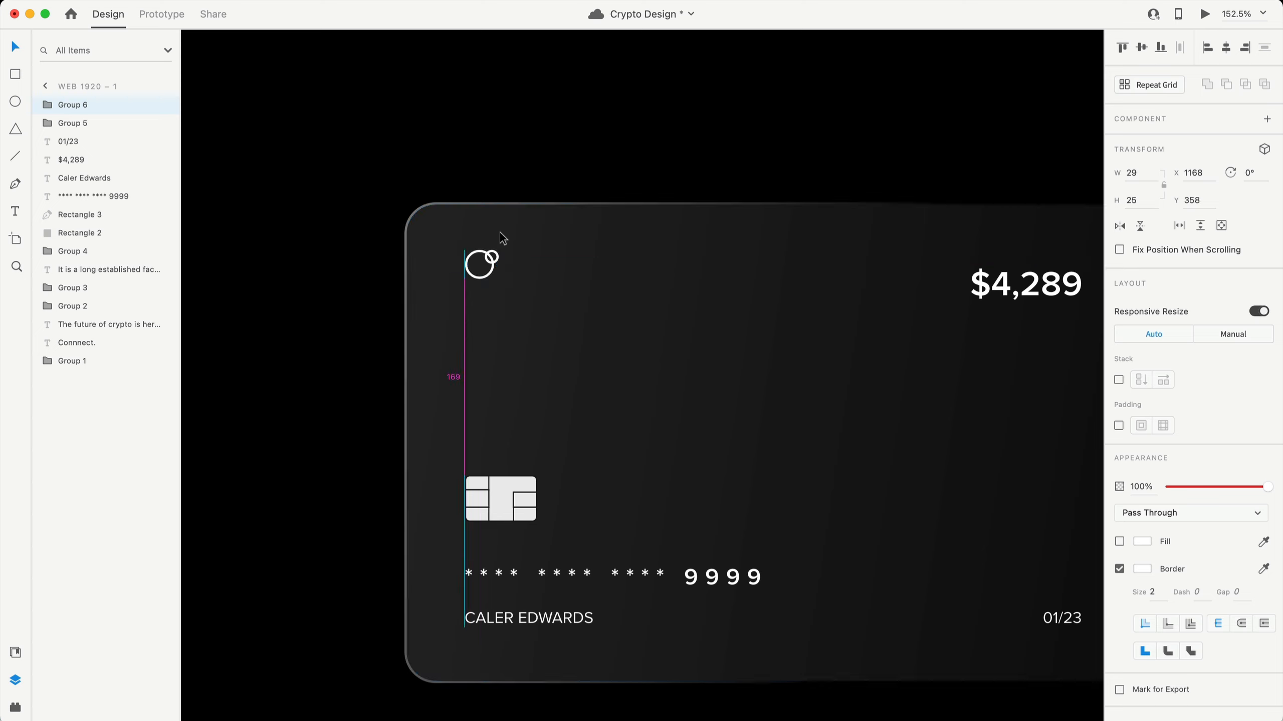
{"action": "key", "text": "Right"}
{"action": "key", "text": "Down"}
{"action": "key", "text": "Down"}
{"action": "key", "text": "Down"}
{"action": "key", "text": "Down"}
{"action": "key", "text": "Down"}
{"action": "key", "text": "Down"}
{"action": "key", "text": "Down"}
{"action": "key", "text": "Down"}
{"action": "key", "text": "Down"}
{"action": "key", "text": "Down"}
- Enlarge the logo copy on the card to roughly 48×41
{"action": "scroll", "coordinate": [503, 287], "scroll_direction": "up", "scroll_amount": 10}
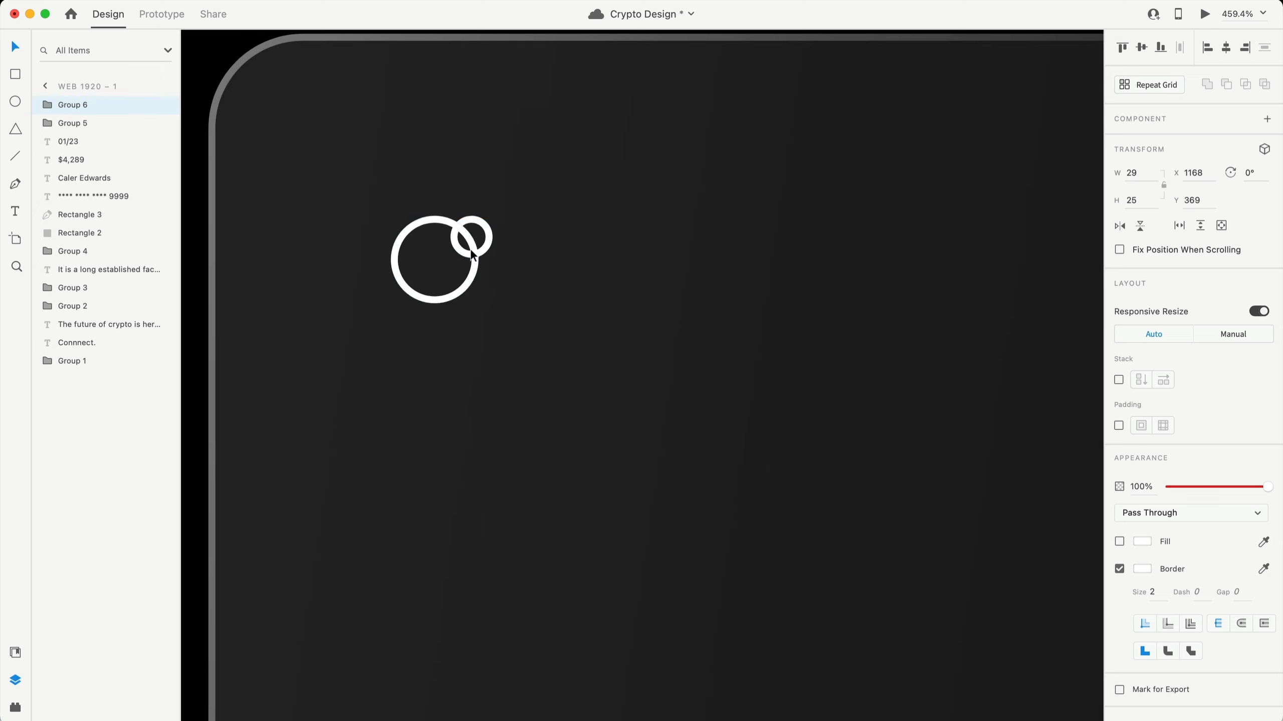
{"action": "right_click", "coordinate": [473, 254]}
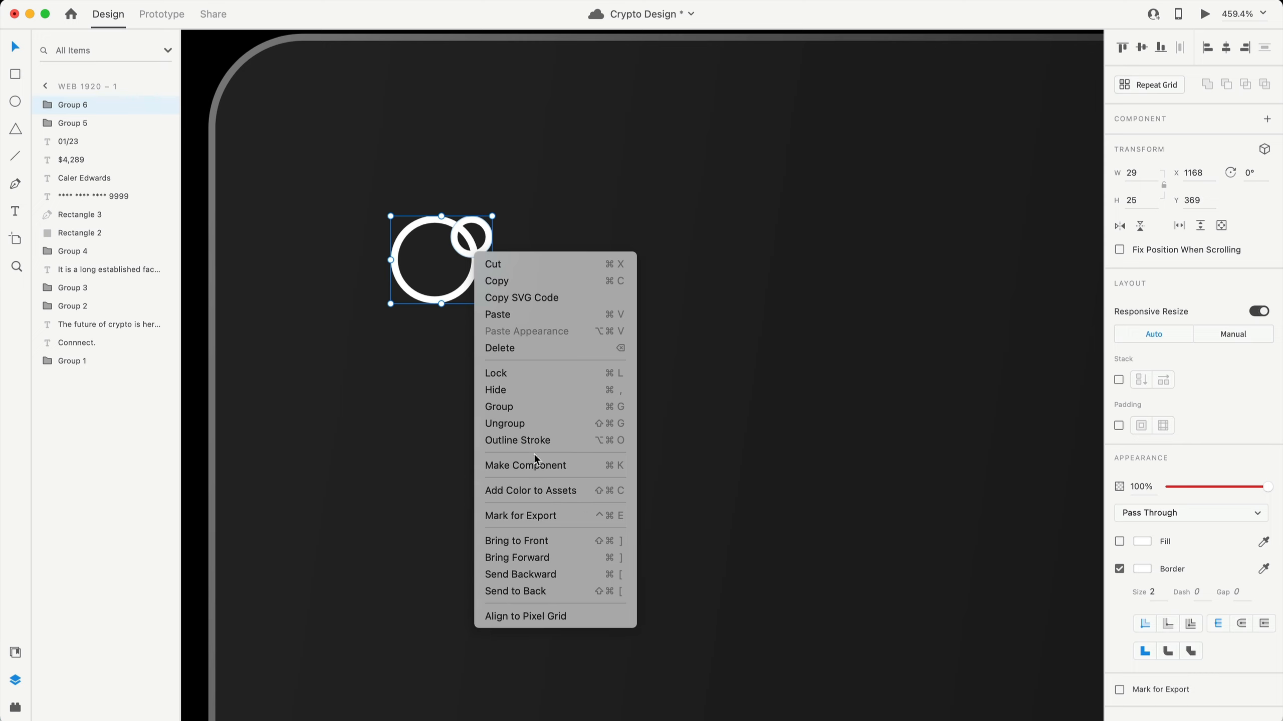
{"action": "left_click", "coordinate": [513, 443]}
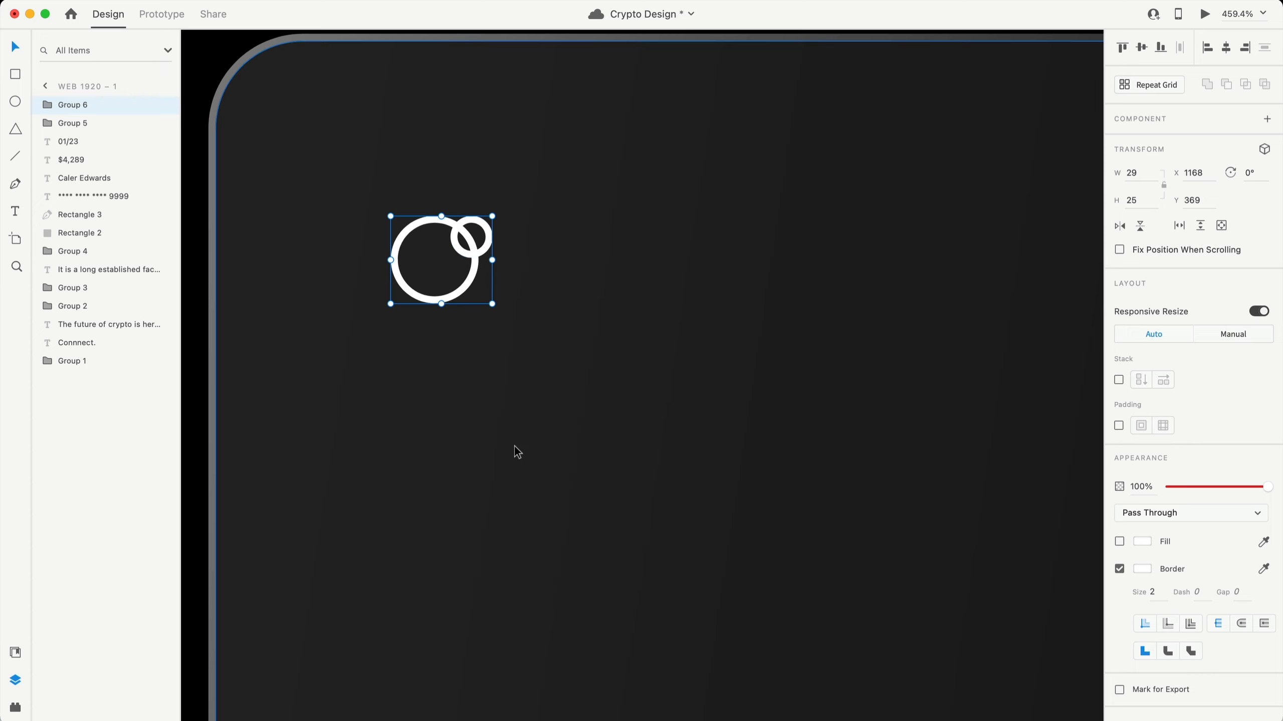
{"action": "scroll", "coordinate": [515, 449], "scroll_direction": "down", "scroll_amount": 5}
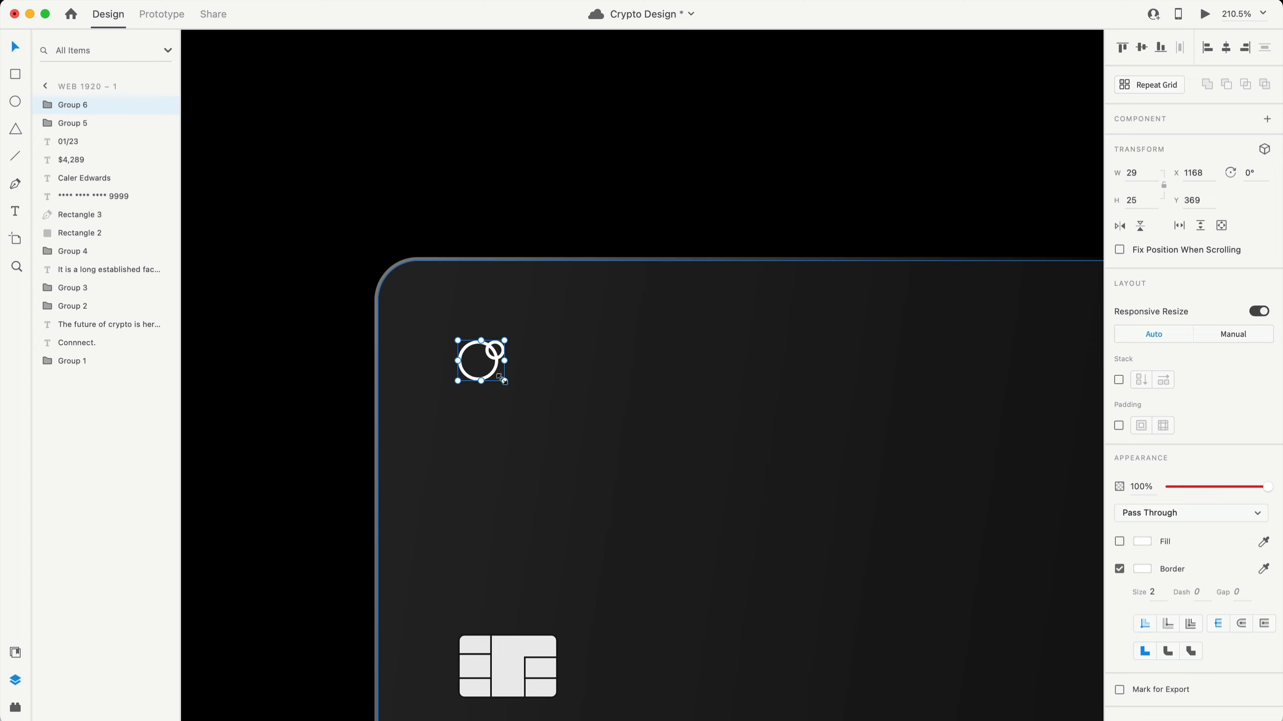
{"action": "left_click_drag", "start_coordinate": [505, 381], "coordinate": [534, 433]}
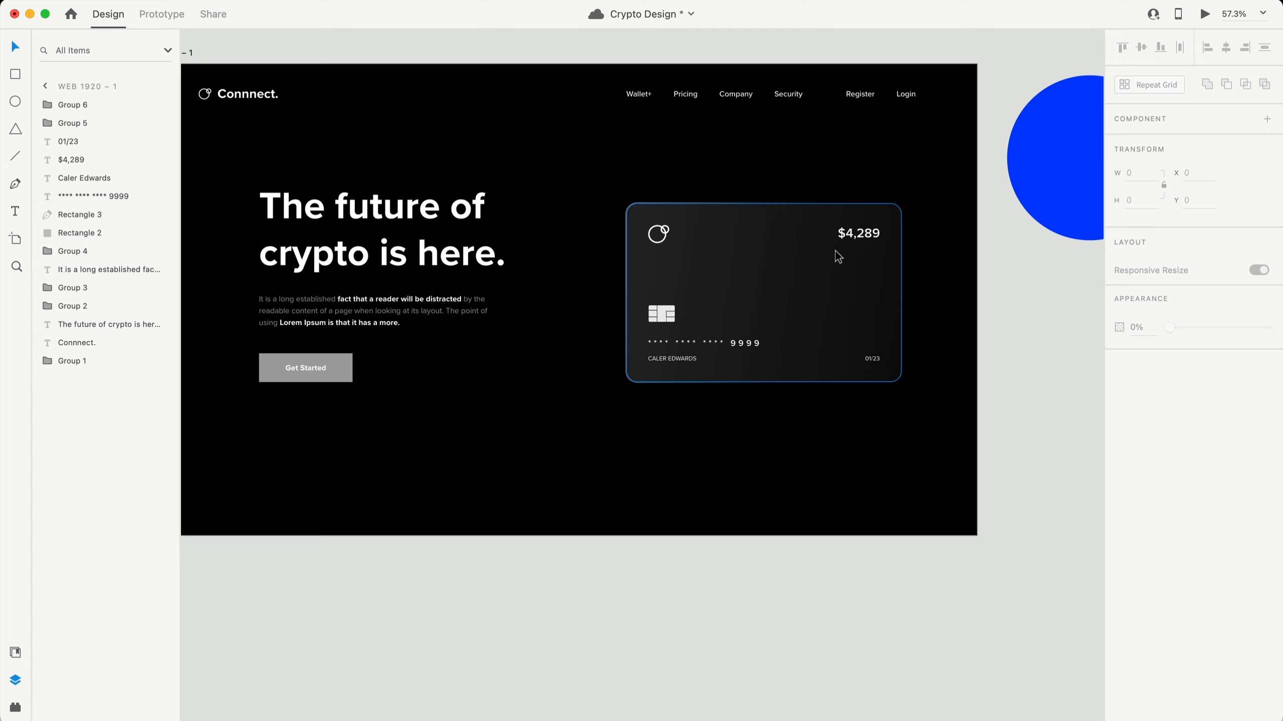
- Zoom in on the $4,289 balance and switch to the Pen tool
{"action": "scroll", "coordinate": [897, 254], "scroll_direction": "up", "scroll_amount": 8}
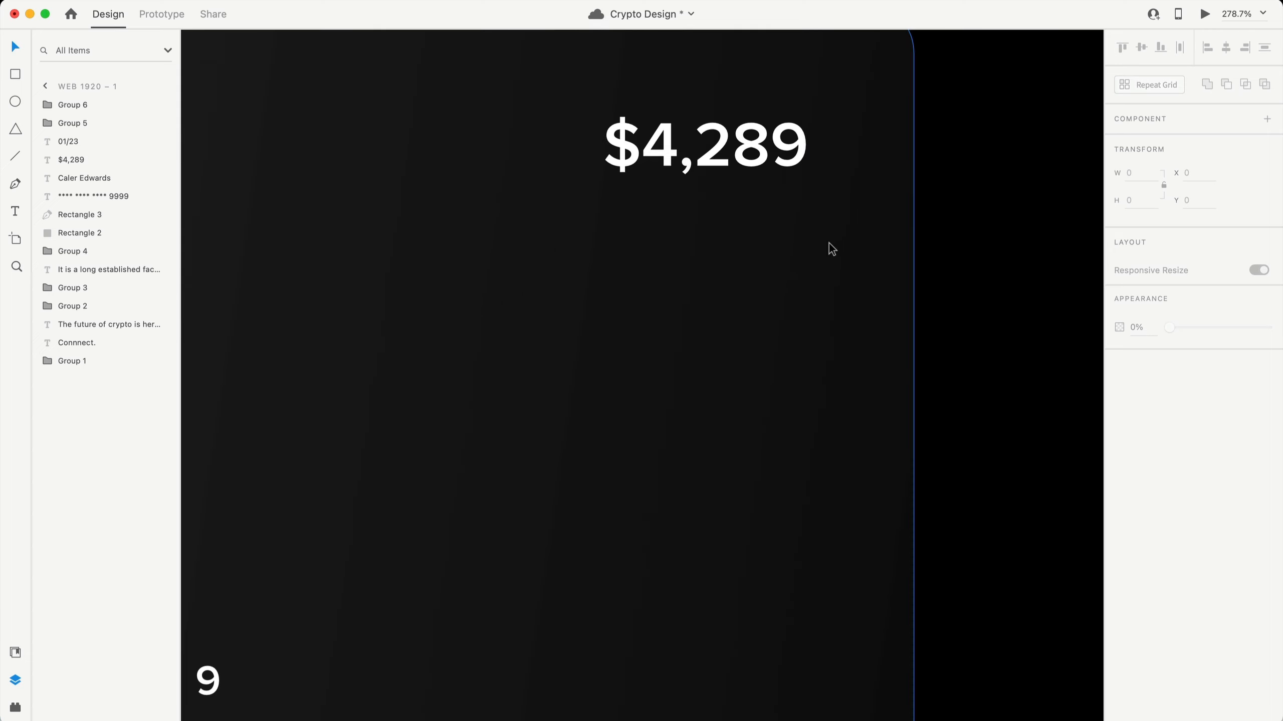
{"action": "scroll", "coordinate": [698, 298], "scroll_direction": "up", "scroll_amount": 4}
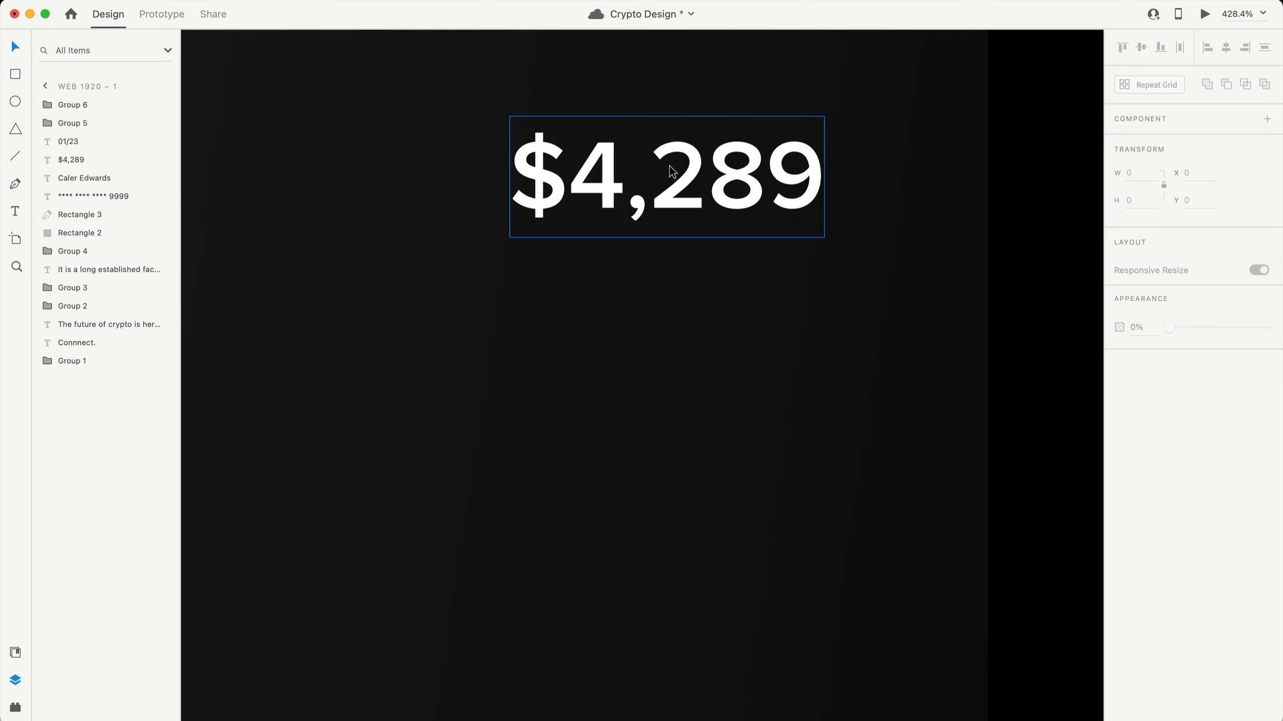
{"action": "key", "text": "p"}
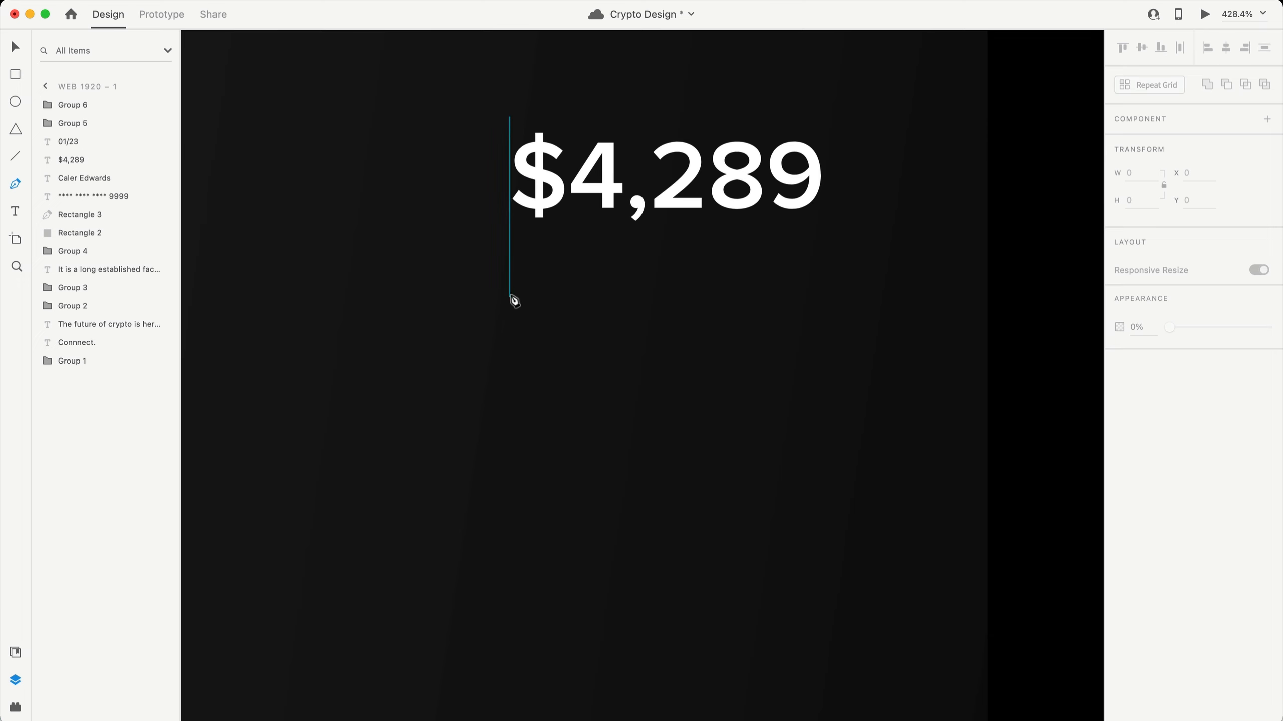
- Draw a wavy line under the $4,289 balance that rises toward the right
{"action": "left_click_drag", "start_coordinate": [509, 329], "coordinate": [598, 327]}
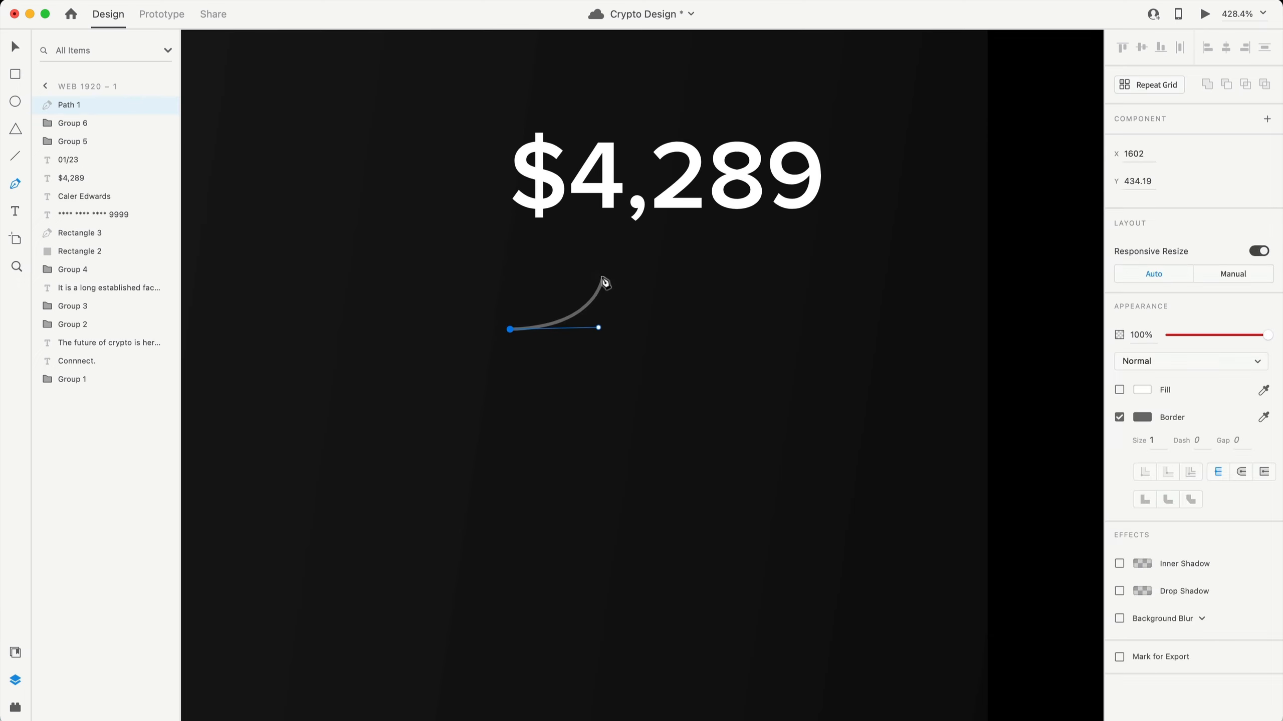
{"action": "left_click_drag", "start_coordinate": [602, 277], "coordinate": [630, 276]}
{"action": "left_click", "coordinate": [658, 305]}
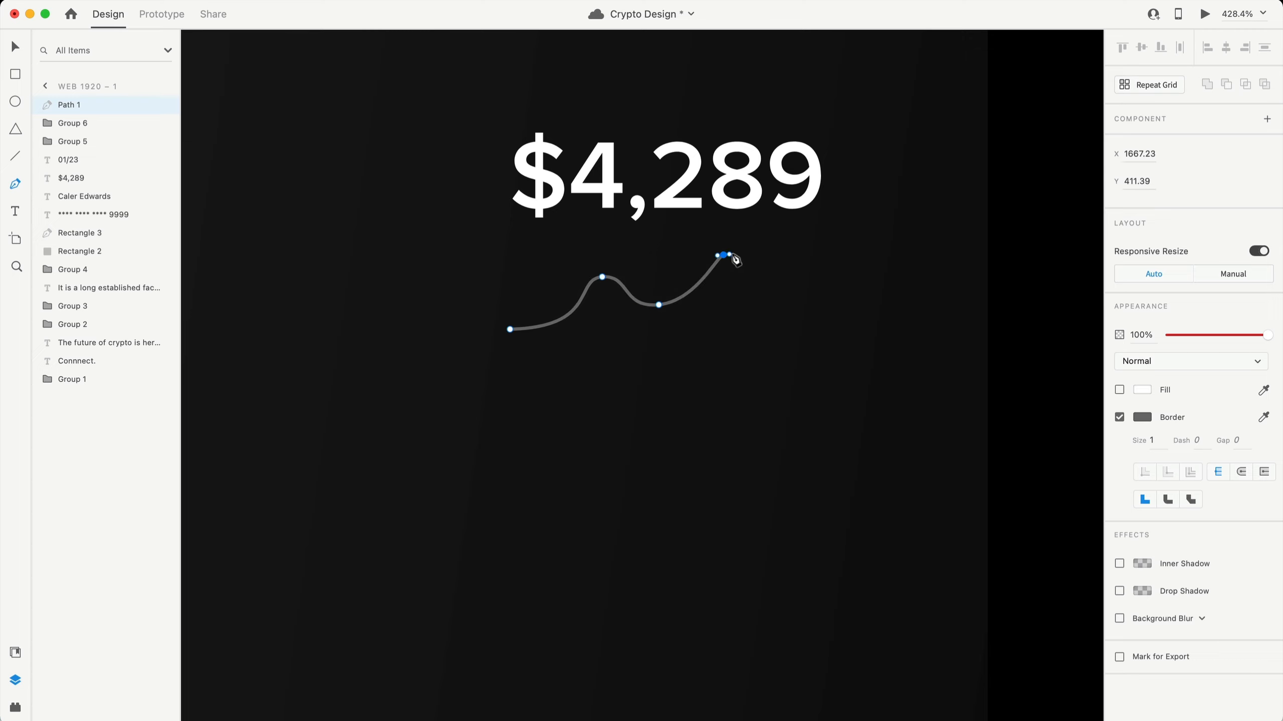
{"action": "left_click_drag", "start_coordinate": [723, 255], "coordinate": [781, 286]}
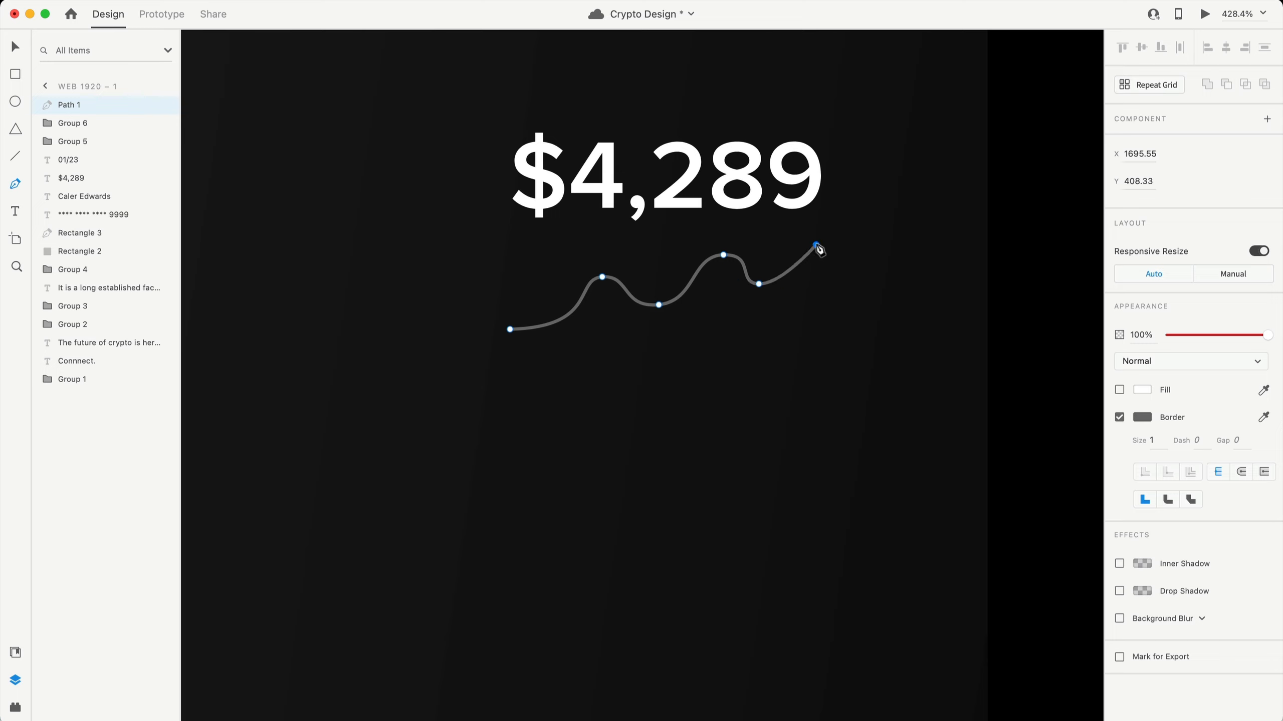
{"action": "left_click_drag", "start_coordinate": [816, 245], "coordinate": [832, 226]}
{"action": "key", "text": "Escape"}
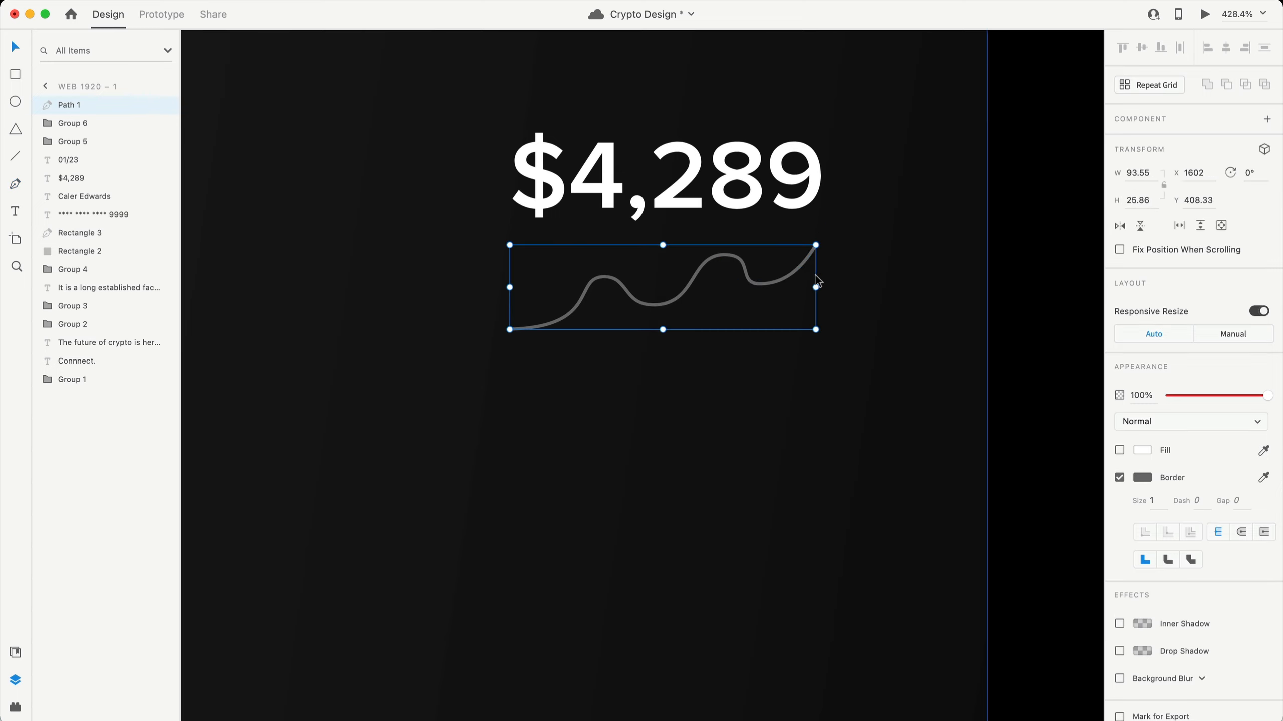
- Widen the wavy line and smooth its curve at the peak and first dip
{"action": "left_click_drag", "start_coordinate": [816, 283], "coordinate": [824, 285]}
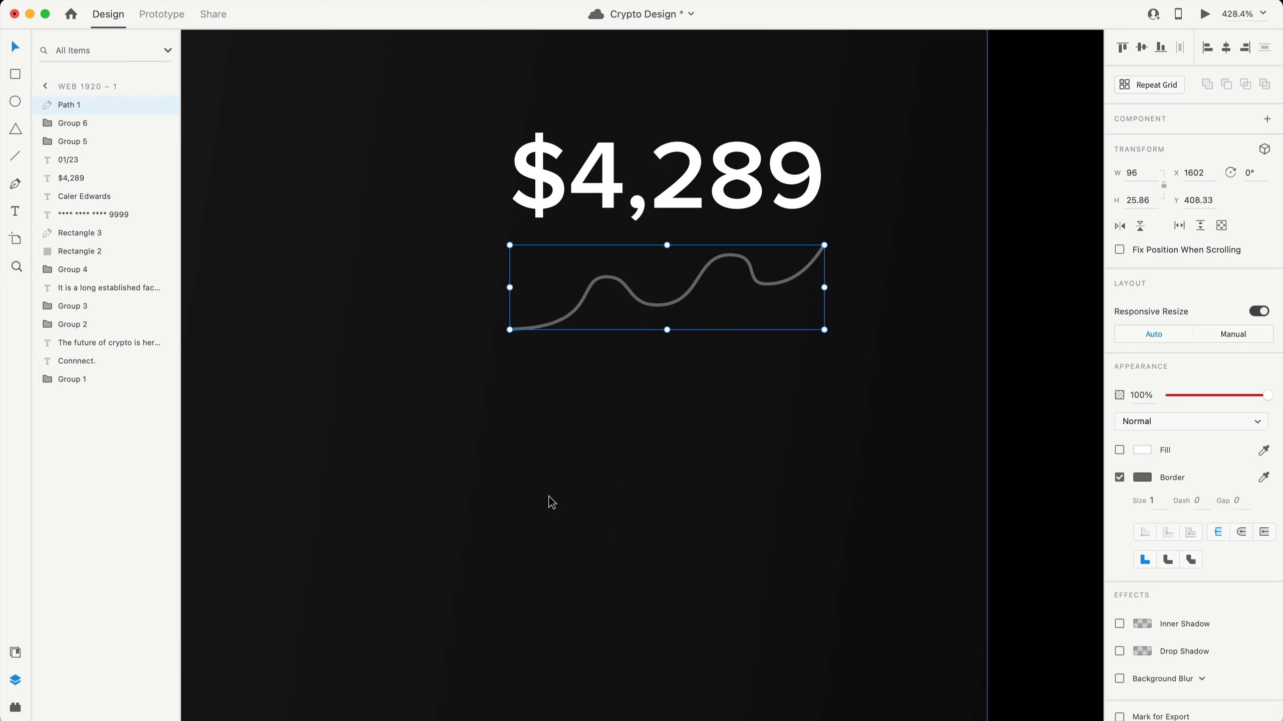
{"action": "double_click", "coordinate": [740, 256]}
{"action": "left_click", "coordinate": [728, 255]}
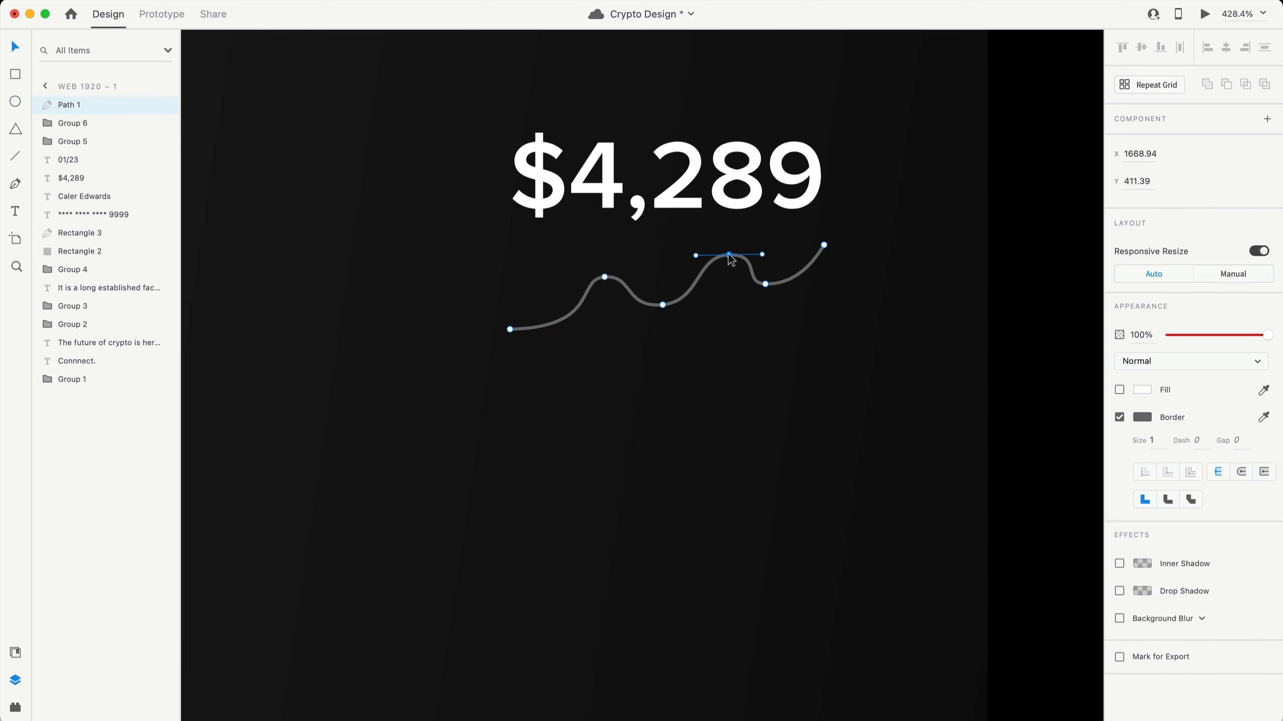
{"action": "left_click_drag", "start_coordinate": [761, 254], "coordinate": [797, 287]}
{"action": "left_click", "coordinate": [766, 286]}
{"action": "left_click", "coordinate": [663, 305]}
{"action": "left_click_drag", "start_coordinate": [706, 303], "coordinate": [699, 305]}
{"action": "left_click", "coordinate": [750, 363]}
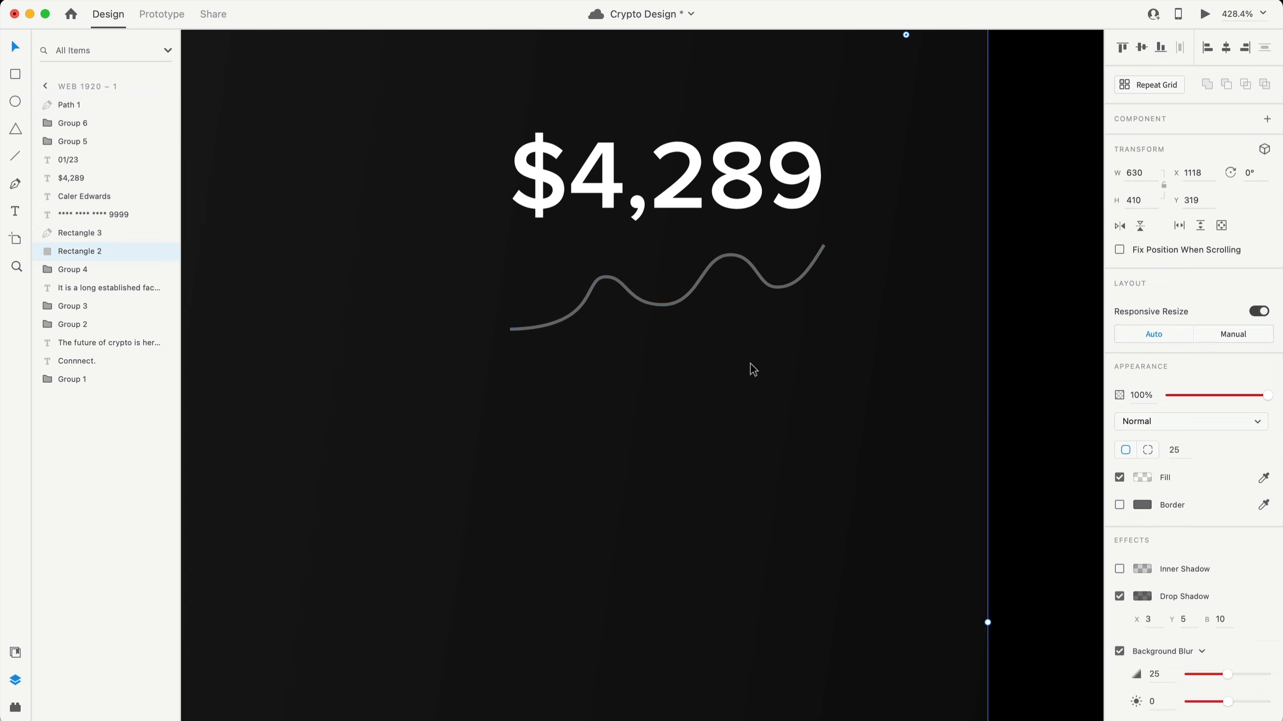
- Give the line round stroke joins, tilt it up 4°, and nudge it upward
{"action": "left_click", "coordinate": [768, 289]}
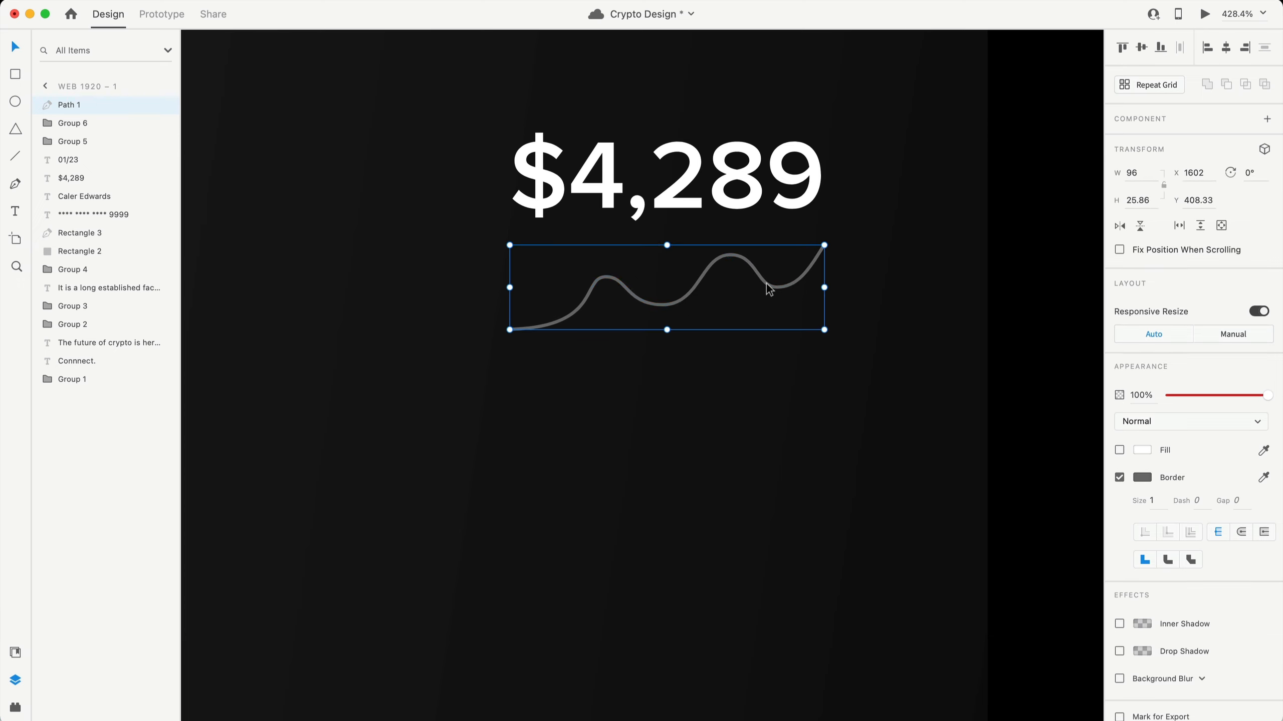
{"action": "left_click", "coordinate": [1242, 532]}
{"action": "scroll", "coordinate": [868, 297], "scroll_direction": "down", "scroll_amount": 5}
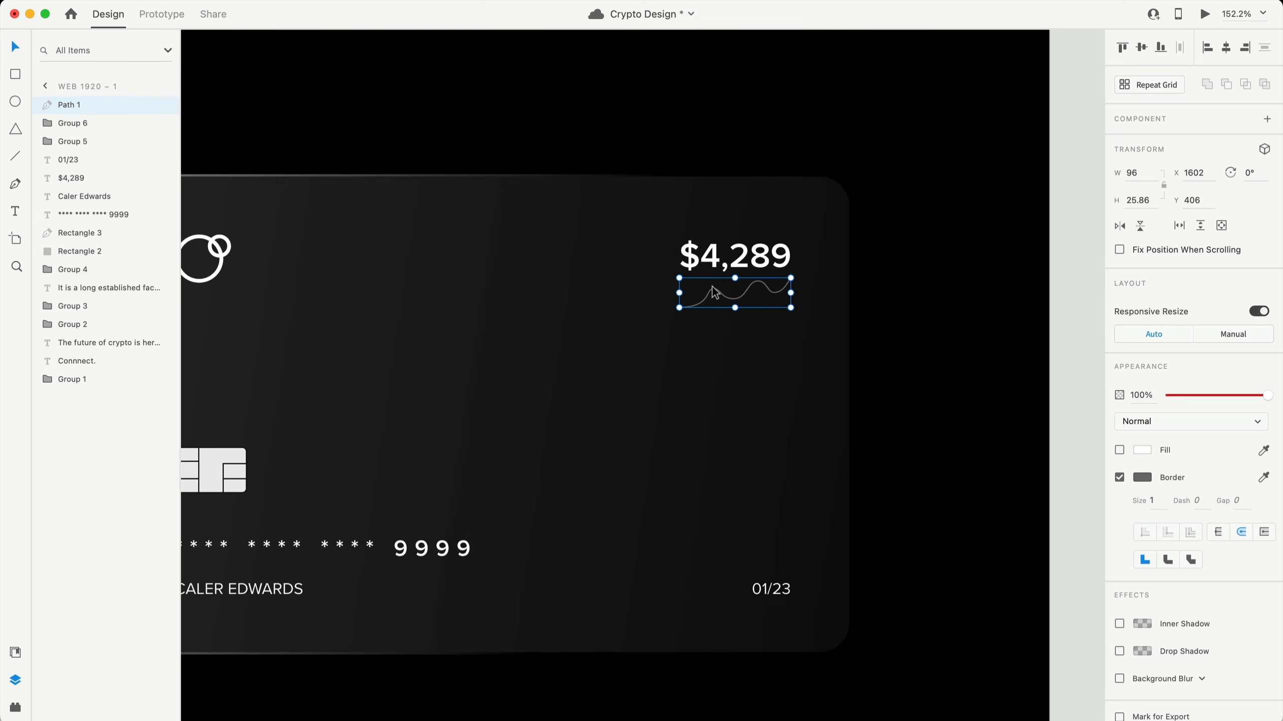
{"action": "scroll", "coordinate": [742, 295], "scroll_direction": "up", "scroll_amount": 4}
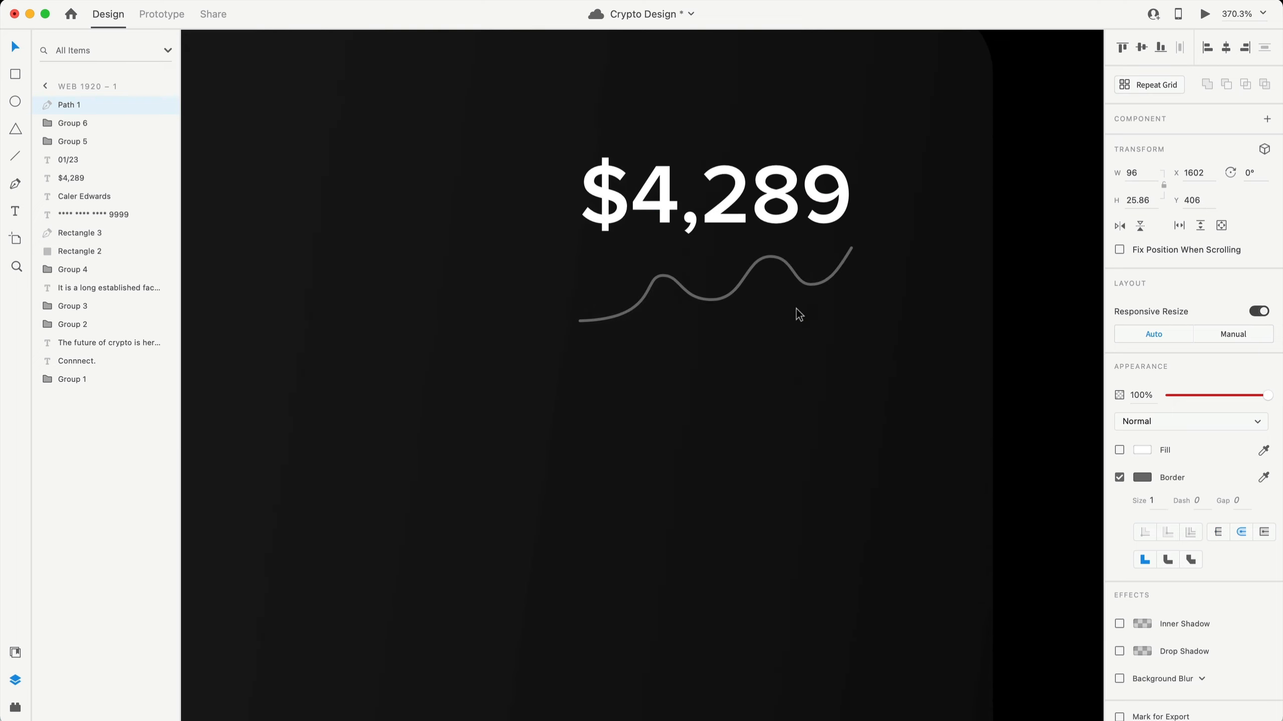
{"action": "scroll", "coordinate": [797, 314], "scroll_direction": "down", "scroll_amount": 2}
{"action": "left_click_drag", "start_coordinate": [873, 354], "coordinate": [874, 362]}
{"action": "key", "text": "Up"}
{"action": "key", "text": "Up"}
{"action": "key", "text": "Up"}
{"action": "key", "text": "Up"}
{"action": "key", "text": "Up"}
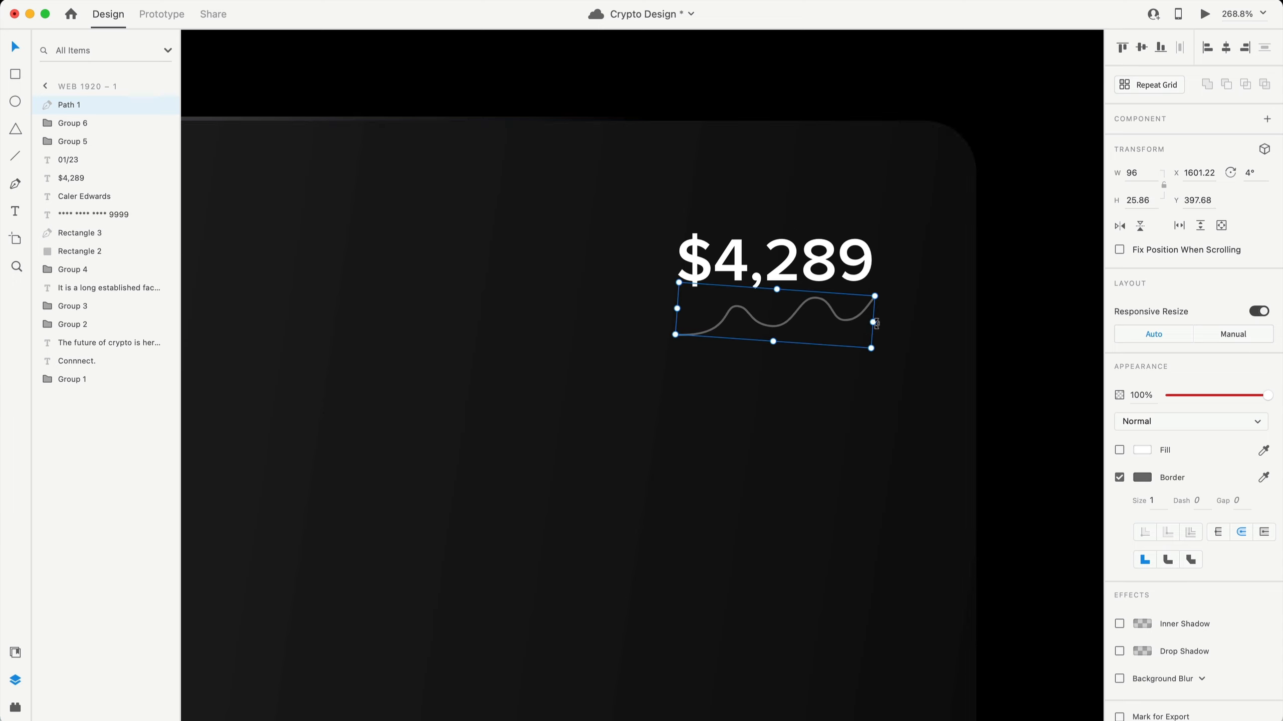
{"action": "key", "text": "Escape"}
{"action": "key", "text": "super+0"}
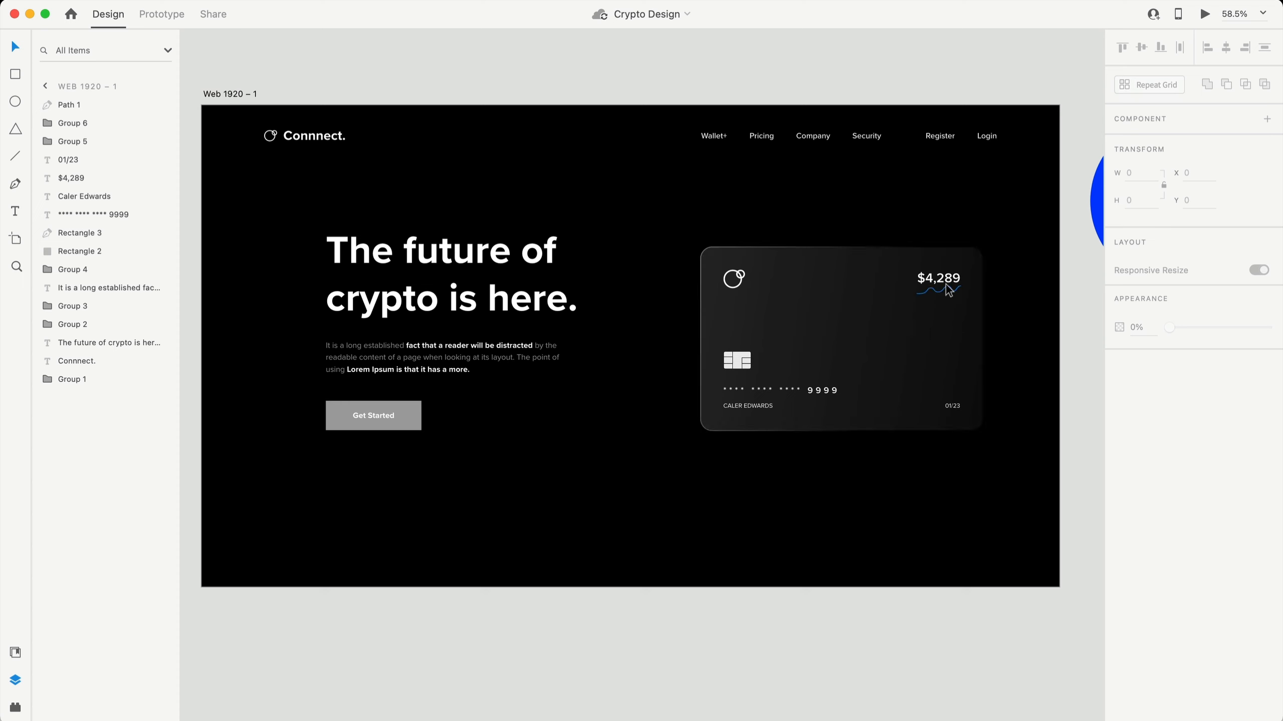
{"action": "left_click", "coordinate": [377, 416]}
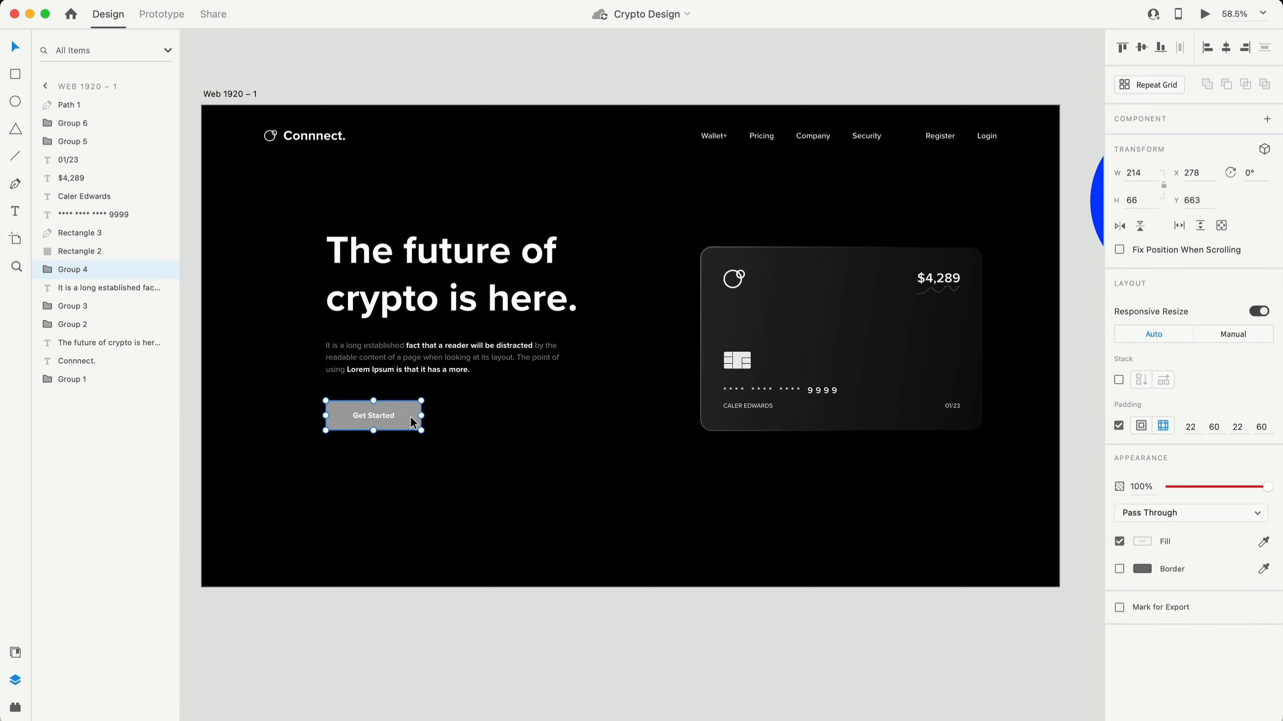
- Fill the Get Started button's rectangle with a bright blue
{"action": "left_click", "coordinate": [1142, 541]}
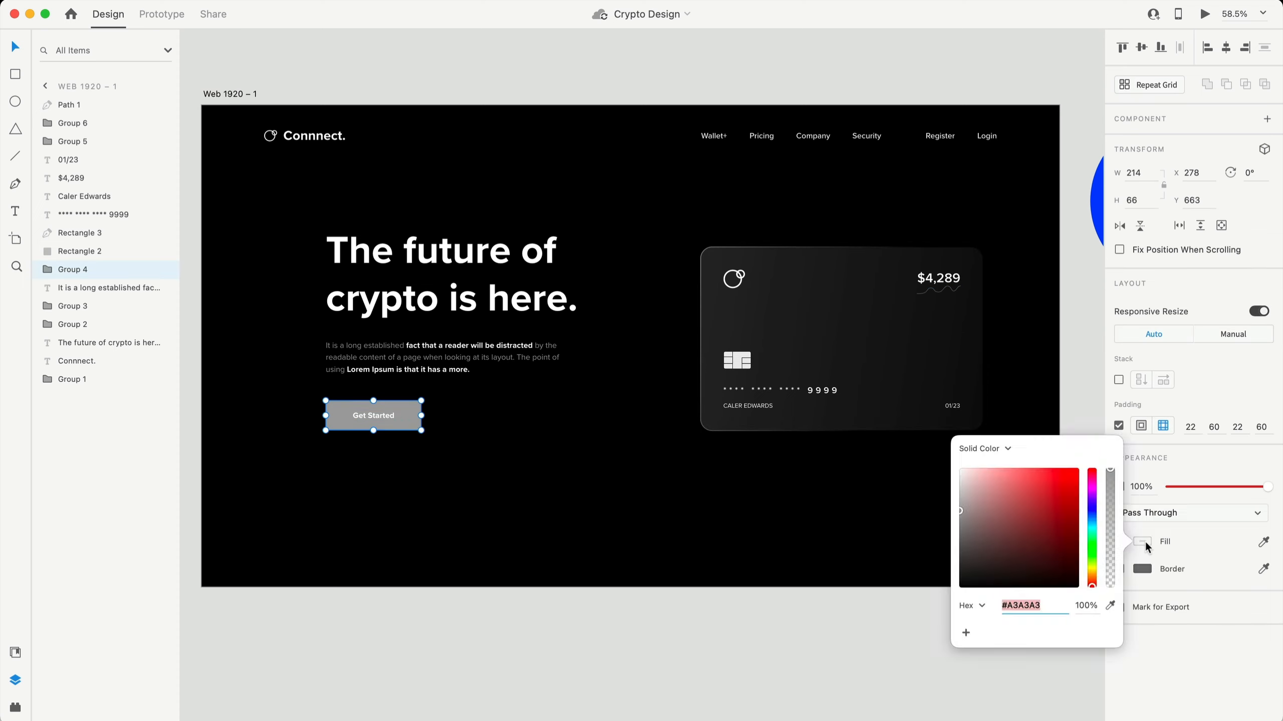
{"action": "left_click", "coordinate": [556, 500]}
{"action": "double_click", "coordinate": [409, 413]}
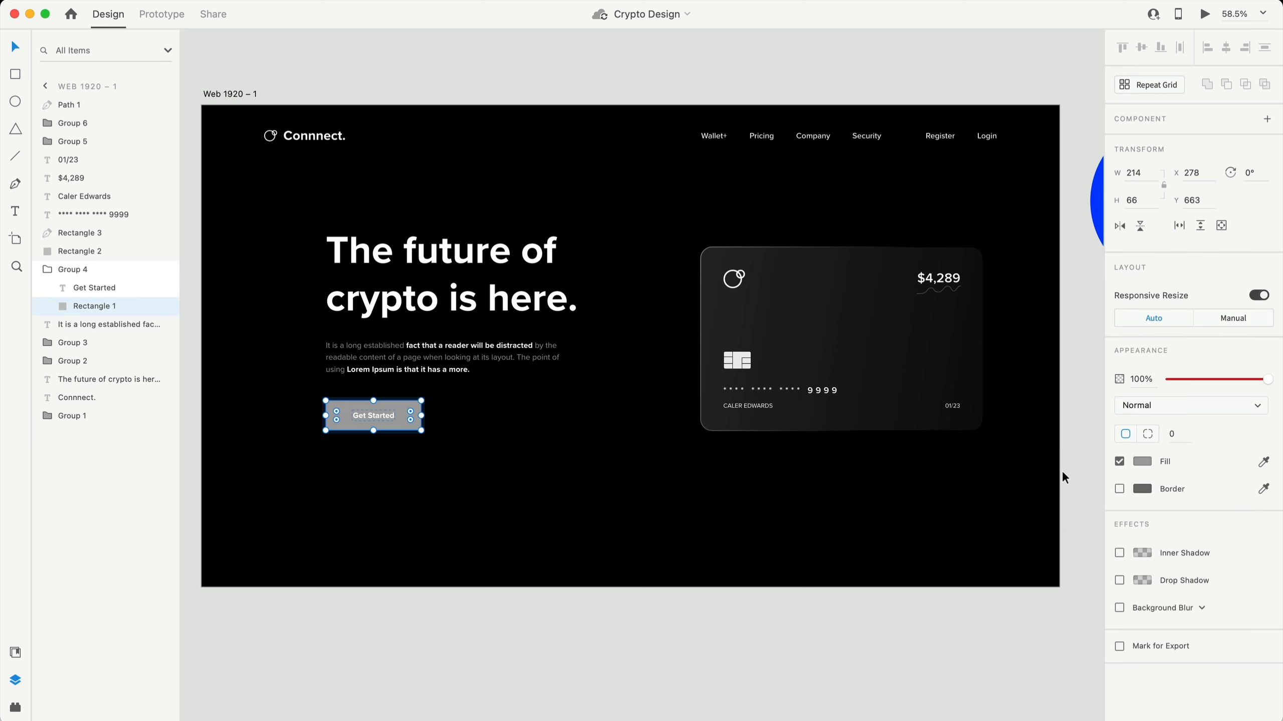
{"action": "left_click", "coordinate": [1143, 464]}
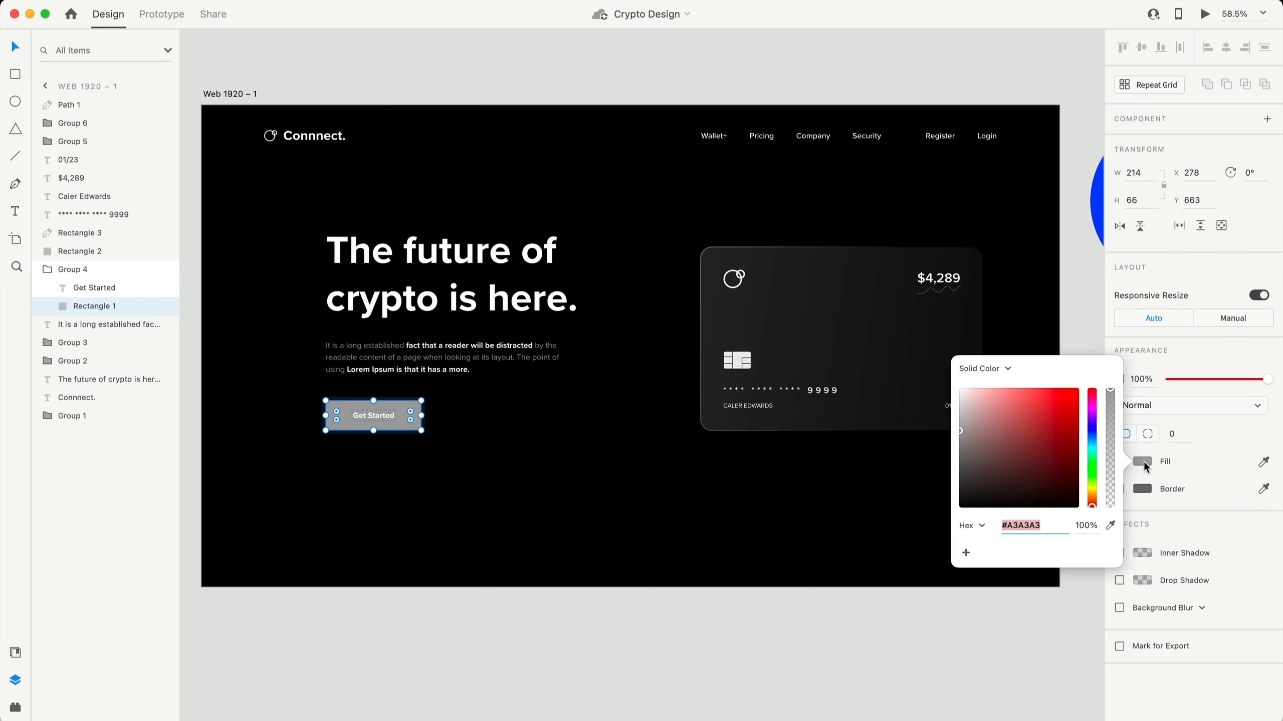
{"action": "left_click", "coordinate": [1094, 429]}
{"action": "left_click_drag", "start_coordinate": [1065, 424], "coordinate": [1057, 389]}
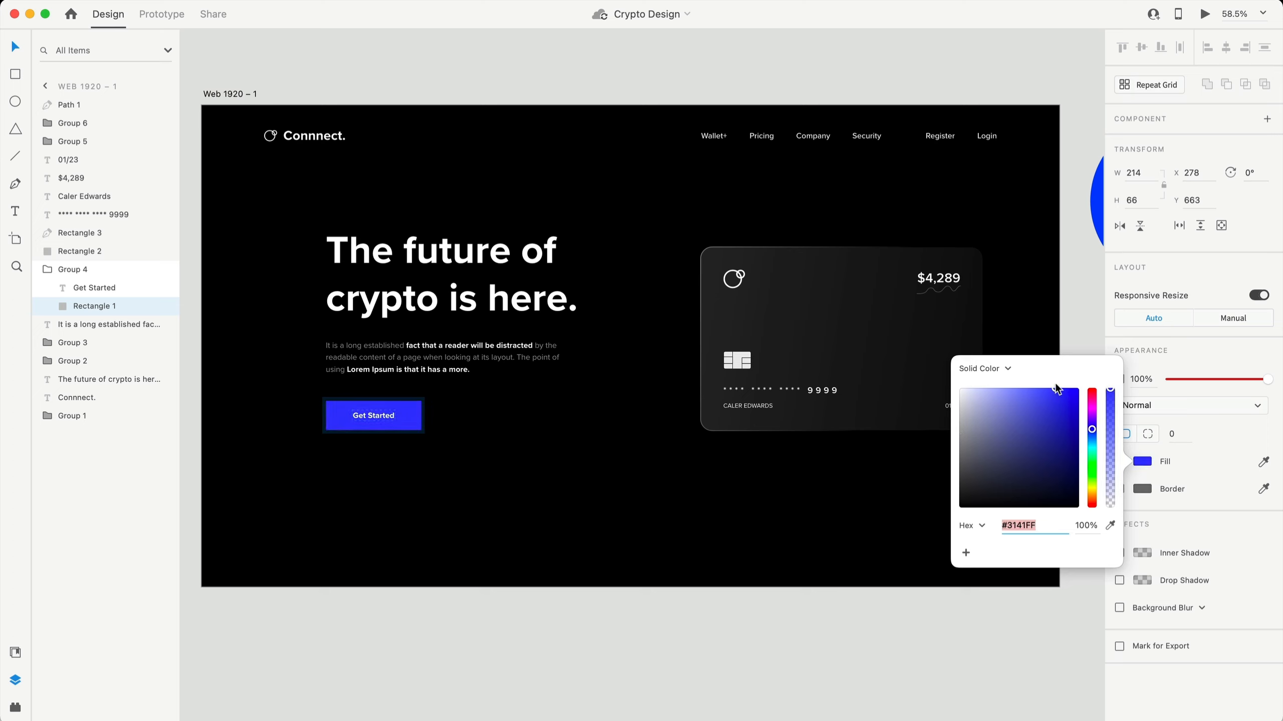
{"action": "left_click", "coordinate": [629, 511]}
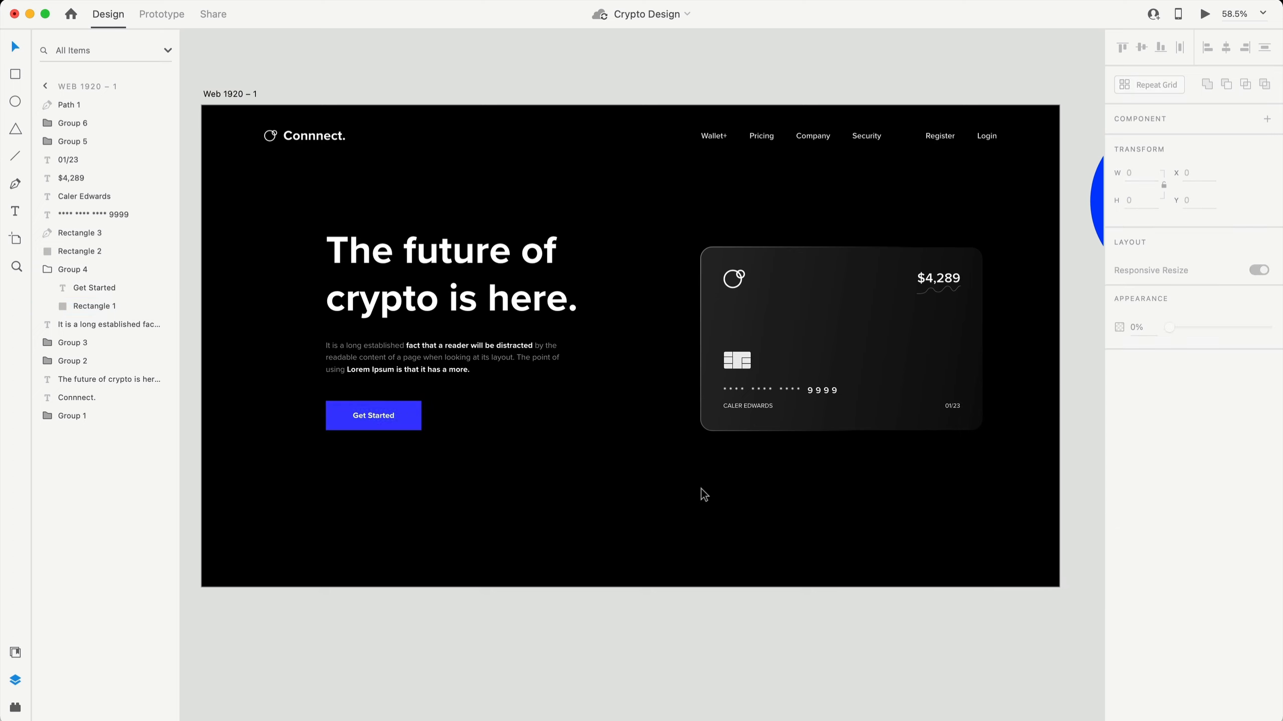
- Apply the button's blue to the sparkline's stroke, then box-select the card's items
{"action": "left_click", "coordinate": [402, 407]}
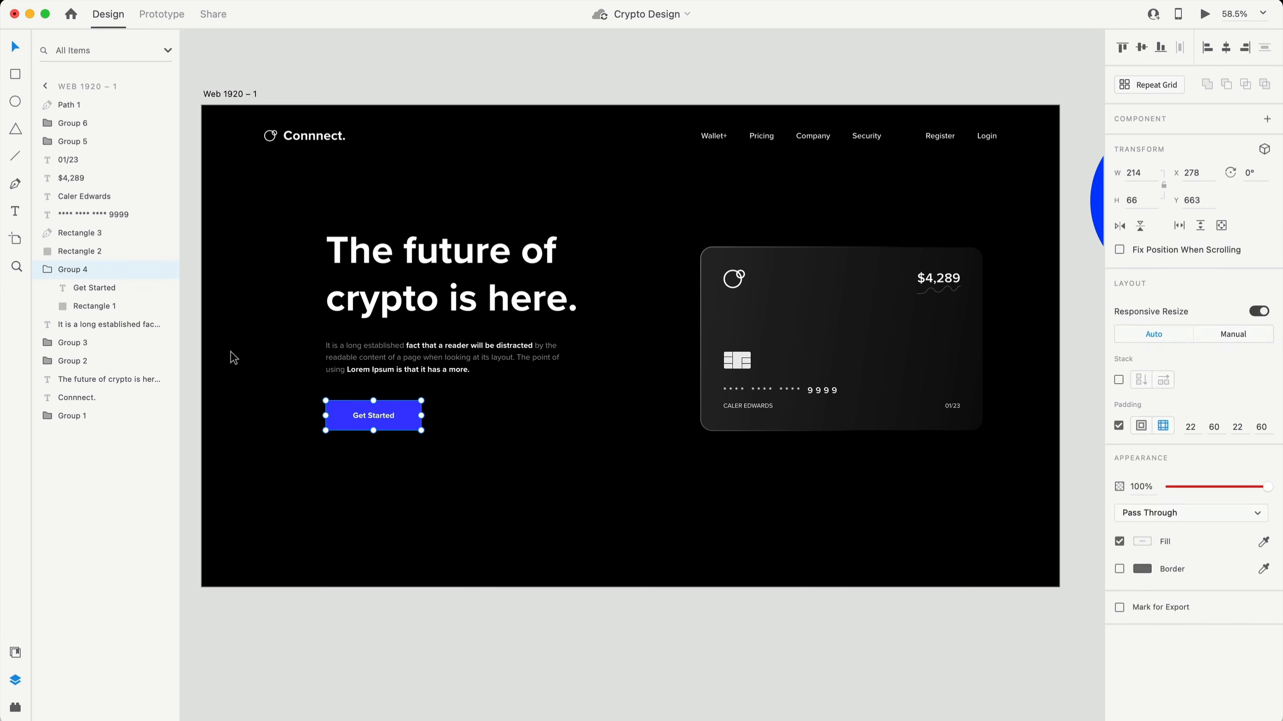
{"action": "double_click", "coordinate": [410, 417]}
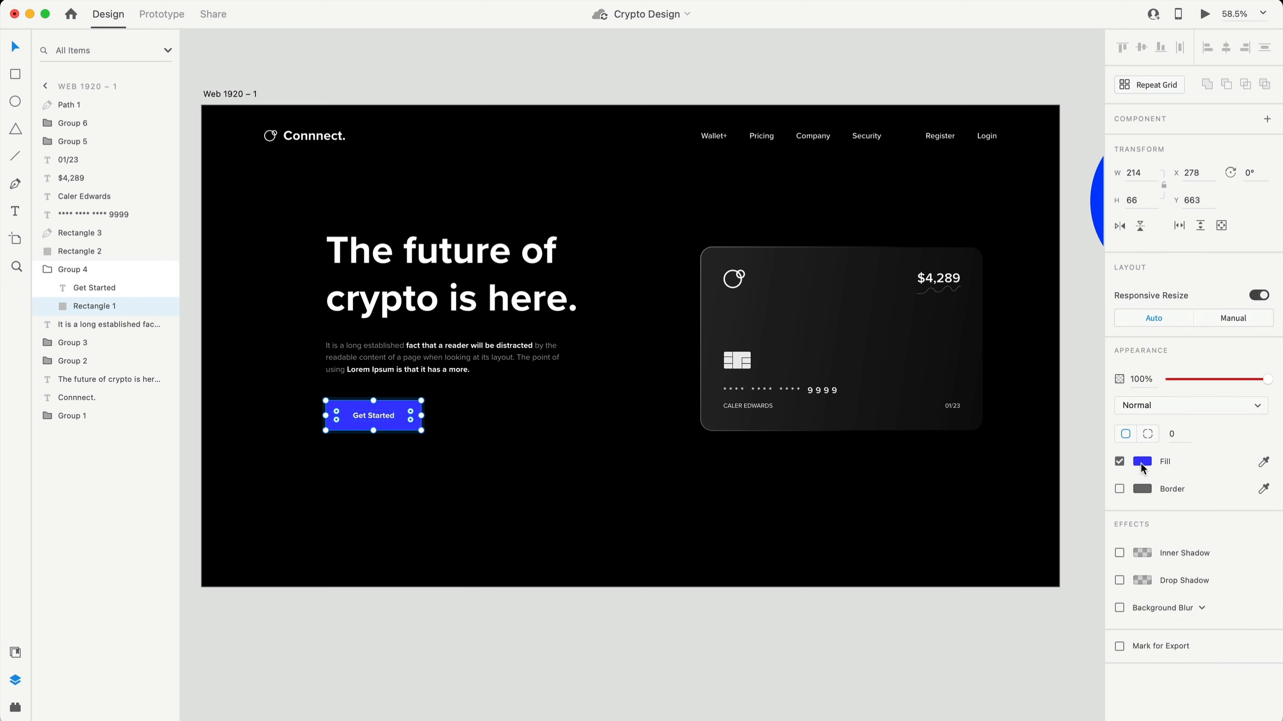
{"action": "left_click", "coordinate": [1141, 463]}
{"action": "key", "text": "super+c"}
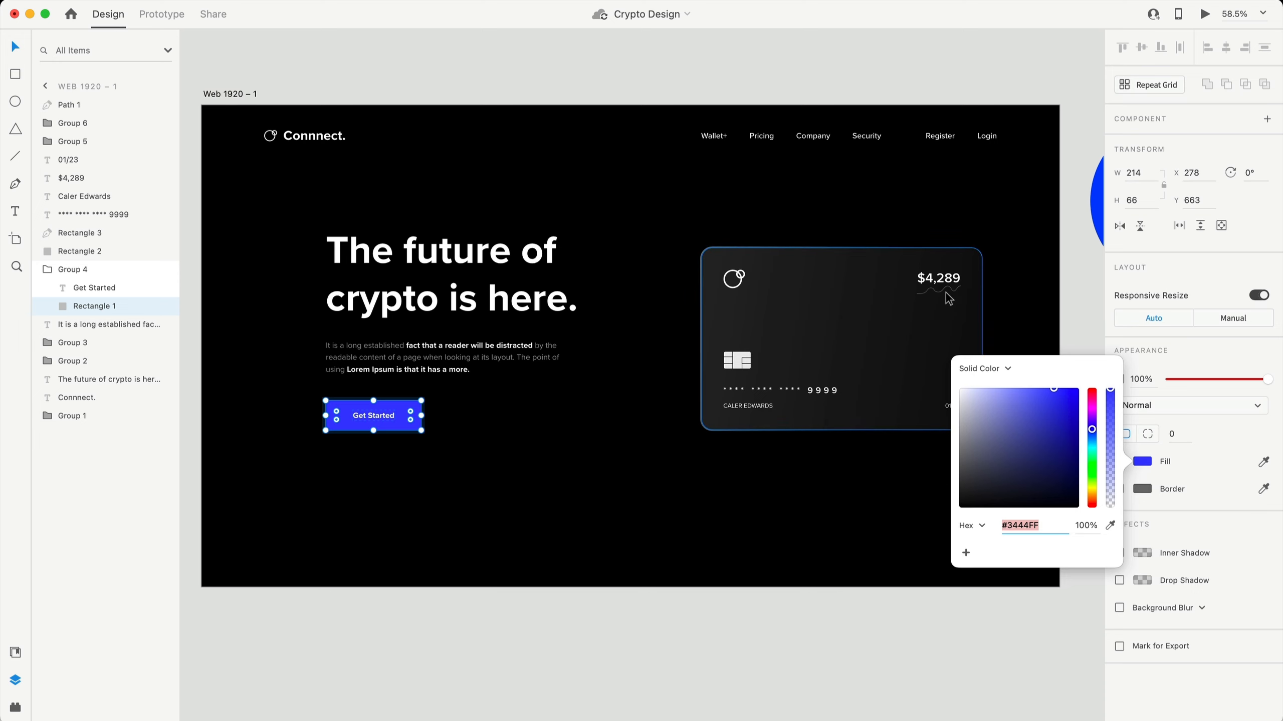
{"action": "left_click", "coordinate": [947, 295]}
{"action": "left_click", "coordinate": [1137, 477]}
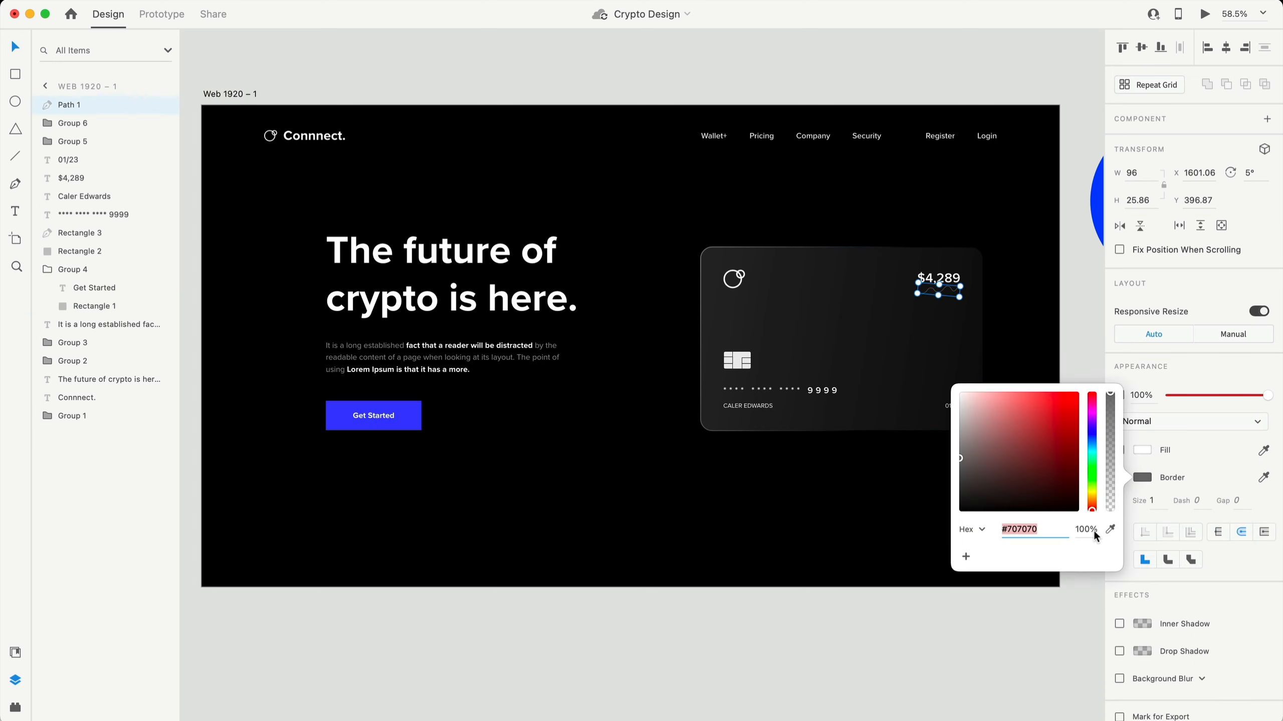
{"action": "key", "text": "super+v"}
{"action": "key", "text": "Return"}
{"action": "left_click_drag", "start_coordinate": [936, 494], "coordinate": [621, 231]}
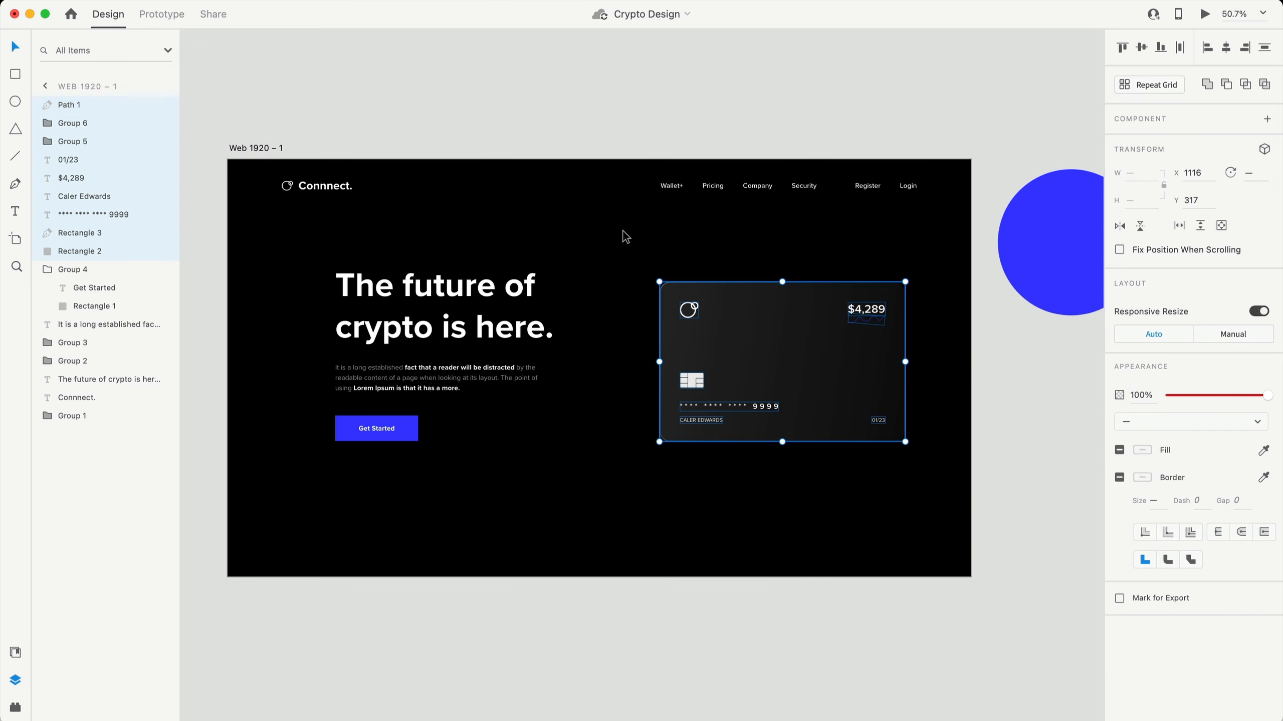
- Group the card's layers and delete the blue circle beside the artboard
{"action": "key", "text": "super+g"}
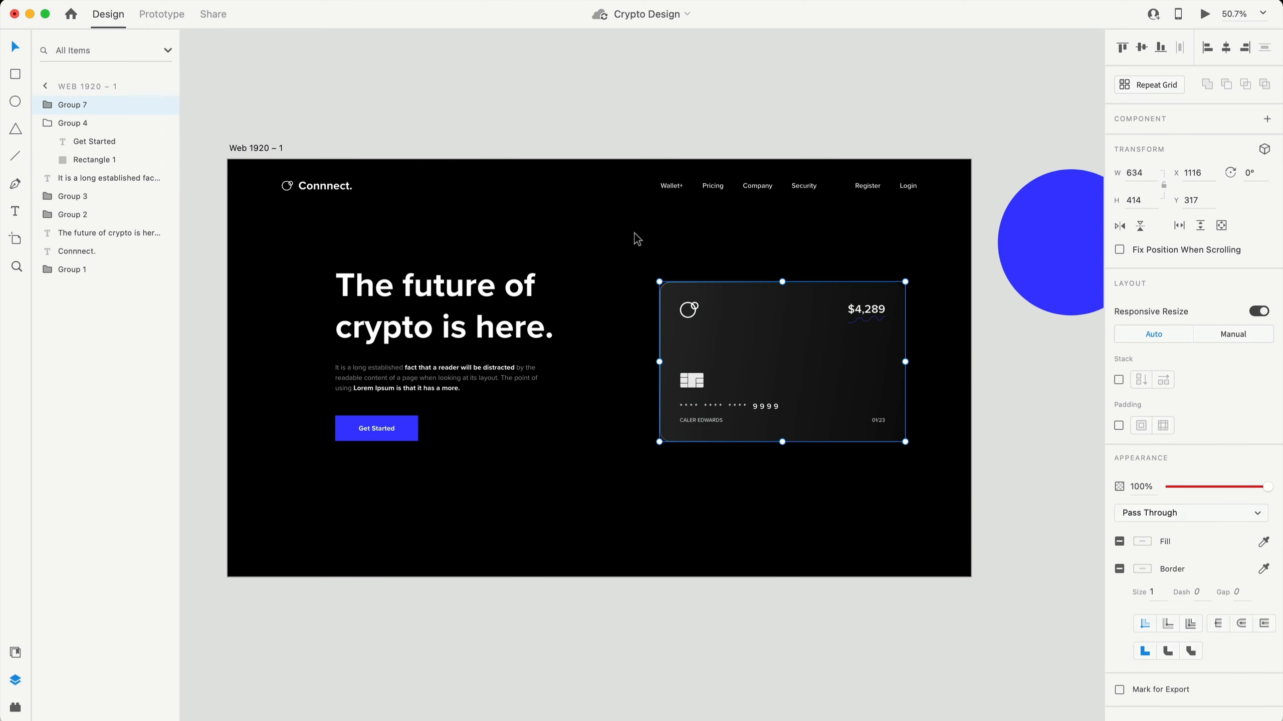
{"action": "scroll", "coordinate": [635, 234], "scroll_direction": "down", "scroll_amount": 3}
{"action": "left_click", "coordinate": [1040, 227]}
{"action": "key", "text": "Delete"}
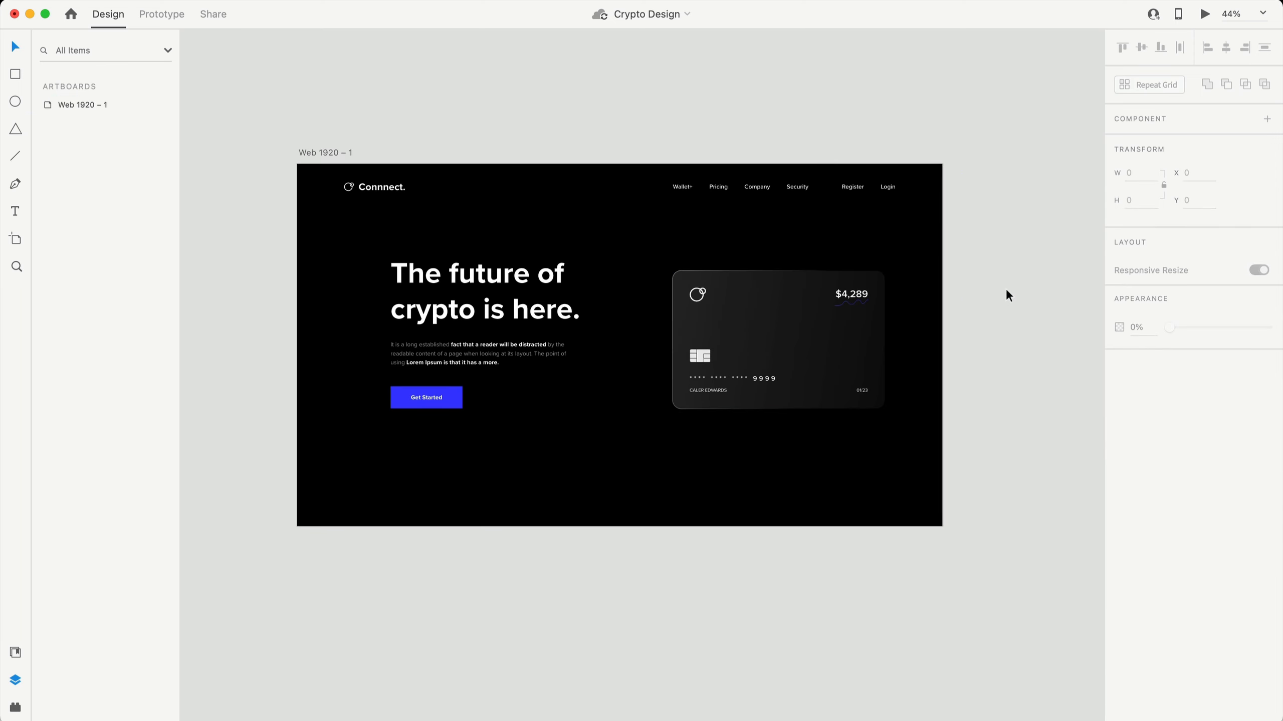
- Set the Web 1920 – 1 artboard's background to dark navy #0A0D13
{"action": "scroll", "coordinate": [711, 512], "scroll_direction": "up", "scroll_amount": 3}
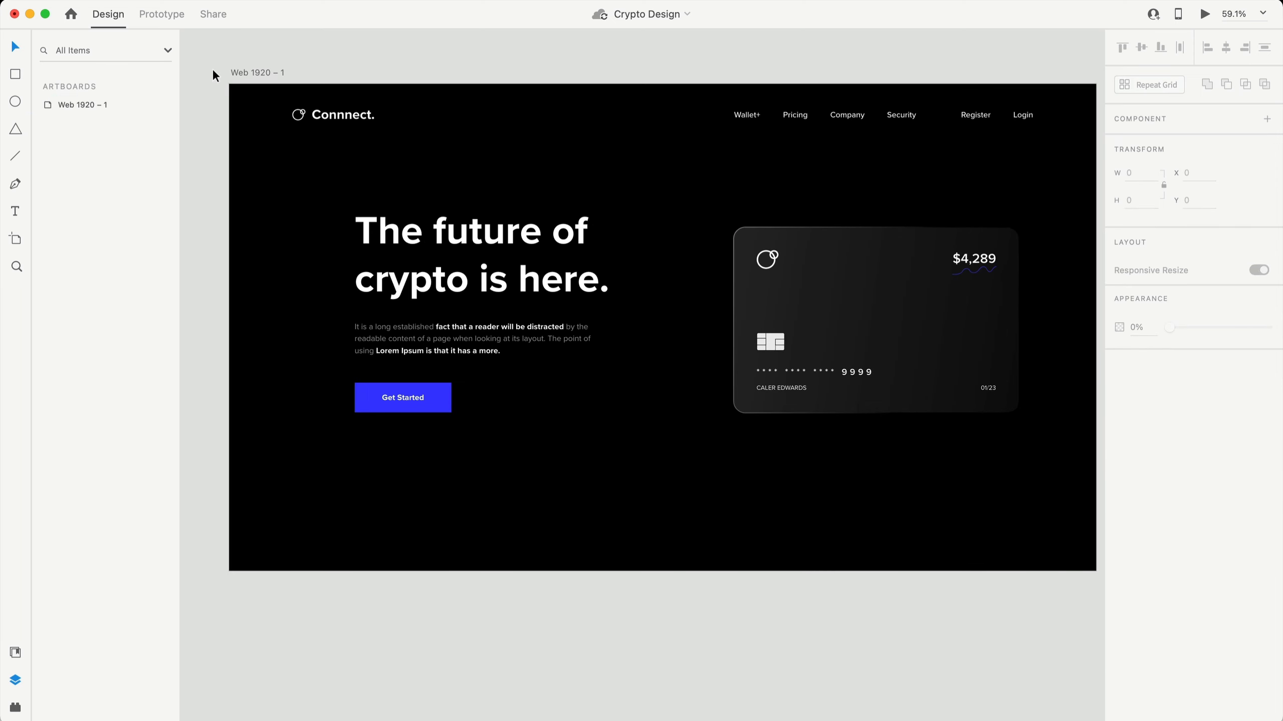
{"action": "left_click", "coordinate": [243, 73]}
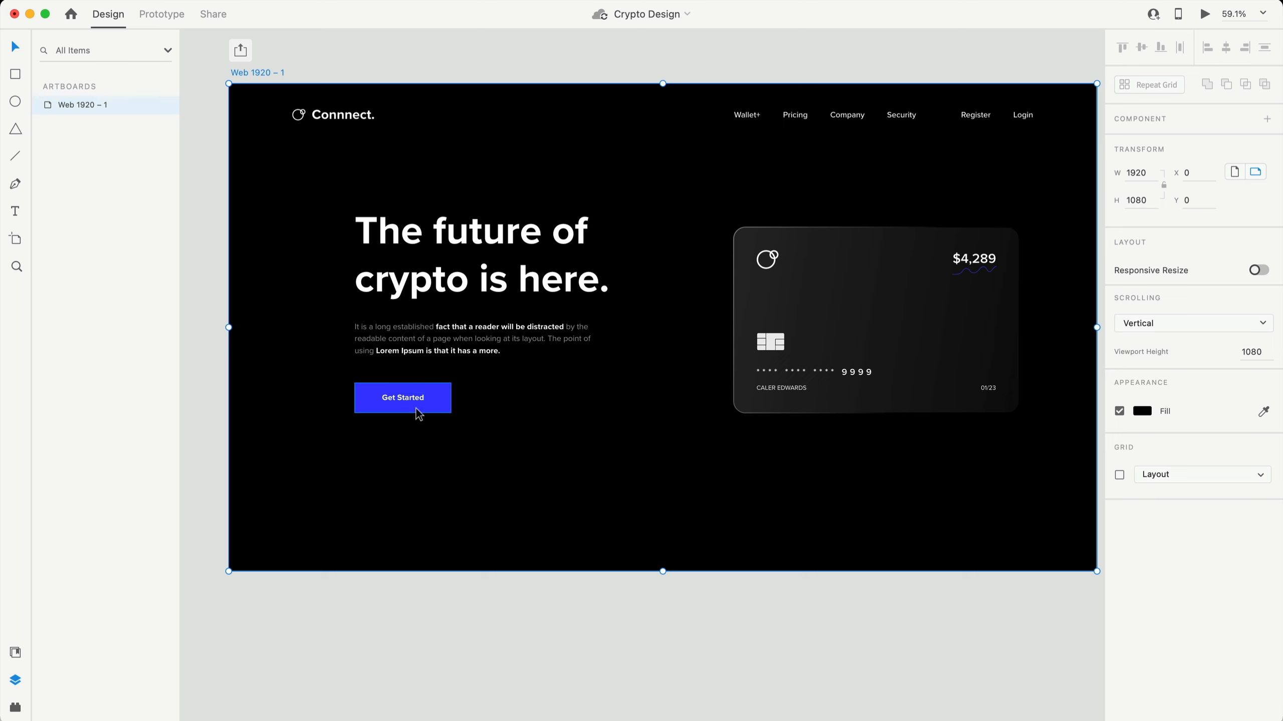
{"action": "left_click", "coordinate": [1142, 411]}
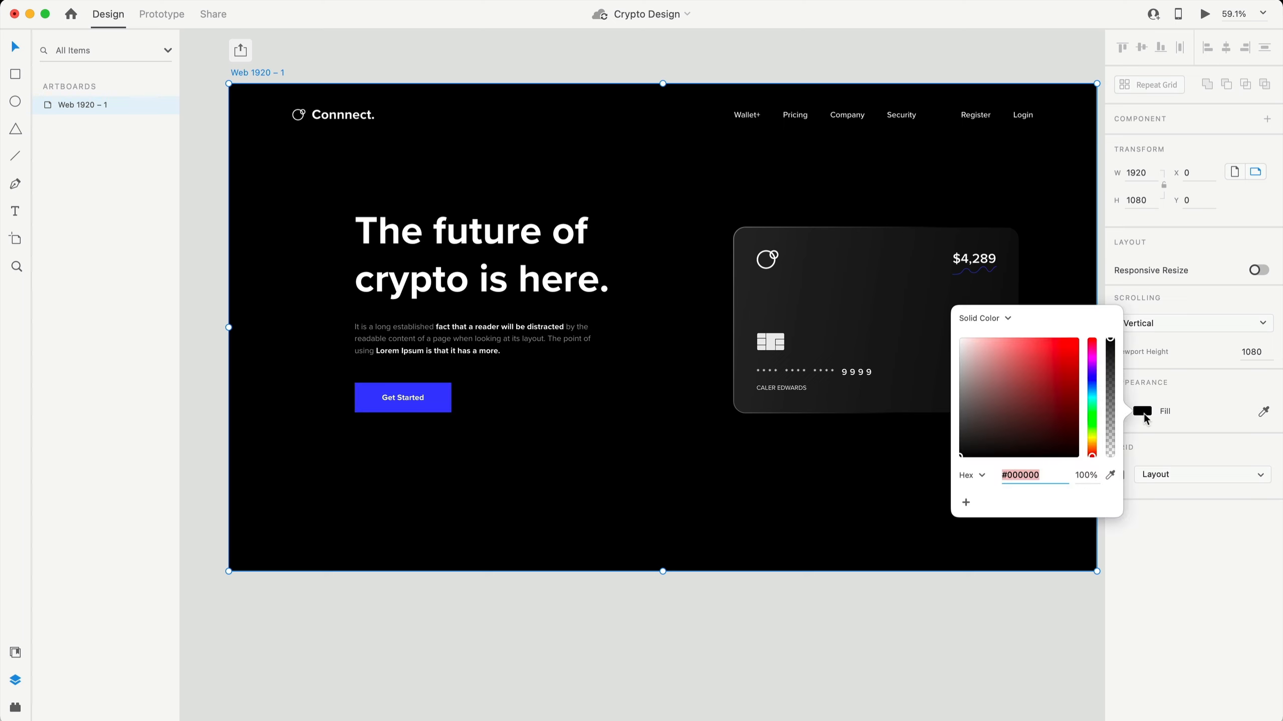
{"action": "type", "text": "#0A0D13"}
{"action": "key", "text": "Return"}
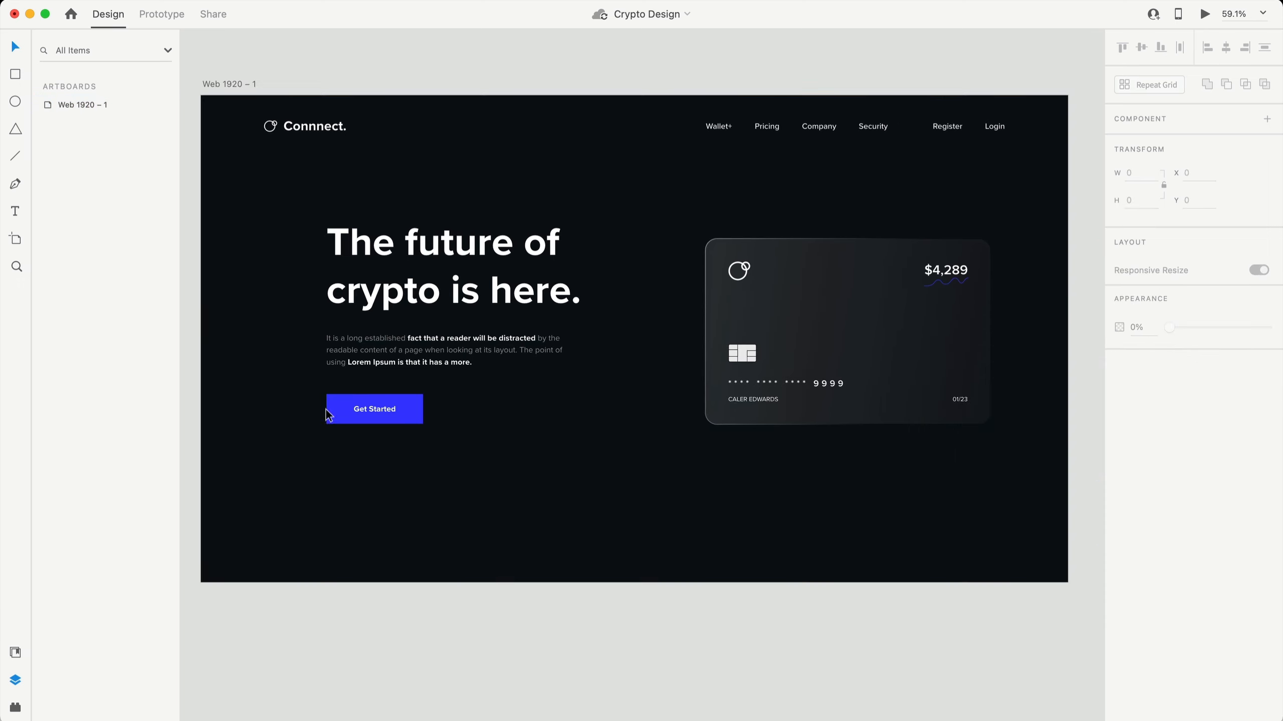
- Set the Get Started button rectangle's fill to the deeper blue #0041E7
{"action": "left_click", "coordinate": [418, 415]}
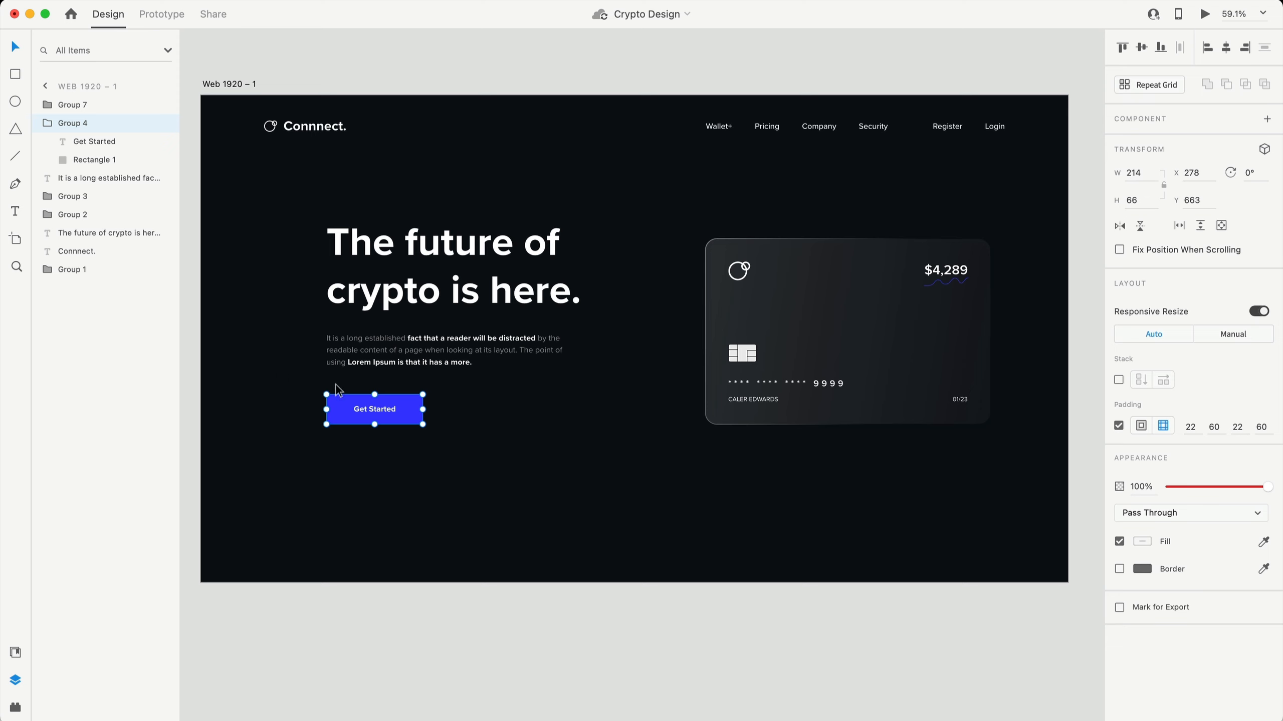
{"action": "double_click", "coordinate": [409, 413]}
{"action": "left_click", "coordinate": [1143, 455]}
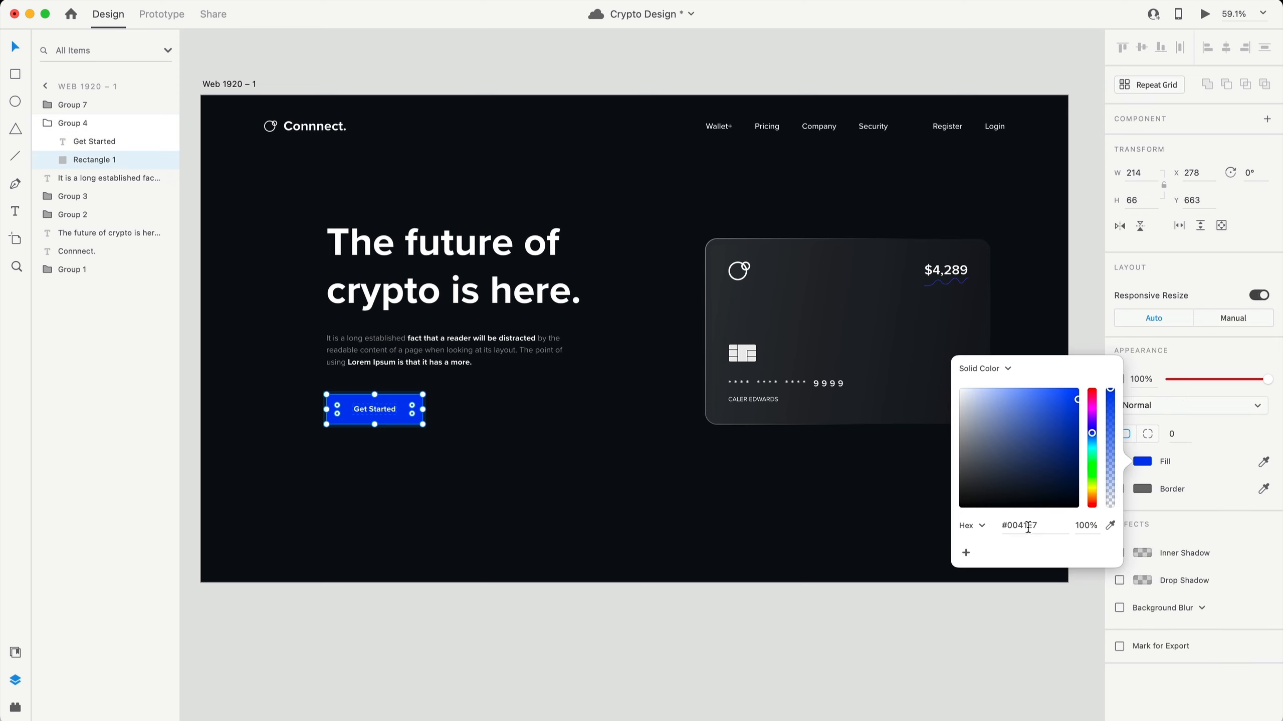
- Select the wavy line inside the card group and inspect its border colour
{"action": "left_click", "coordinate": [959, 287]}
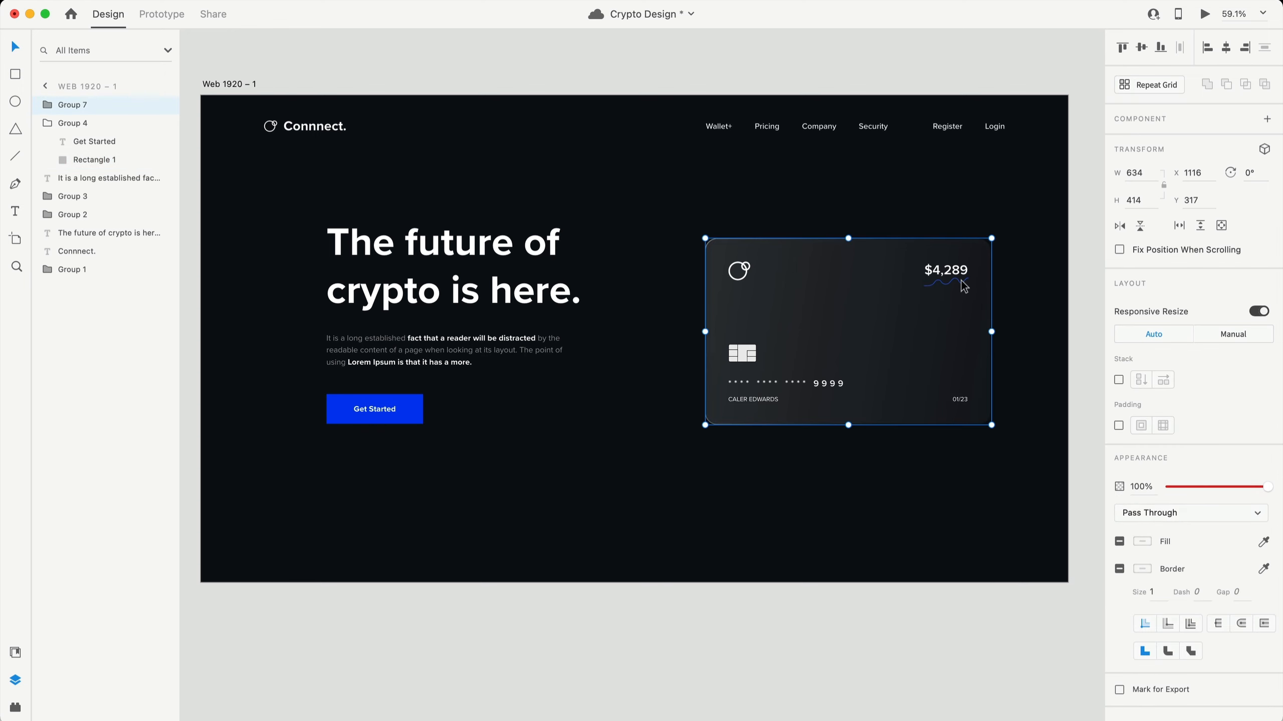
{"action": "double_click", "coordinate": [964, 286]}
{"action": "left_click", "coordinate": [1143, 461]}
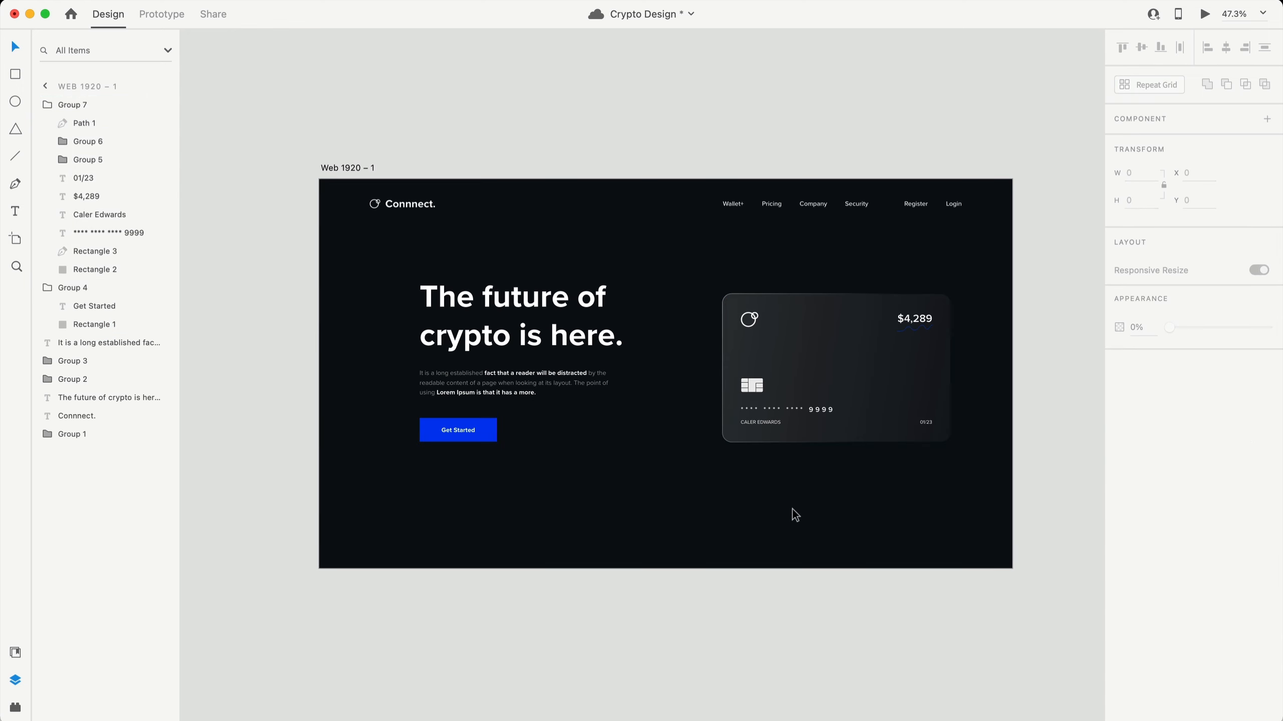
{"action": "scroll", "coordinate": [792, 515], "scroll_direction": "right", "scroll_amount": 5}
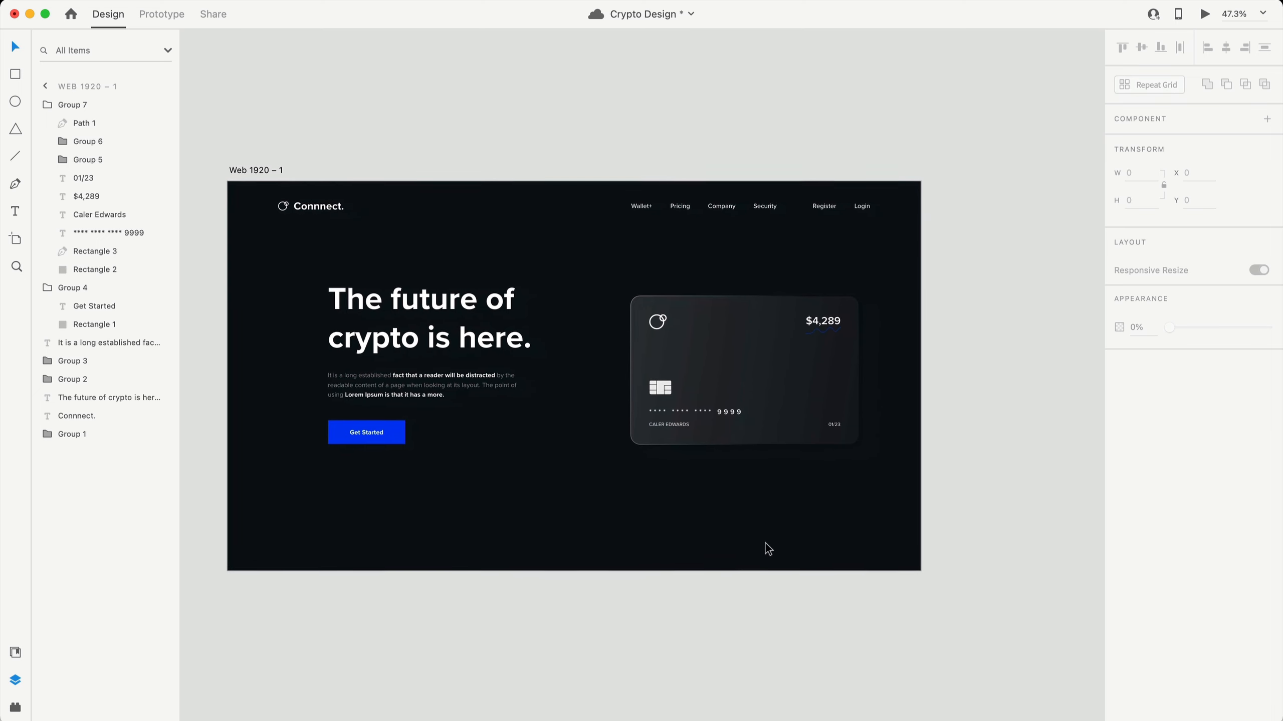
- Reposition the headline, paragraph and Get Started button block slightly lower on the page
{"action": "left_click_drag", "start_coordinate": [529, 489], "coordinate": [293, 242]}
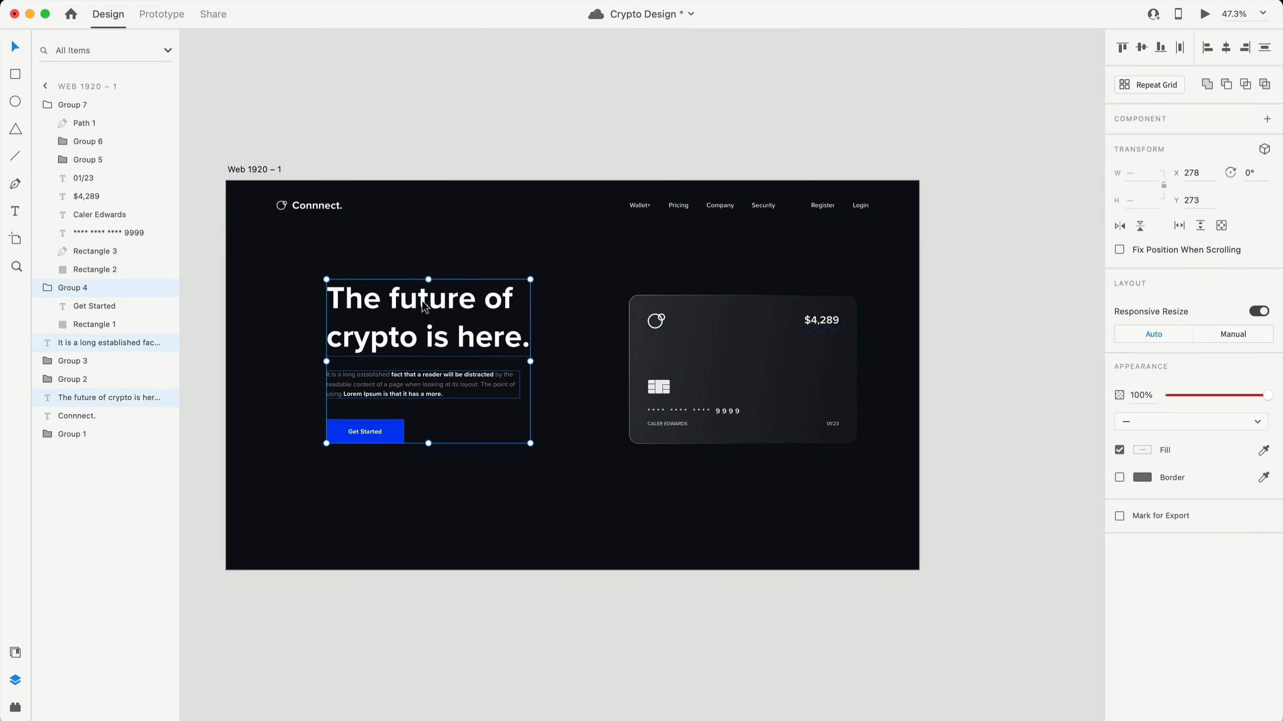
{"action": "left_click_drag", "start_coordinate": [423, 303], "coordinate": [425, 317]}
{"action": "scroll", "coordinate": [641, 501], "scroll_direction": "down", "scroll_amount": 2}
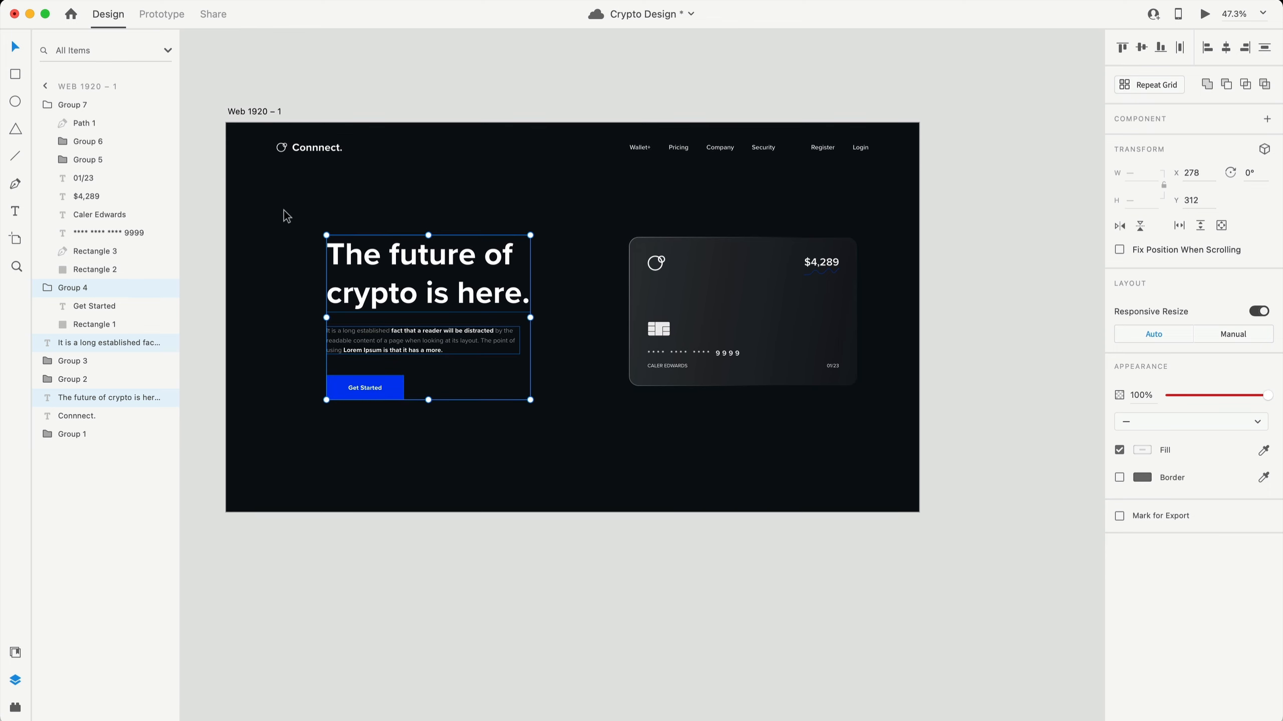
{"action": "key", "text": "shift+Up"}
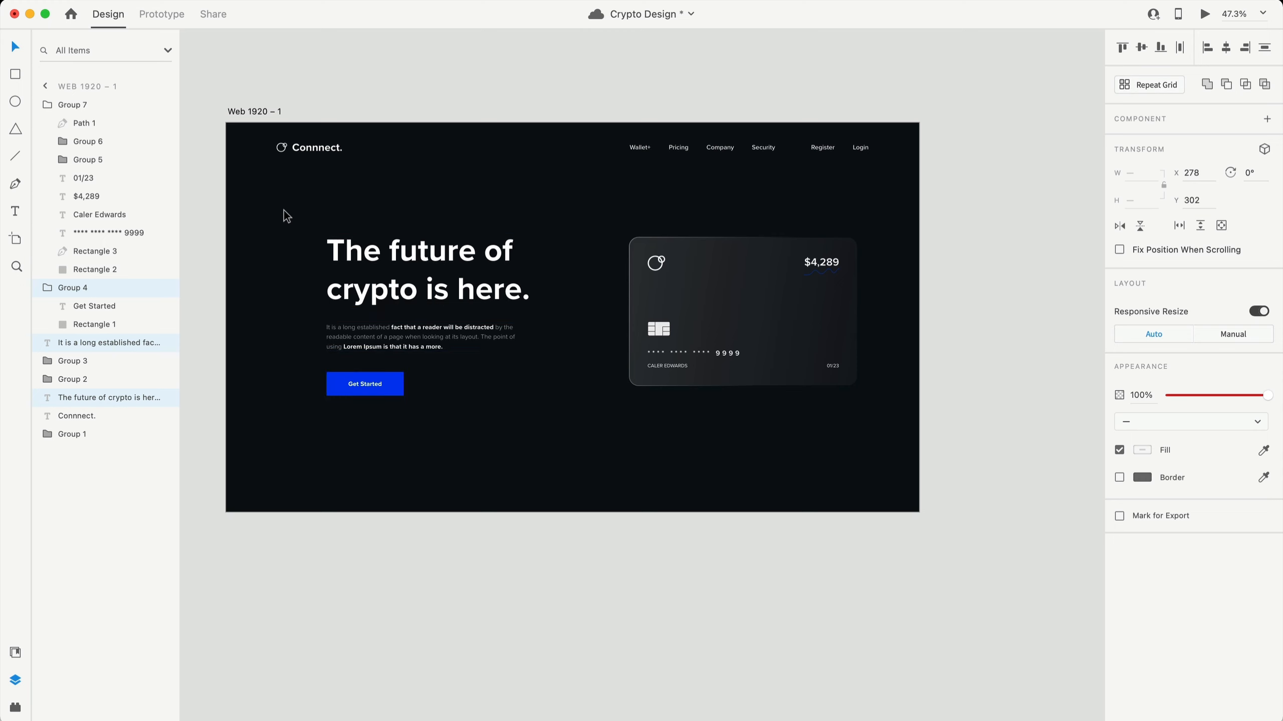
{"action": "key", "text": "shift+Up"}
{"action": "key", "text": "shift+Up"}
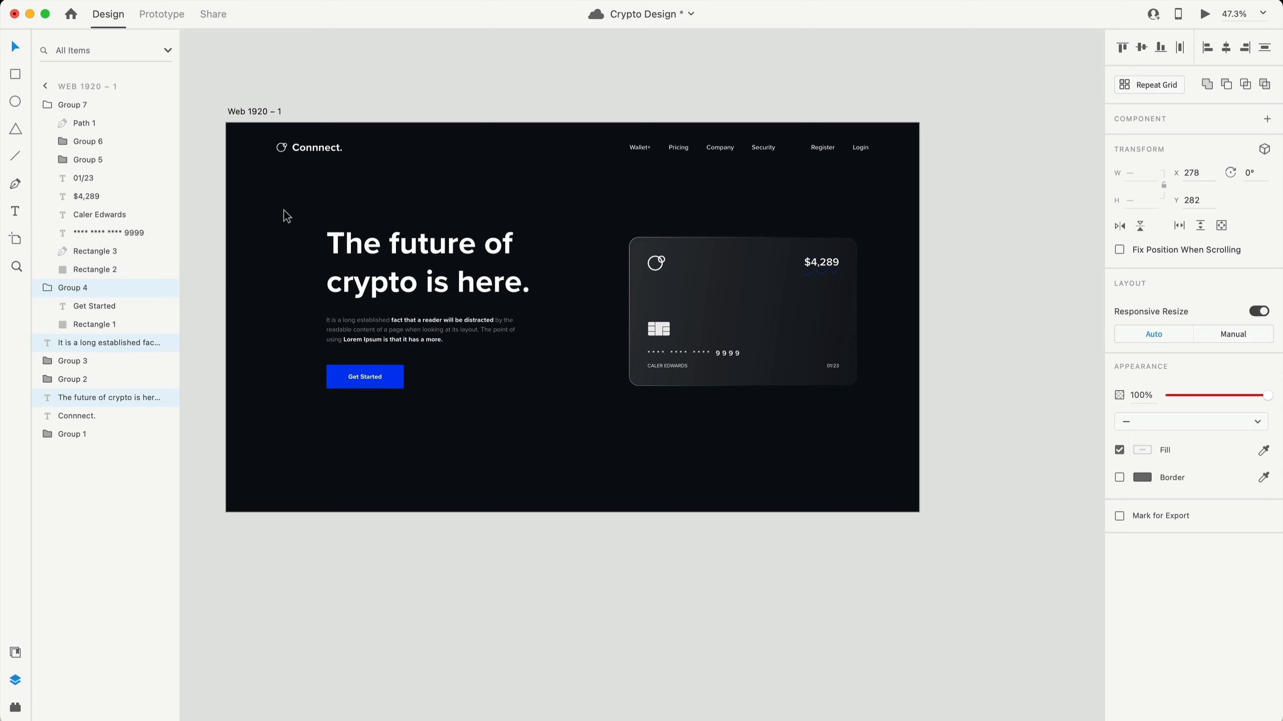
- Centre the balance card vertically, then shift it slightly lower and to the right
{"action": "left_click", "coordinate": [845, 374]}
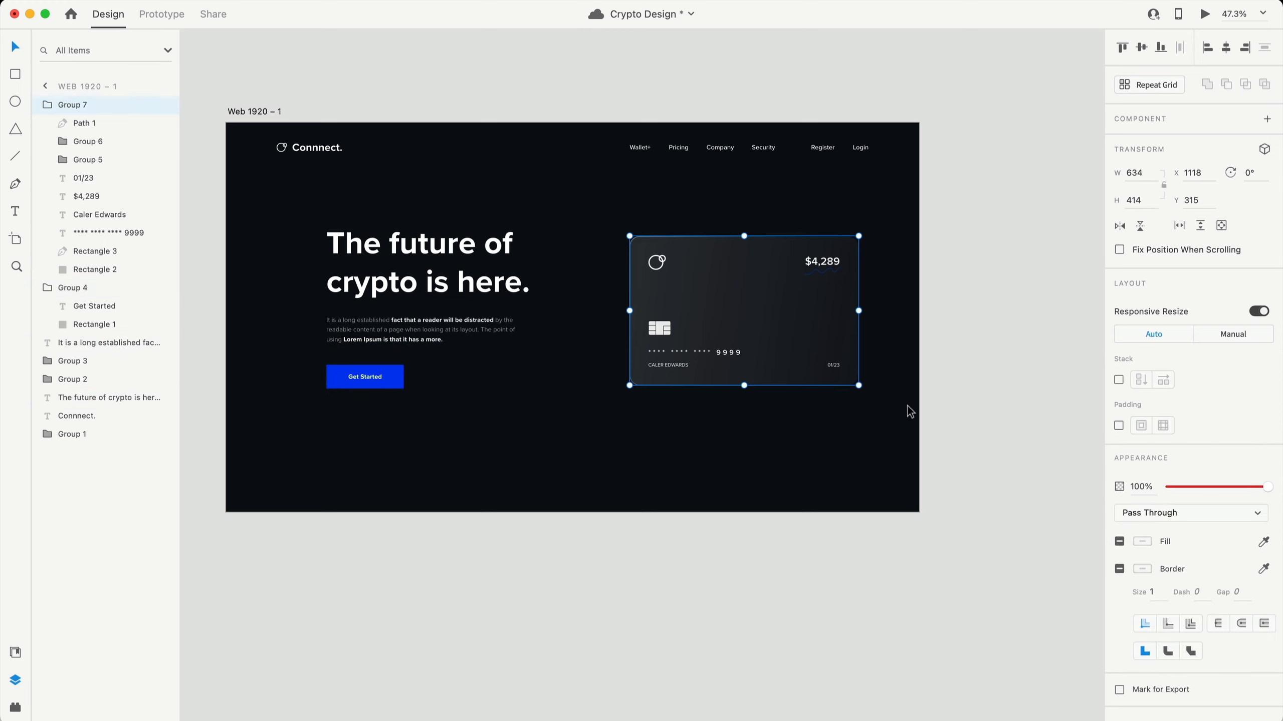
{"action": "left_click_drag", "start_coordinate": [799, 338], "coordinate": [784, 328]}
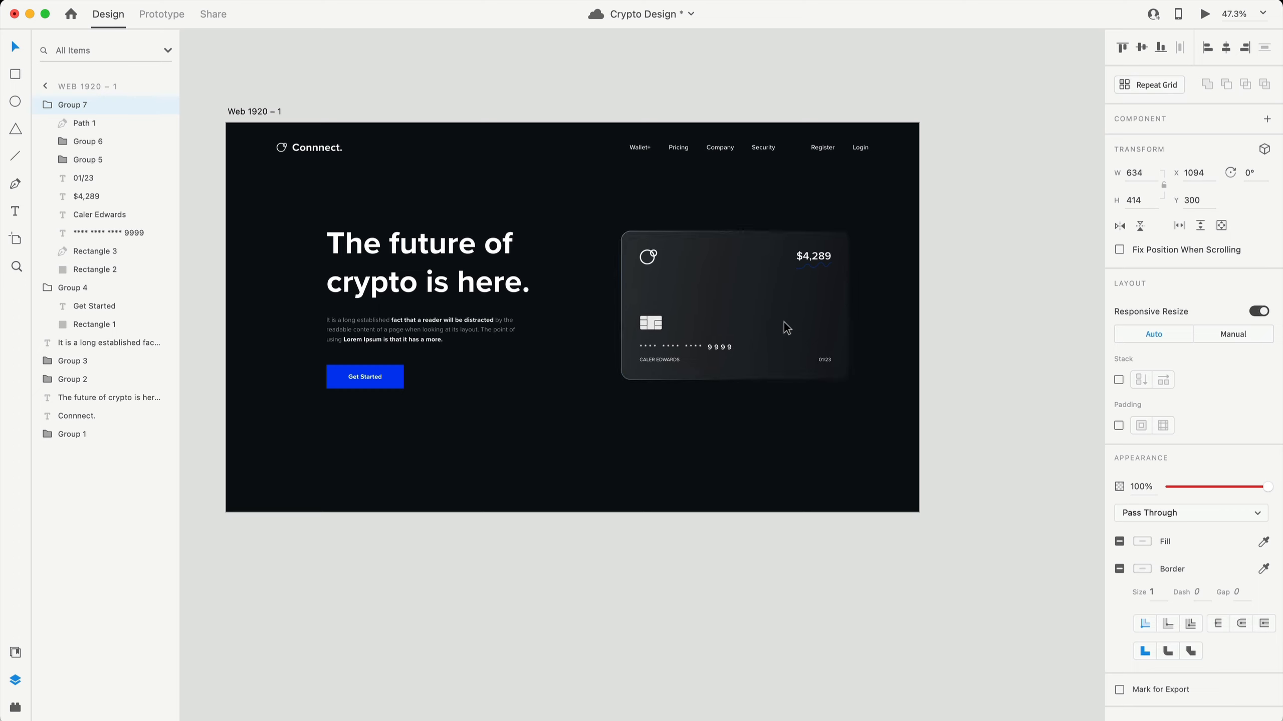
{"action": "left_click", "coordinate": [1141, 48]}
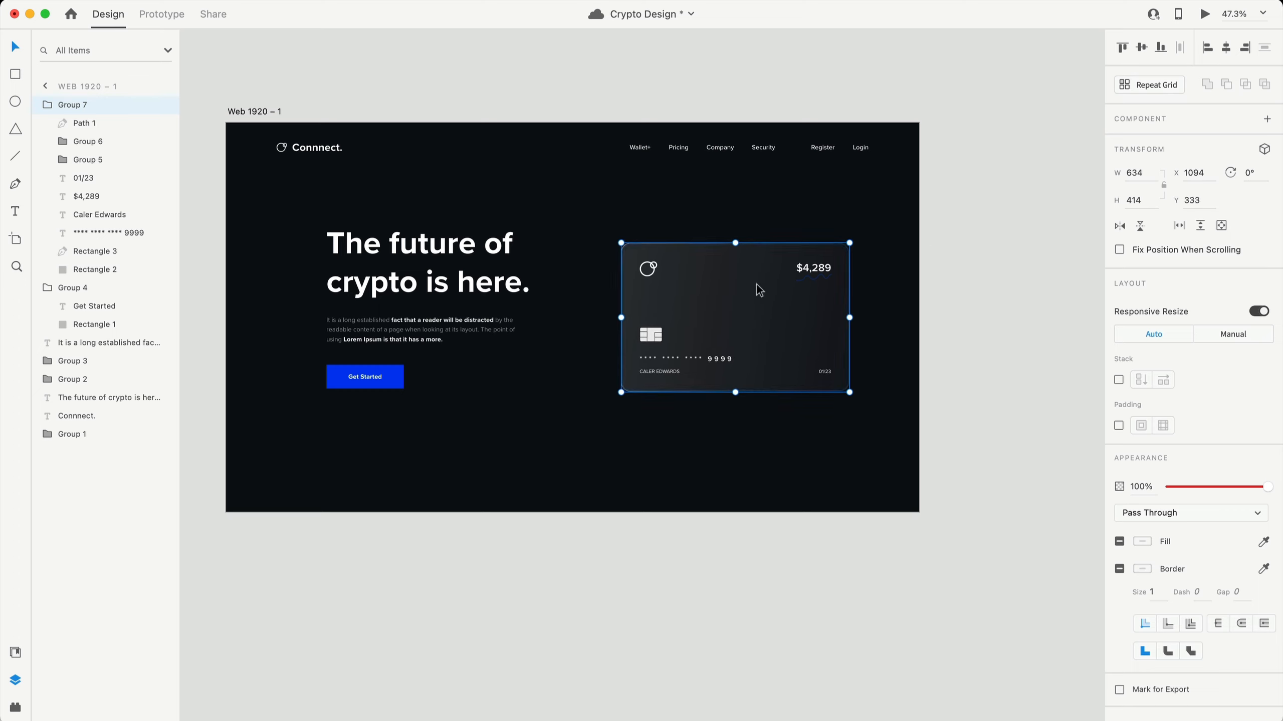
{"action": "left_click_drag", "start_coordinate": [759, 289], "coordinate": [760, 301]}
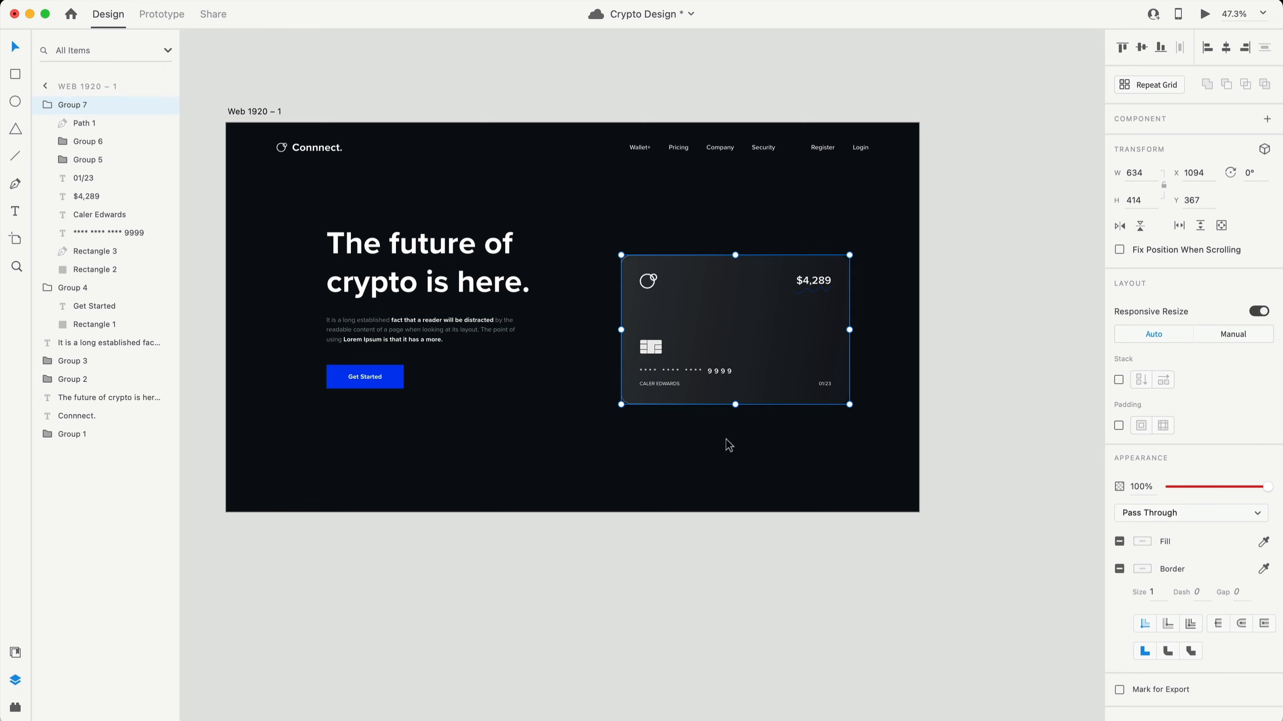
{"action": "scroll", "coordinate": [748, 351], "scroll_direction": "up", "scroll_amount": 1}
{"action": "left_click_drag", "start_coordinate": [747, 352], "coordinate": [750, 353]}
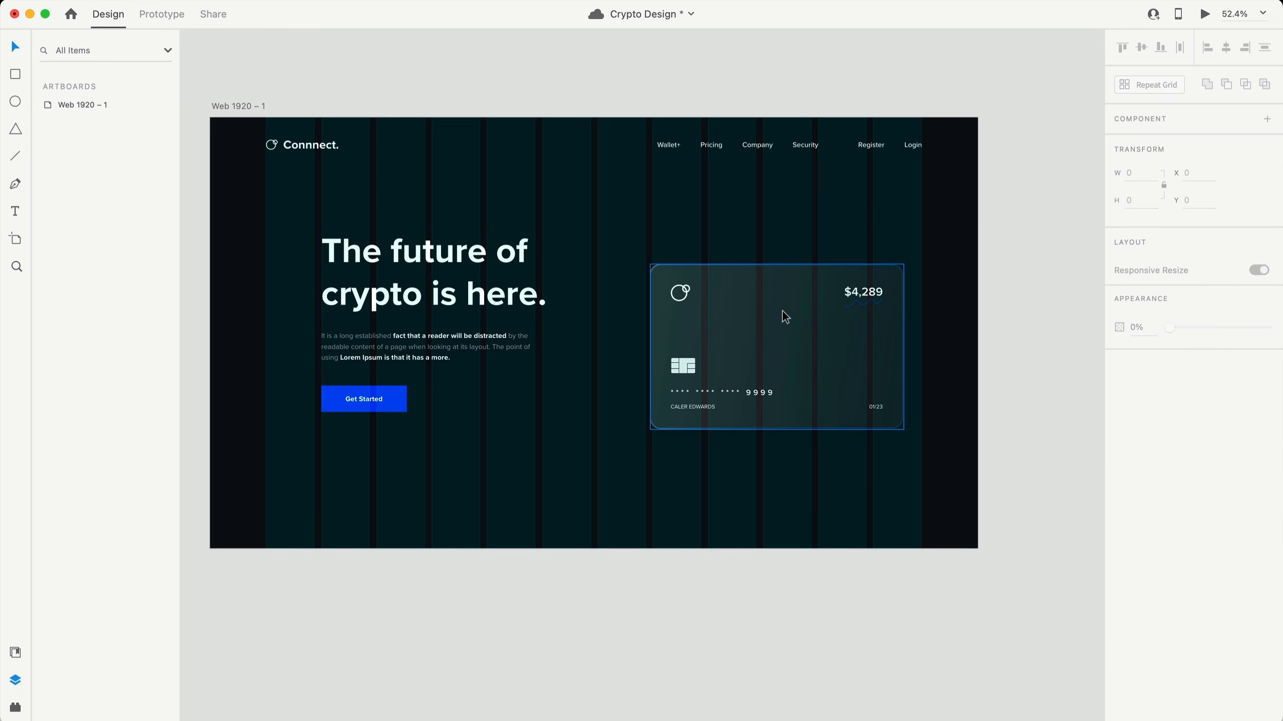
{"action": "left_click", "coordinate": [785, 317]}
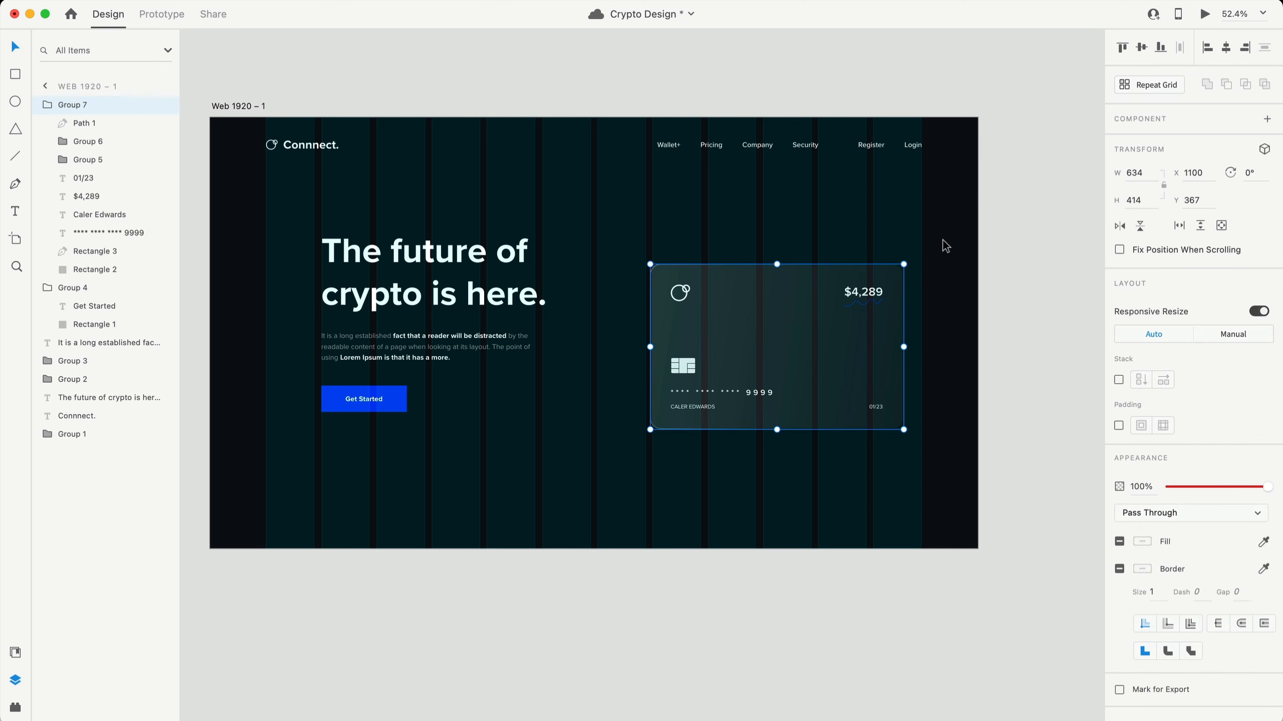
{"action": "left_click", "coordinate": [1043, 470]}
- Hide the artboard's layout grid columns and duplicate the logo onto the artboard's middle
{"action": "left_click", "coordinate": [249, 108]}
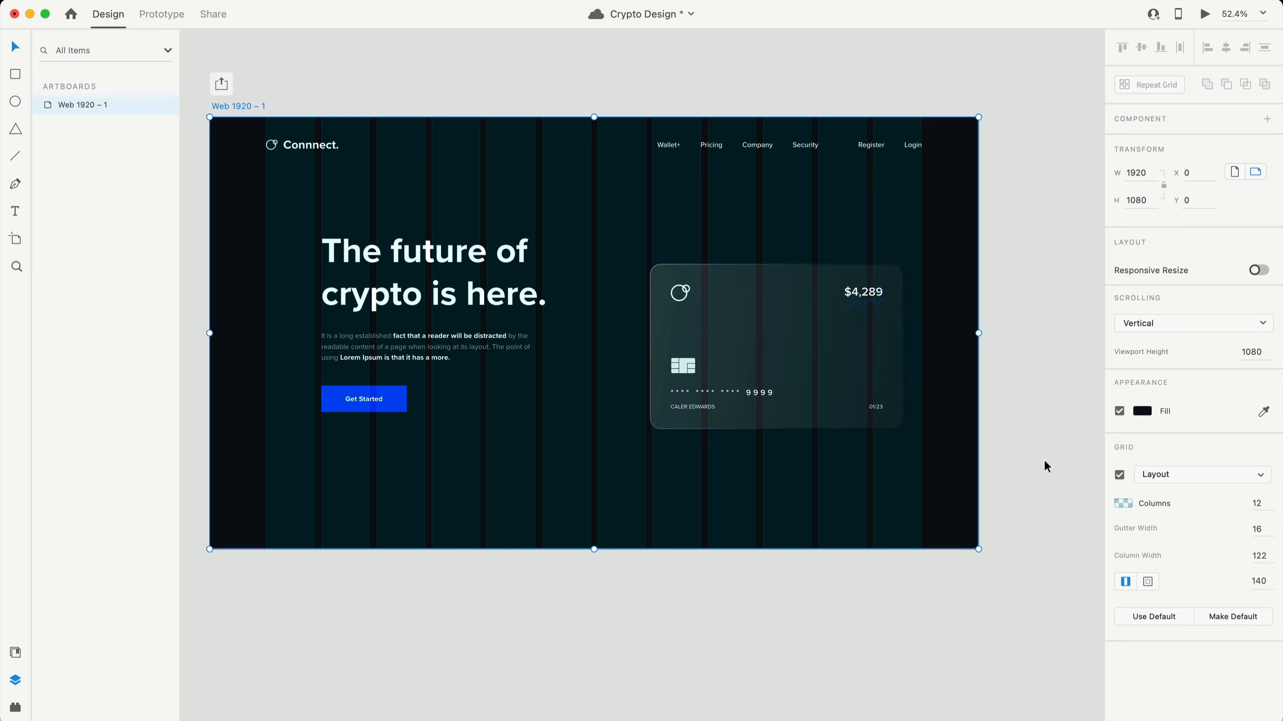
{"action": "left_click", "coordinate": [1118, 475]}
{"action": "left_click", "coordinate": [1072, 393]}
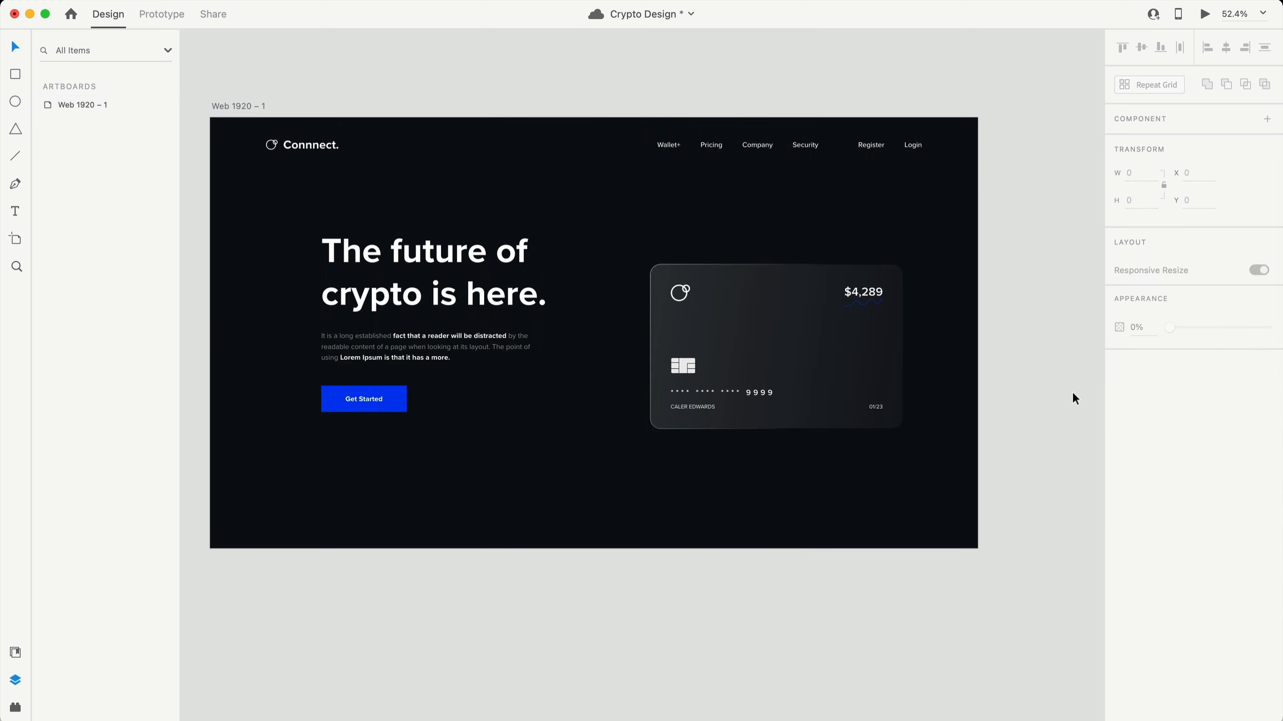
{"action": "scroll", "coordinate": [1050, 369], "scroll_direction": "down", "scroll_amount": 1}
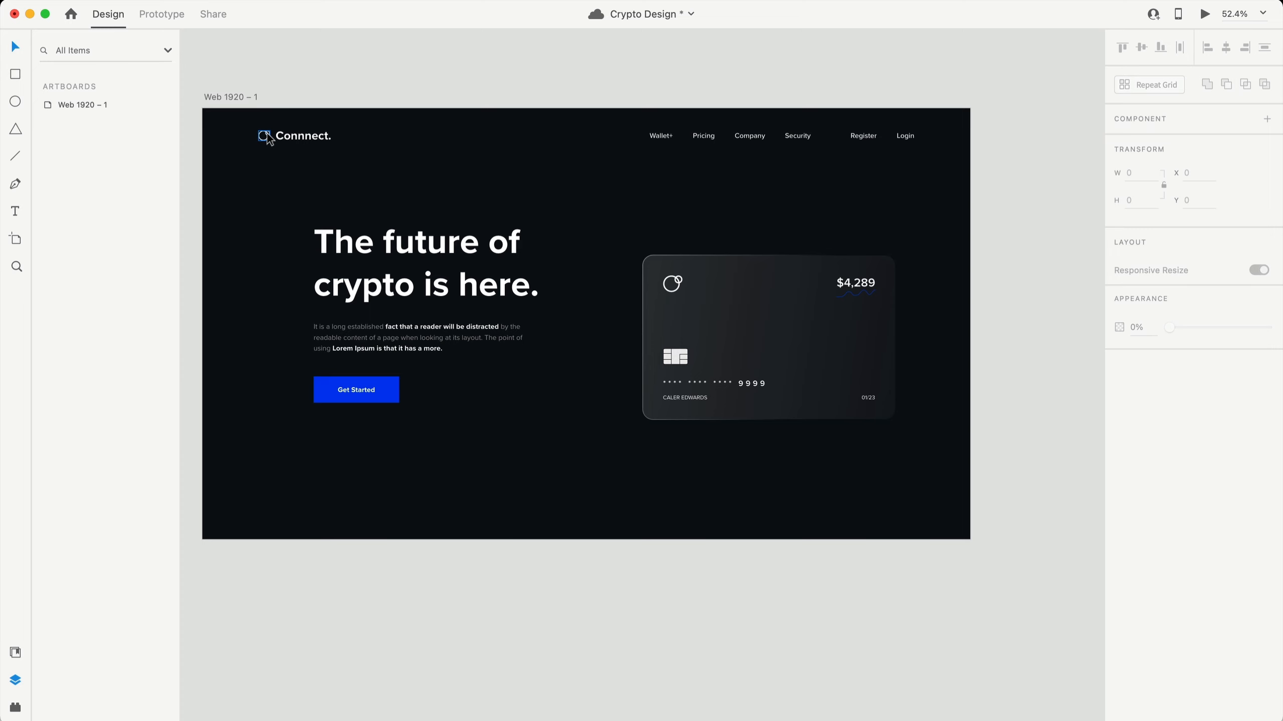
{"action": "left_click_drag", "start_coordinate": [267, 132], "coordinate": [508, 172]}
- Scale the logo copy up into large circles
{"action": "scroll", "coordinate": [606, 212], "scroll_direction": "down", "scroll_amount": 2}
{"action": "scroll", "coordinate": [619, 214], "scroll_direction": "up", "scroll_amount": 5}
{"action": "left_click", "coordinate": [655, 214]}
{"action": "scroll", "coordinate": [553, 189], "scroll_direction": "left", "scroll_amount": 5}
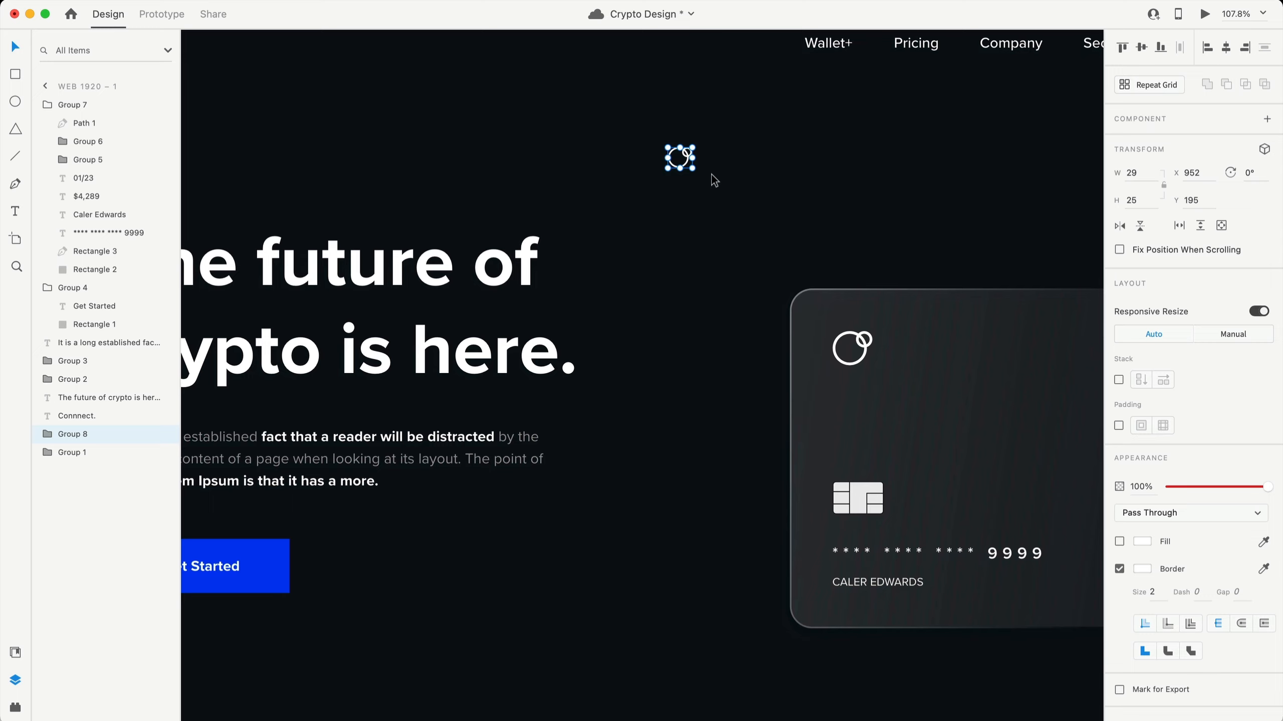
{"action": "scroll", "coordinate": [711, 174], "scroll_direction": "down", "scroll_amount": 5}
{"action": "scroll", "coordinate": [653, 186], "scroll_direction": "up", "scroll_amount": 1}
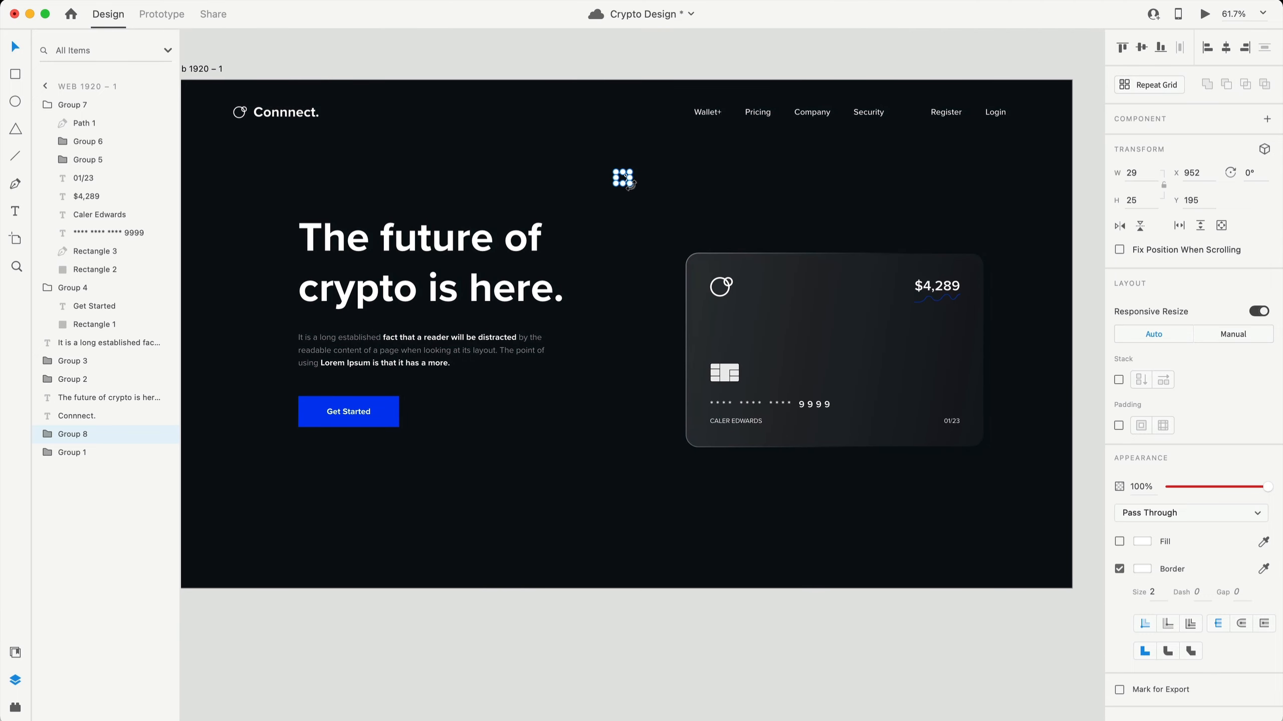
{"action": "left_click_drag", "start_coordinate": [631, 185], "coordinate": [1116, 653]}
- Flip the circles horizontally and move them up and left behind the card
{"action": "scroll", "coordinate": [922, 229], "scroll_direction": "right", "scroll_amount": 5}
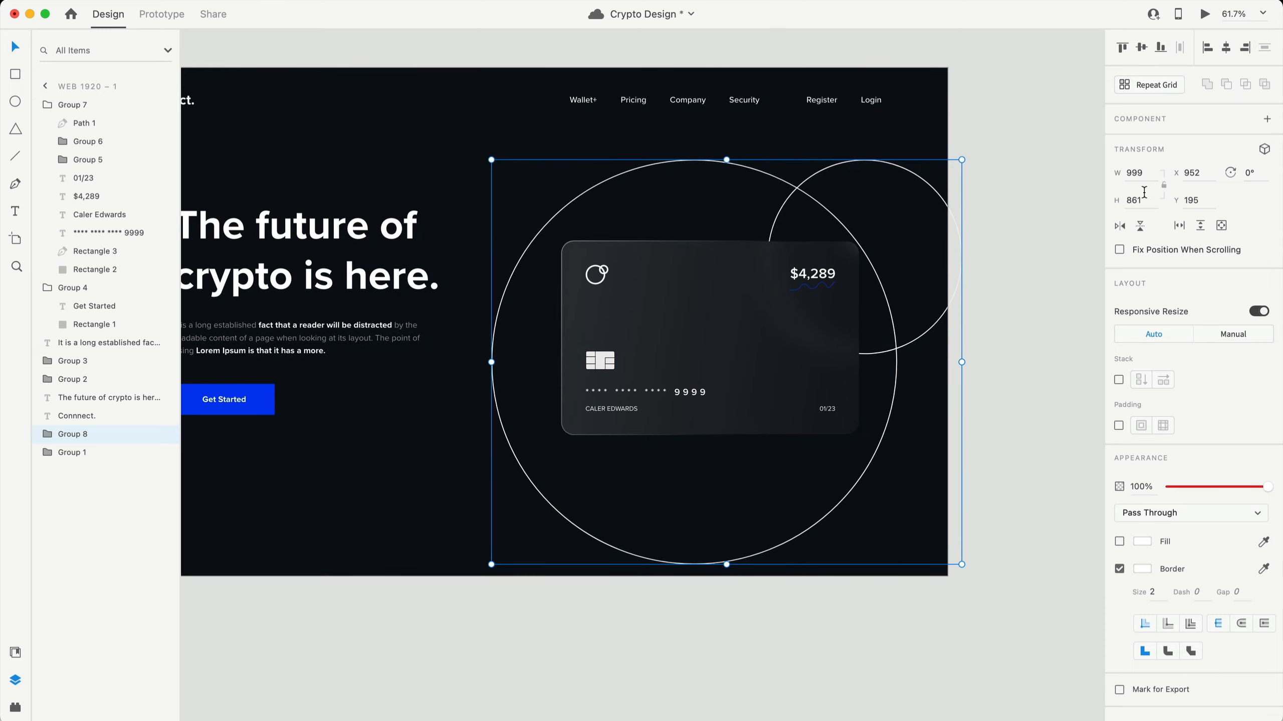
{"action": "left_click", "coordinate": [1119, 226]}
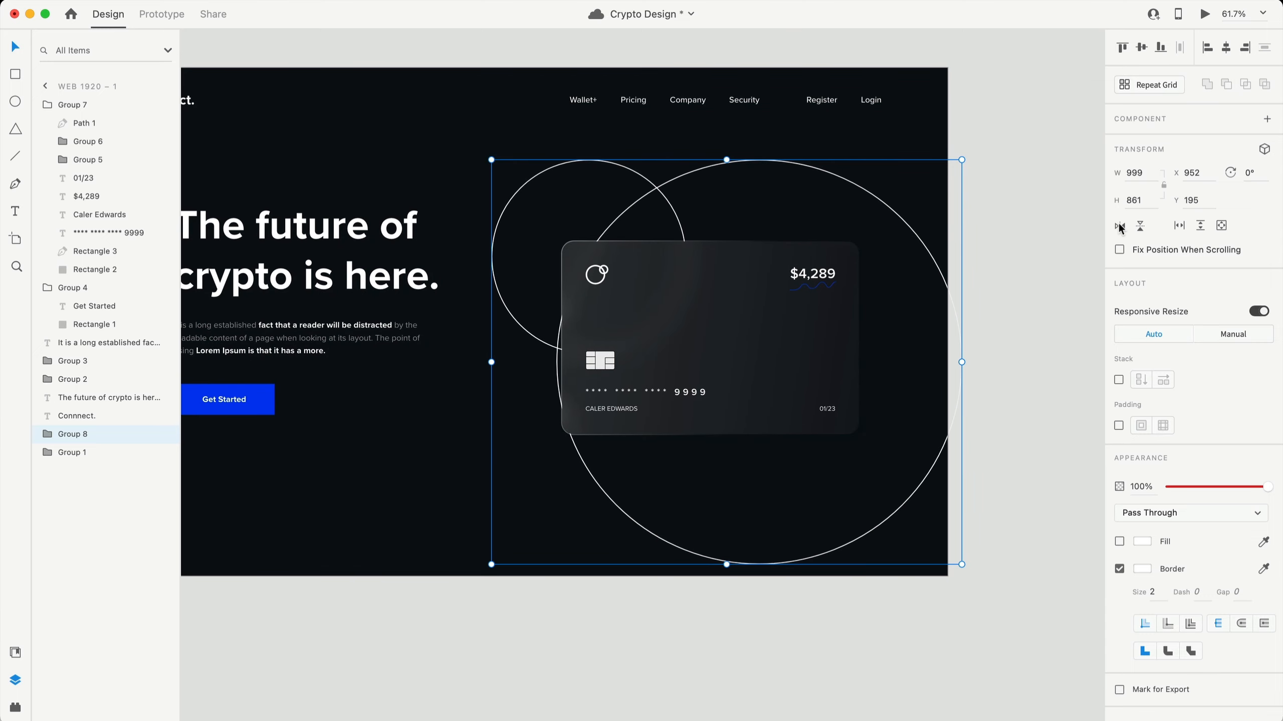
{"action": "left_click_drag", "start_coordinate": [962, 564], "coordinate": [1104, 703]}
{"action": "scroll", "coordinate": [674, 381], "scroll_direction": "down", "scroll_amount": 5, "text": "ctrl"}
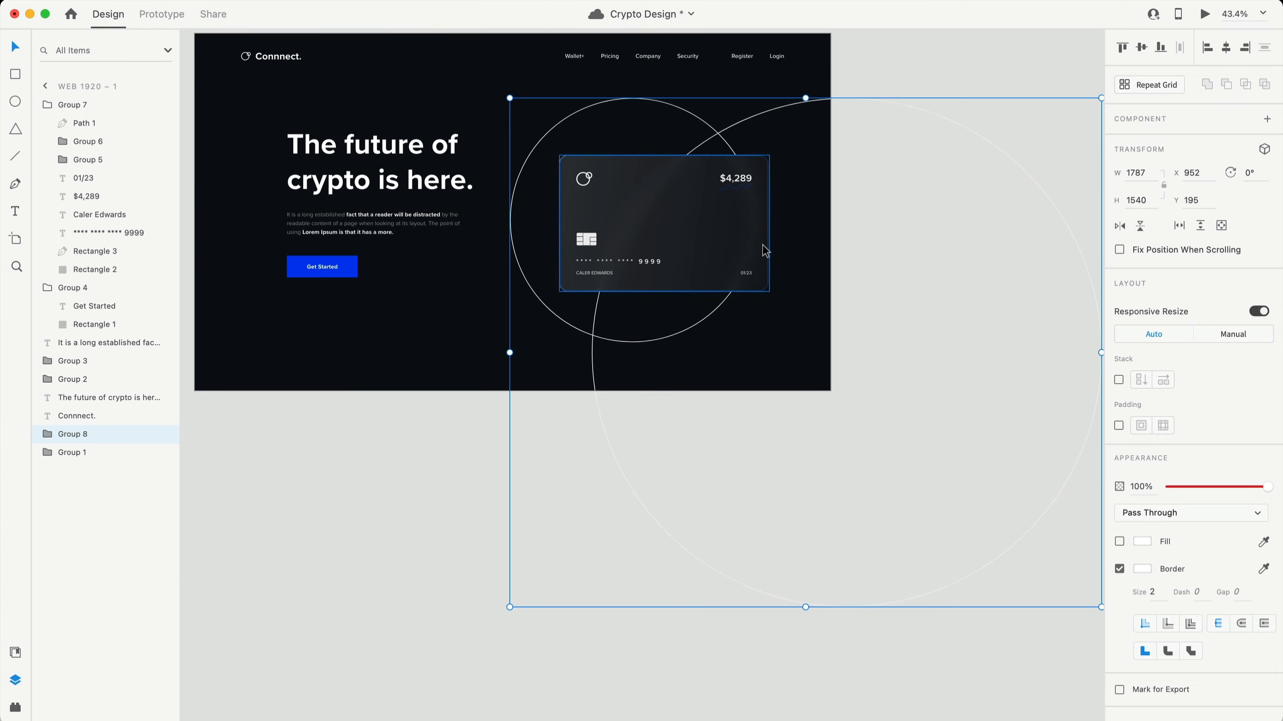
{"action": "left_click_drag", "start_coordinate": [761, 243], "coordinate": [748, 223]}
{"action": "scroll", "coordinate": [403, 553], "scroll_direction": "left", "scroll_amount": 3}
{"action": "scroll", "coordinate": [403, 553], "scroll_direction": "up", "scroll_amount": 1}
{"action": "scroll", "coordinate": [403, 554], "scroll_direction": "right", "scroll_amount": 2}
{"action": "scroll", "coordinate": [403, 553], "scroll_direction": "up", "scroll_amount": 1}
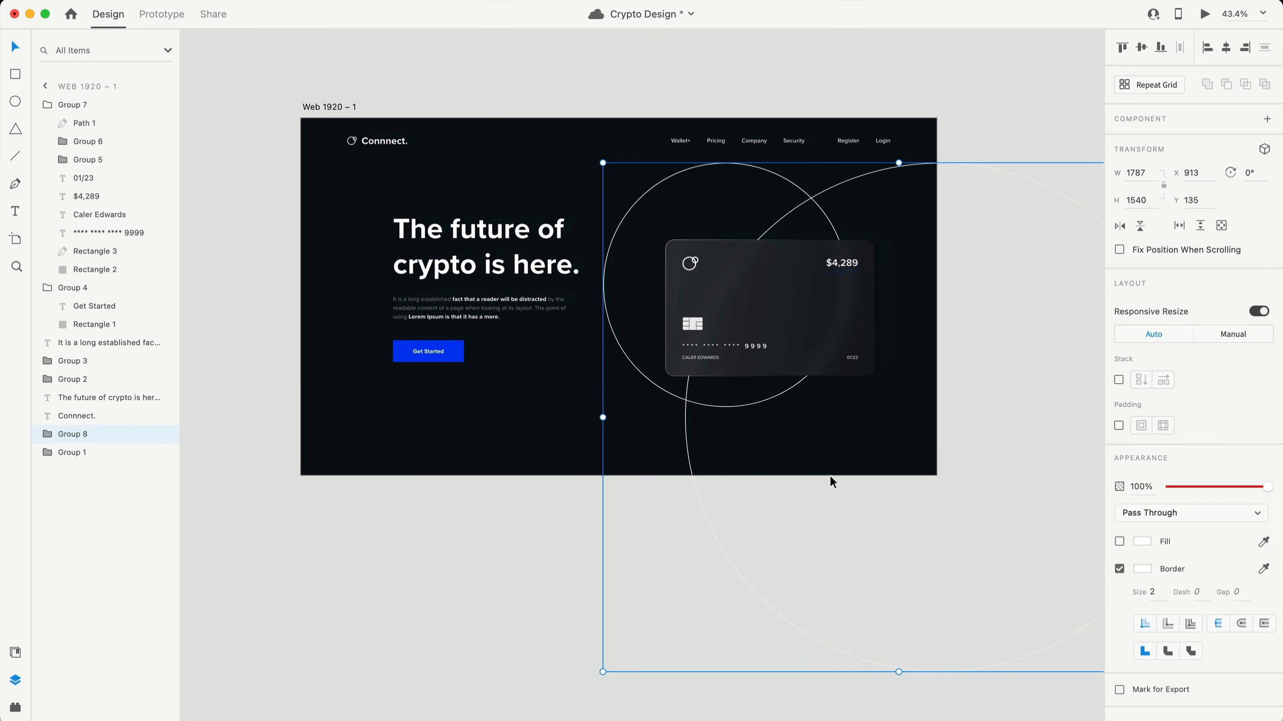
- Fade the circles to 9% opacity and set their border size to 4
{"action": "left_click_drag", "start_coordinate": [1242, 486], "coordinate": [1176, 485]}
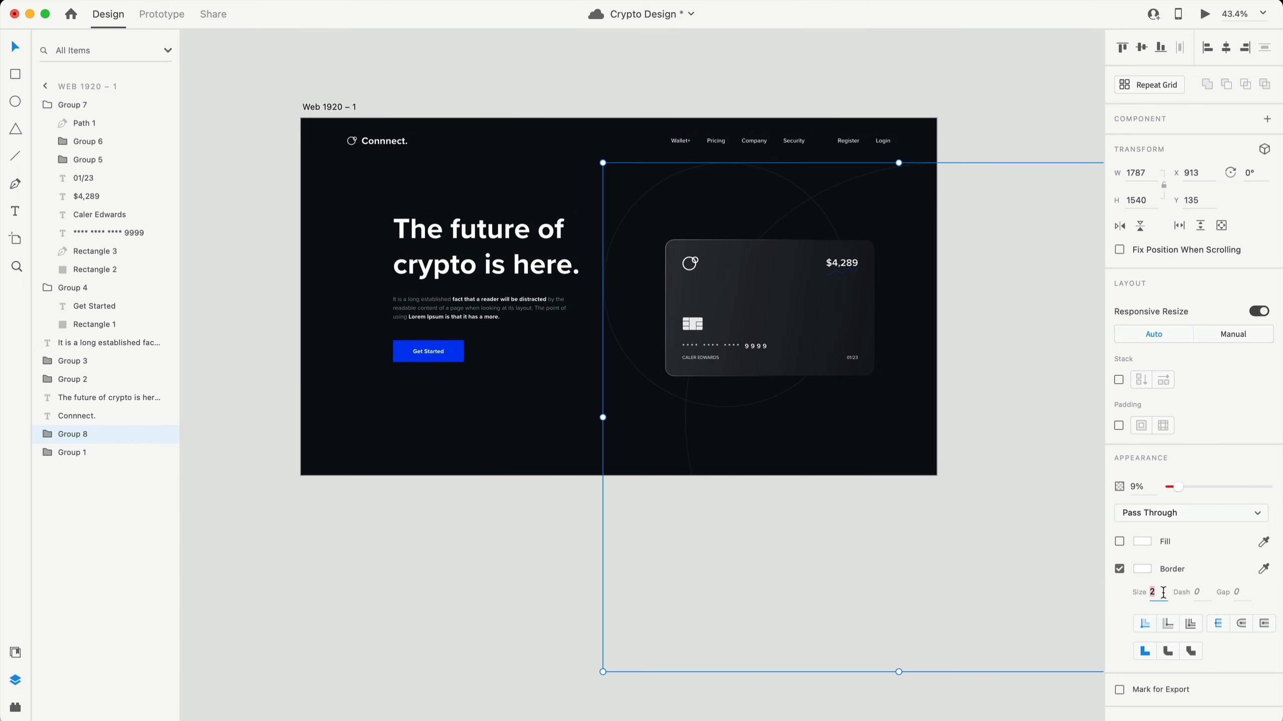
{"action": "type", "text": "4"}
{"action": "scroll", "coordinate": [523, 575], "scroll_direction": "up", "scroll_amount": 2}
{"action": "scroll", "coordinate": [523, 575], "scroll_direction": "right", "scroll_amount": 1}
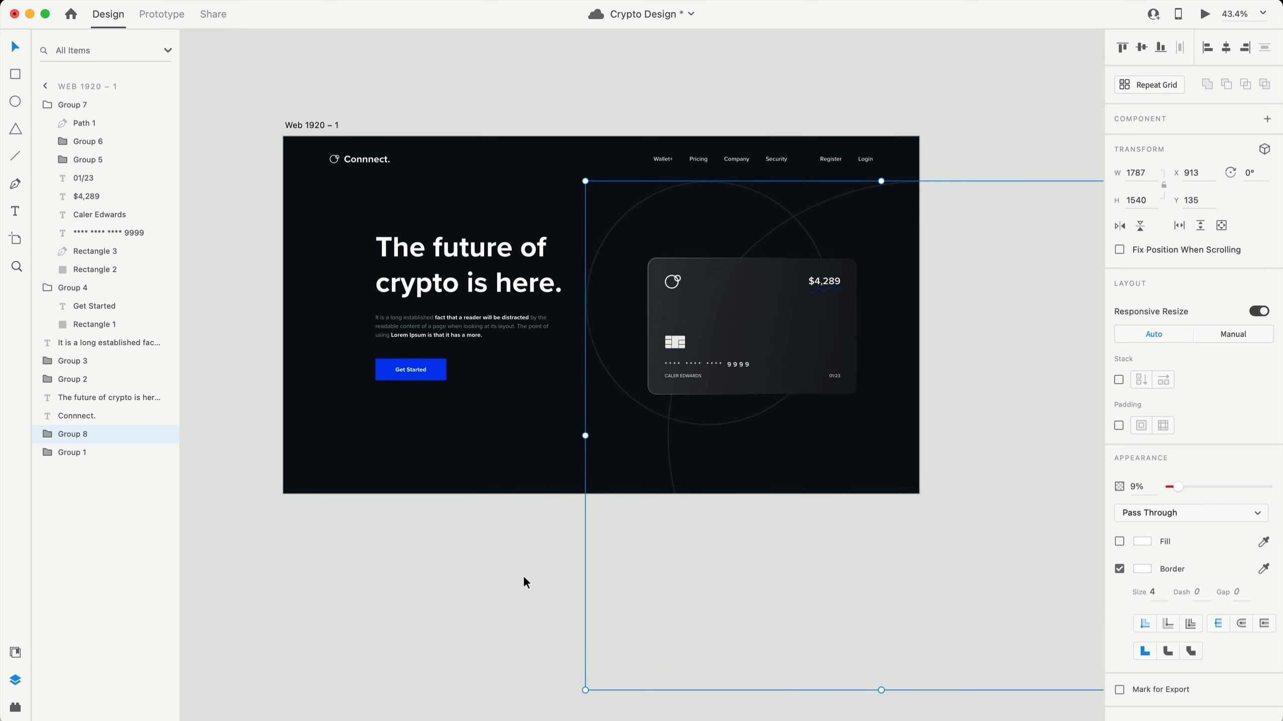
{"action": "left_click", "coordinate": [503, 576]}
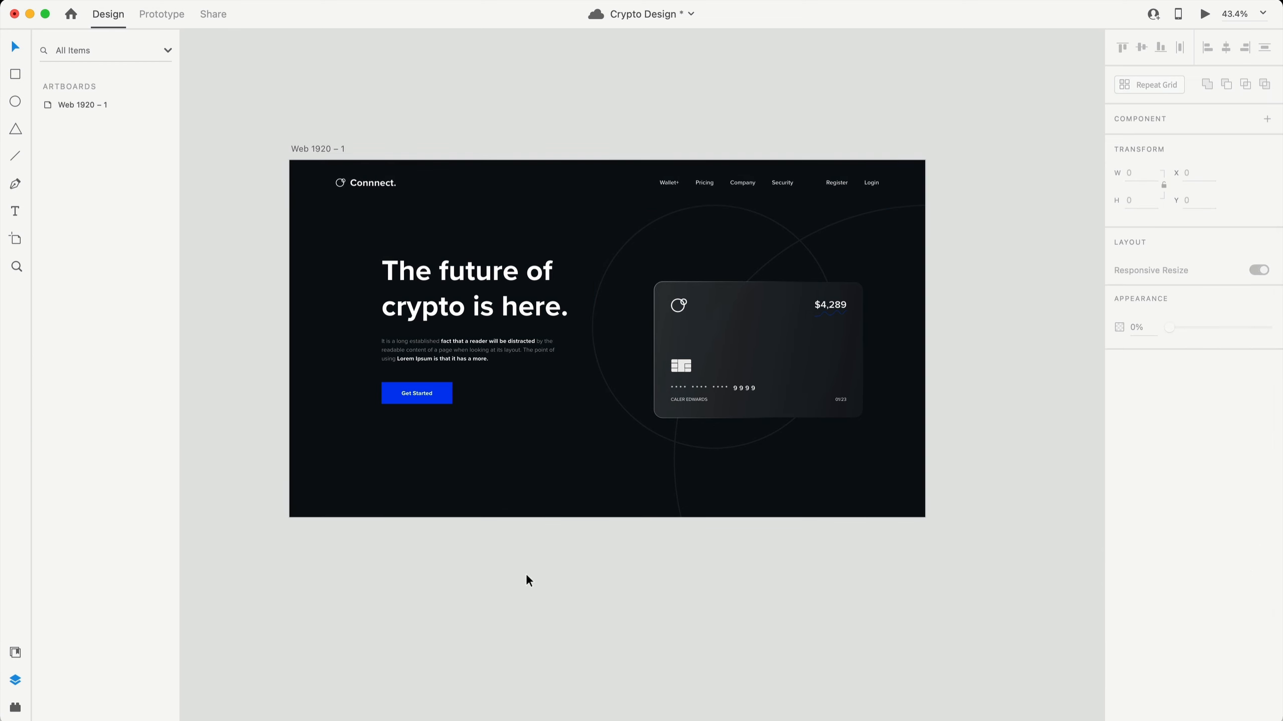
{"action": "scroll", "coordinate": [799, 350], "scroll_direction": "up", "scroll_amount": 2}
- Lower the card rectangle's background blur to 6 with 62% opacity
{"action": "double_click", "coordinate": [802, 348]}
{"action": "scroll", "coordinate": [802, 349], "scroll_direction": "right", "scroll_amount": 1}
{"action": "scroll", "coordinate": [751, 341], "scroll_direction": "up", "scroll_amount": 10}
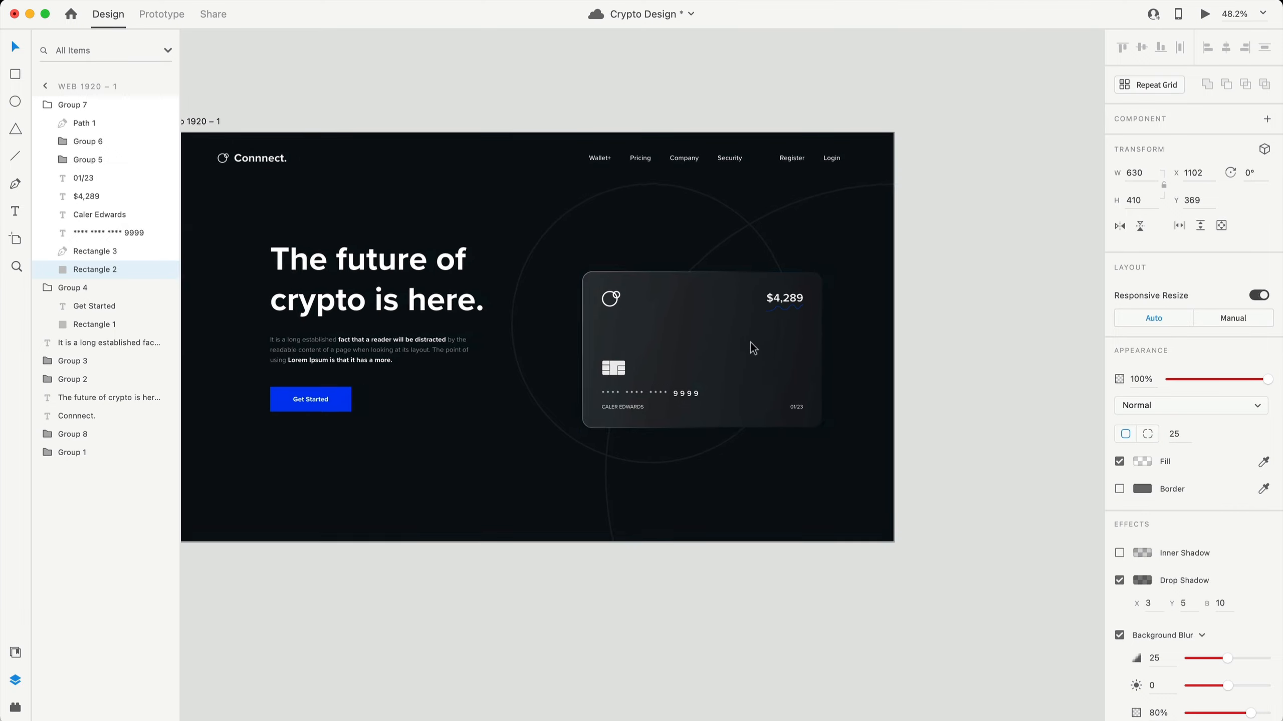
{"action": "double_click", "coordinate": [687, 286]}
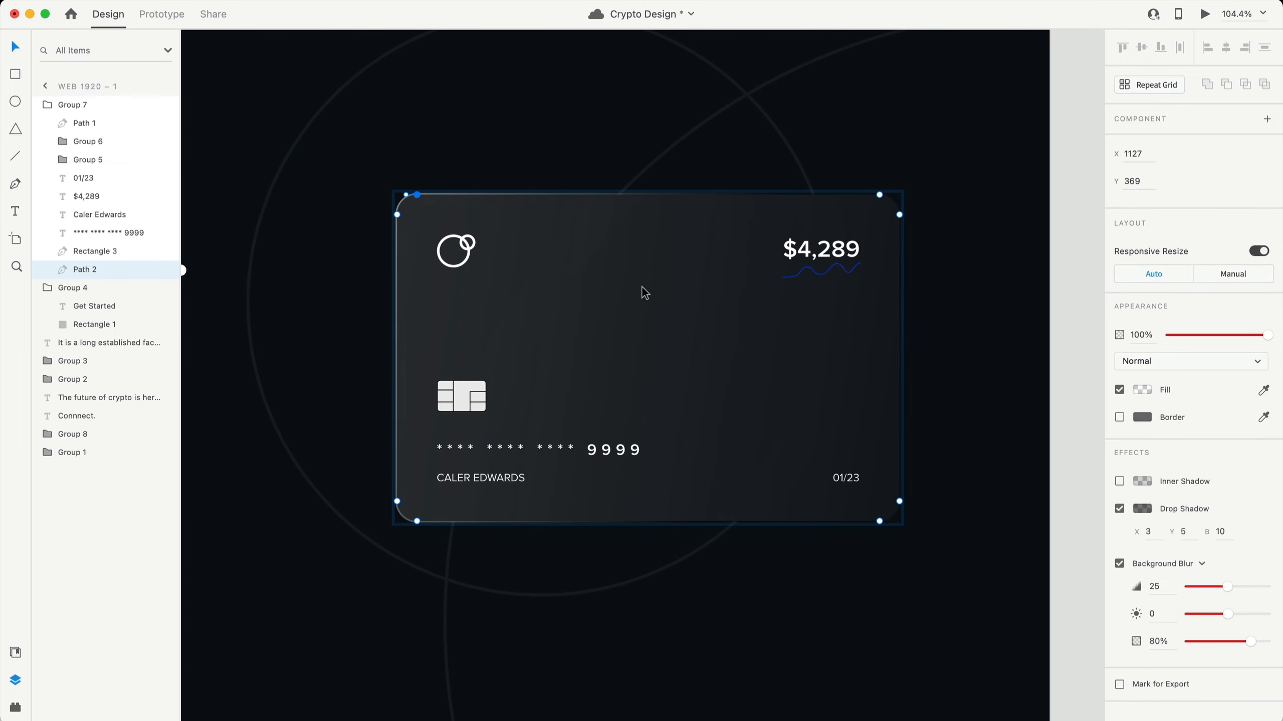
{"action": "key", "text": "super+z"}
{"action": "scroll", "coordinate": [1125, 614], "scroll_direction": "down", "scroll_amount": 2}
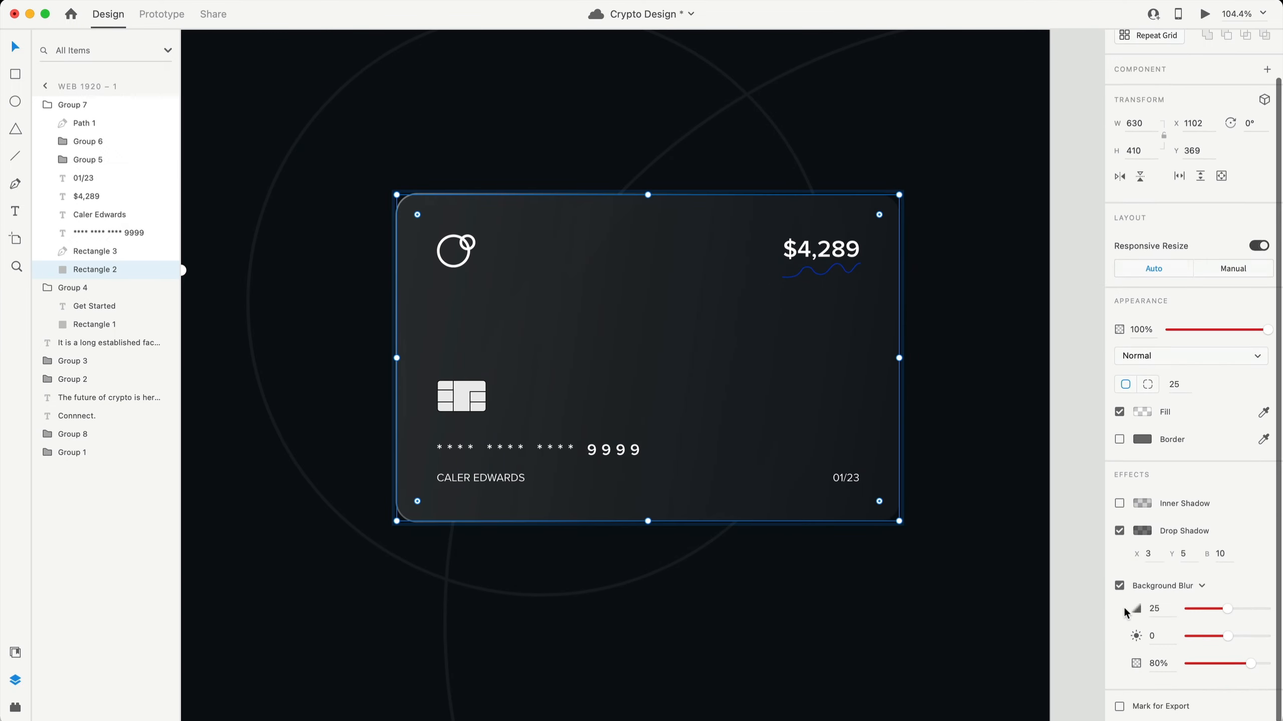
{"action": "left_click_drag", "start_coordinate": [1249, 666], "coordinate": [1212, 667]}
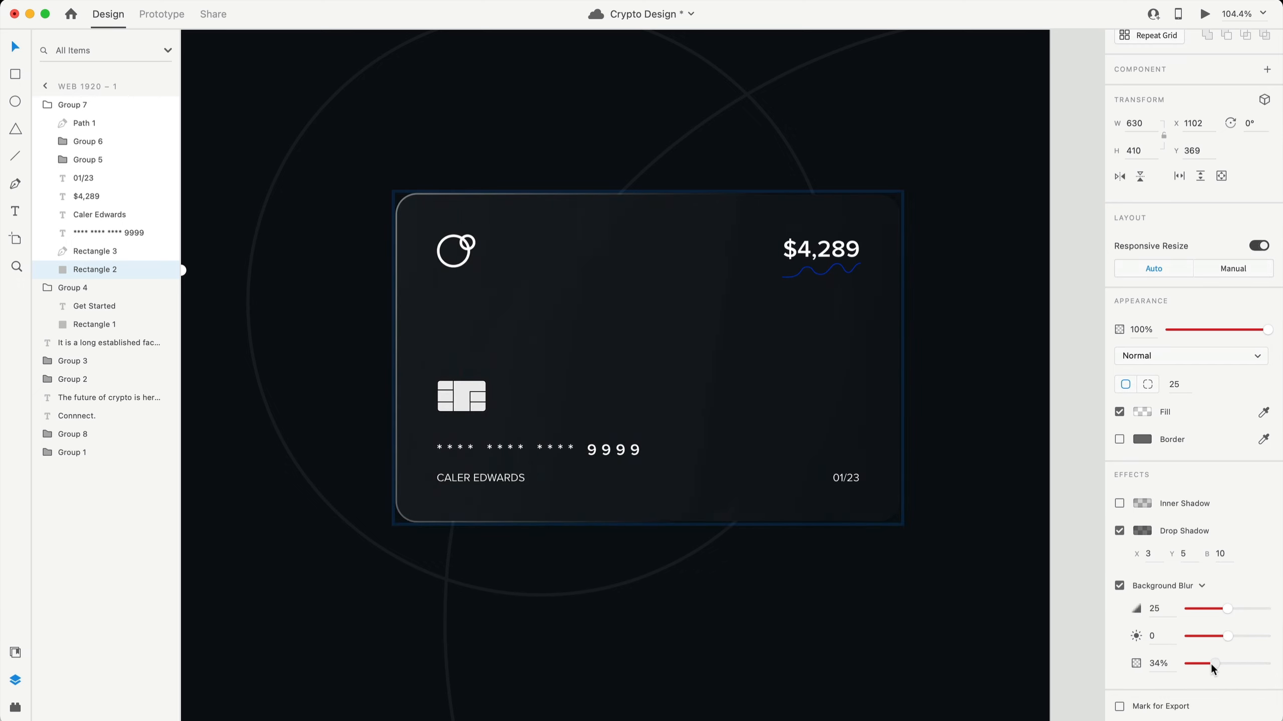
{"action": "left_click_drag", "start_coordinate": [1227, 609], "coordinate": [1230, 611]}
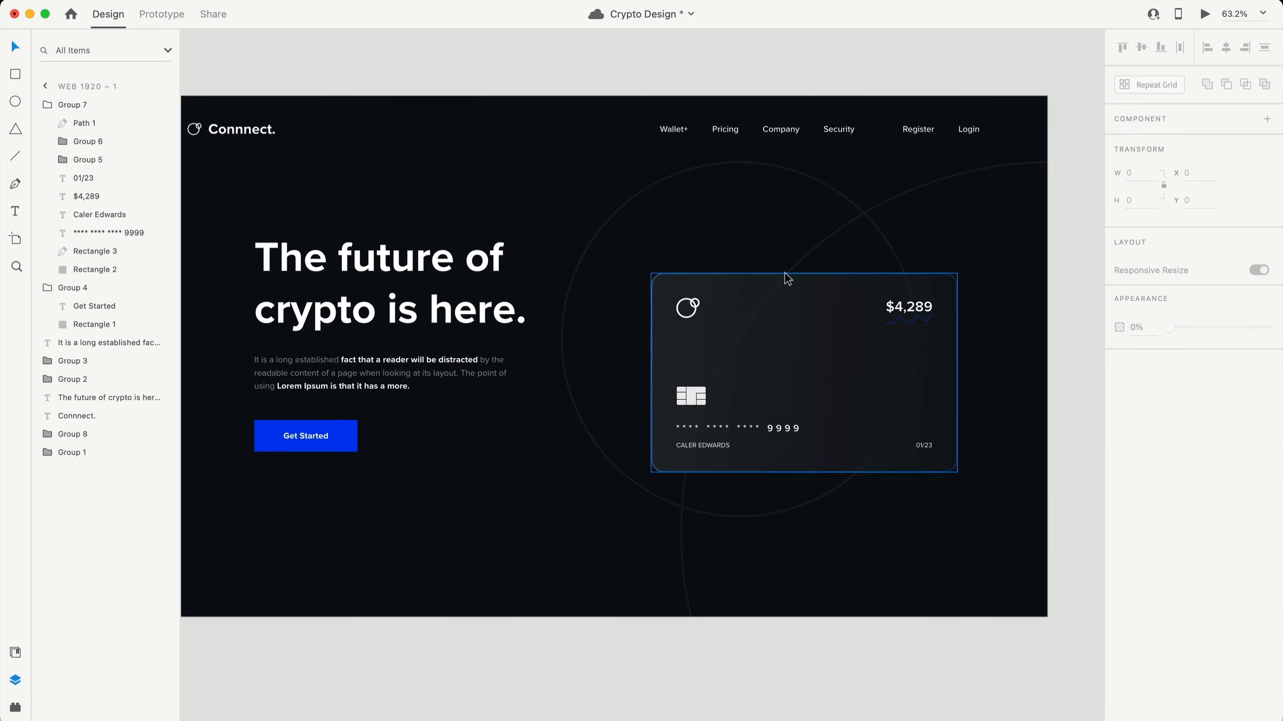
- Reselect the card's background rectangle inside the card group
{"action": "scroll", "coordinate": [781, 278], "scroll_direction": "up", "scroll_amount": 8}
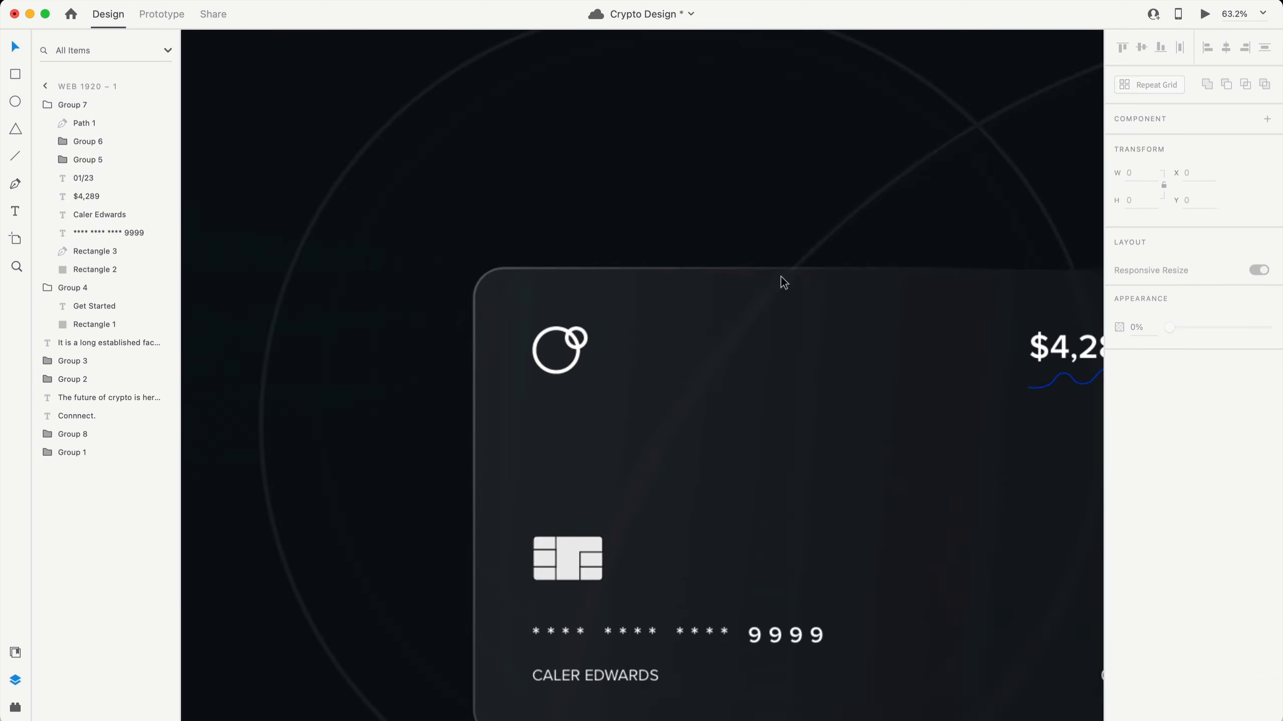
{"action": "left_click", "coordinate": [781, 277]}
{"action": "double_click", "coordinate": [782, 277]}
{"action": "left_click", "coordinate": [784, 260]}
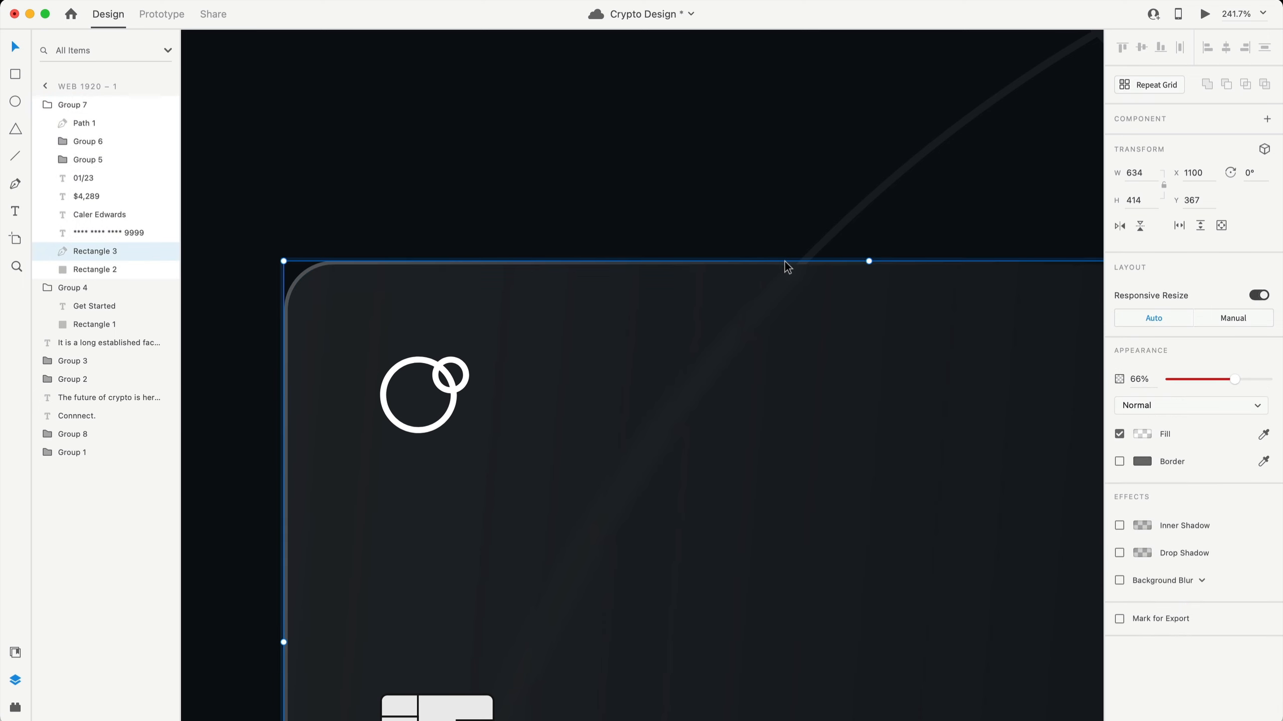
{"action": "scroll", "coordinate": [884, 408], "scroll_direction": "down", "scroll_amount": 5}
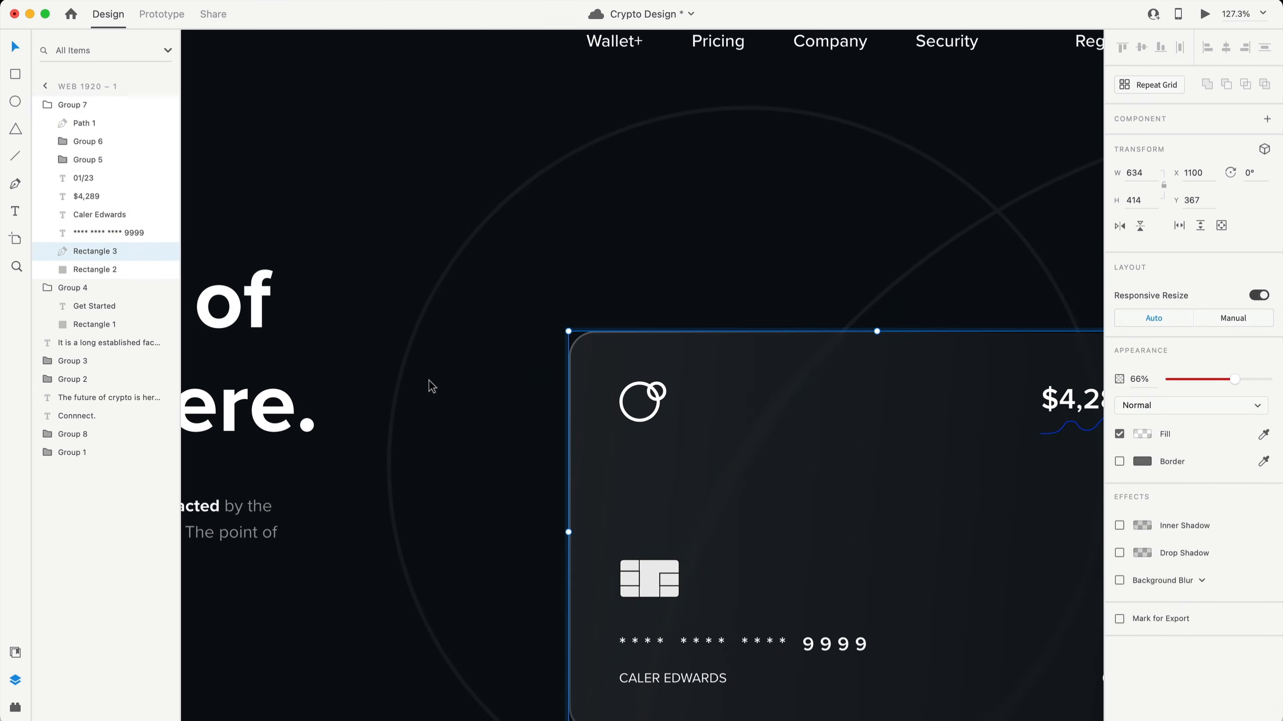
{"action": "left_click", "coordinate": [429, 381]}
{"action": "scroll", "coordinate": [499, 407], "scroll_direction": "down", "scroll_amount": 4}
{"action": "scroll", "coordinate": [656, 416], "scroll_direction": "right", "scroll_amount": 1}
{"action": "left_click", "coordinate": [663, 415]}
{"action": "double_click", "coordinate": [690, 407]}
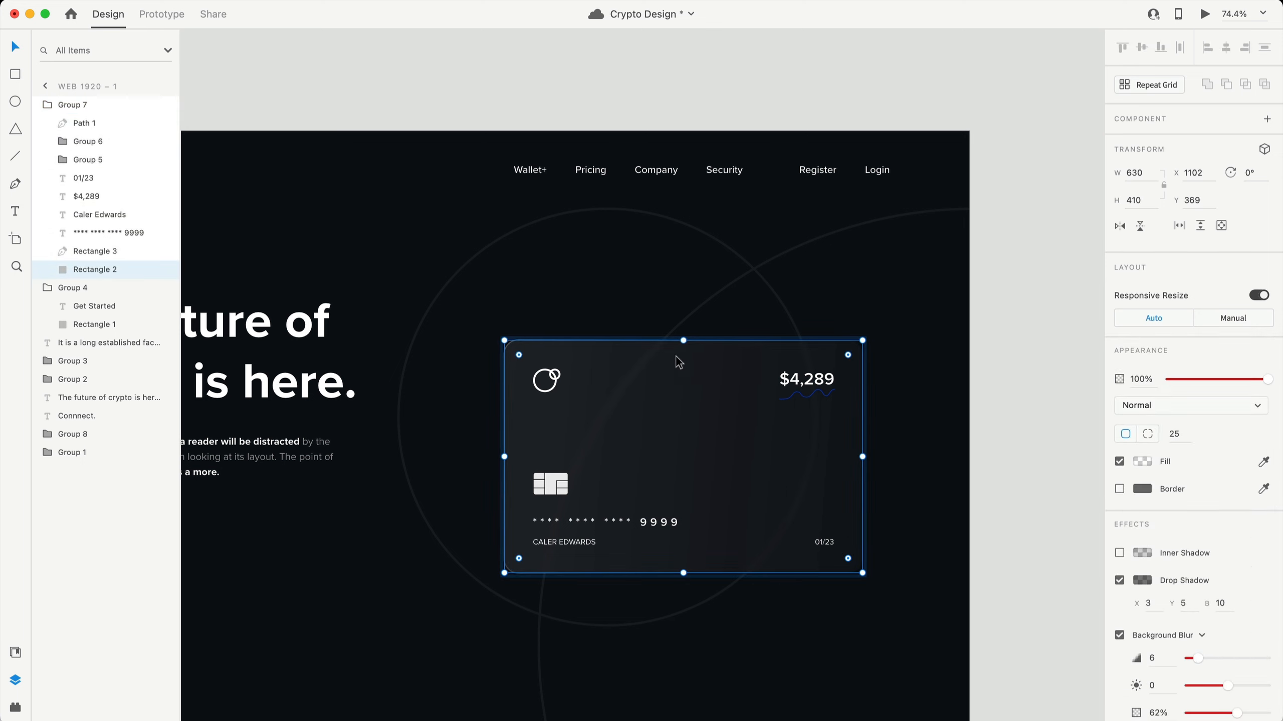
- Check the card rectangle's white linear gradient fill, then deselect the card
{"action": "left_click", "coordinate": [1145, 462]}
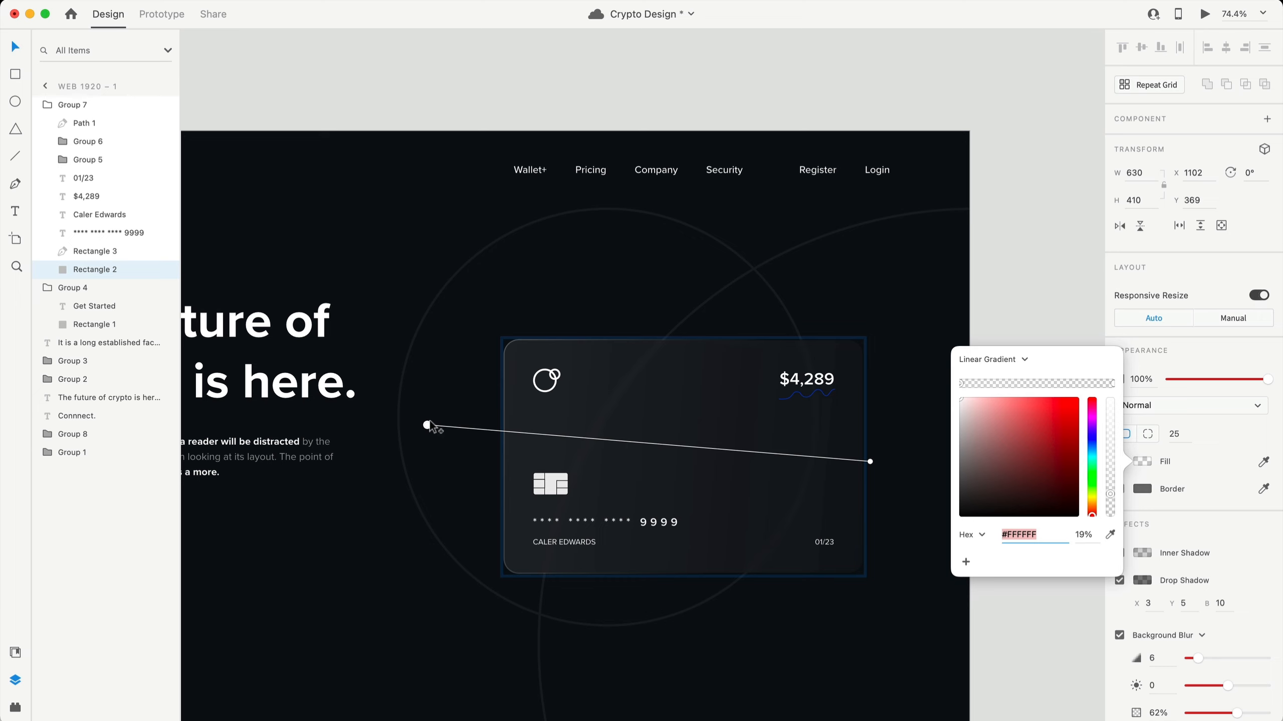
{"action": "left_click", "coordinate": [914, 374]}
{"action": "scroll", "coordinate": [929, 430], "scroll_direction": "down", "scroll_amount": 3}
{"action": "scroll", "coordinate": [945, 478], "scroll_direction": "down", "scroll_amount": 2}
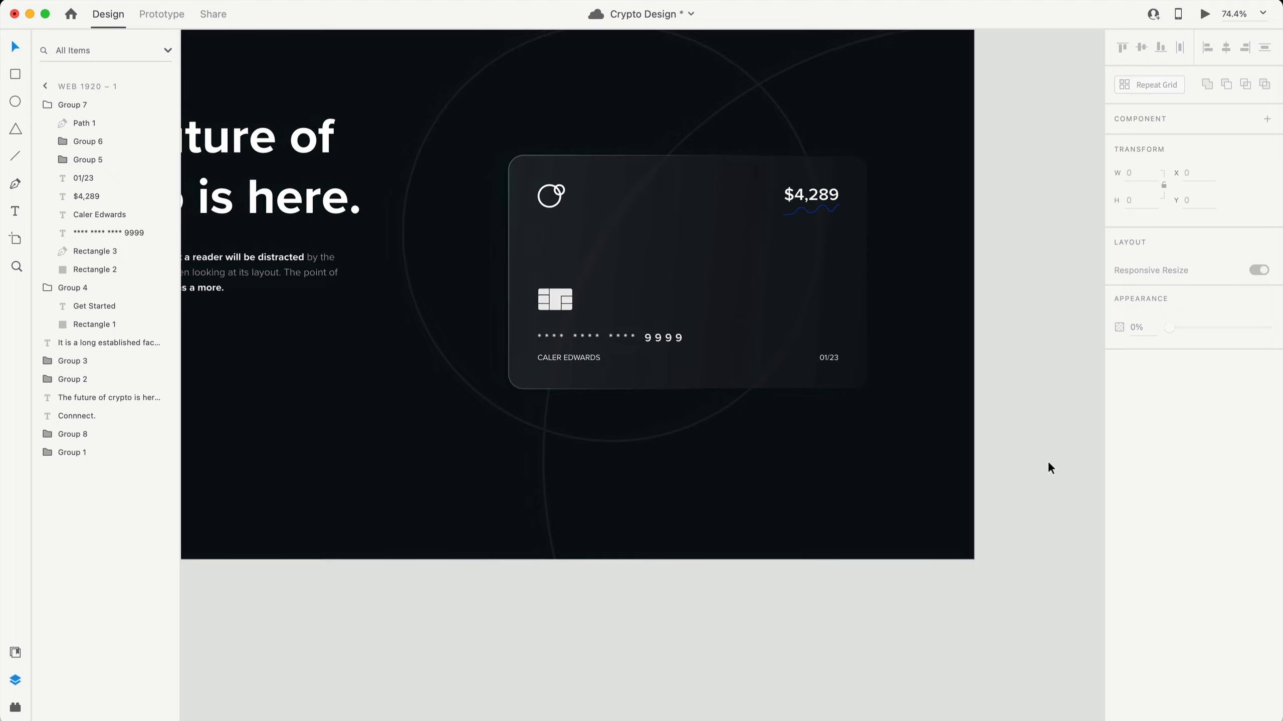